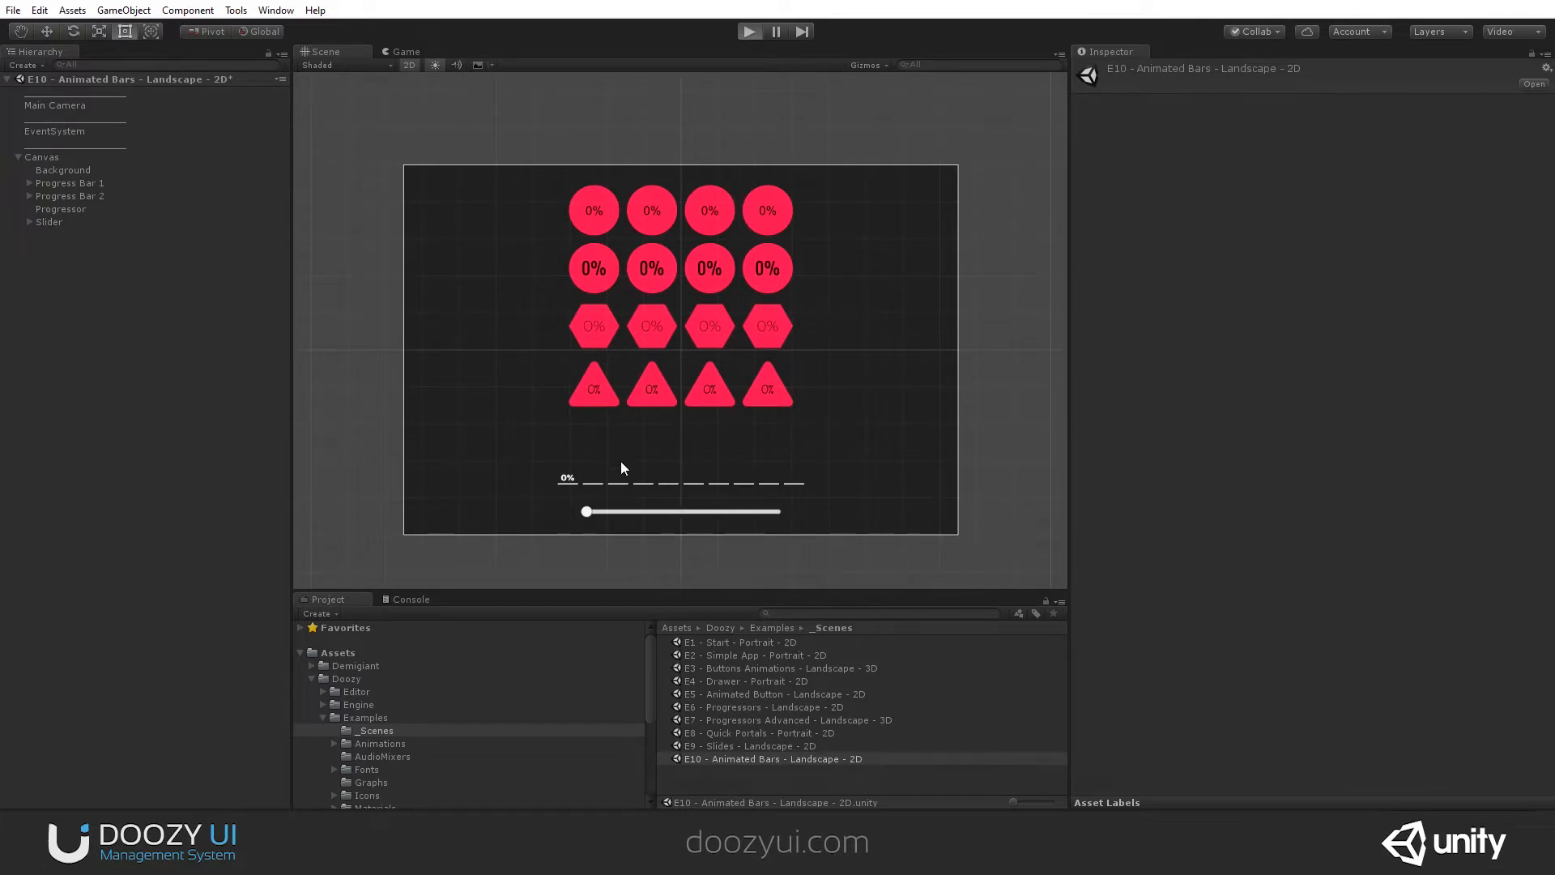
- Run the scene in play mode and test the progress bars by moving the slider through its range up to 100%
{"action": "key", "text": "ctrl+p"}
{"action": "left_click_drag", "start_coordinate": [547, 557], "coordinate": [740, 559]}
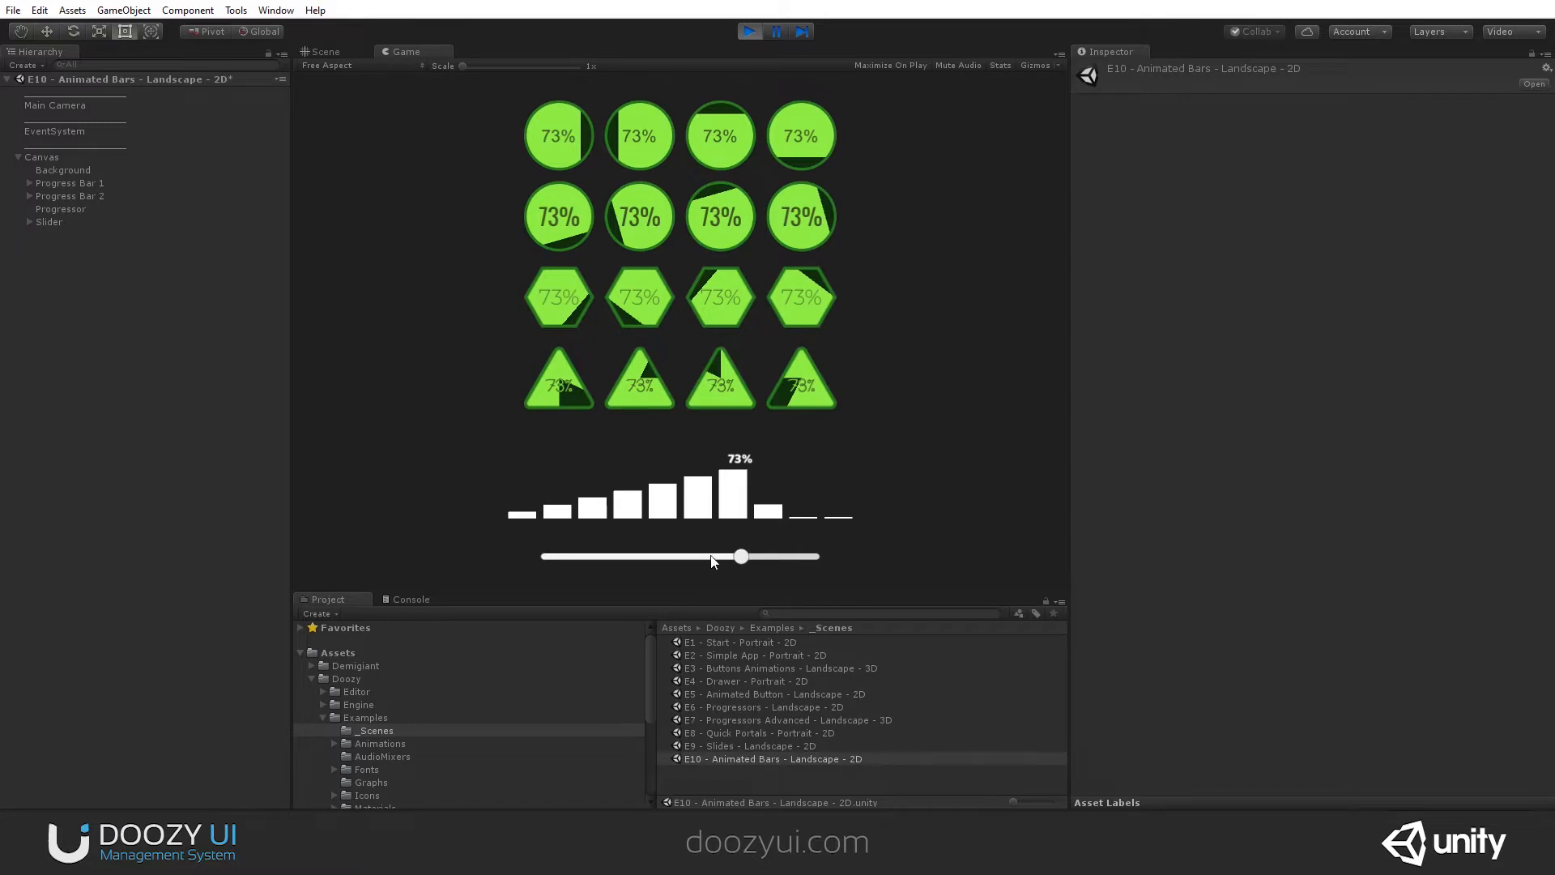
{"action": "left_click_drag", "start_coordinate": [618, 555], "coordinate": [843, 559]}
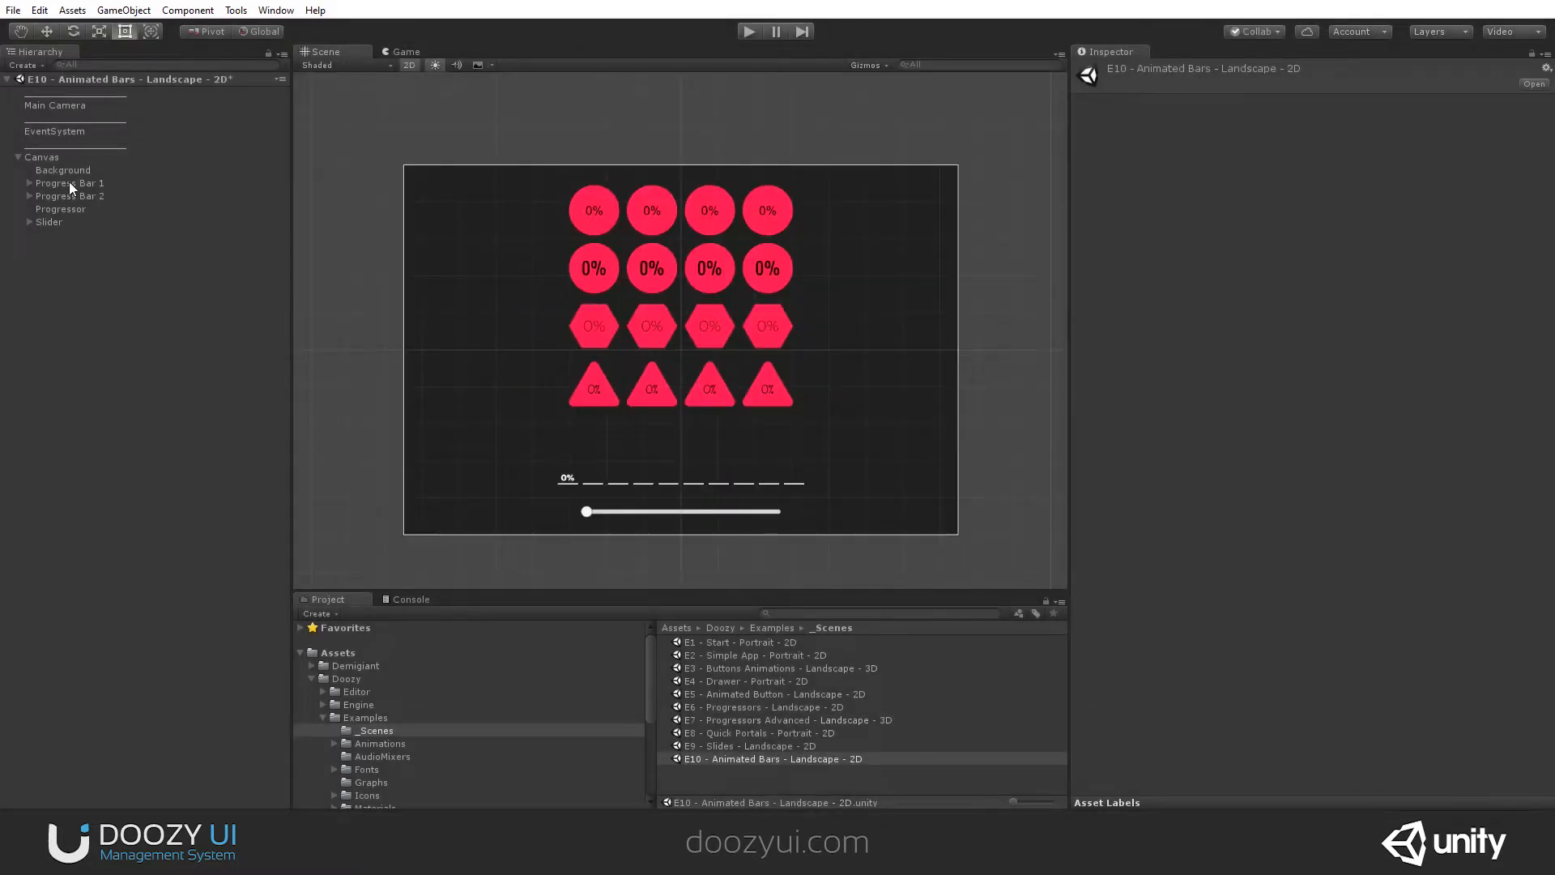
- Examine Progress Bar 1's components, the individual images inside its Bars group, and its Percentage text object
{"action": "left_click", "coordinate": [70, 183]}
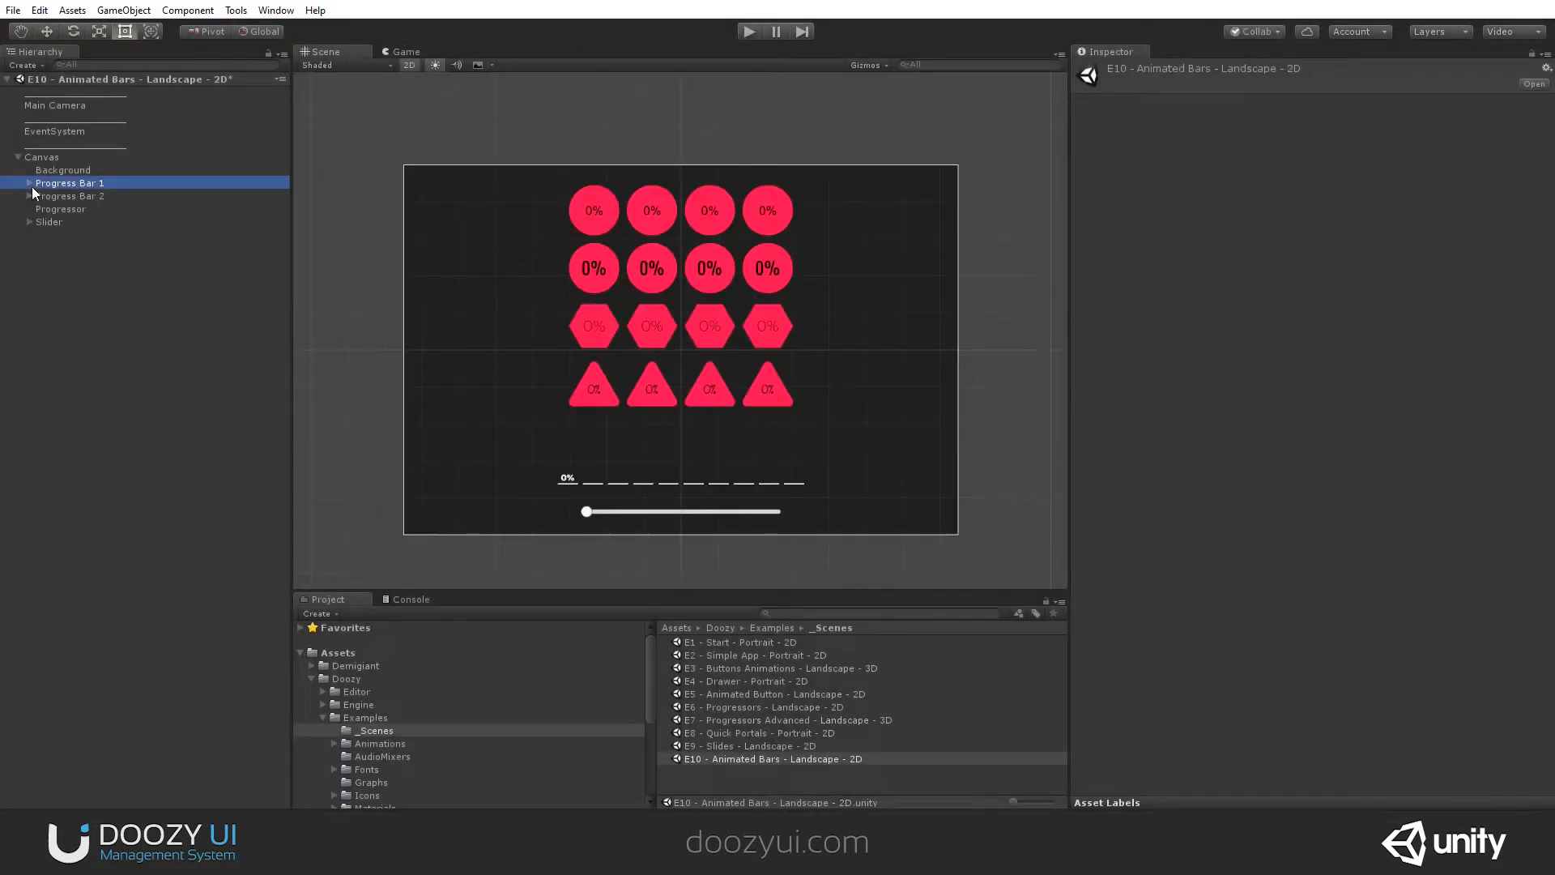
{"action": "left_click", "coordinate": [28, 183]}
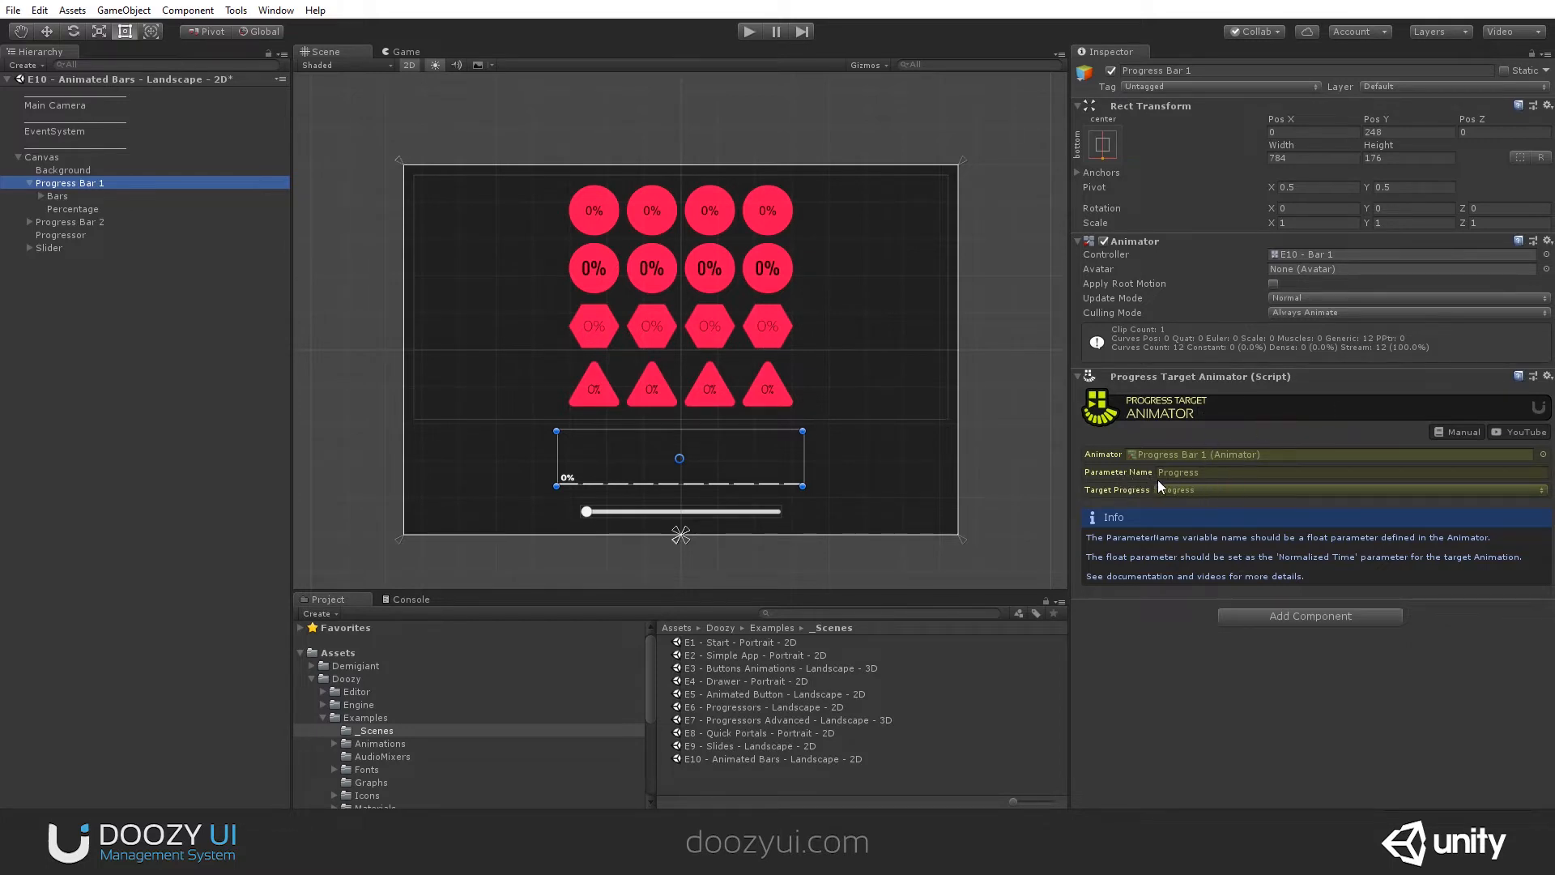
{"action": "left_click", "coordinate": [45, 196]}
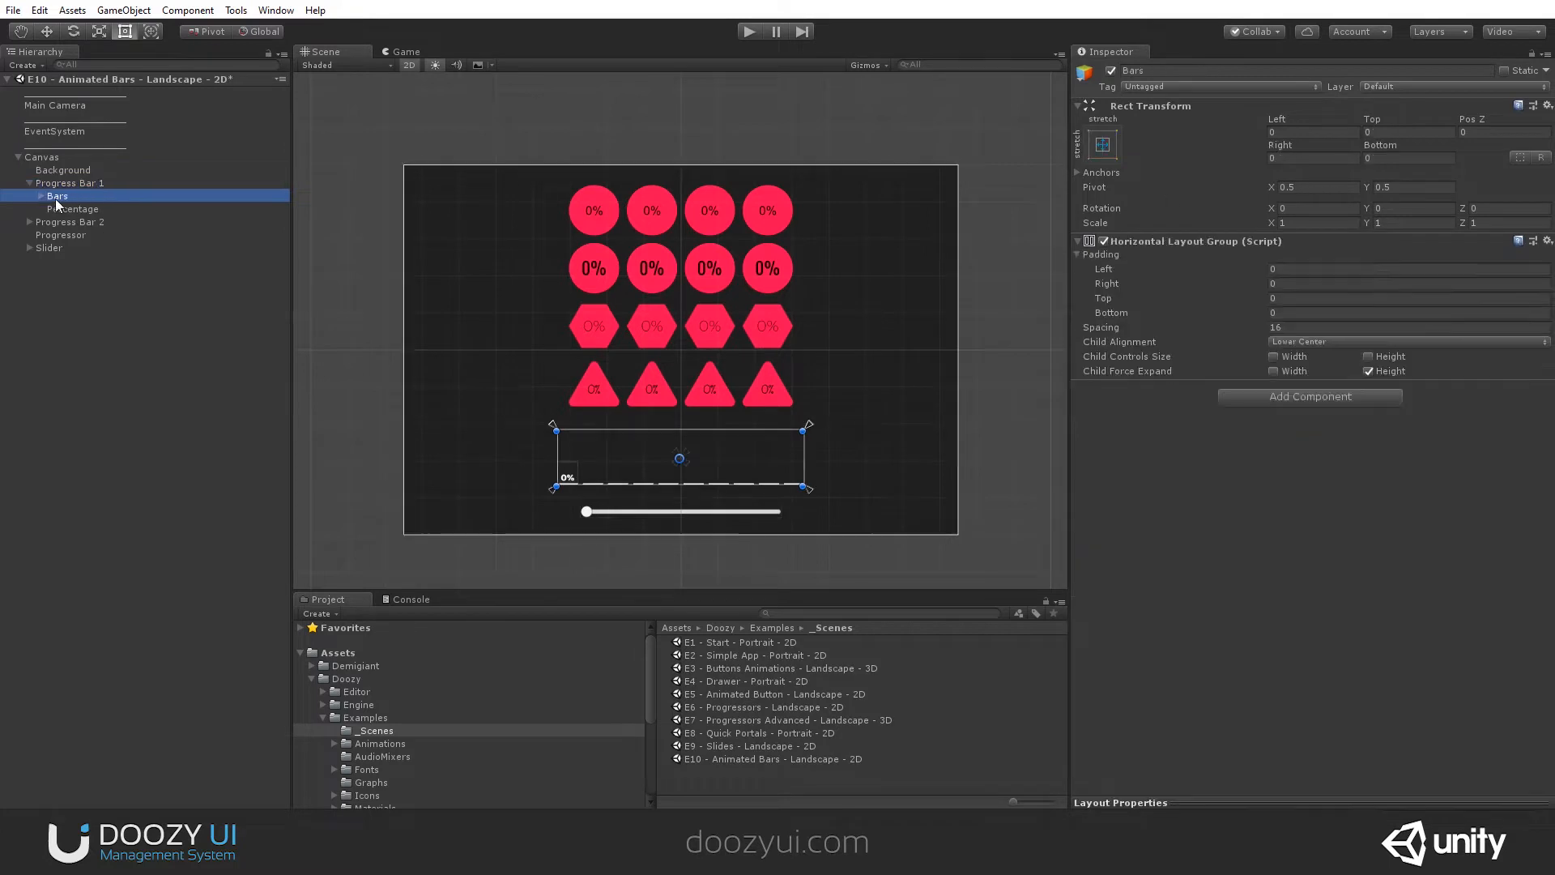
{"action": "left_click", "coordinate": [41, 198]}
{"action": "left_click", "coordinate": [86, 212]}
{"action": "left_click", "coordinate": [87, 247]}
{"action": "left_click", "coordinate": [86, 273]}
{"action": "left_click", "coordinate": [85, 301]}
{"action": "left_click", "coordinate": [85, 316]}
{"action": "left_click", "coordinate": [86, 325]}
{"action": "left_click", "coordinate": [80, 274]}
{"action": "left_click", "coordinate": [73, 210]}
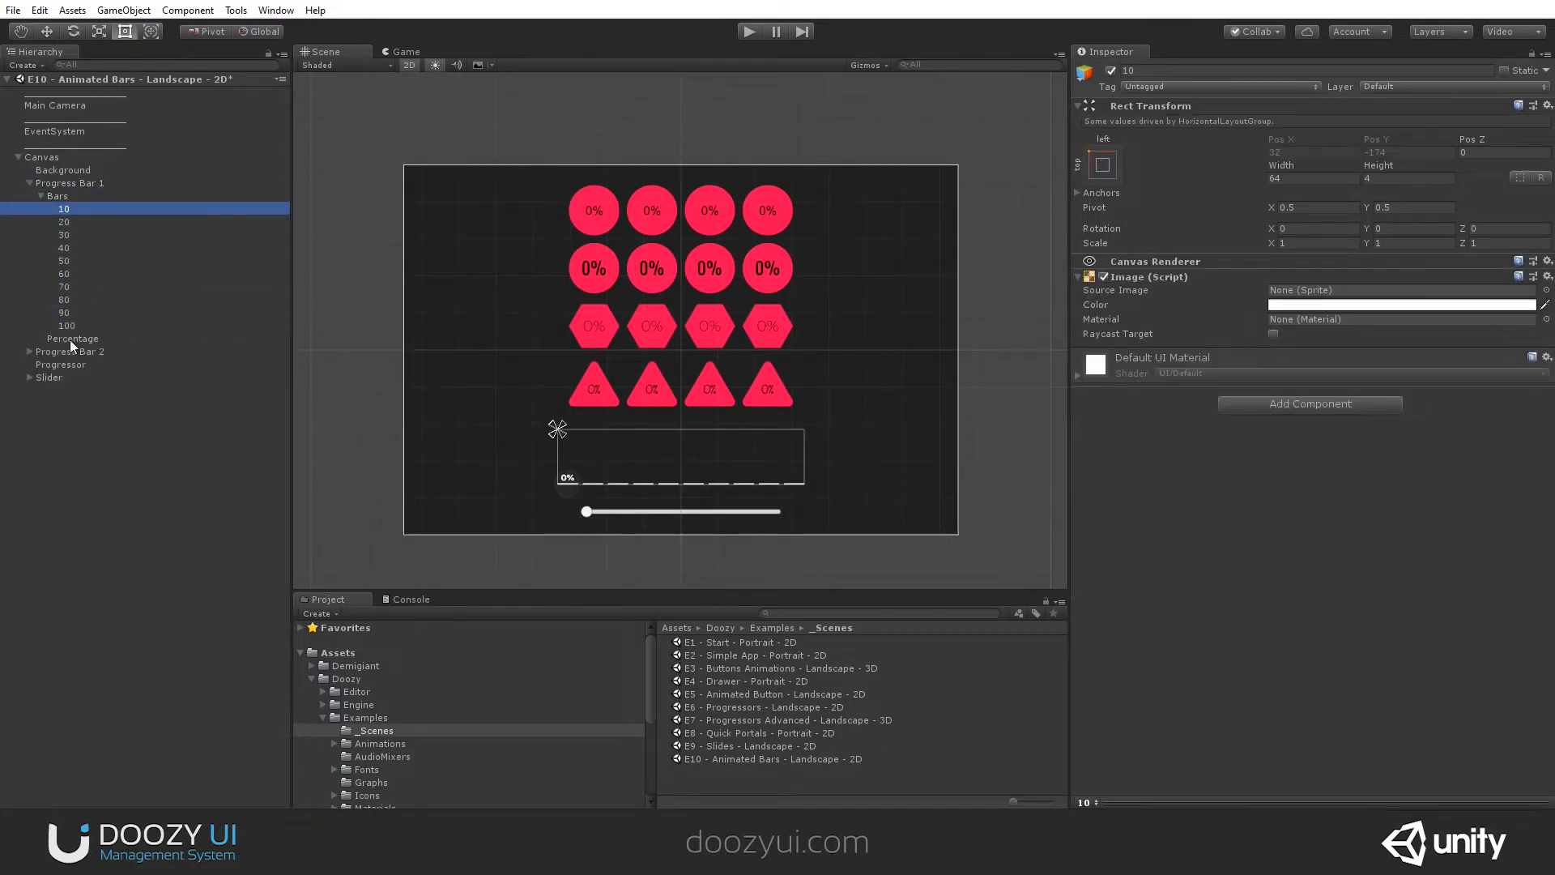
{"action": "left_click", "coordinate": [70, 339]}
{"action": "scroll", "coordinate": [570, 492], "scroll_direction": "up", "scroll_amount": 5}
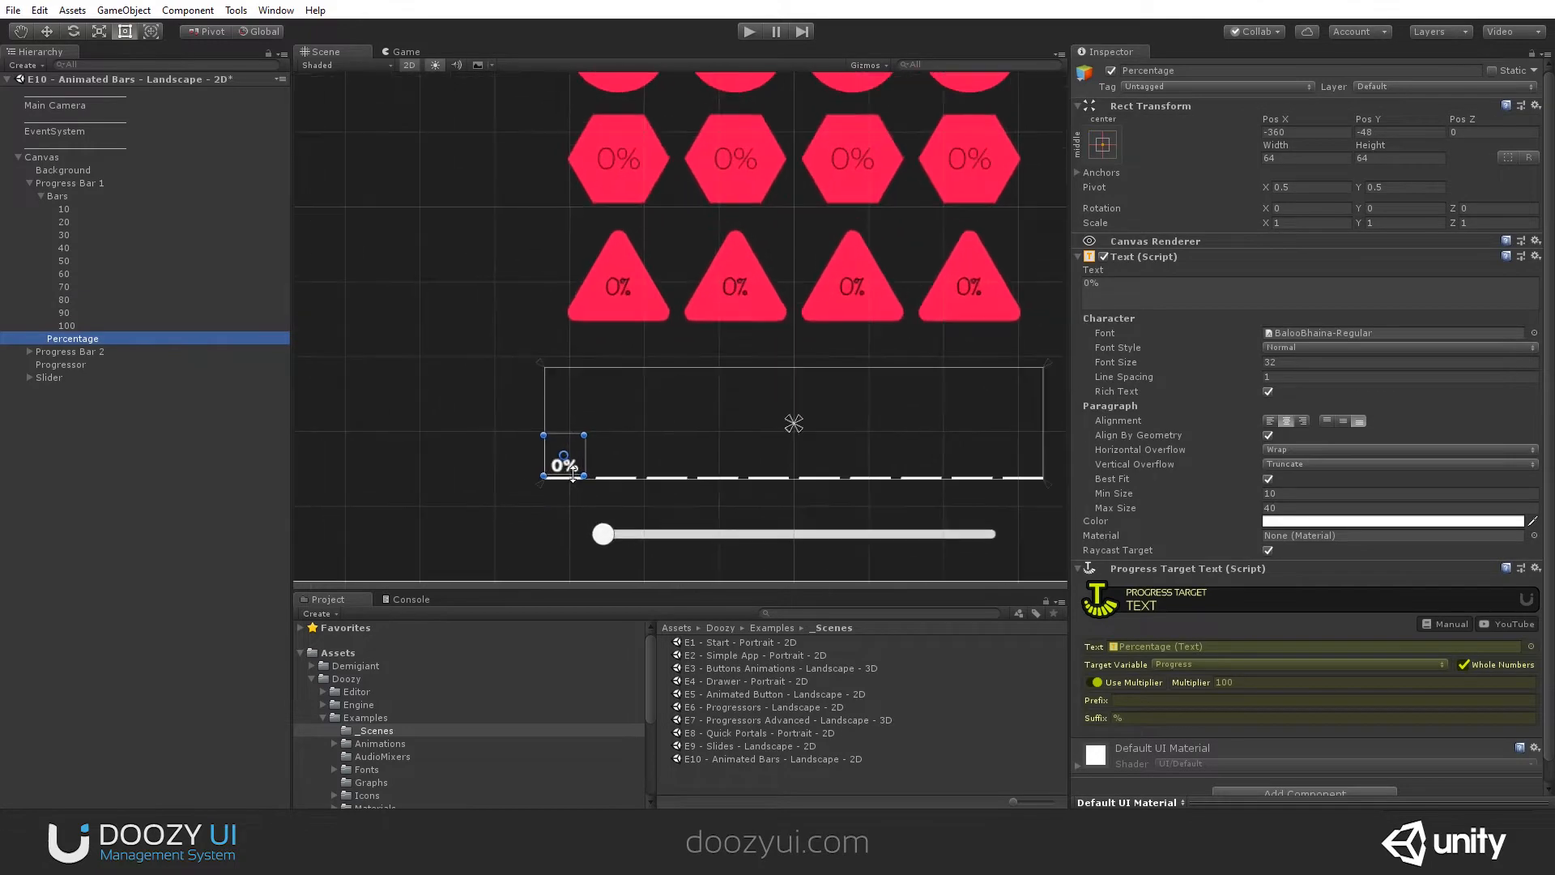
- Open the Animation window for Progress Bar 1 and dock it beside the Console
{"action": "left_click", "coordinate": [84, 185]}
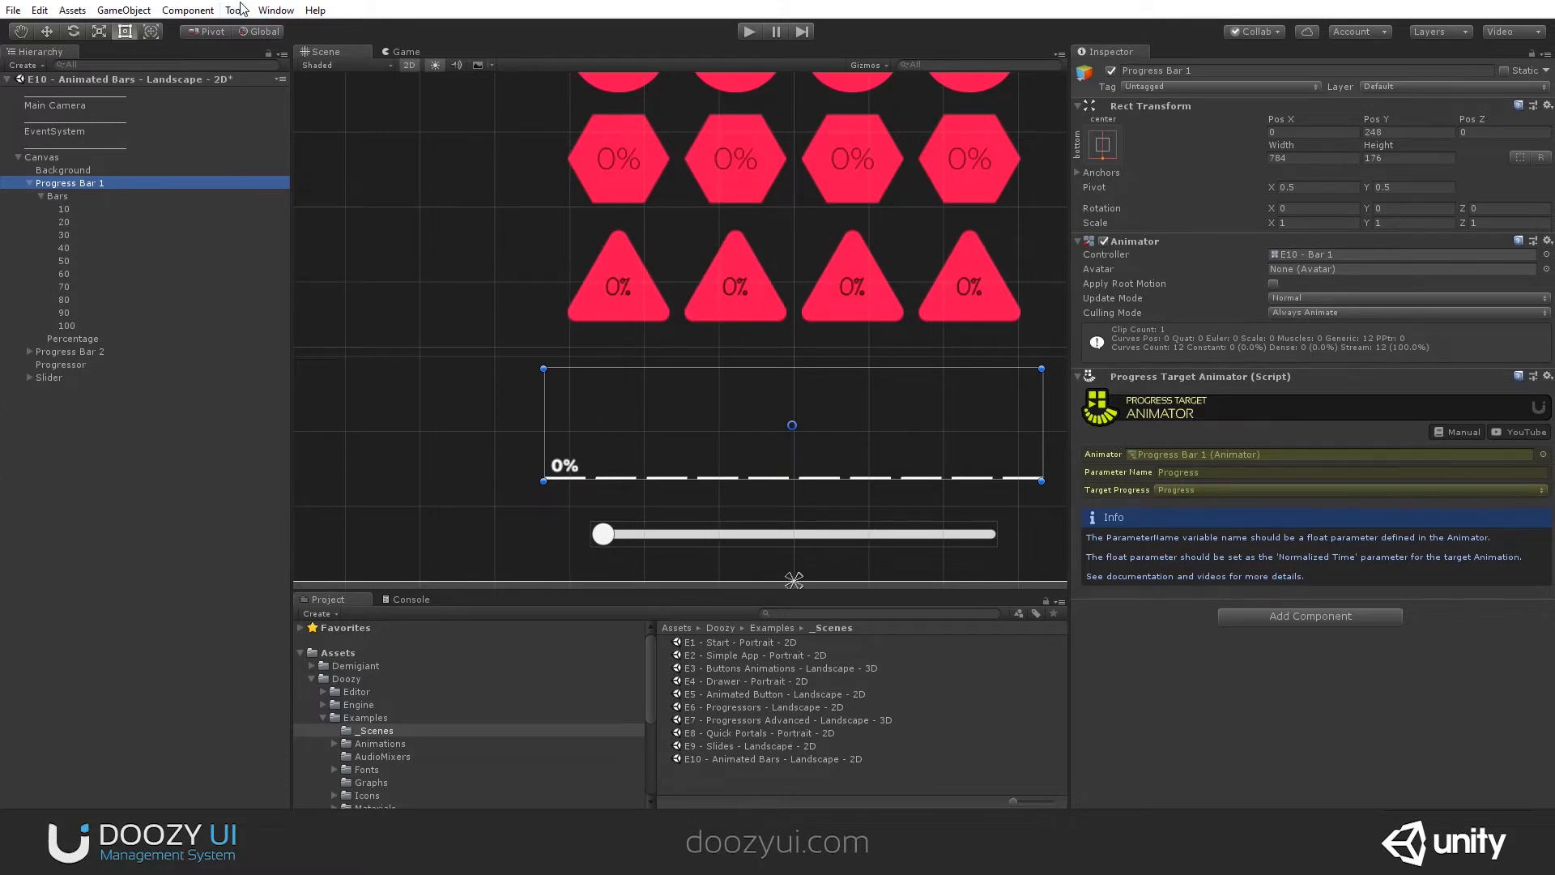
{"action": "left_click", "coordinate": [275, 10]}
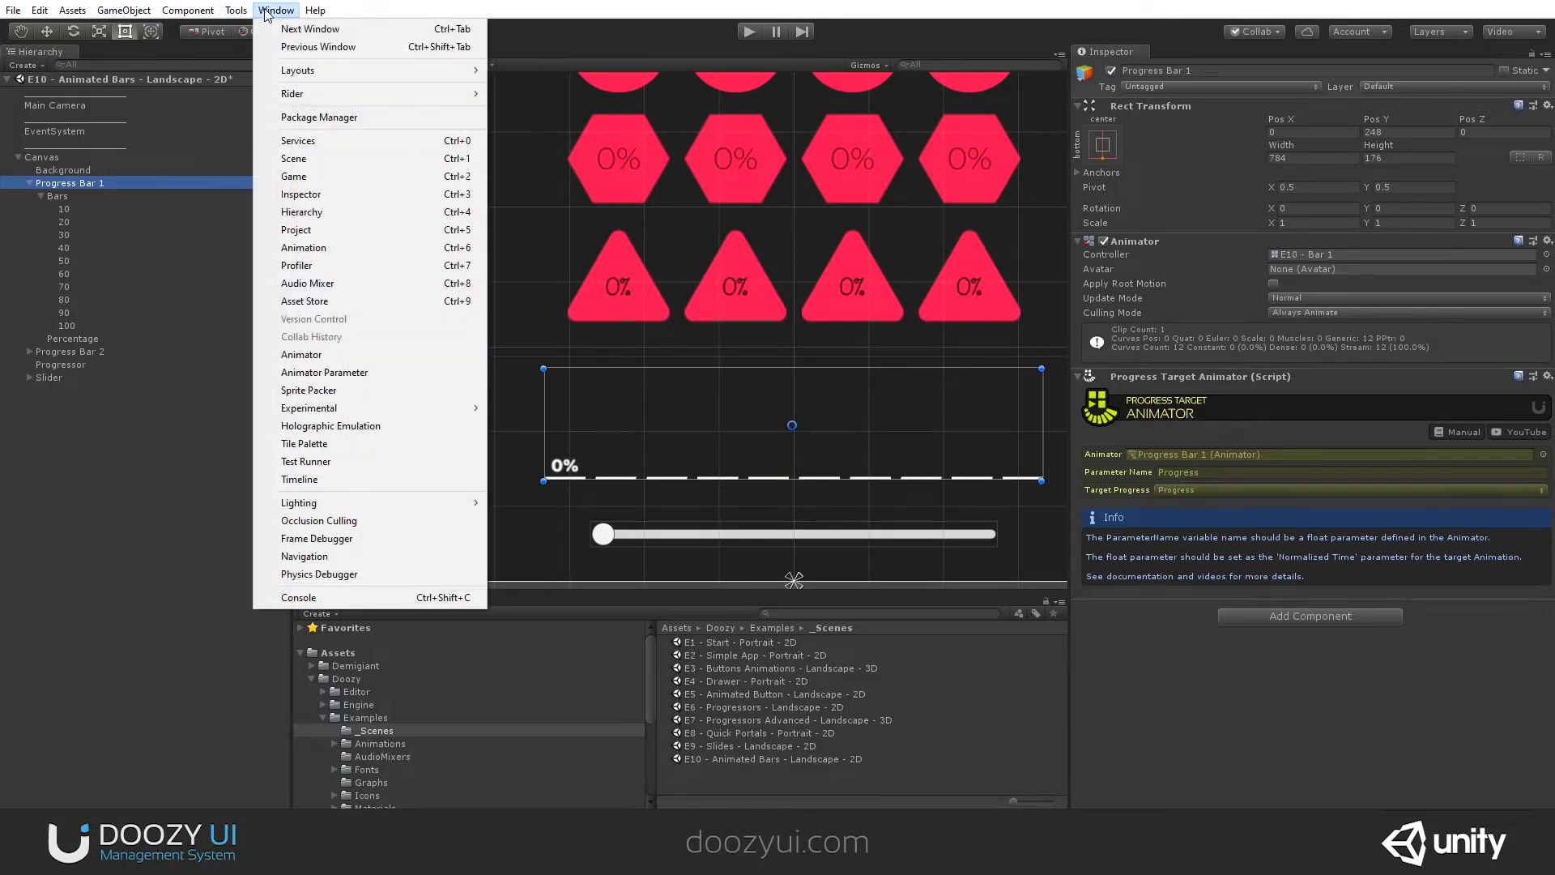
{"action": "left_click", "coordinate": [340, 247]}
{"action": "left_click_drag", "start_coordinate": [778, 4], "coordinate": [919, 607]}
- Preview Progress Bar 1's animation by scrubbing through its timeline and back to the start
{"action": "scroll", "coordinate": [789, 328], "scroll_direction": "down", "scroll_amount": 2}
{"action": "middle_click_drag", "start_coordinate": [795, 334], "coordinate": [716, 318]}
{"action": "scroll", "coordinate": [716, 318], "scroll_direction": "up", "scroll_amount": 1}
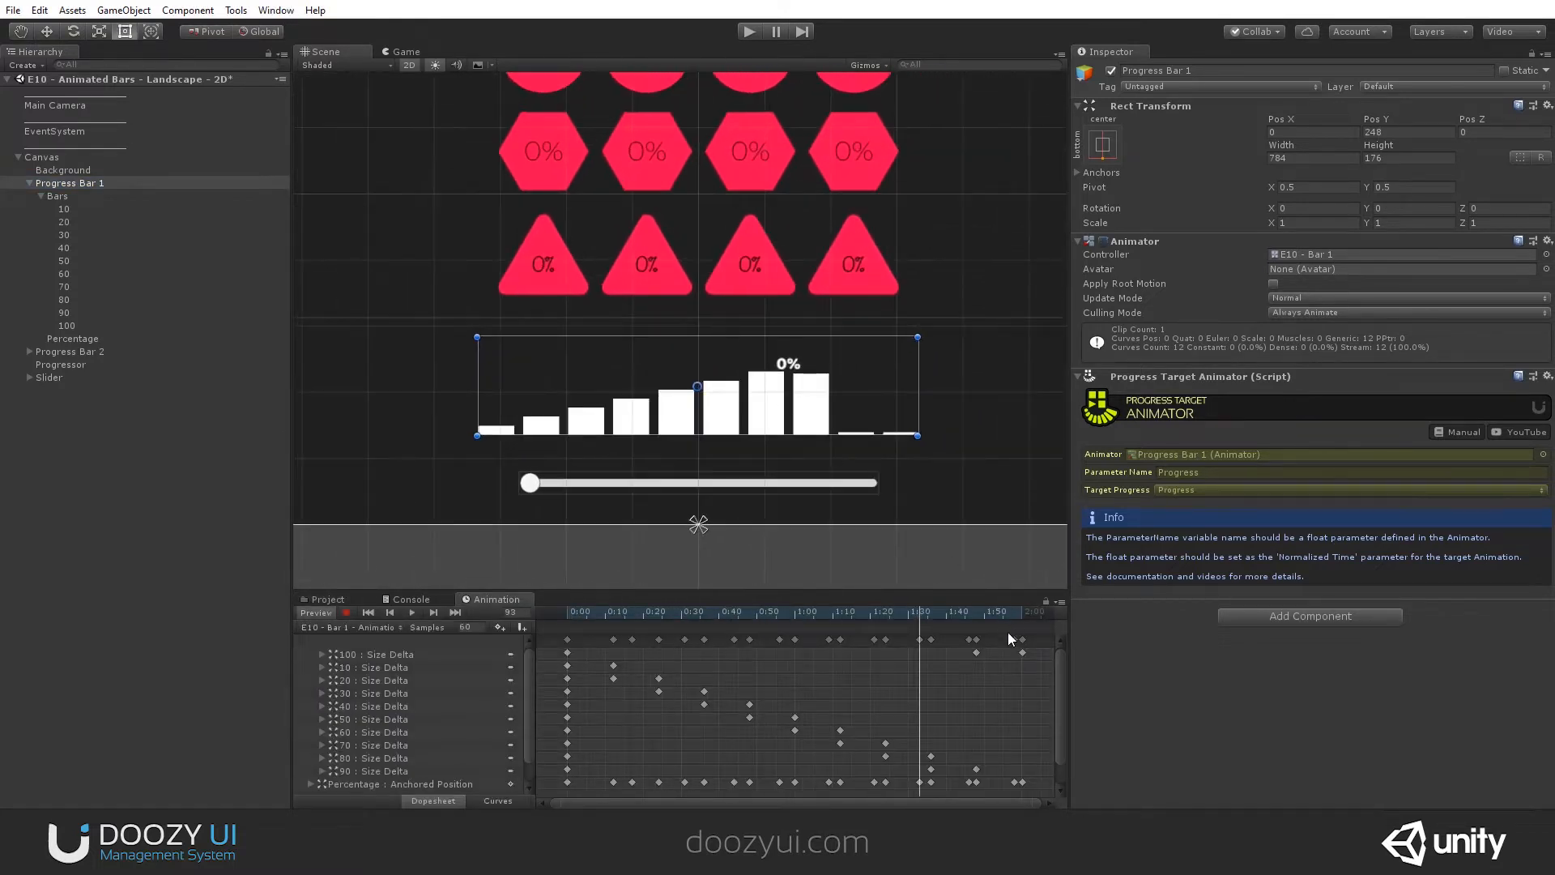
{"action": "left_click_drag", "start_coordinate": [928, 616], "coordinate": [495, 647]}
- Deactivate Progress Bar 1, Progress Bar 2 and the Progressor in the scene
{"action": "left_click", "coordinate": [30, 183]}
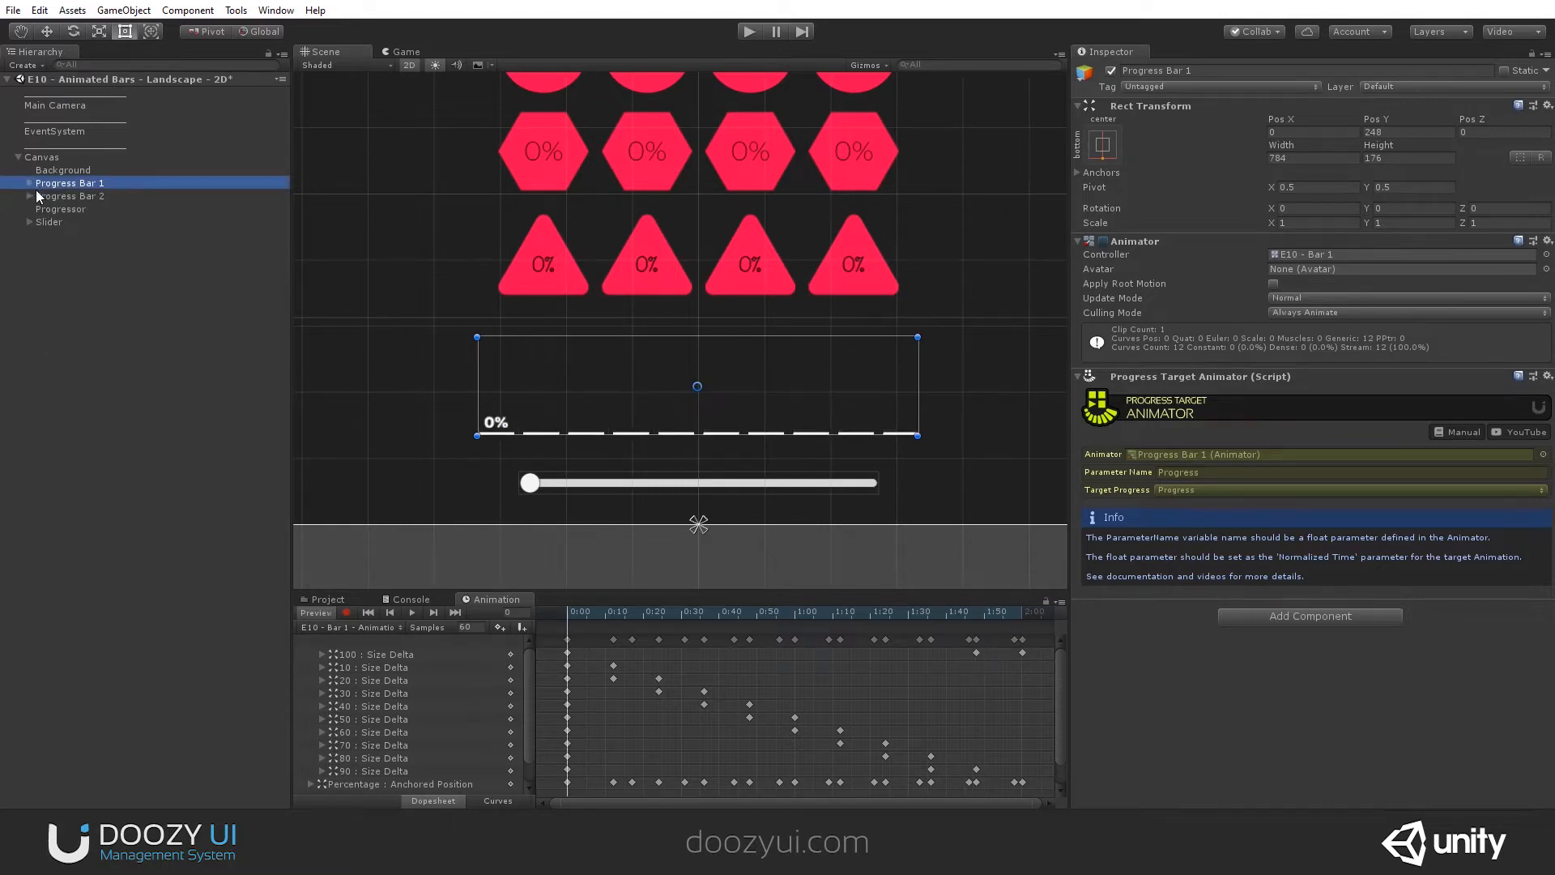
{"action": "left_click", "coordinate": [42, 196], "text": "shift"}
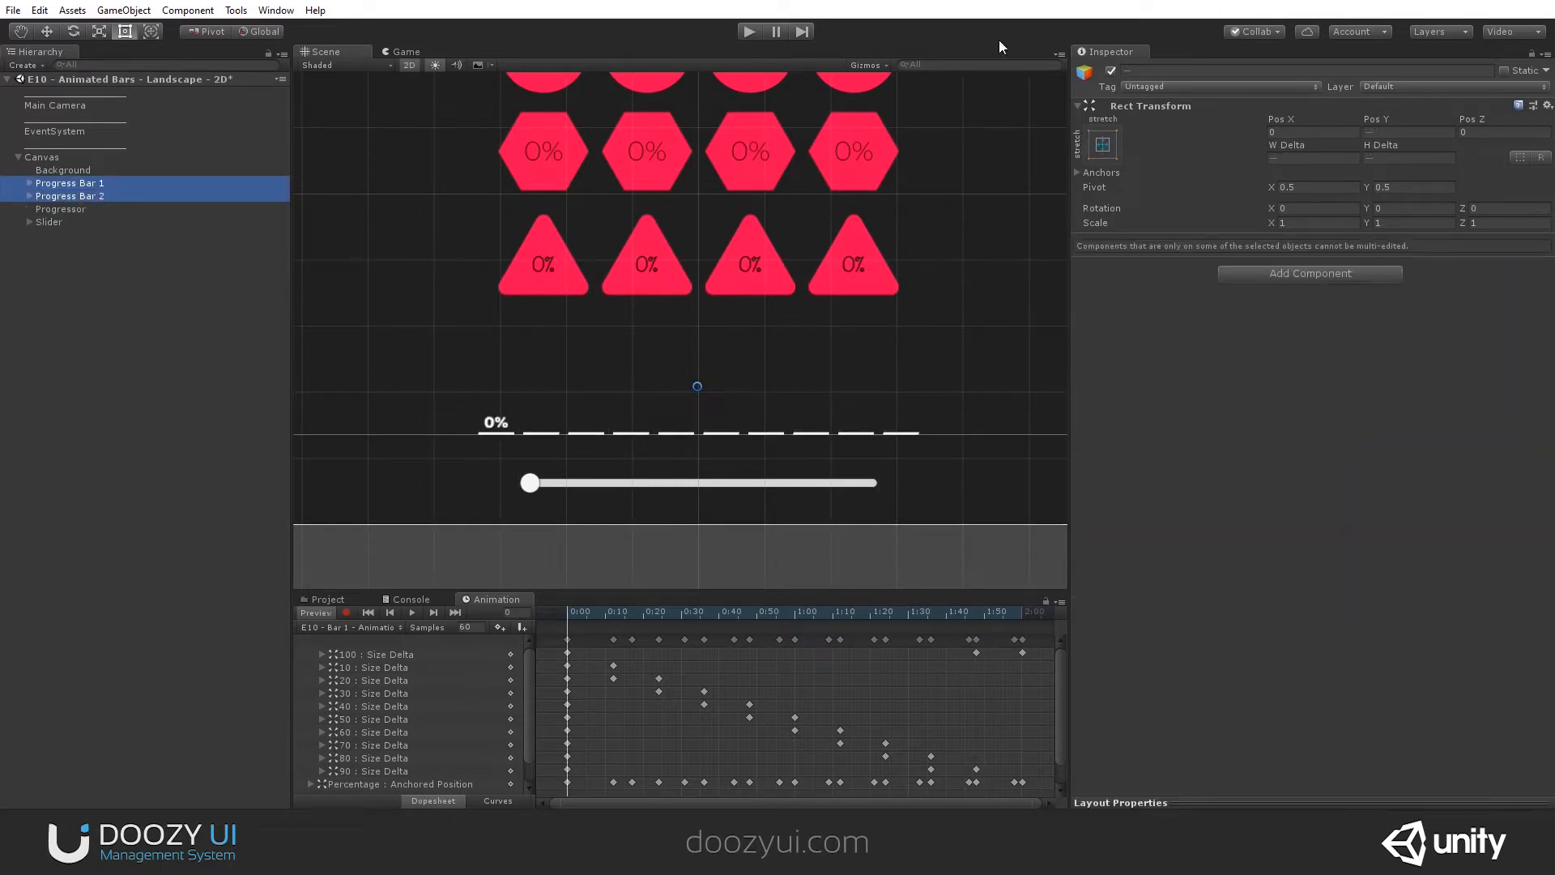
{"action": "left_click", "coordinate": [1111, 70]}
{"action": "left_click", "coordinate": [85, 209]}
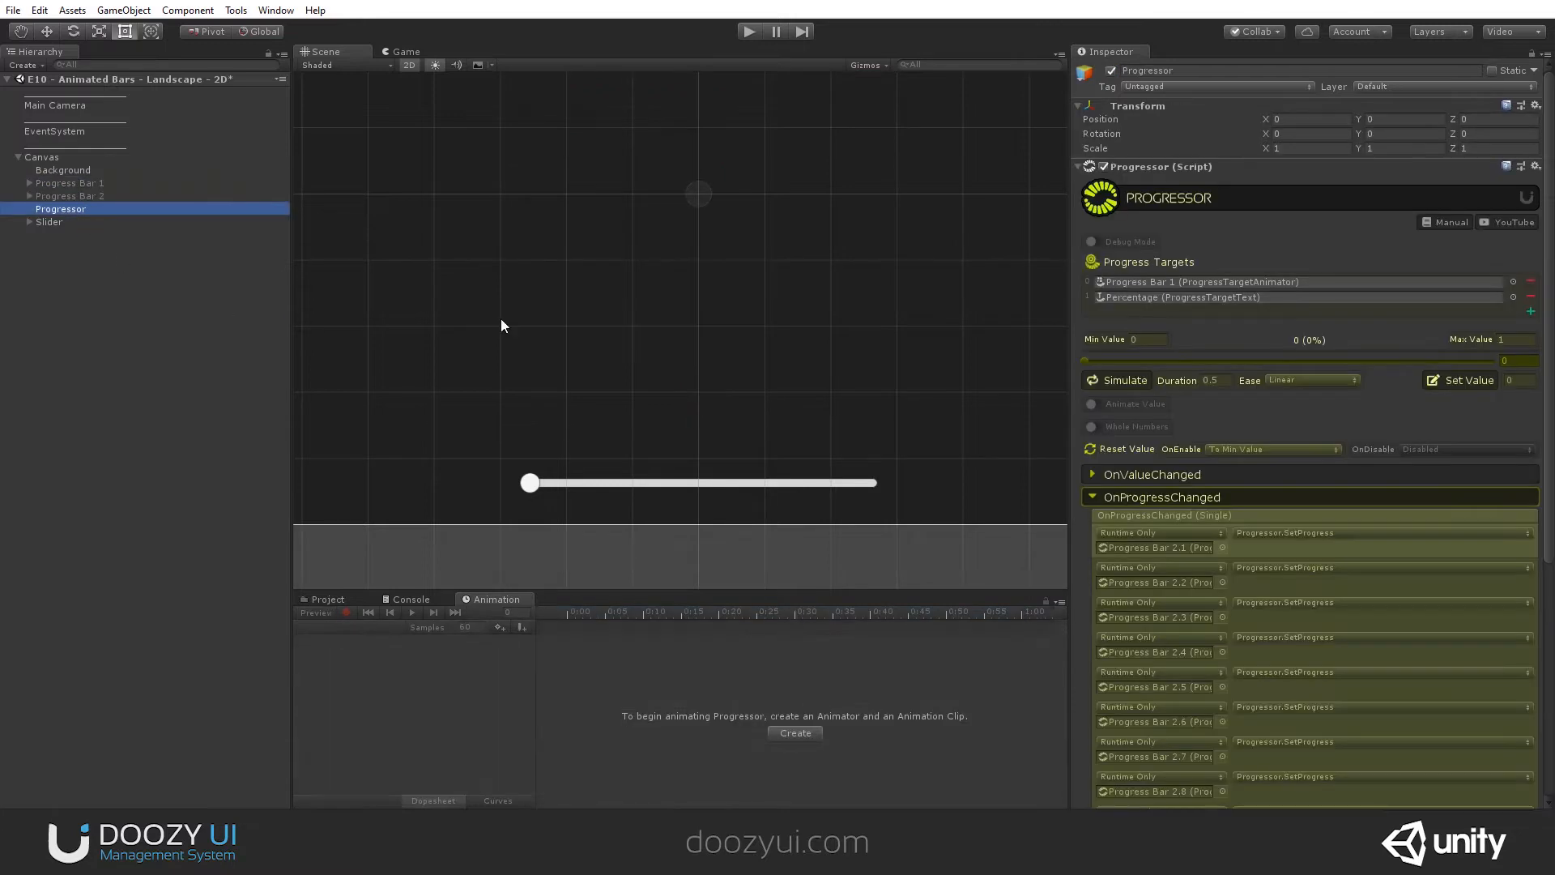
{"action": "left_click", "coordinate": [1163, 497]}
{"action": "left_click", "coordinate": [63, 222]}
{"action": "left_click", "coordinate": [63, 209]}
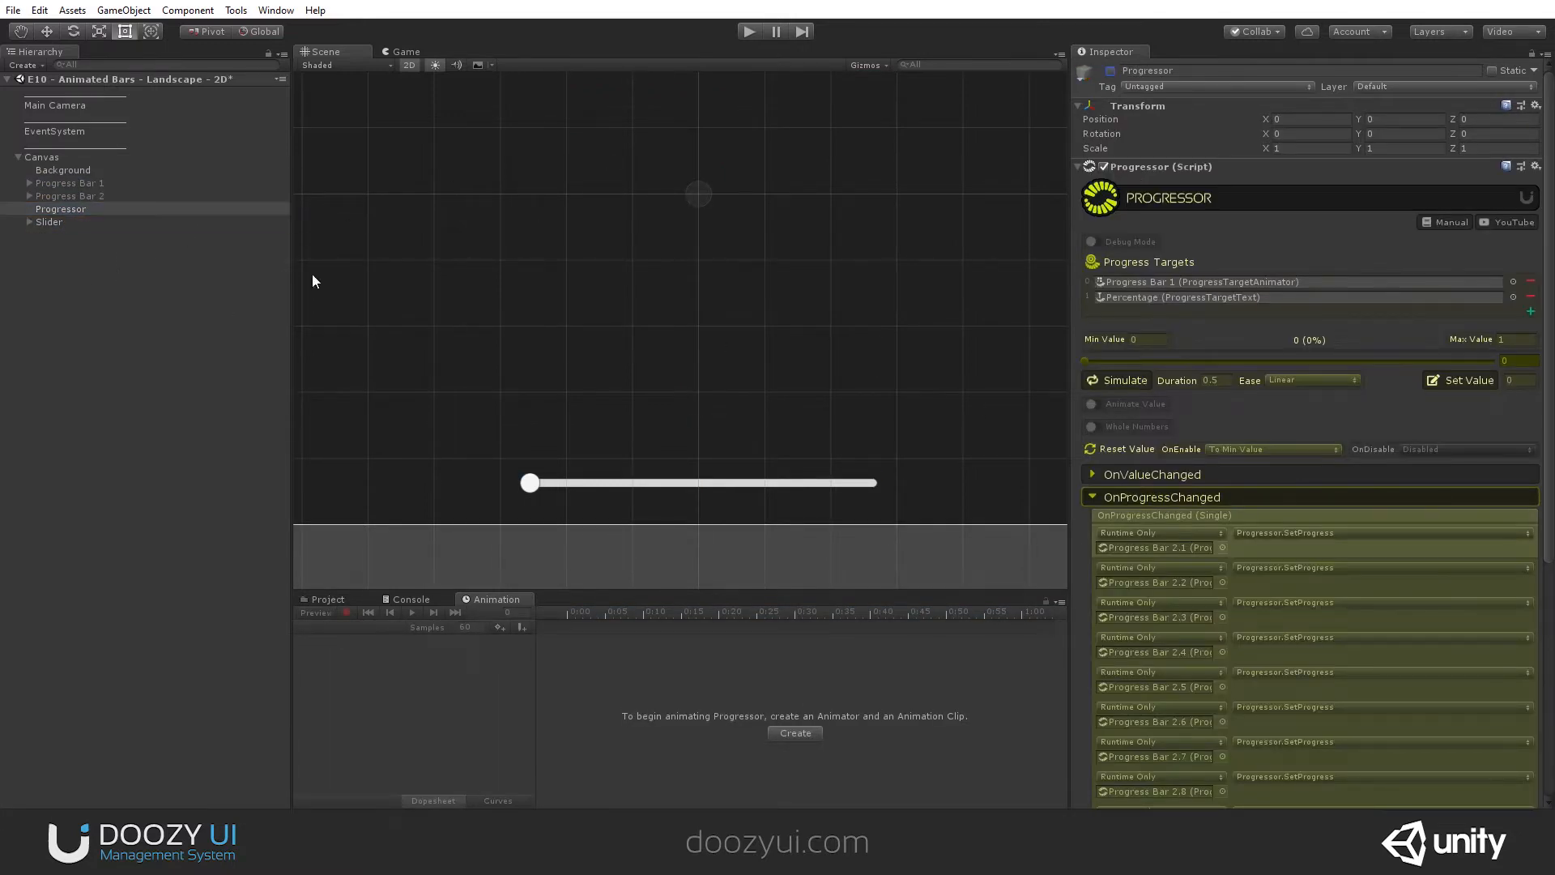
{"action": "scroll", "coordinate": [568, 285], "scroll_direction": "down", "scroll_amount": 5}
{"action": "scroll", "coordinate": [671, 290], "scroll_direction": "up", "scroll_amount": 1}
{"action": "left_click", "coordinate": [62, 260]}
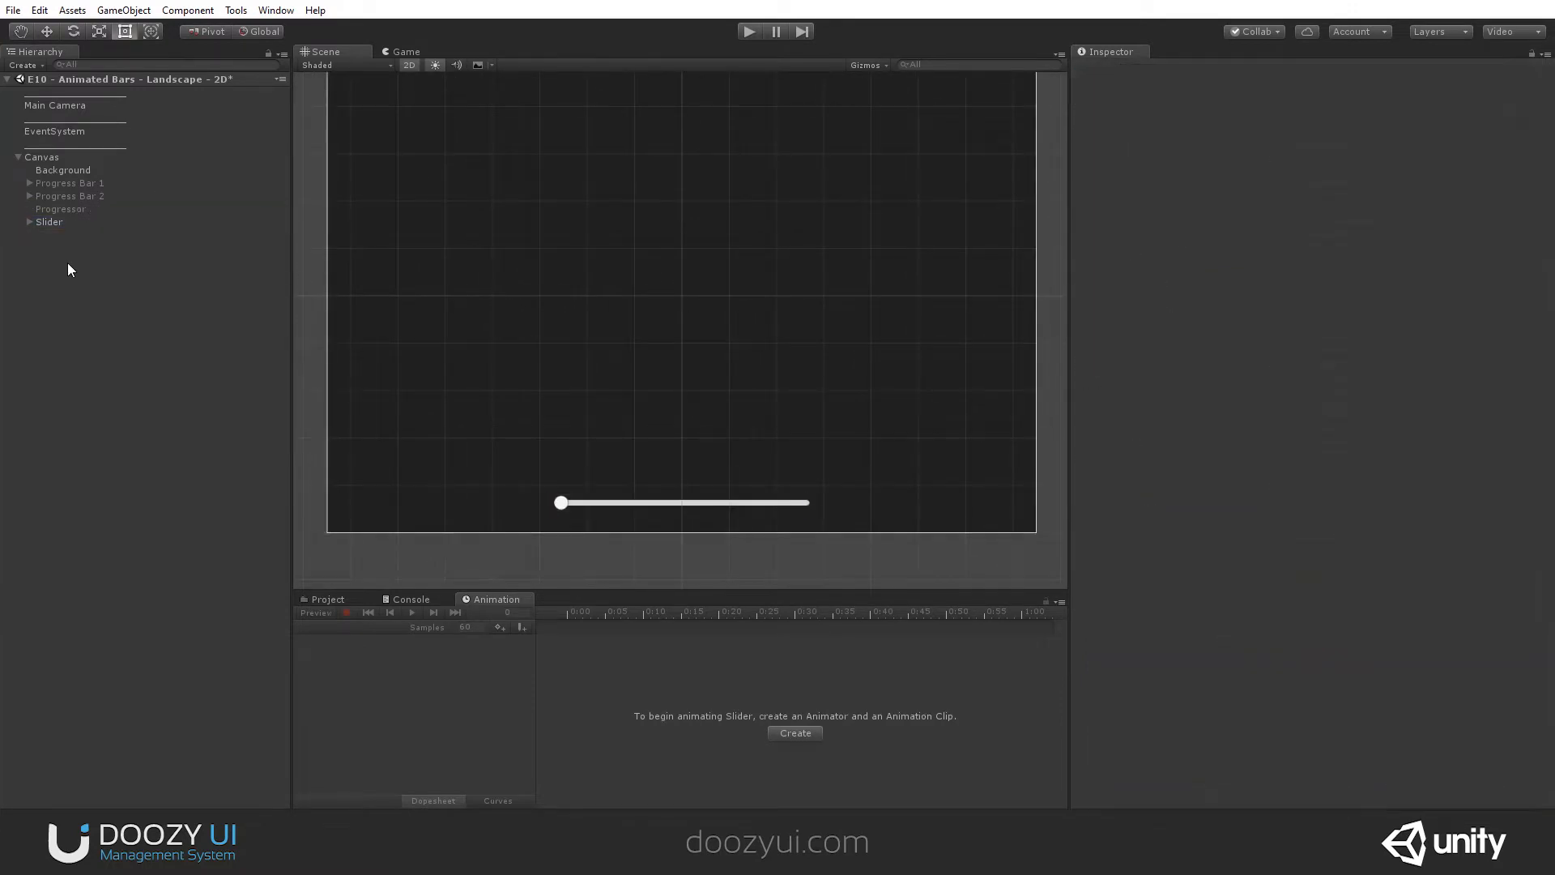
{"action": "right_click", "coordinate": [66, 265]}
{"action": "left_click", "coordinate": [130, 392]}
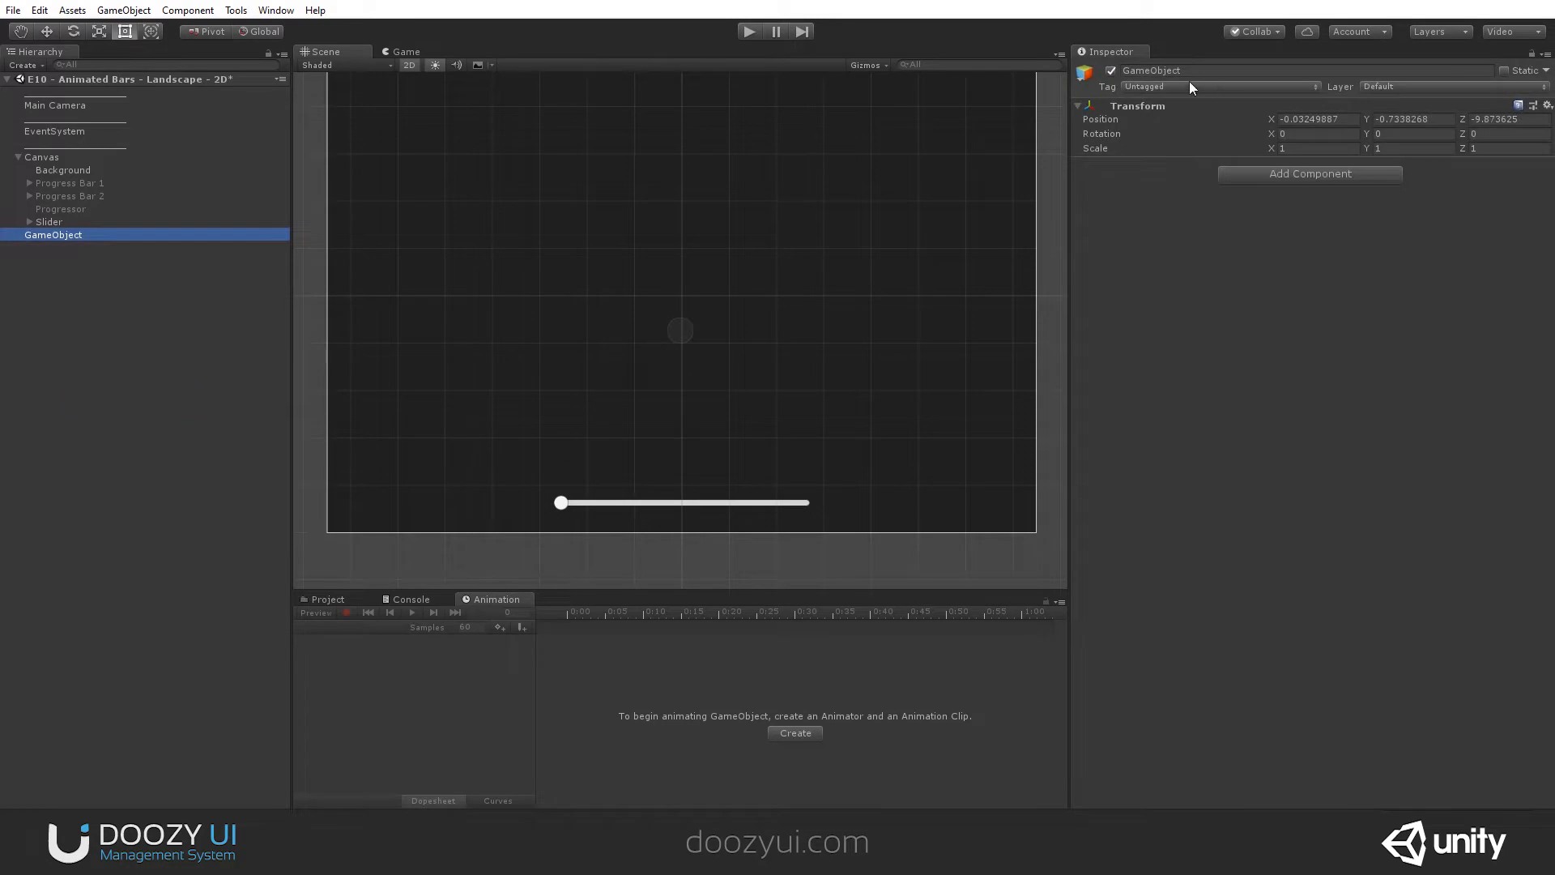
{"action": "key", "text": "Delete"}
- Create an empty object under the Canvas and name it Progress Bar 3
{"action": "left_click", "coordinate": [54, 155]}
{"action": "right_click", "coordinate": [55, 159]}
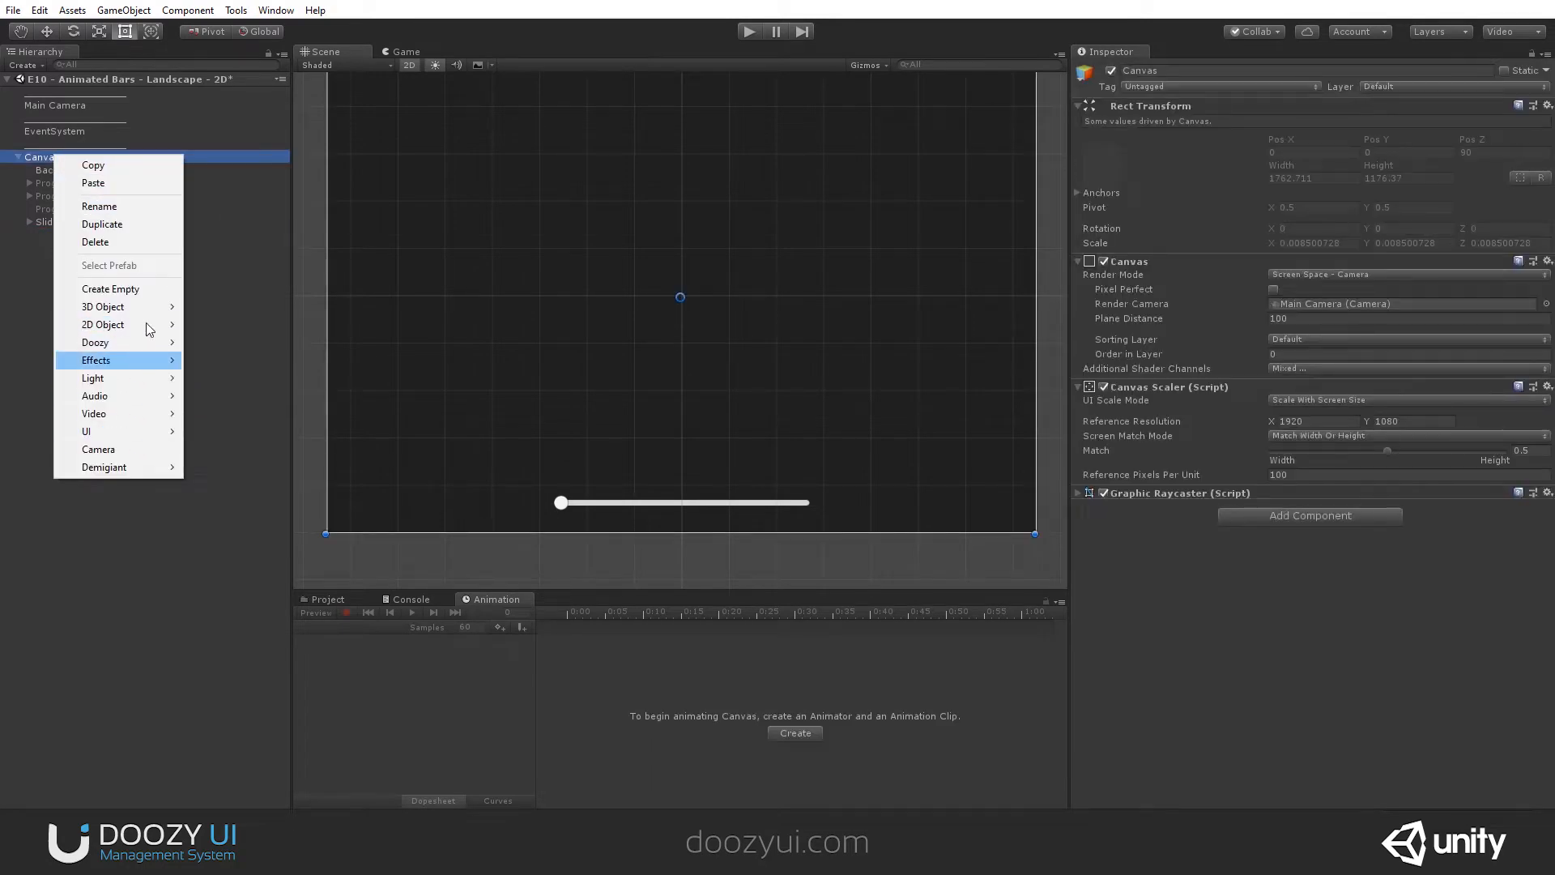
{"action": "left_click", "coordinate": [151, 283]}
{"action": "type", "text": "Pr"}
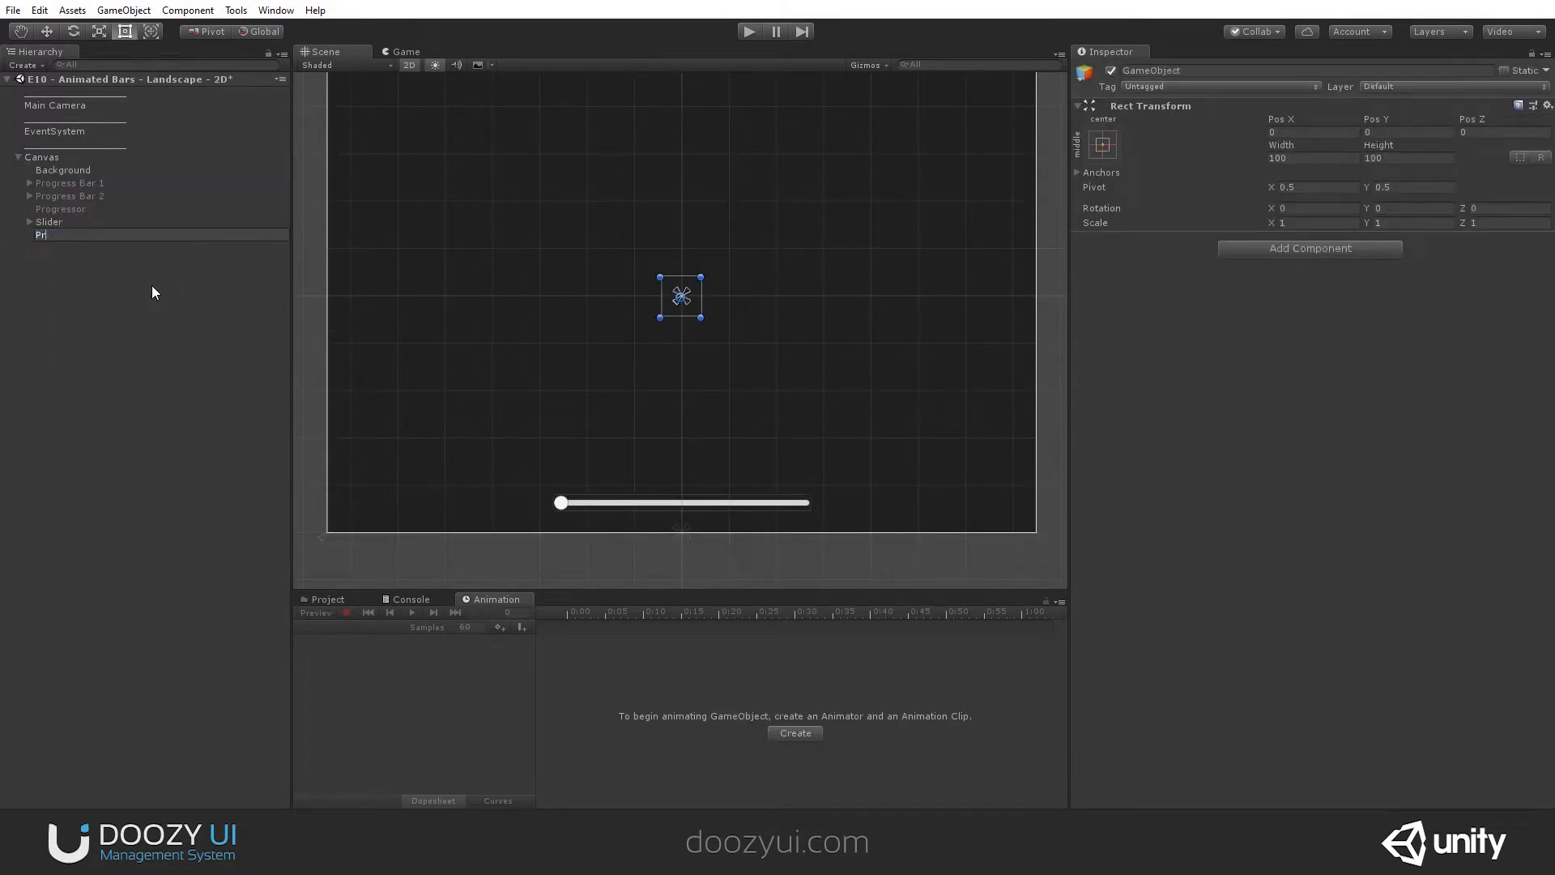
{"action": "type", "text": "ogress Bar 3"}
{"action": "key", "text": "Return"}
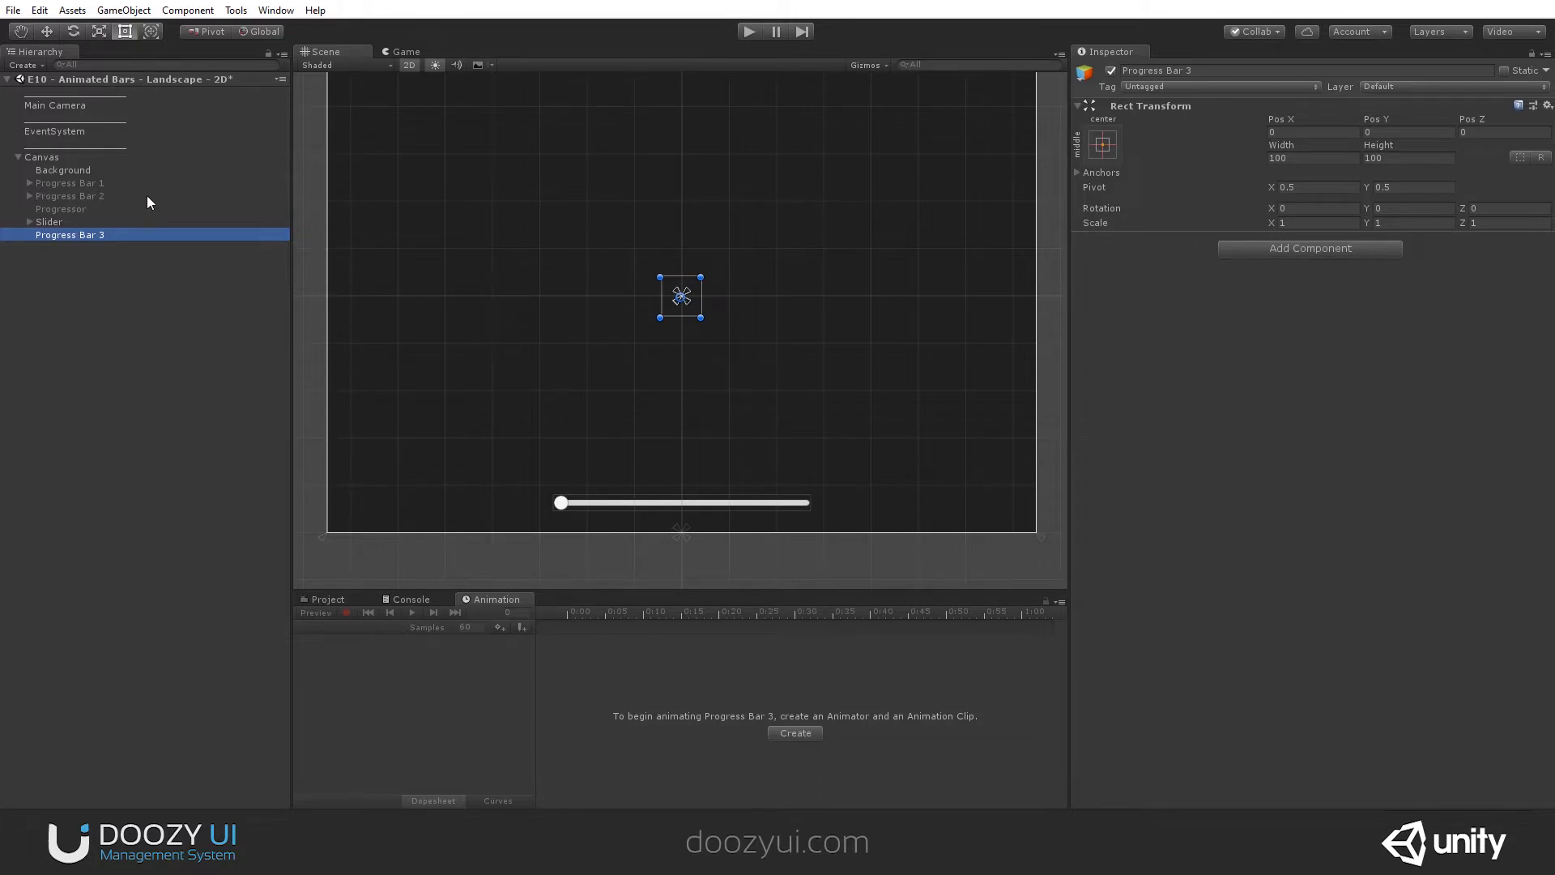
- Create an empty child object under Progress Bar 3 and name it Container
{"action": "scroll", "coordinate": [702, 321], "scroll_direction": "up", "scroll_amount": 3}
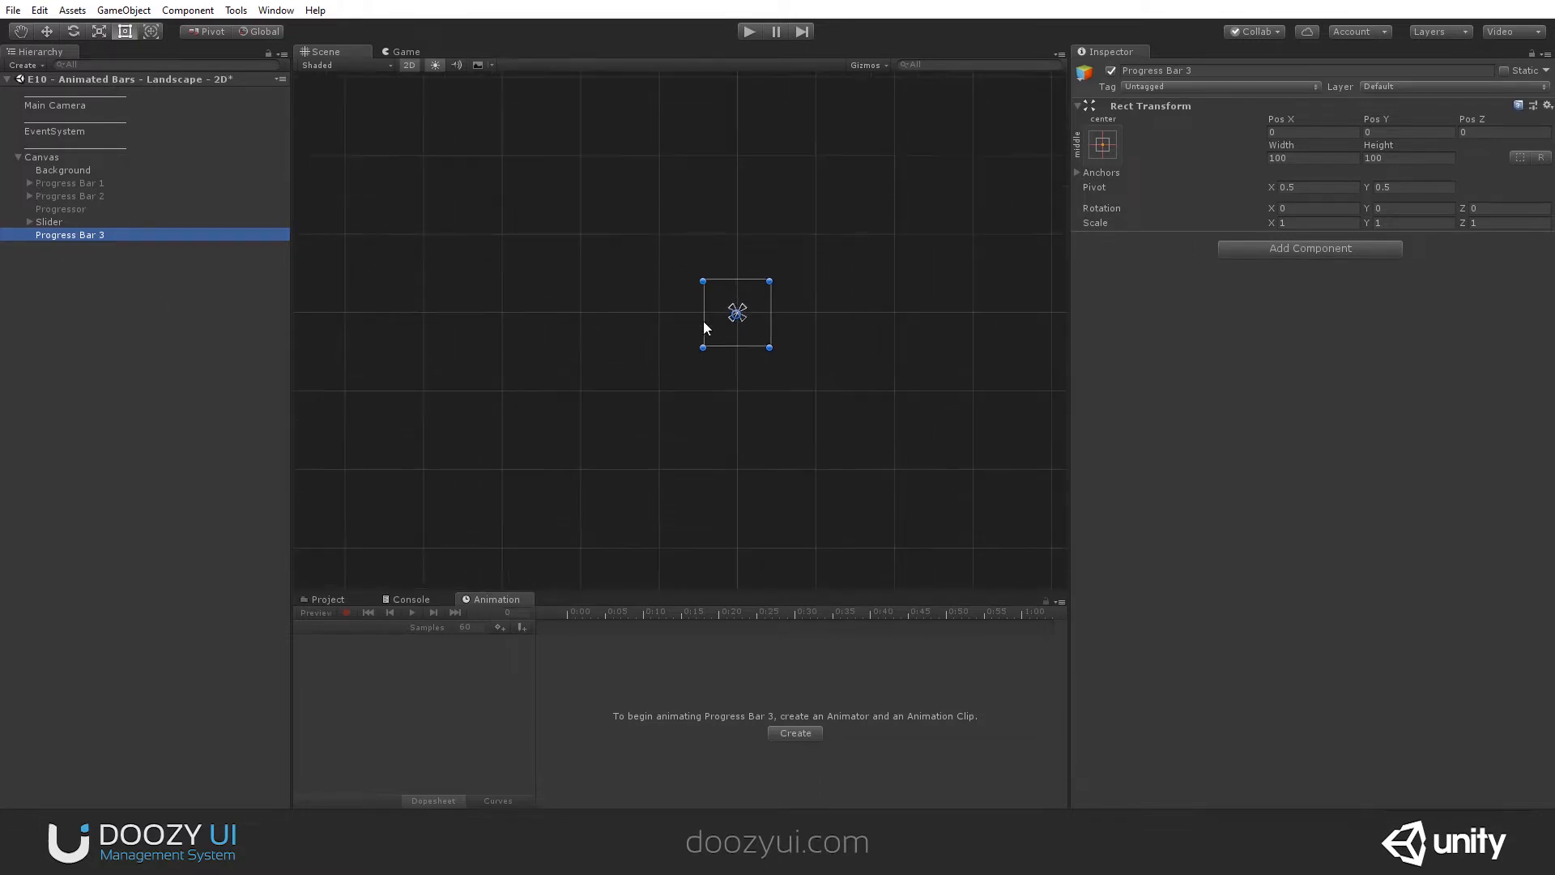
{"action": "right_click", "coordinate": [105, 236]}
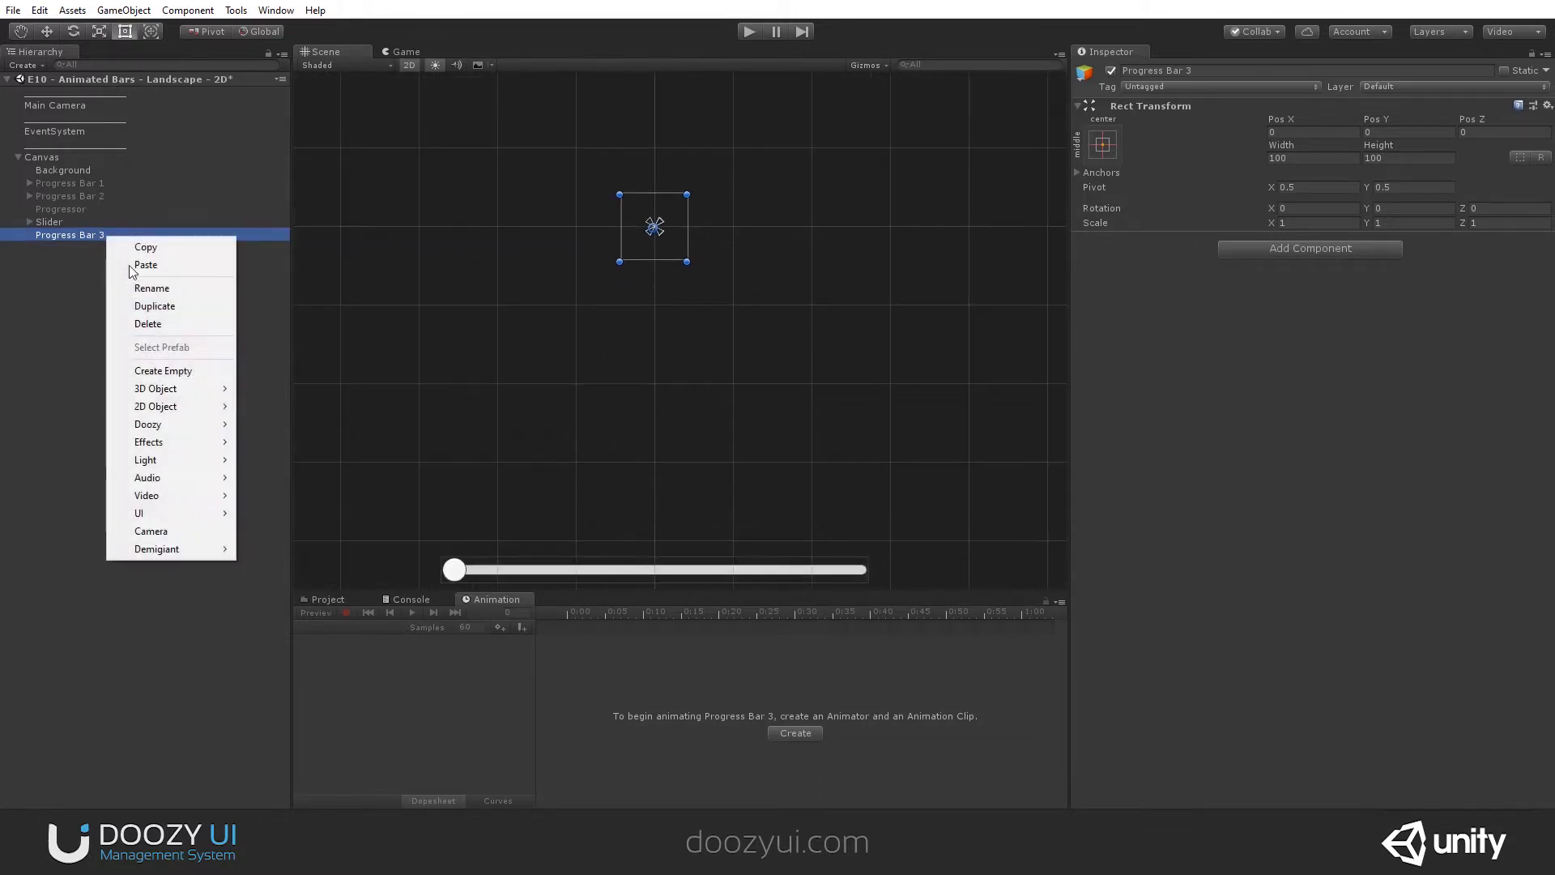
{"action": "left_click", "coordinate": [196, 371]}
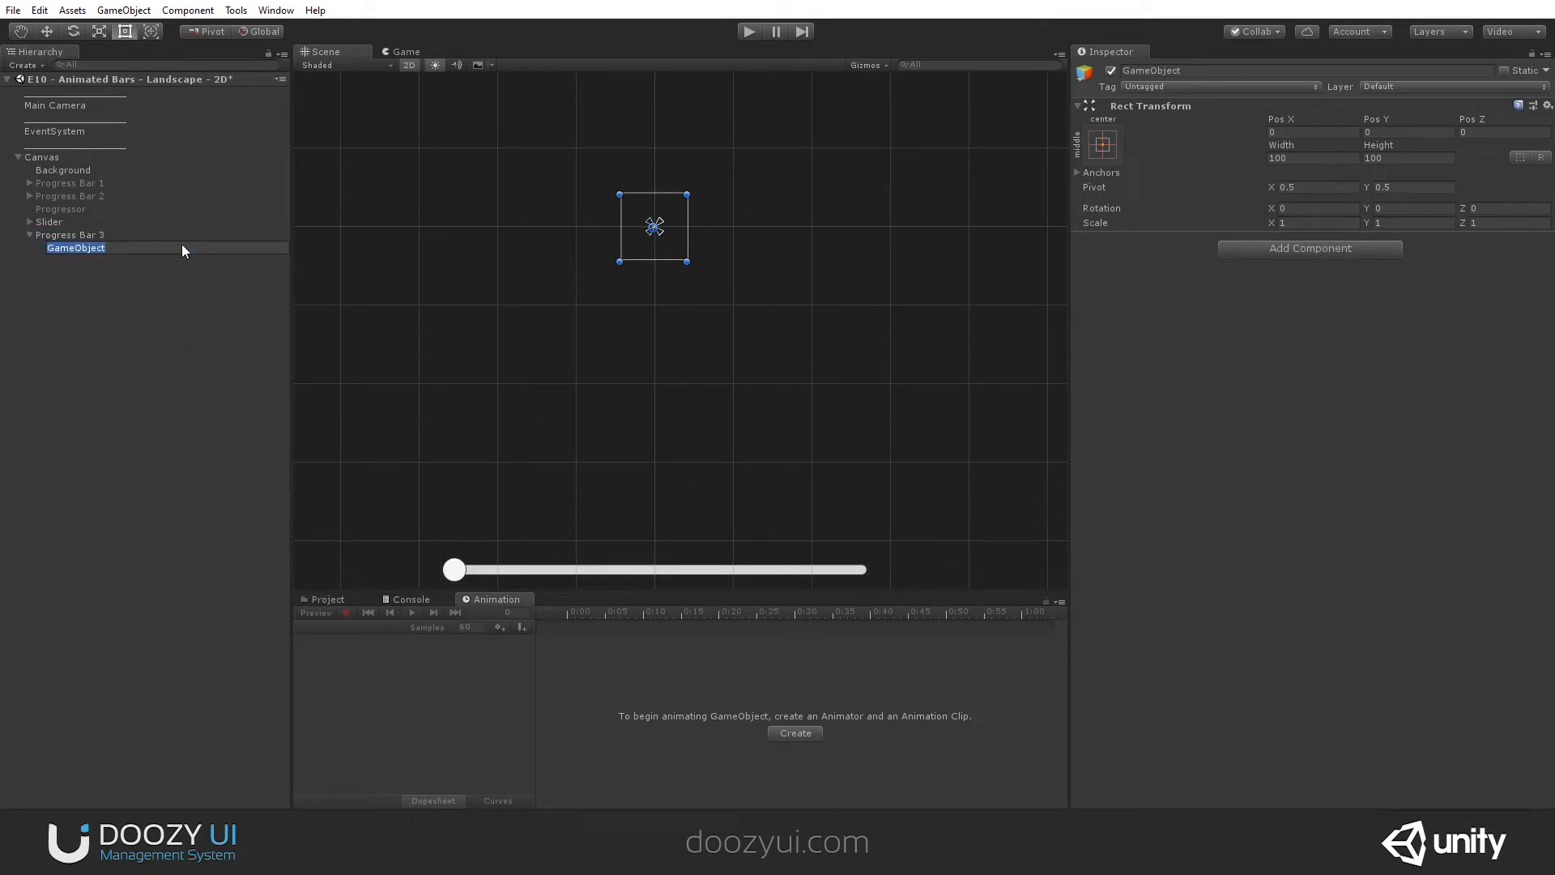
{"action": "type", "text": "Container"}
{"action": "key", "text": "Return"}
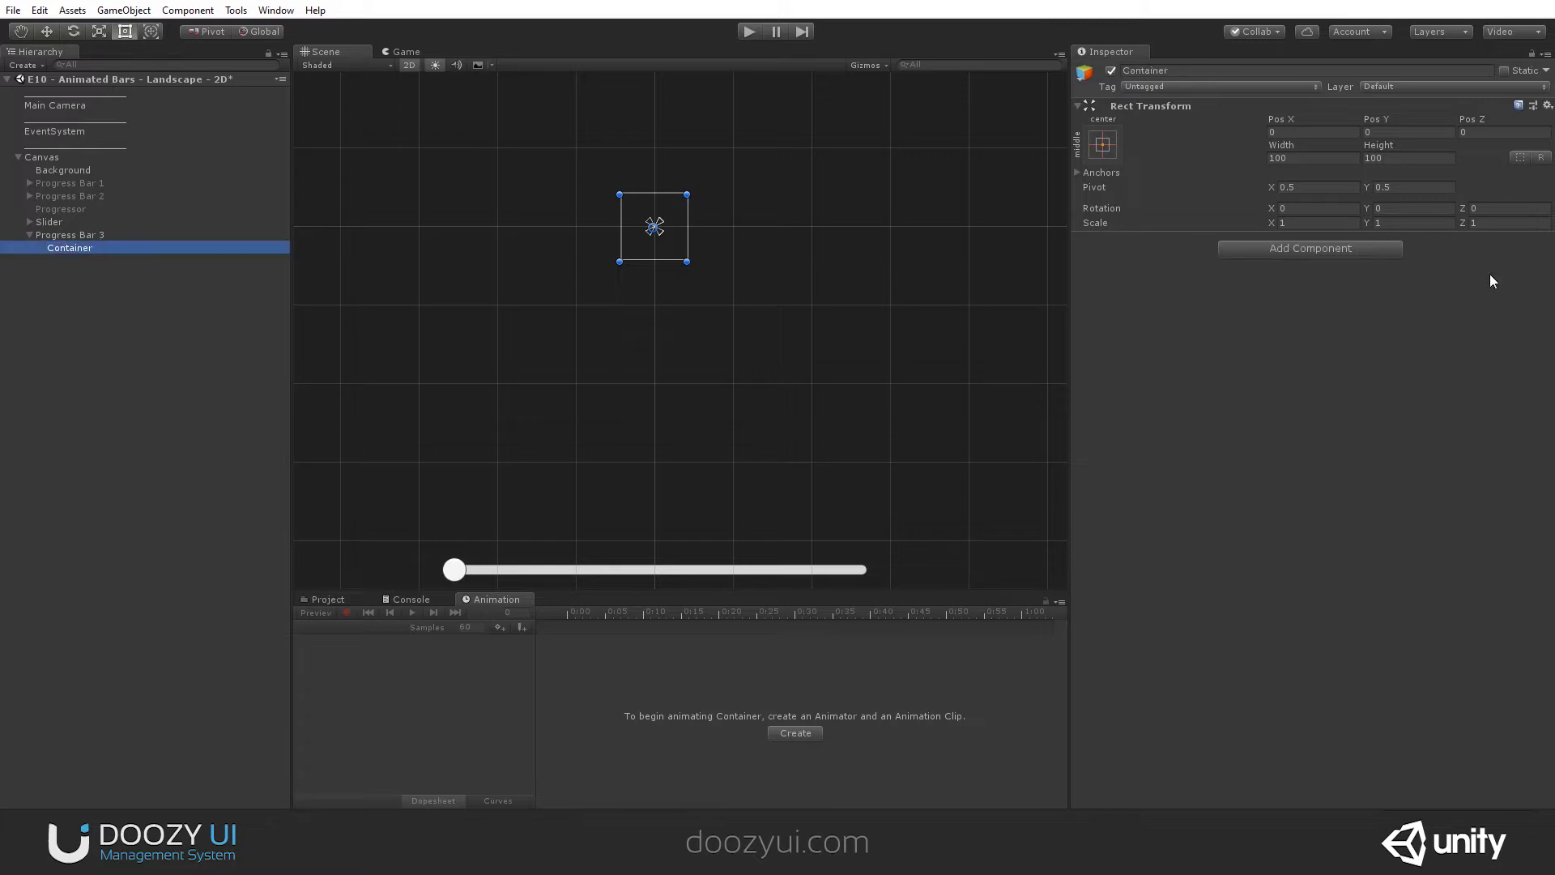
- Add a Horizontal Layout Group to Container and turn off Child Force Expand for width and height
{"action": "left_click", "coordinate": [1265, 244]}
{"action": "type", "text": "ver"}
{"action": "key", "text": "BackSpace"}
{"action": "key", "text": "BackSpace"}
{"action": "key", "text": "BackSpace"}
{"action": "type", "text": "hor"}
{"action": "key", "text": "Return"}
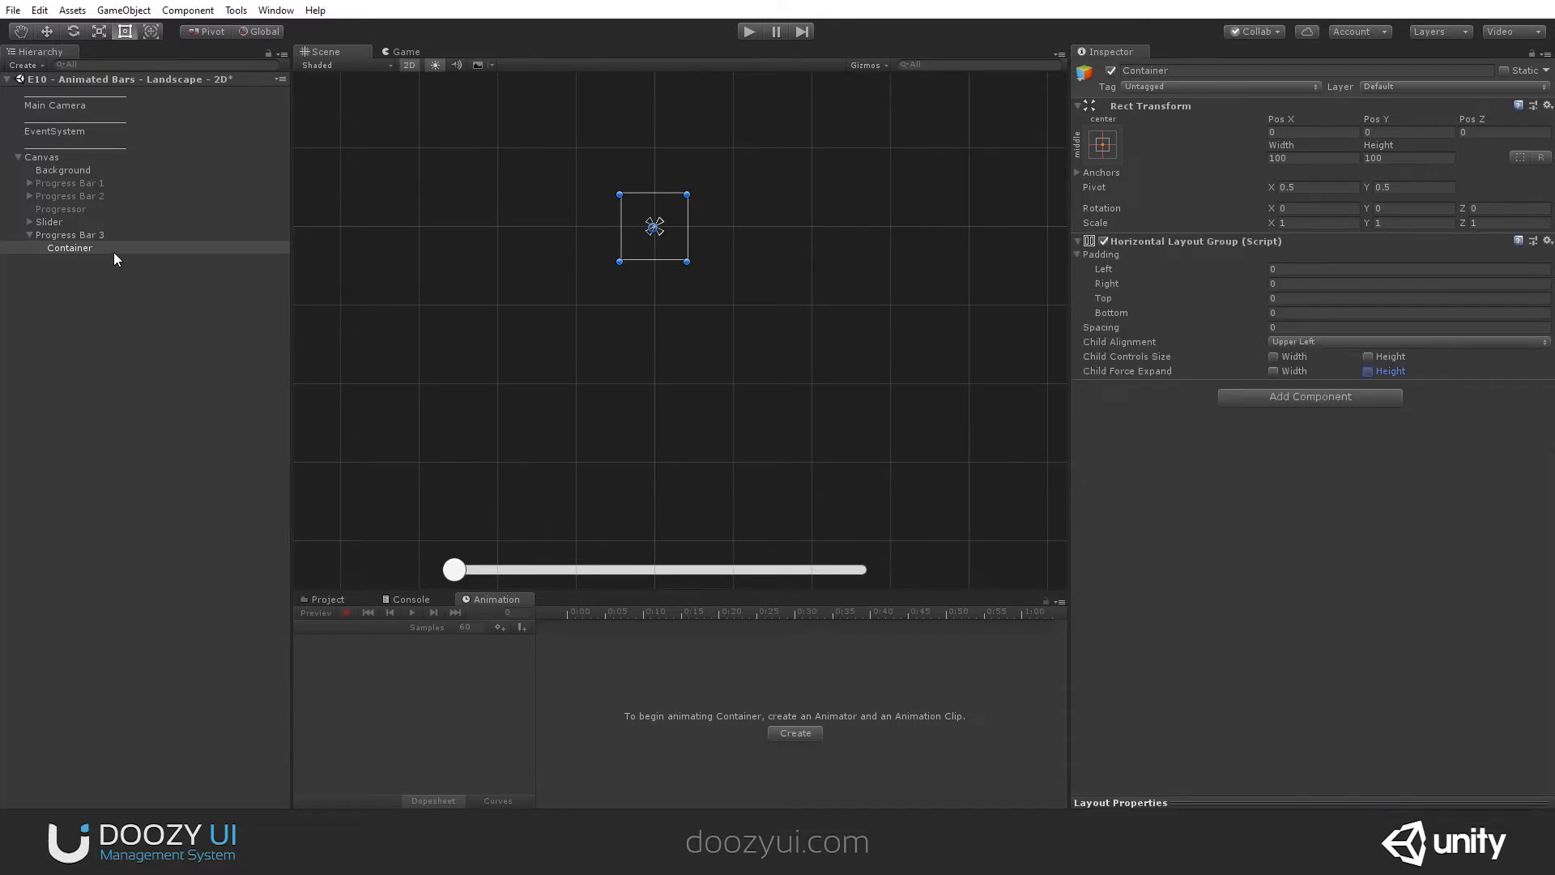
- Add a UI Image inside Container and duplicate it until there are five images
{"action": "right_click", "coordinate": [108, 247]}
{"action": "mouse_move", "coordinate": [202, 521]}
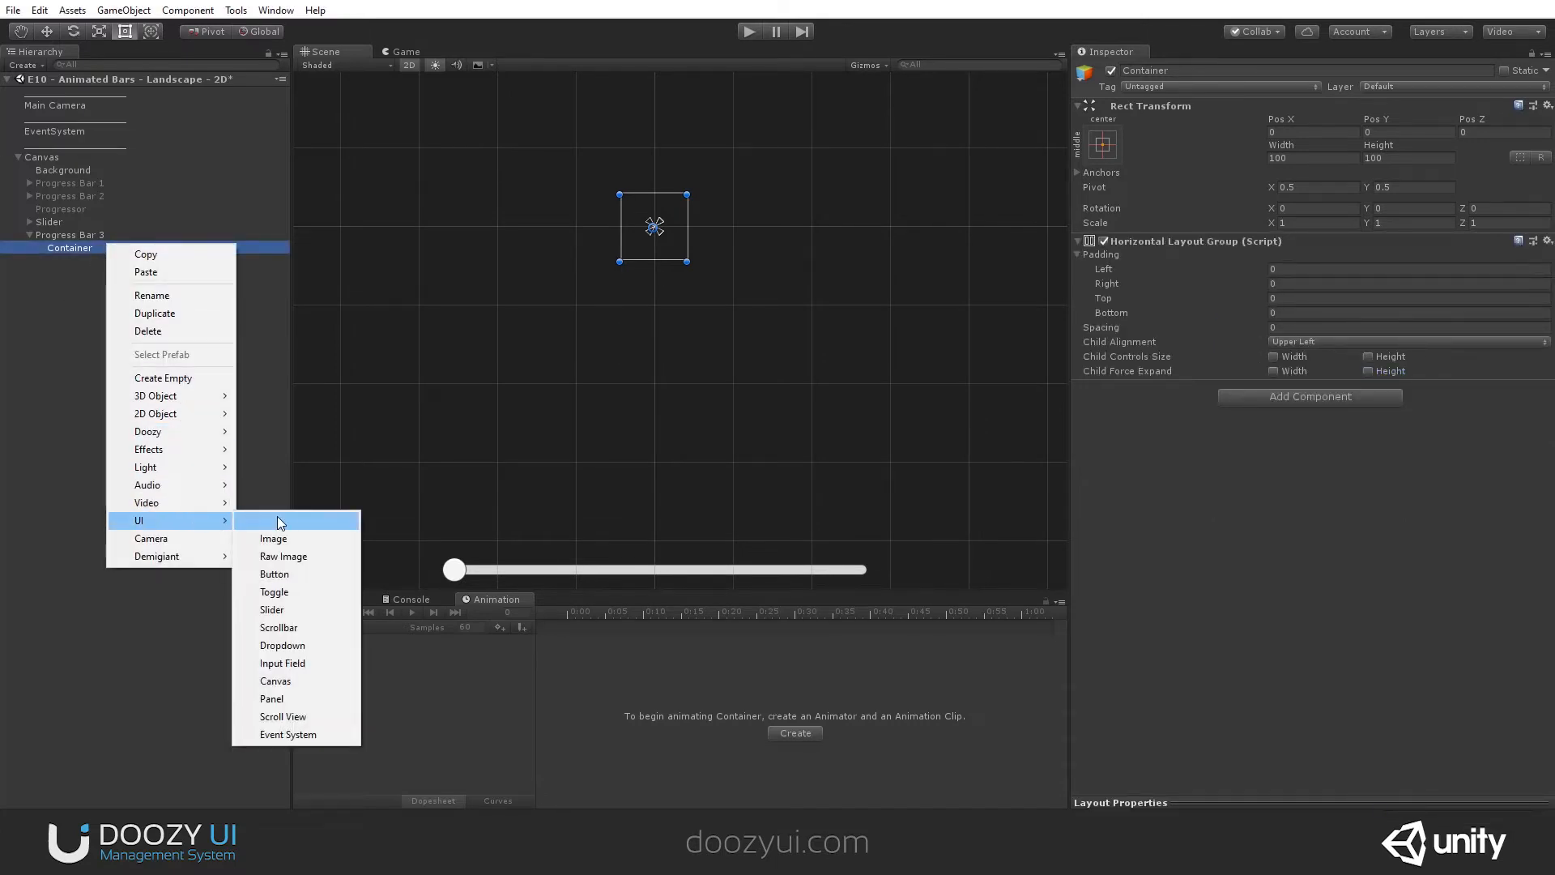
{"action": "left_click", "coordinate": [283, 537]}
{"action": "key", "text": "ctrl+d"}
{"action": "key", "text": "ctrl+d"}
{"action": "key", "text": "ctrl+d"}
{"action": "key", "text": "ctrl+d"}
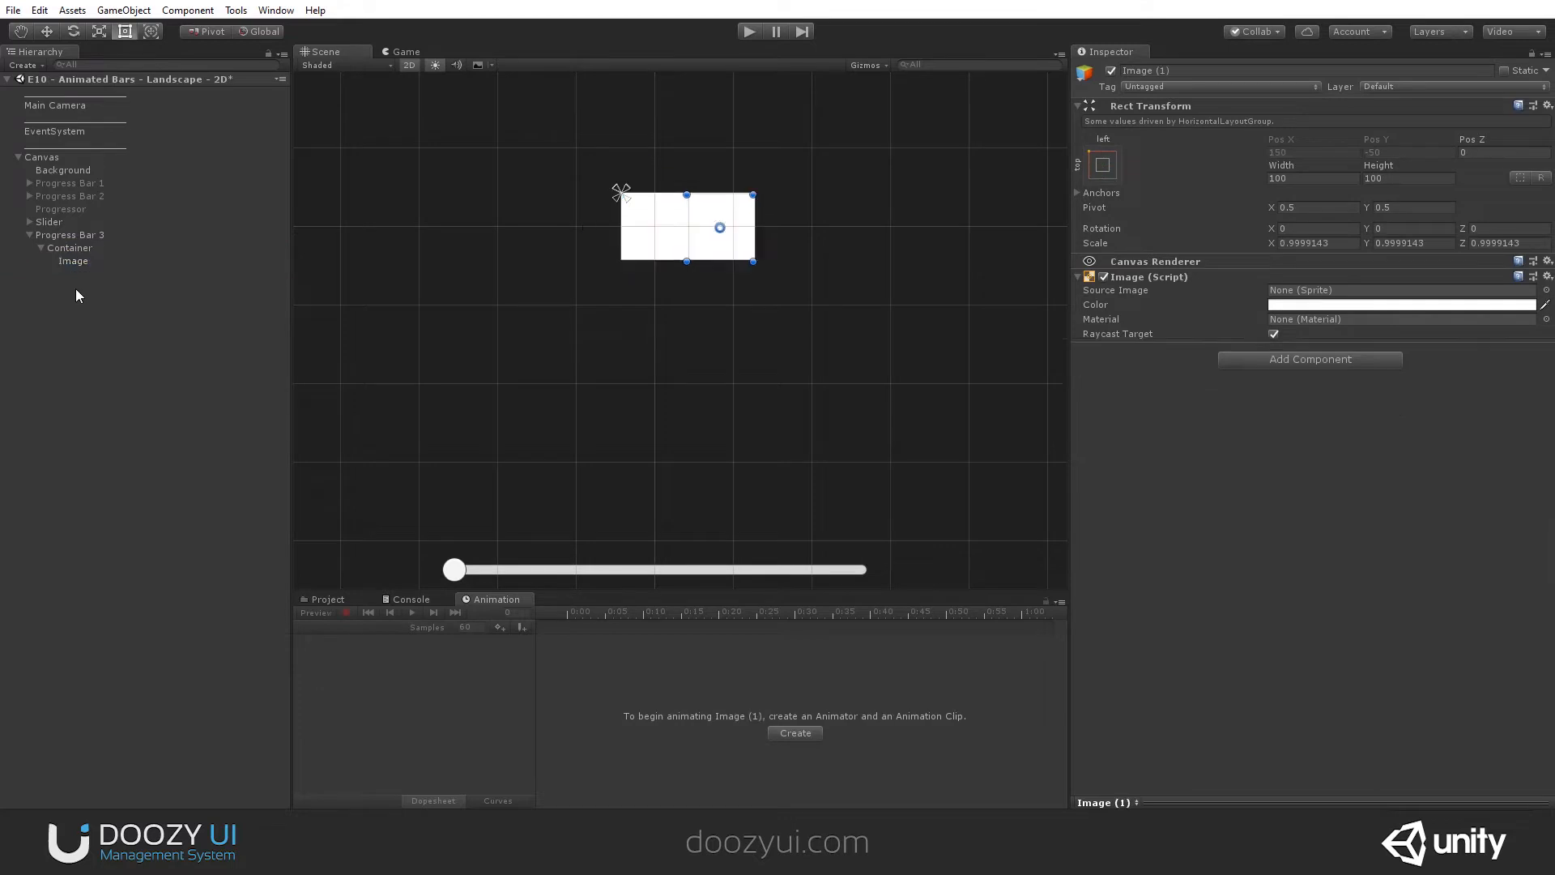
- Set the spacing of Container's Horizontal Layout Group to 32
{"action": "left_click", "coordinate": [80, 247]}
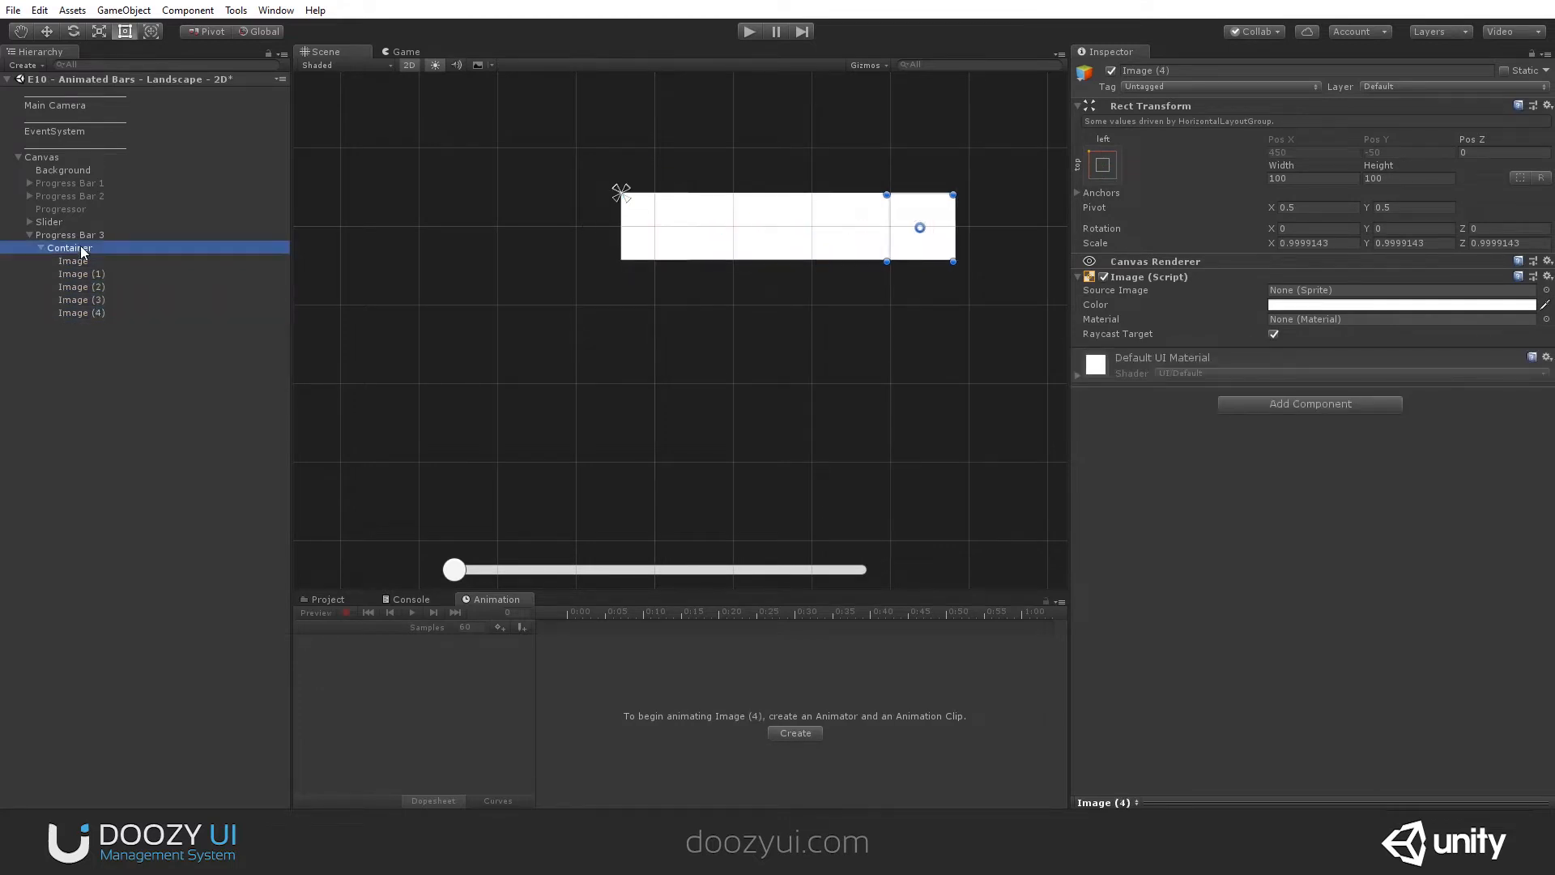
{"action": "left_click_drag", "start_coordinate": [1257, 332], "coordinate": [1352, 329]}
{"action": "type", "text": "32"}
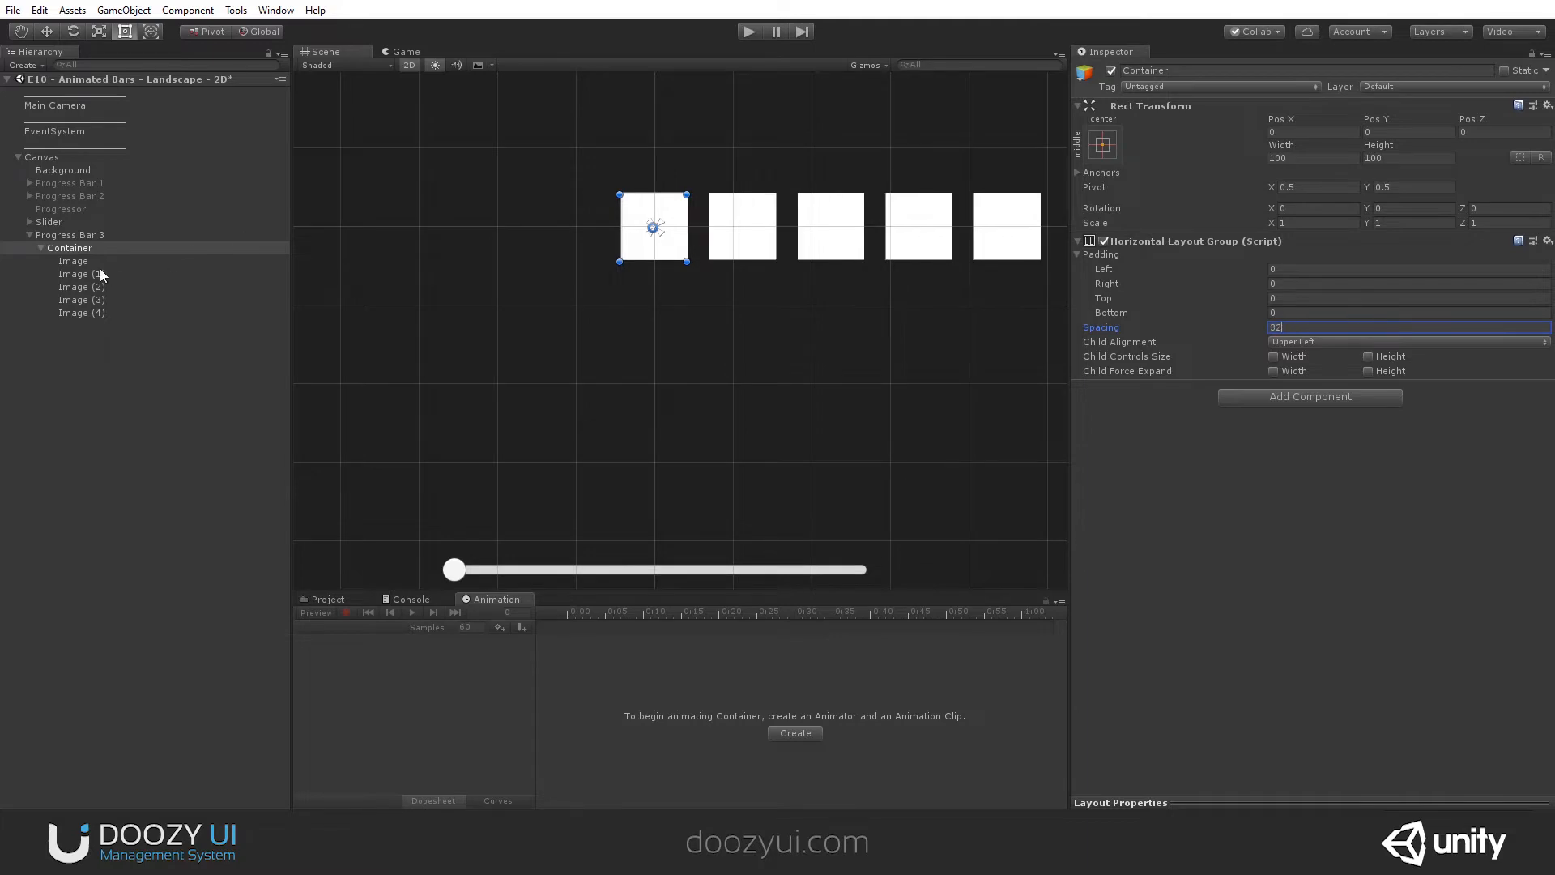
- Assign the heart sprite as the source image of all five images in Container
{"action": "left_click", "coordinate": [93, 262]}
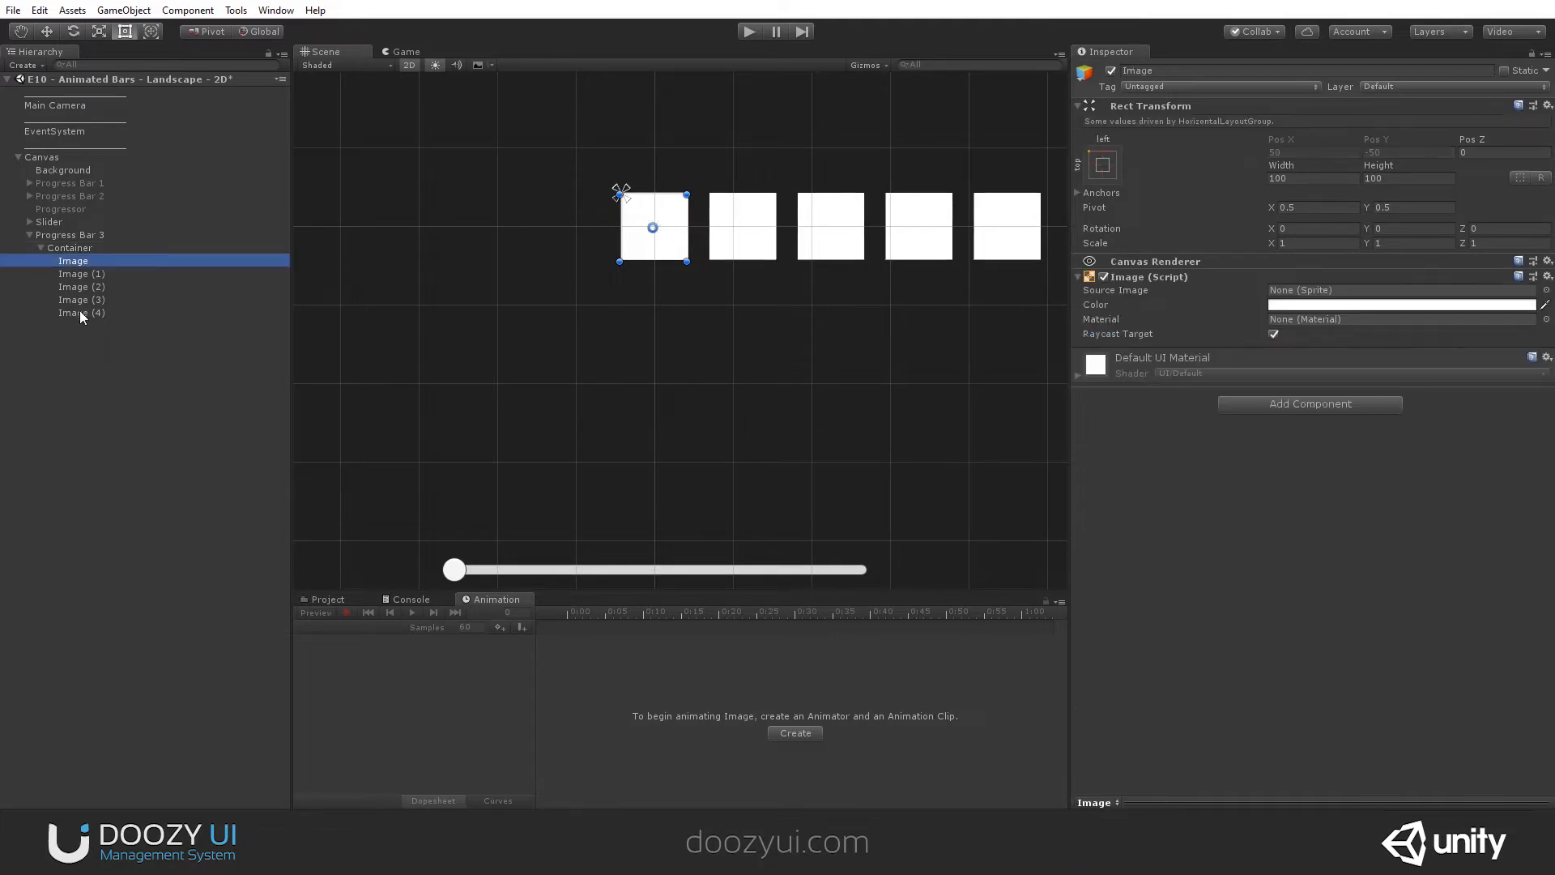
{"action": "left_click", "coordinate": [82, 313], "text": "shift"}
{"action": "left_click", "coordinate": [1545, 290]}
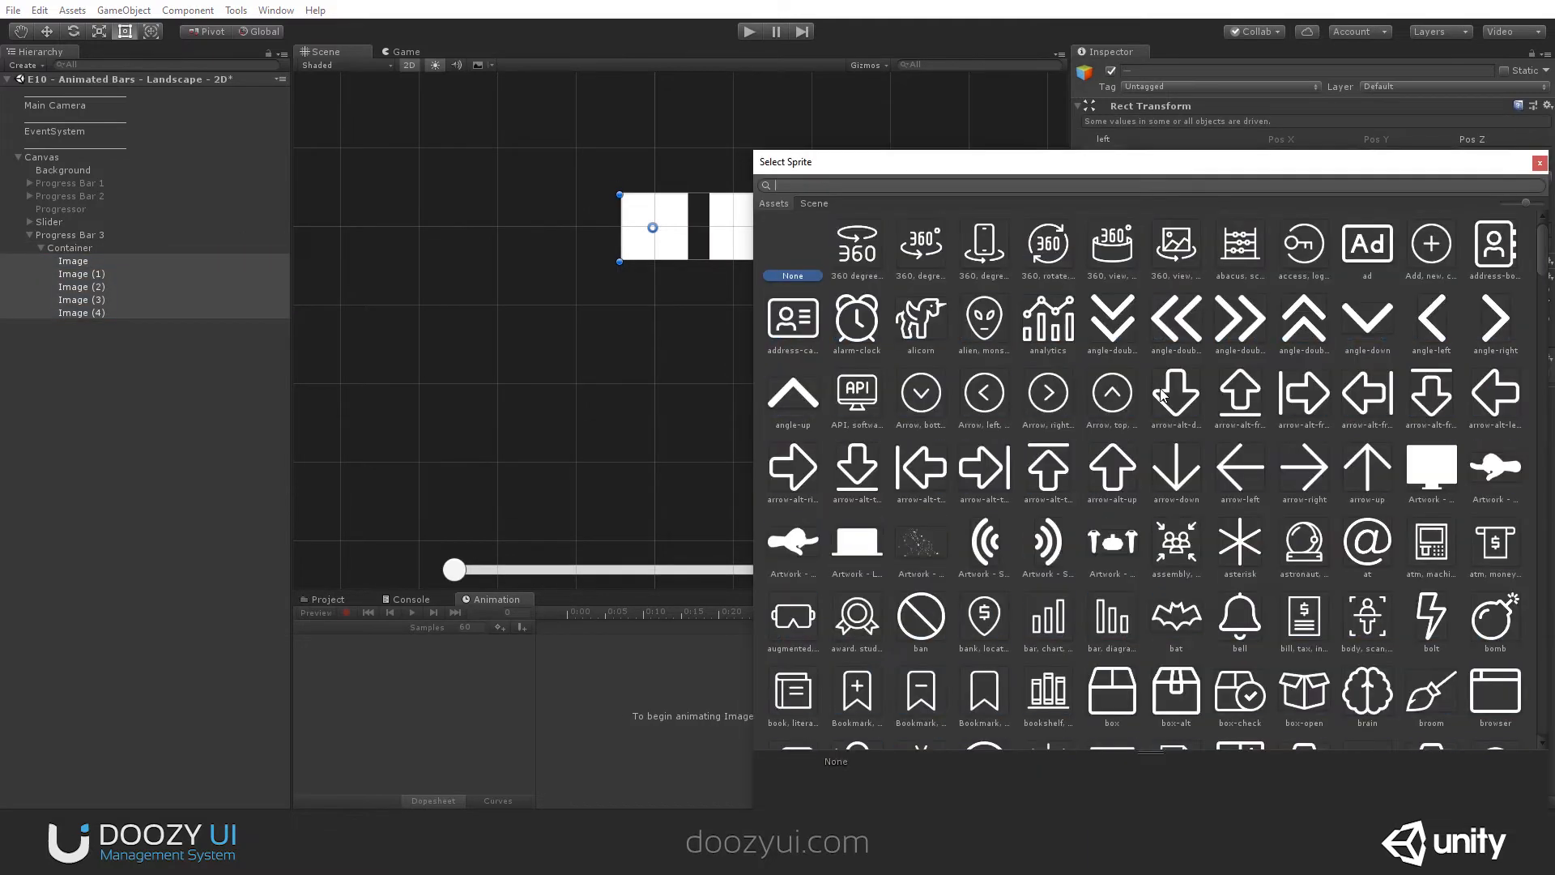
{"action": "type", "text": "hear"}
{"action": "double_click", "coordinate": [862, 253]}
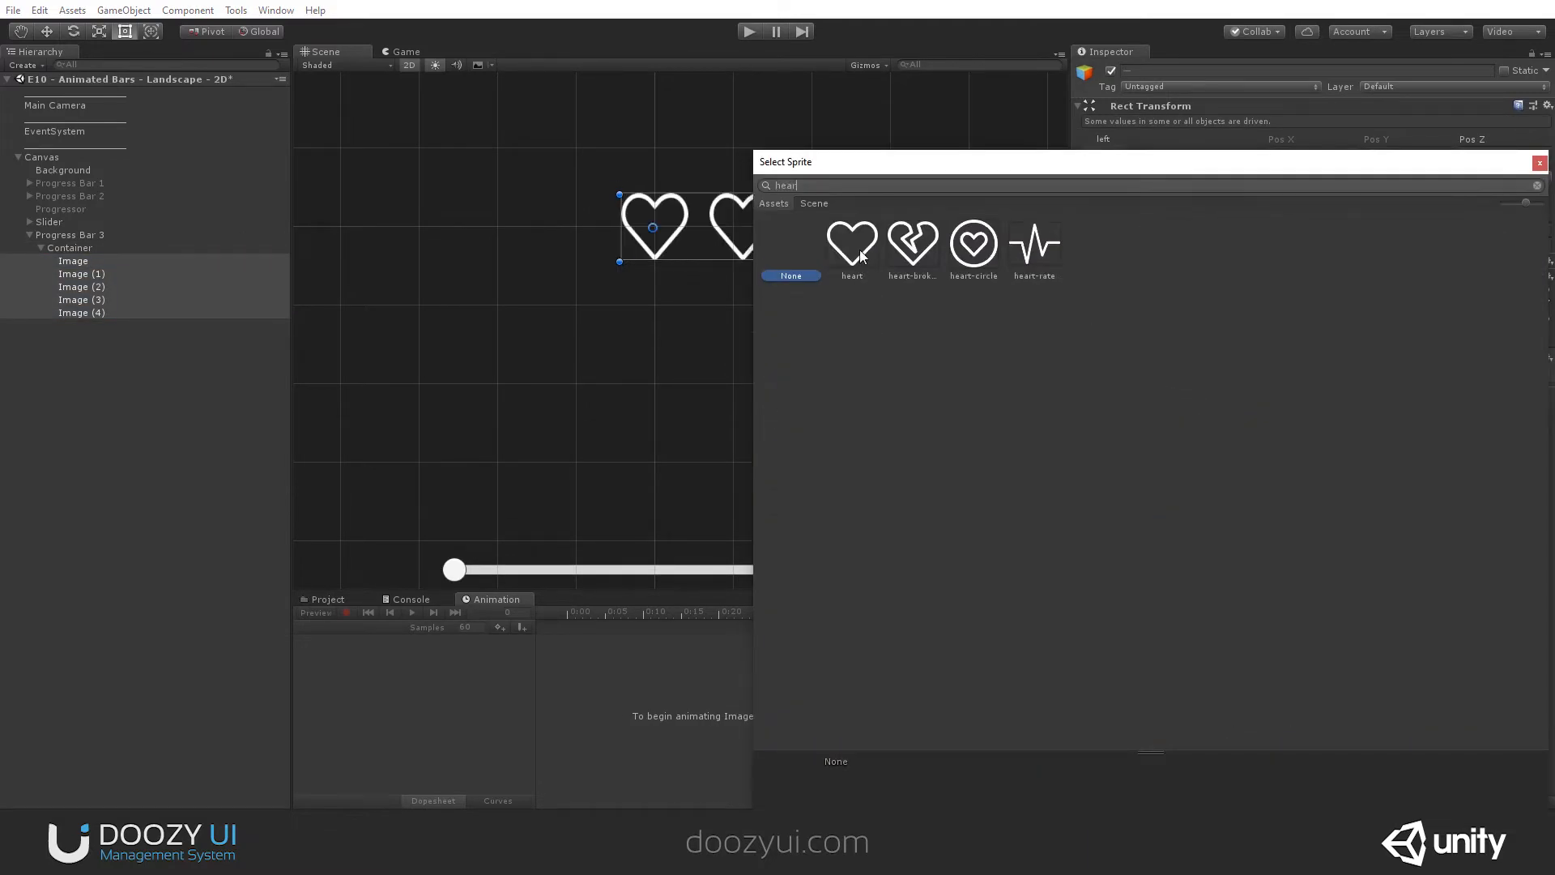
{"action": "middle_click_drag", "start_coordinate": [732, 289], "coordinate": [632, 291]}
{"action": "scroll", "coordinate": [650, 284], "scroll_direction": "down", "scroll_amount": 2}
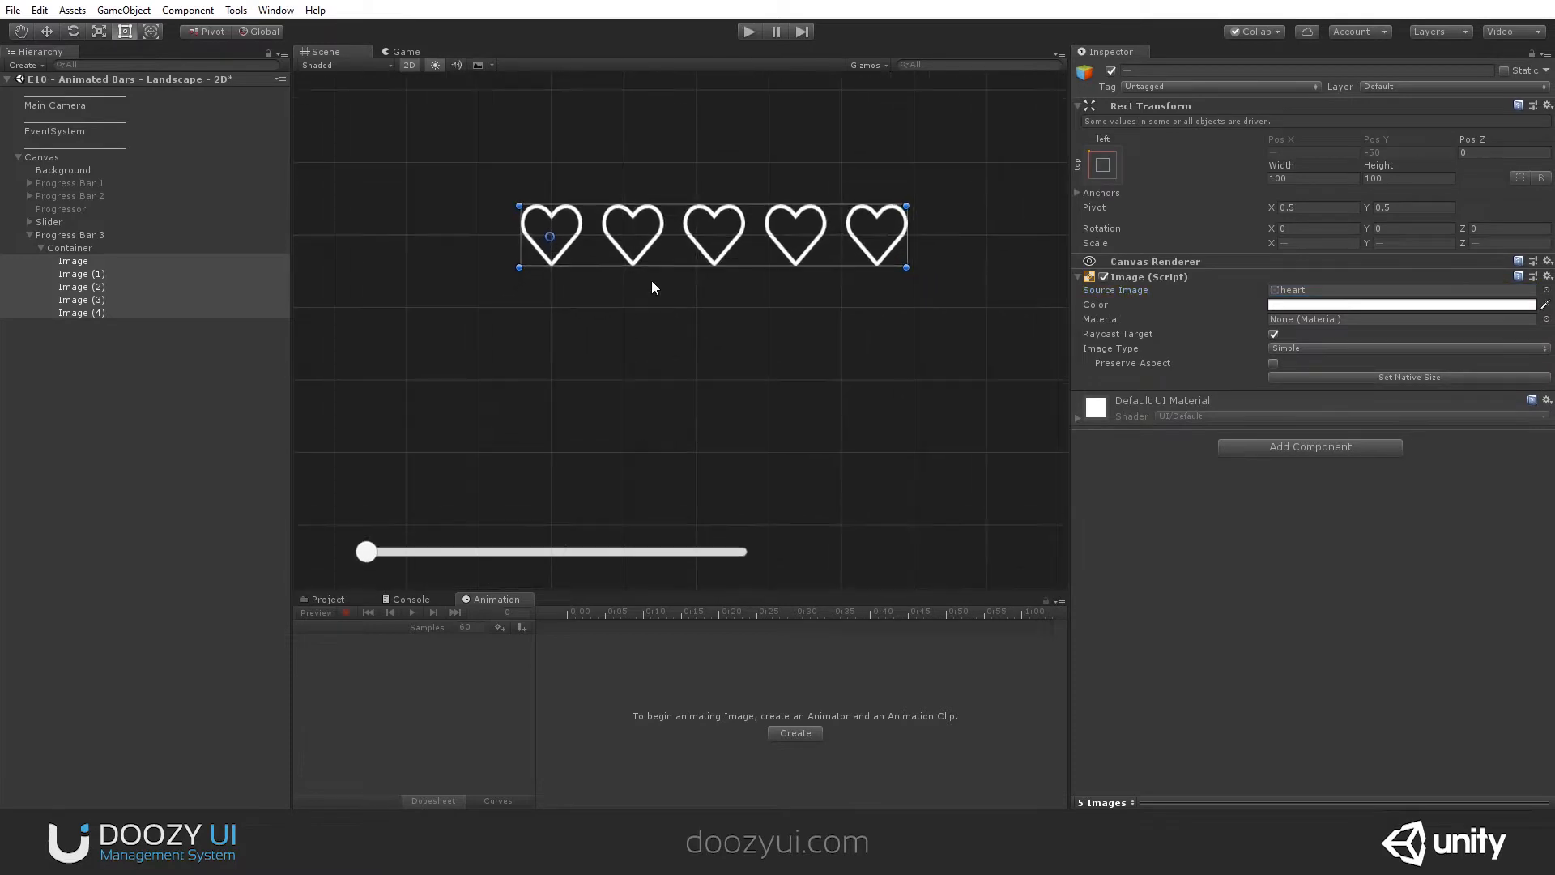
- Rename the five heart images in Container to 1, 2, 3, 4 and 5 in order
{"action": "left_click", "coordinate": [68, 262]}
{"action": "left_click", "coordinate": [73, 287]}
{"action": "left_click", "coordinate": [80, 300]}
{"action": "left_click", "coordinate": [84, 312]}
{"action": "left_click", "coordinate": [66, 261]}
{"action": "left_click", "coordinate": [69, 261]}
{"action": "type", "text": "1"}
{"action": "key", "text": "Return"}
{"action": "left_click", "coordinate": [71, 274]}
{"action": "key", "text": "F2"}
{"action": "type", "text": "2"}
{"action": "key", "text": "Return"}
{"action": "left_click", "coordinate": [73, 287]}
{"action": "key", "text": "F2"}
{"action": "type", "text": "4"}
{"action": "key", "text": "Return"}
{"action": "left_click", "coordinate": [81, 309]}
{"action": "key", "text": "F2"}
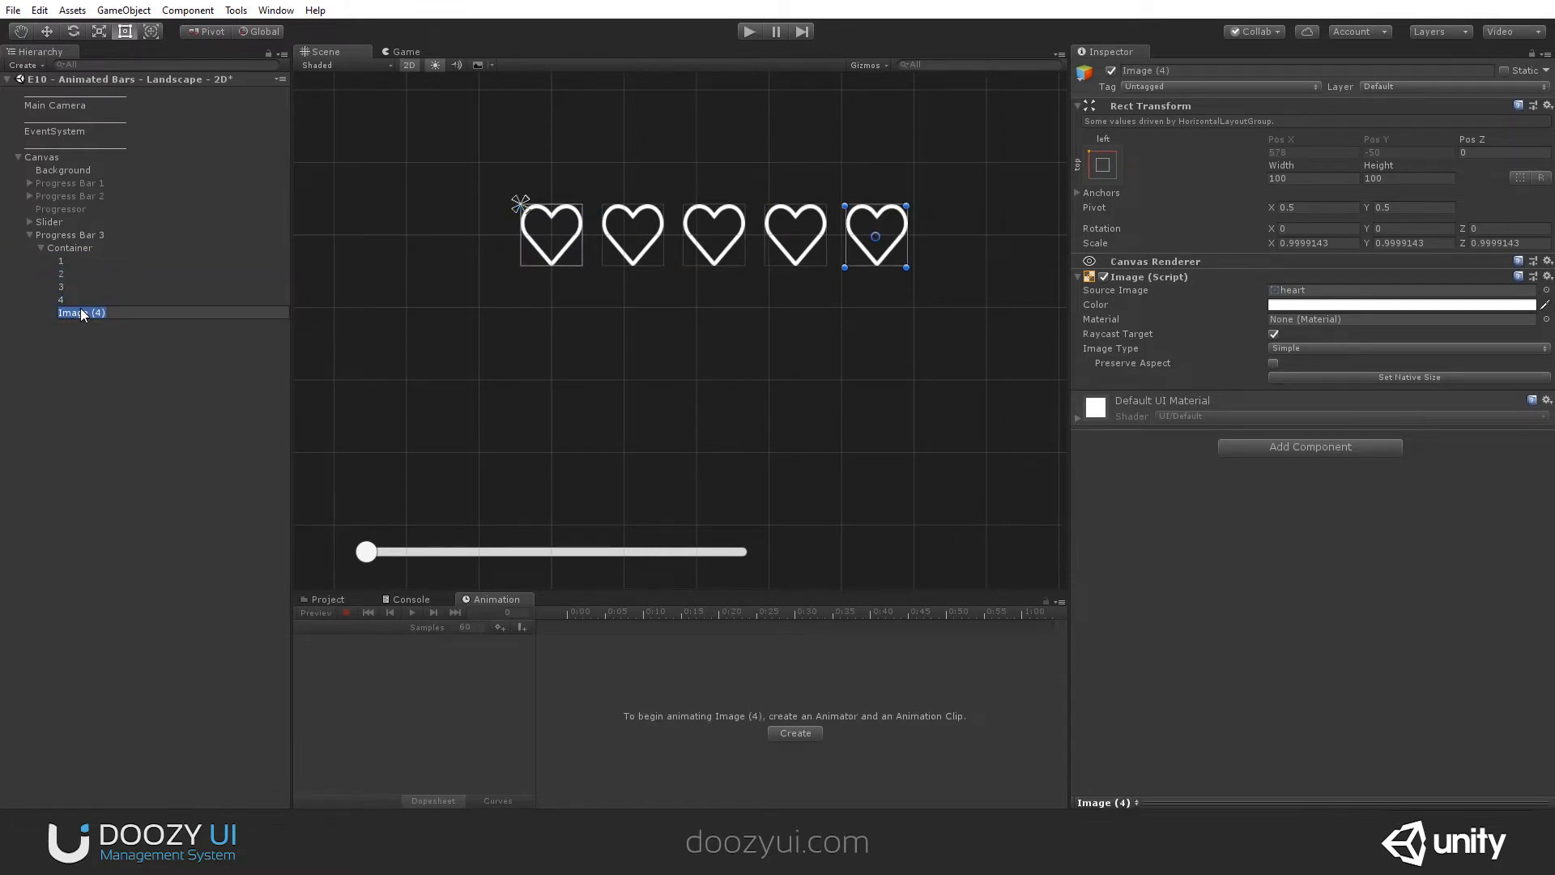
{"action": "type", "text": "5"}
{"action": "key", "text": "Return"}
- Set the size of Progress Bar 3 to a width of 512 and a height of 128
{"action": "left_click", "coordinate": [55, 248]}
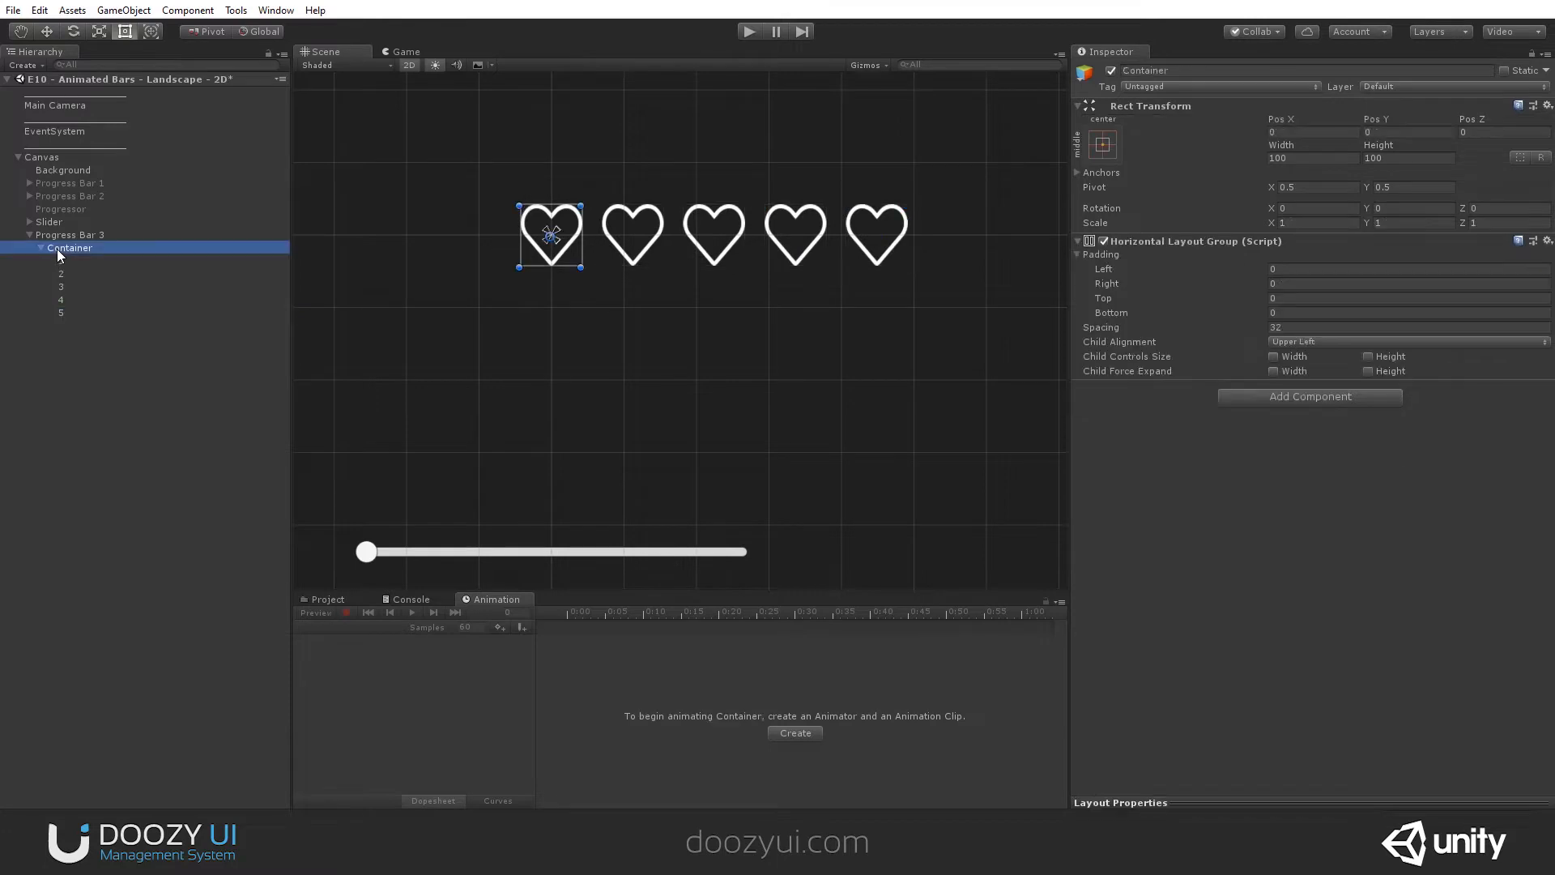
{"action": "left_click", "coordinate": [57, 235]}
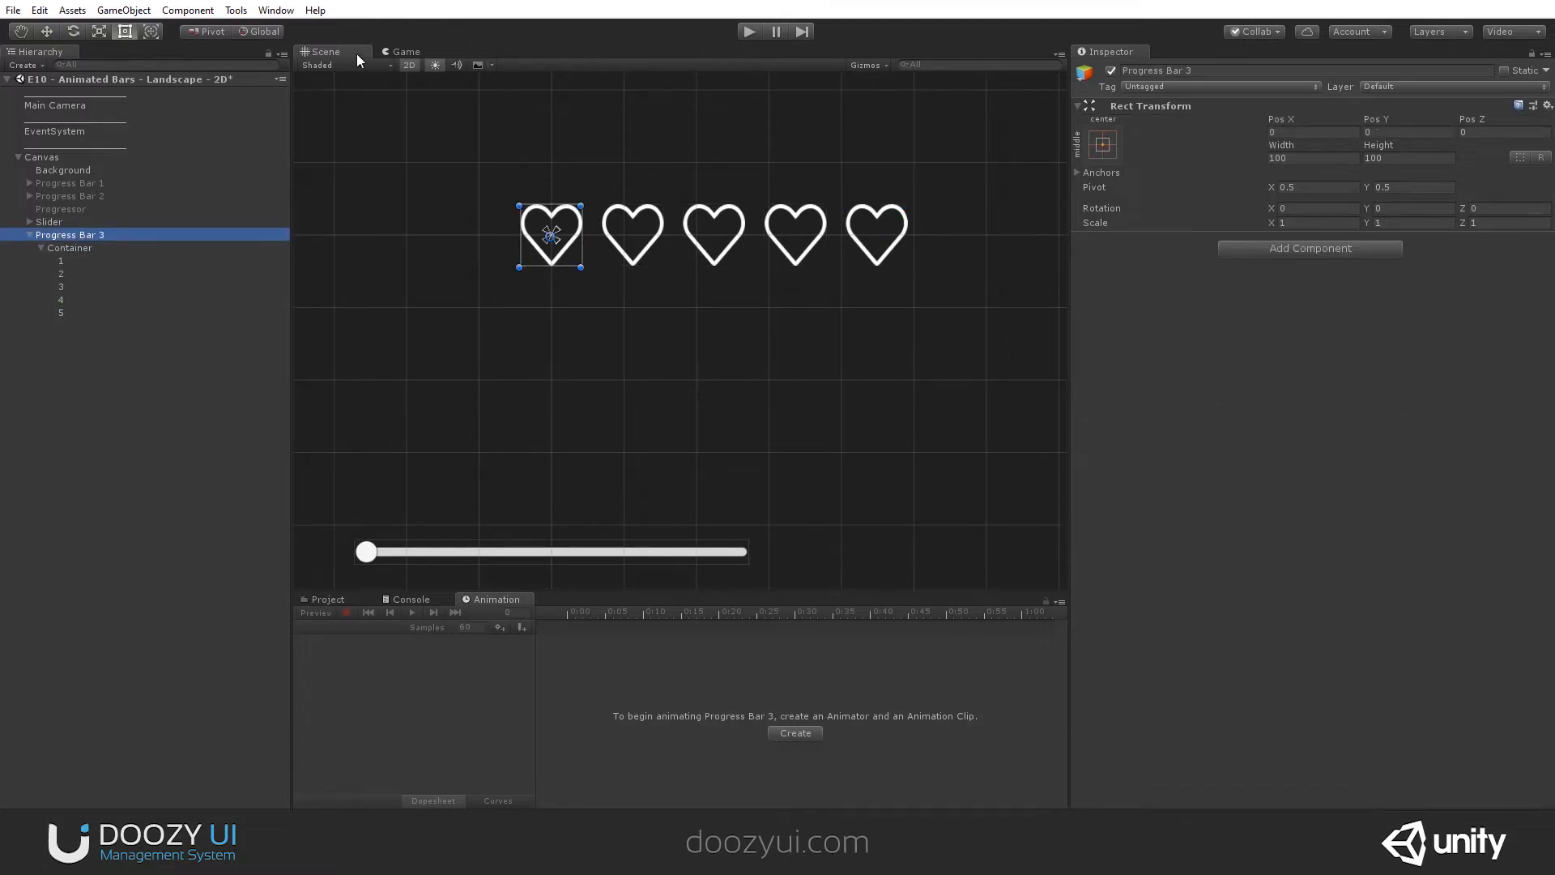
{"action": "scroll", "coordinate": [693, 267], "scroll_direction": "down", "scroll_amount": 3}
{"action": "scroll", "coordinate": [693, 268], "scroll_direction": "up", "scroll_amount": 1}
{"action": "left_click", "coordinate": [1310, 158]}
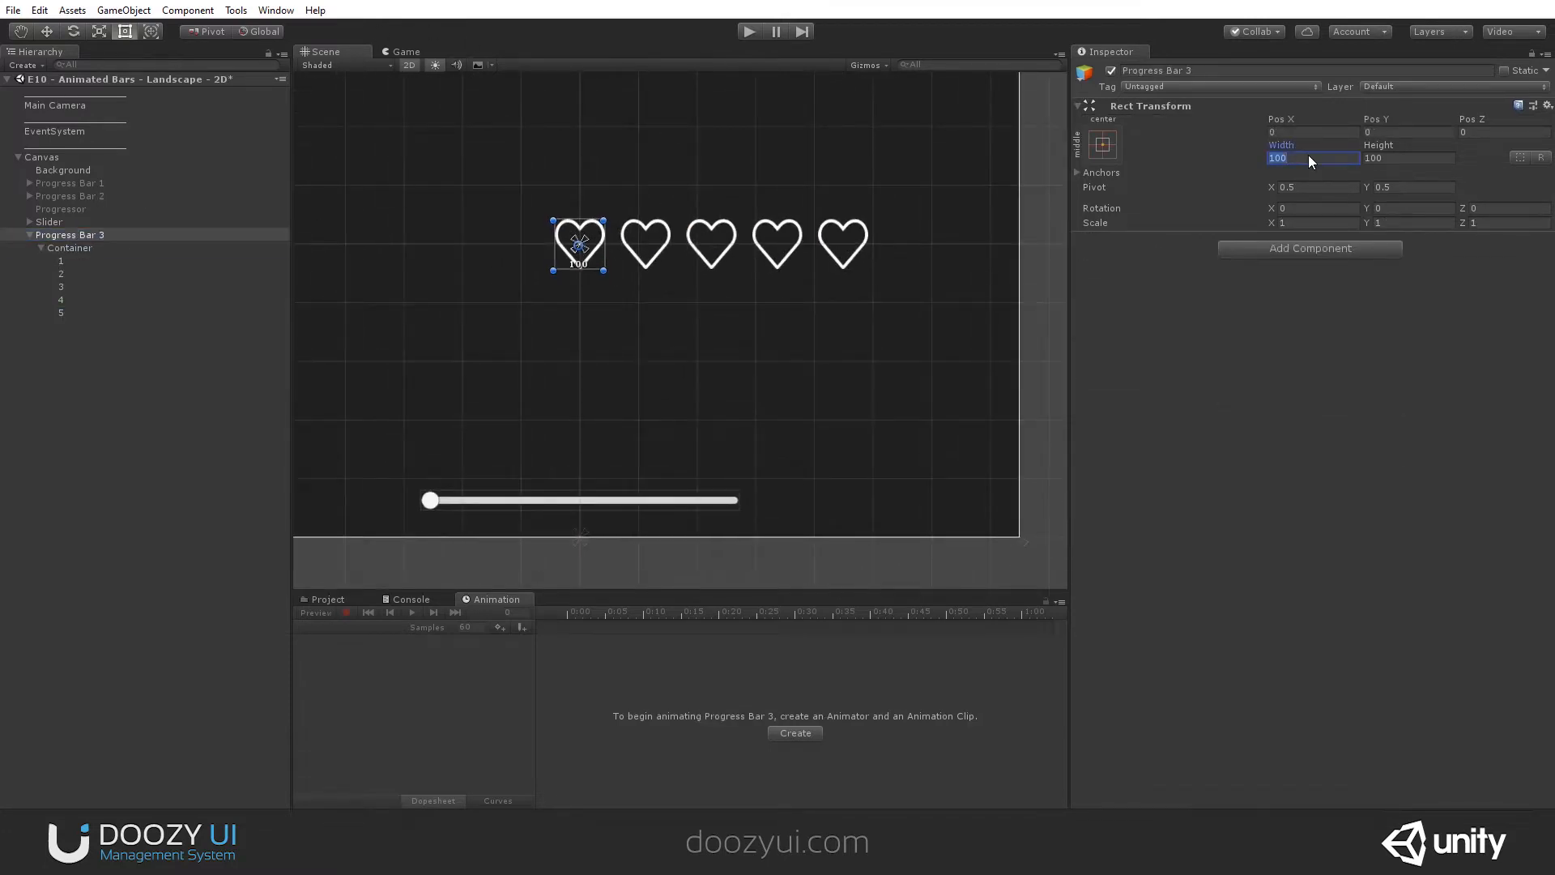
{"action": "type", "text": "512"}
{"action": "key", "text": "Tab"}
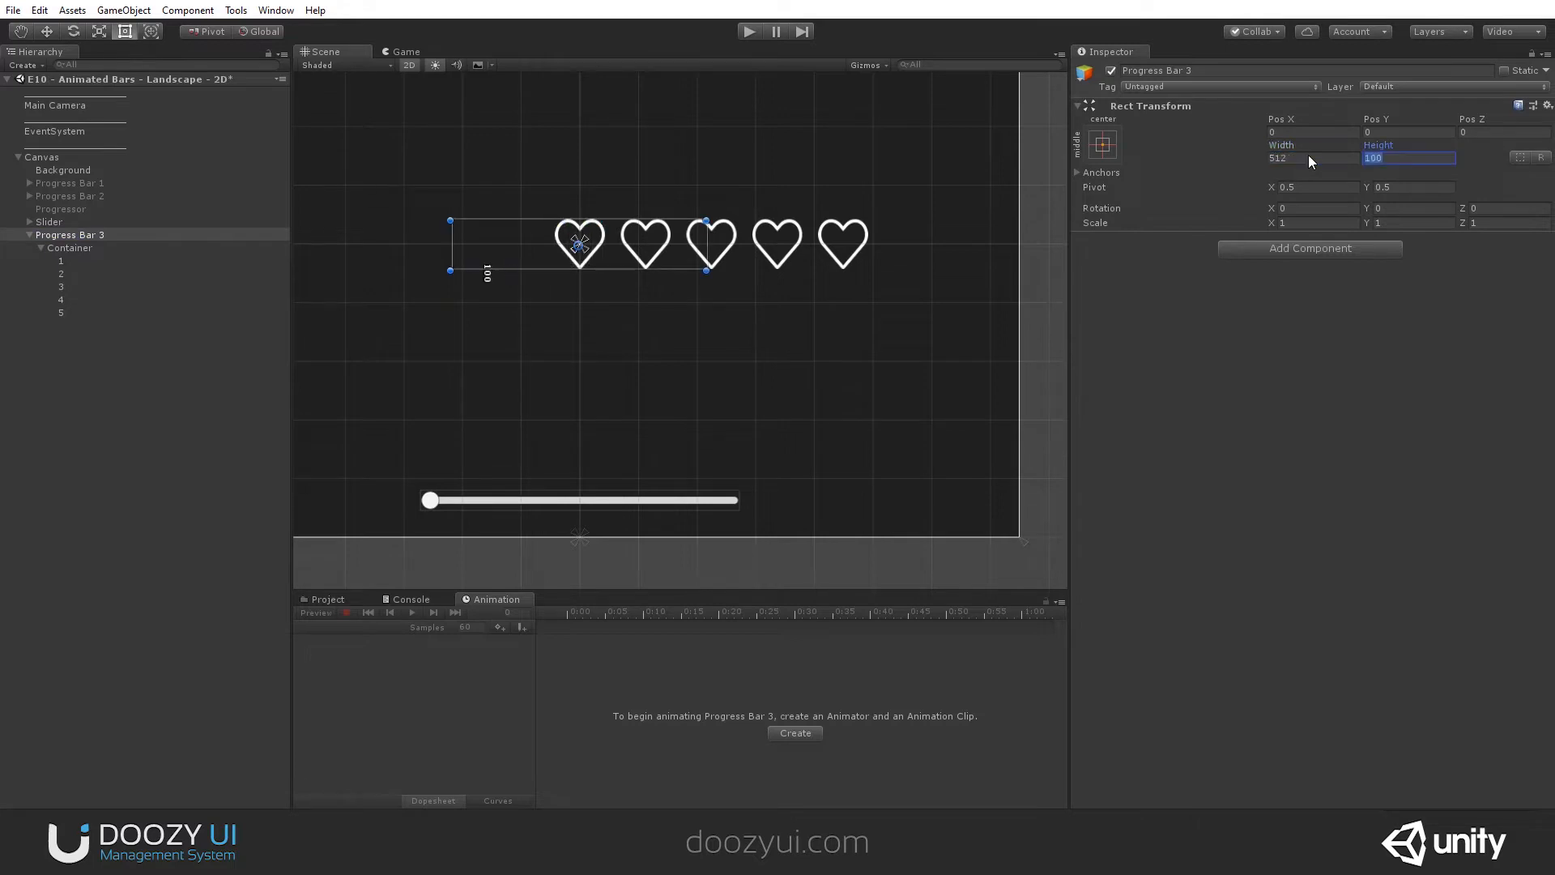
- Stretch Container to fill Progress Bar 3 in both directions and set its layout group's child alignment to Middle Center
{"action": "left_click", "coordinate": [69, 248]}
{"action": "left_click", "coordinate": [1102, 144]}
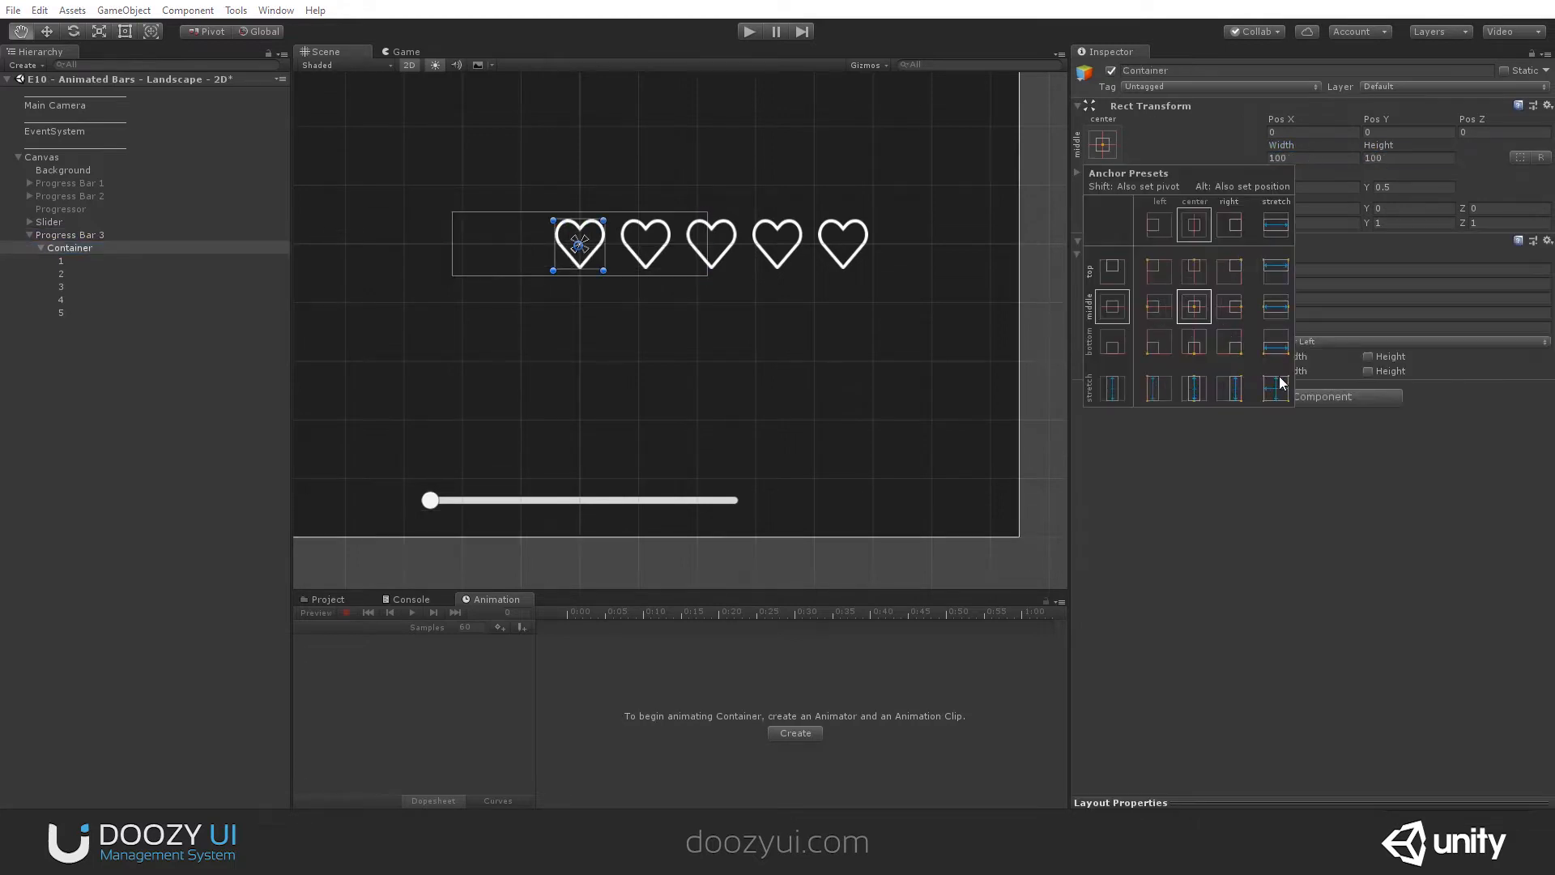
{"action": "left_click", "coordinate": [1277, 386], "text": "alt"}
{"action": "key", "text": "t"}
{"action": "left_click", "coordinate": [1307, 333]}
{"action": "left_click", "coordinate": [1307, 341]}
{"action": "left_click", "coordinate": [1320, 427]}
{"action": "left_click", "coordinate": [13, 237]}
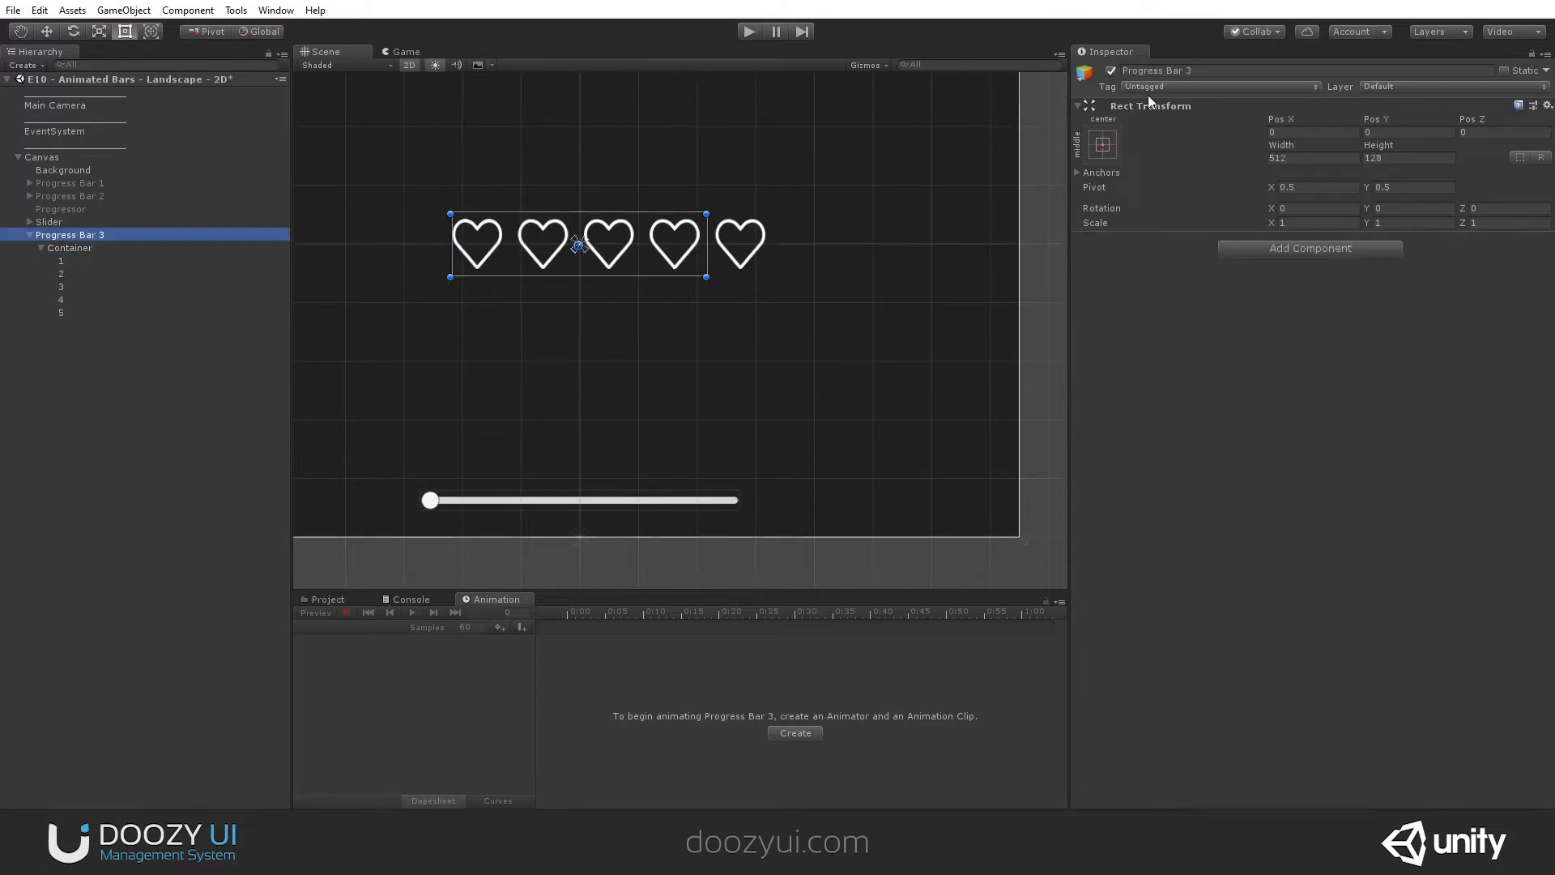
{"action": "left_click_drag", "start_coordinate": [1274, 147], "coordinate": [1314, 148]}
{"action": "left_click_drag", "start_coordinate": [802, 140], "coordinate": [891, 178]}
- Set the width and height of heart images 1 to 5 in Container to 64
{"action": "left_click", "coordinate": [70, 247]}
{"action": "left_click", "coordinate": [61, 261]}
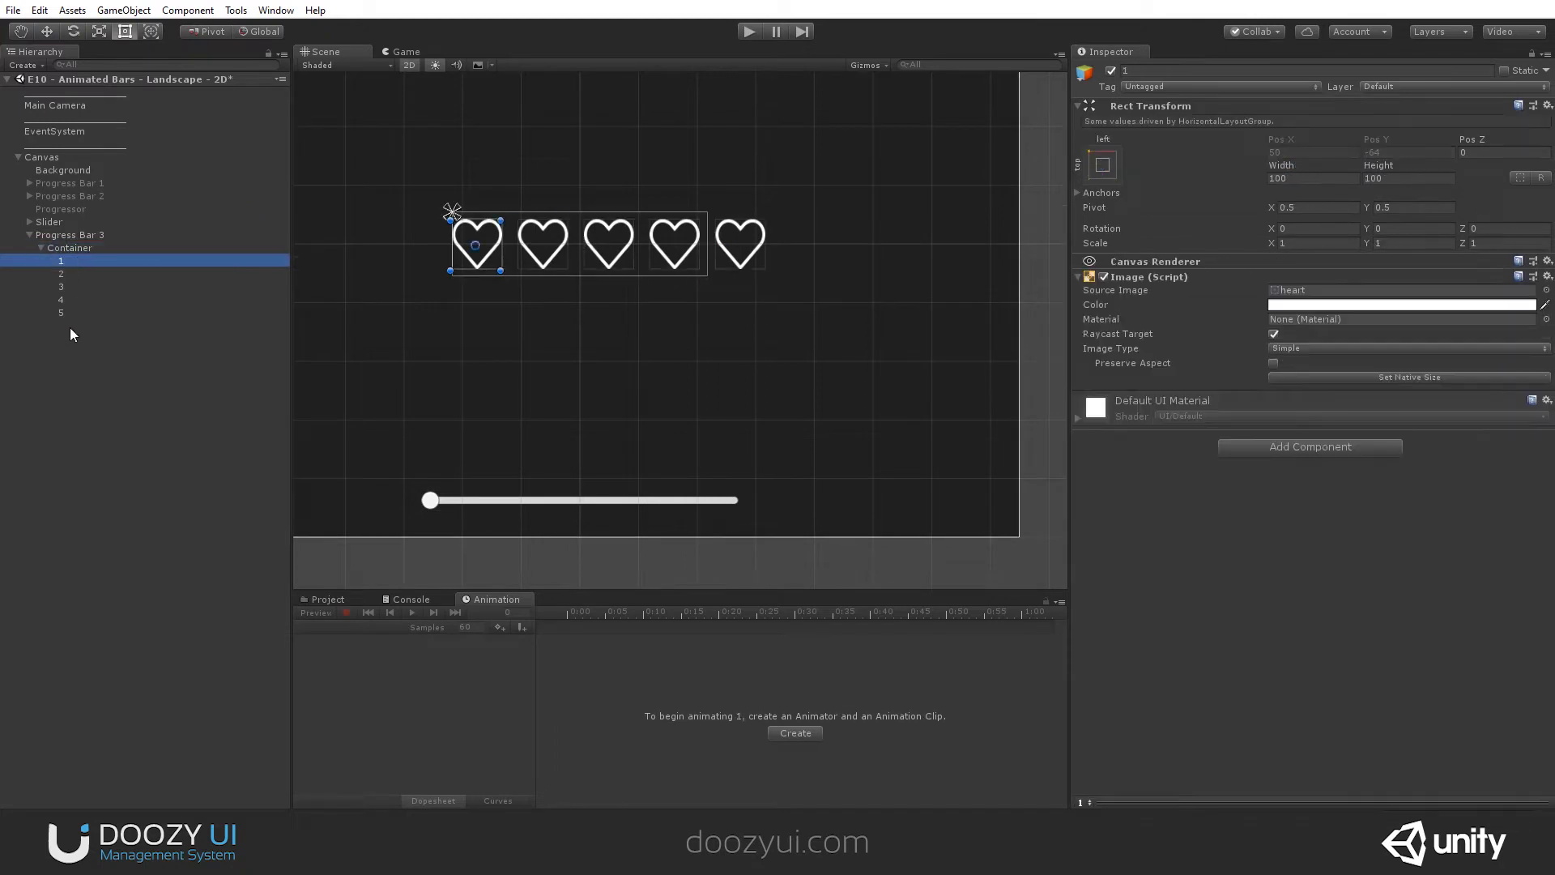
{"action": "left_click", "coordinate": [60, 312], "text": "shift"}
{"action": "left_click", "coordinate": [1322, 177]}
{"action": "left_click", "coordinate": [1323, 177]}
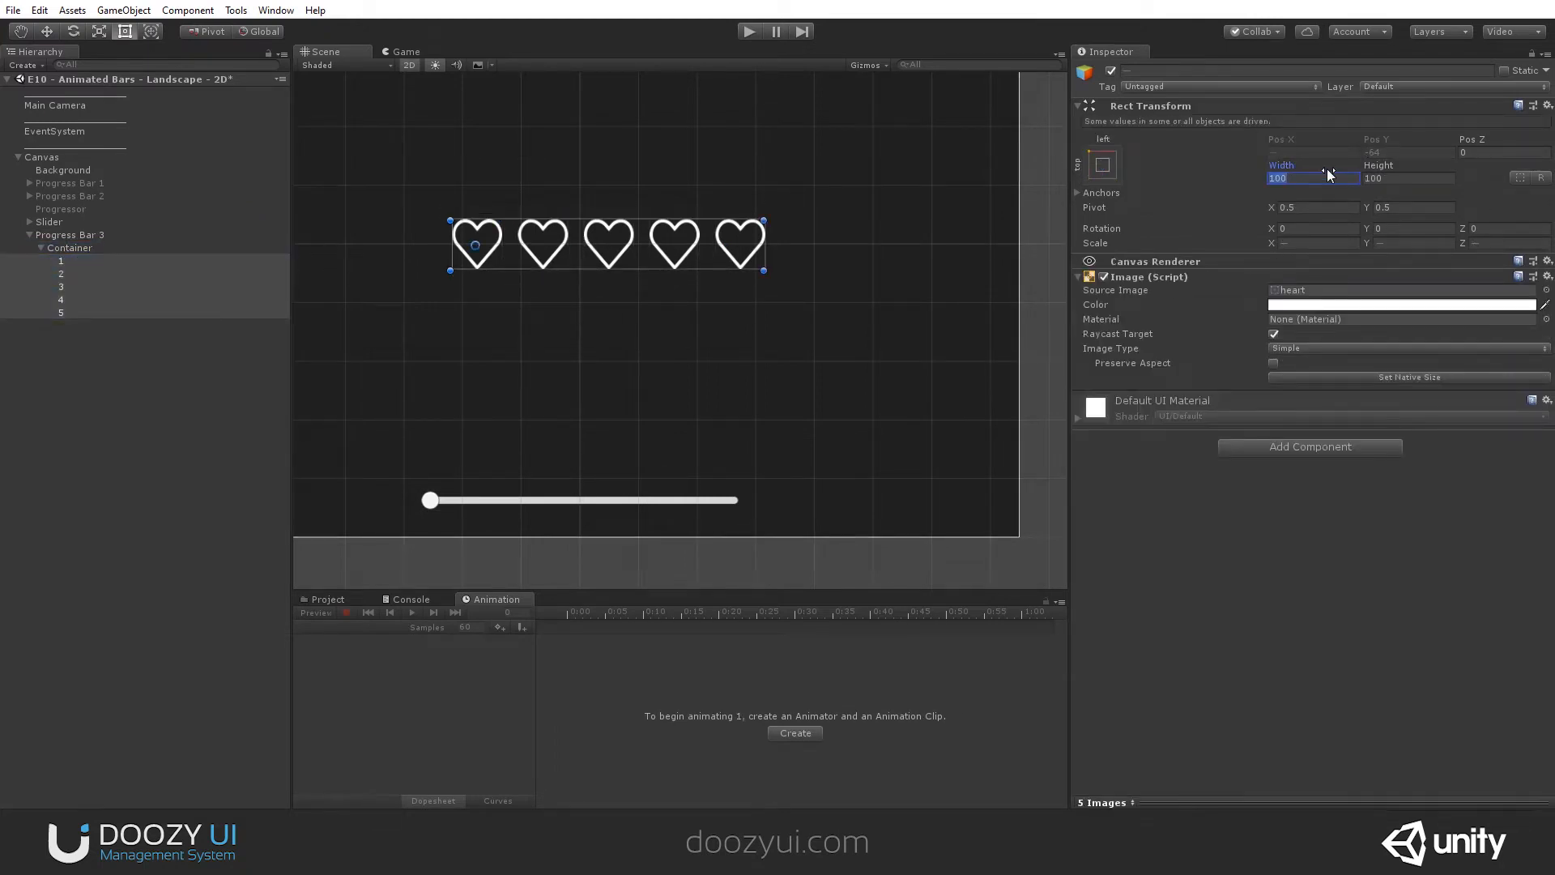
{"action": "type", "text": "64"}
{"action": "key", "text": "Tab"}
{"action": "type", "text": "64"}
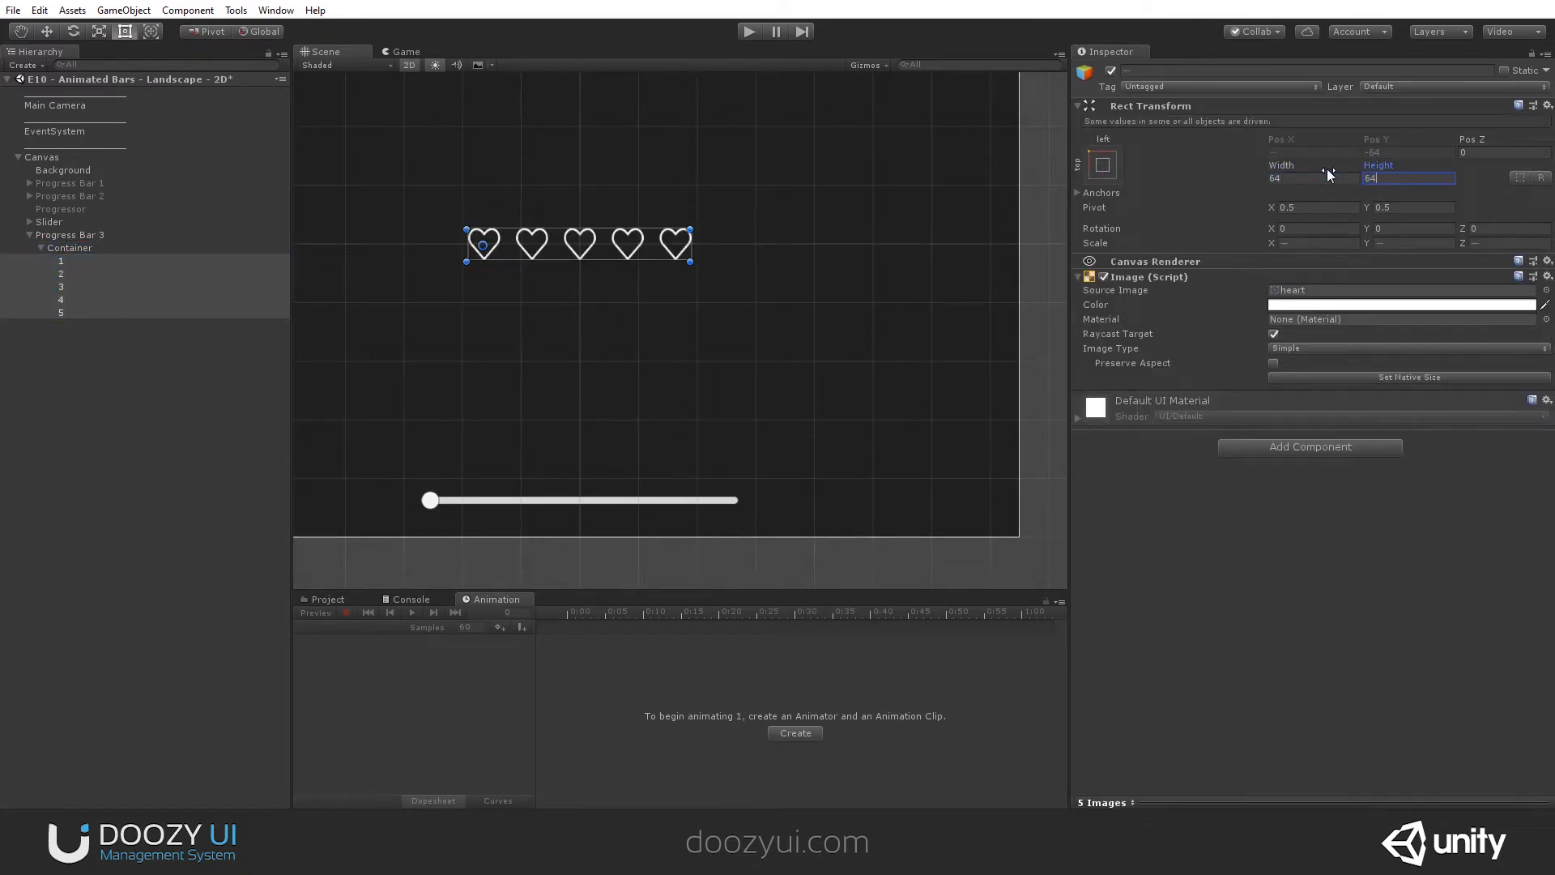
{"action": "left_click", "coordinate": [73, 247]}
{"action": "left_click", "coordinate": [76, 234]}
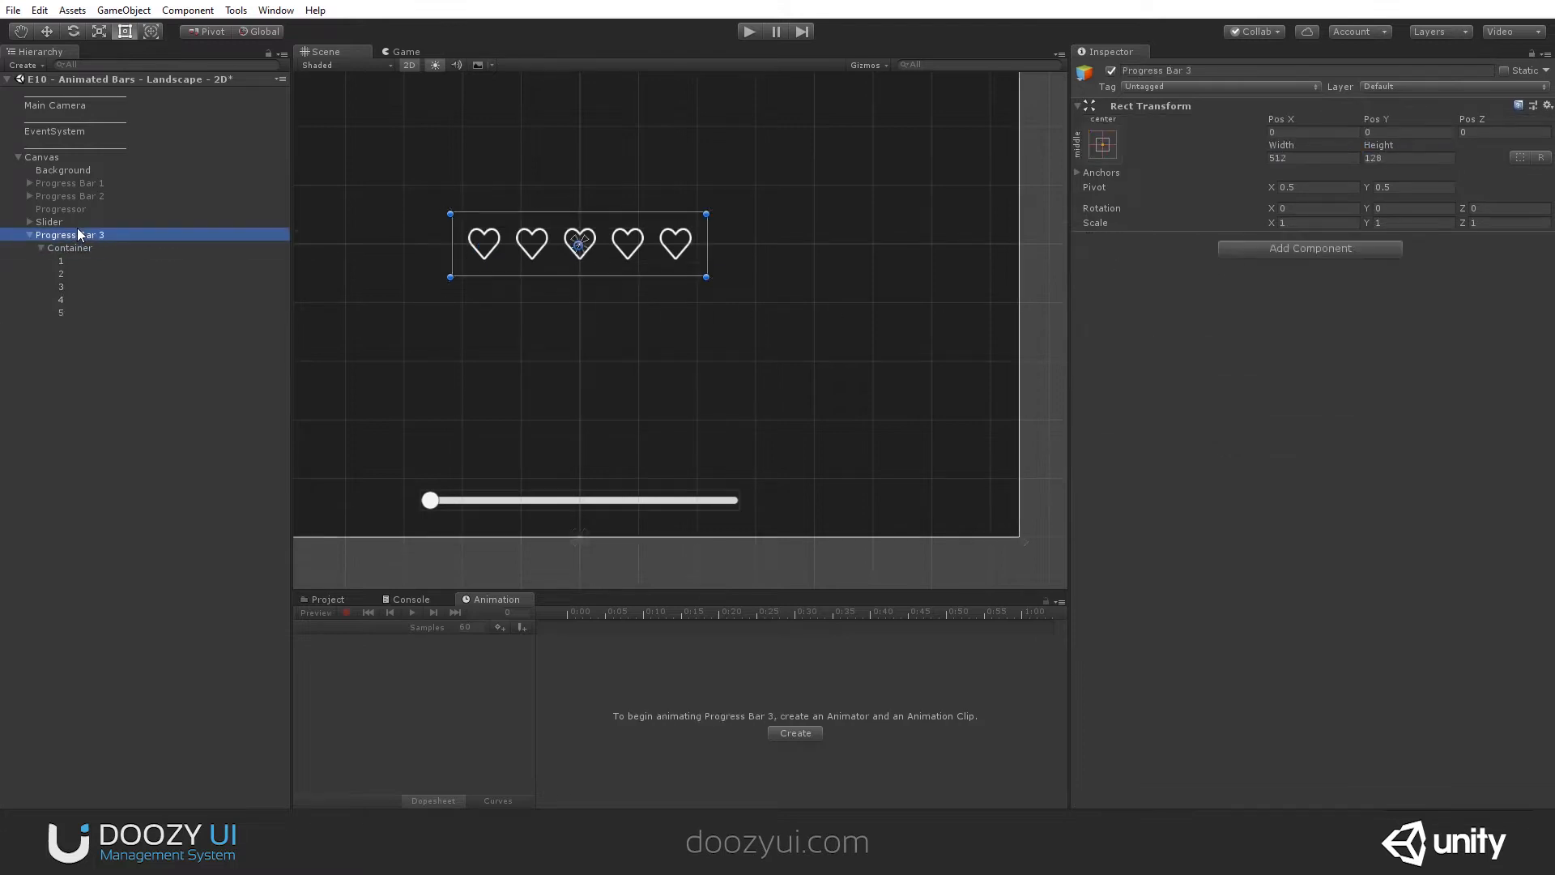
{"action": "scroll", "coordinate": [503, 225], "scroll_direction": "up", "scroll_amount": 5}
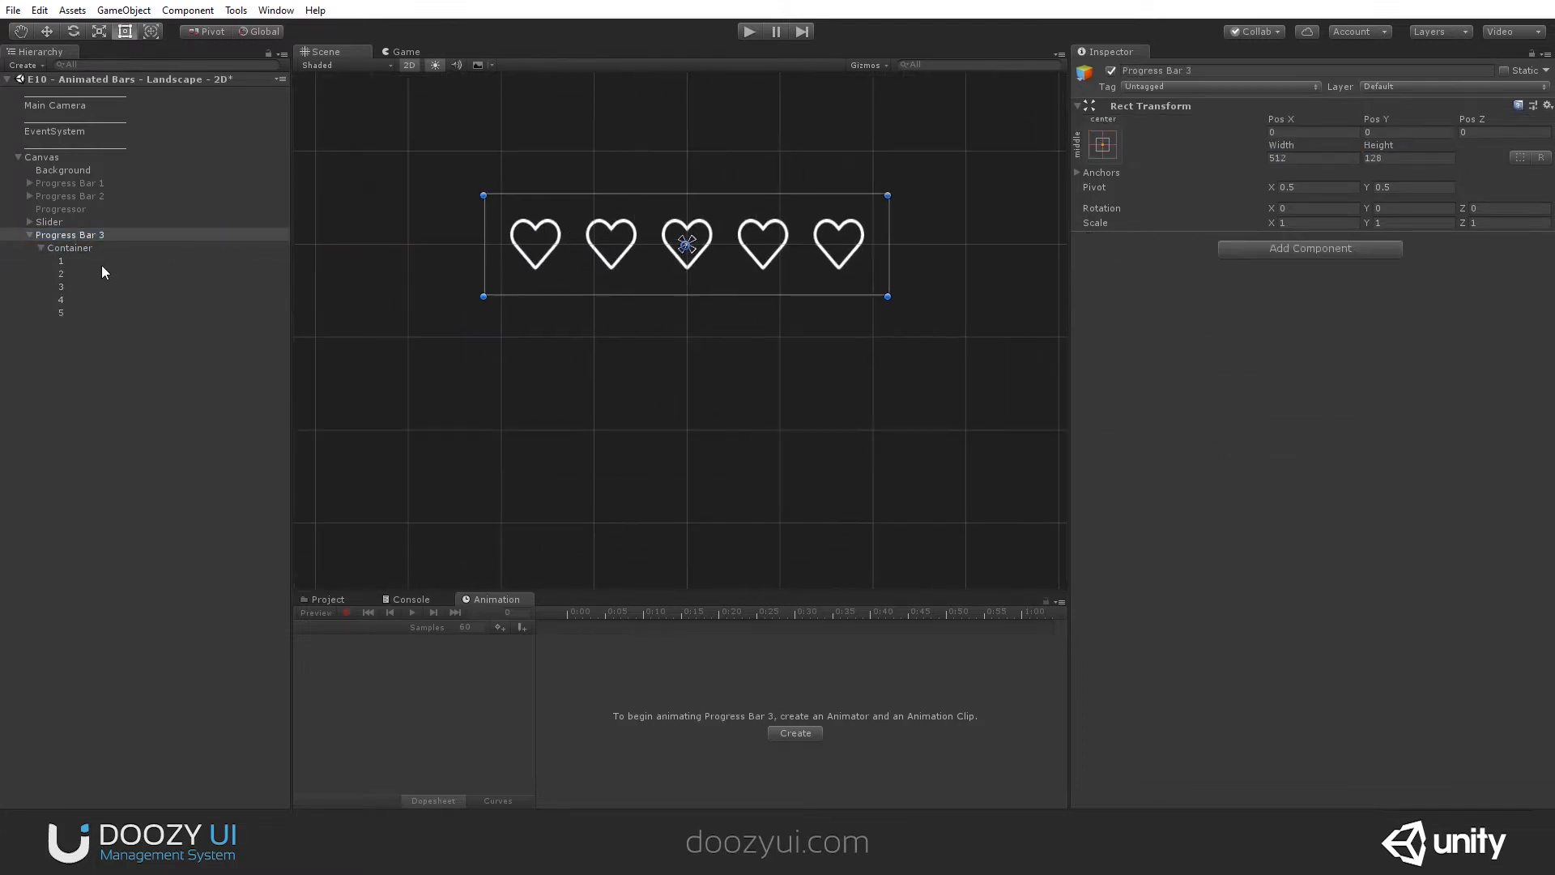
{"action": "left_click", "coordinate": [81, 274]}
{"action": "left_click", "coordinate": [81, 309]}
- Add a UI Image inside Progress Bar 3 and rename it Bar
{"action": "left_click", "coordinate": [73, 236]}
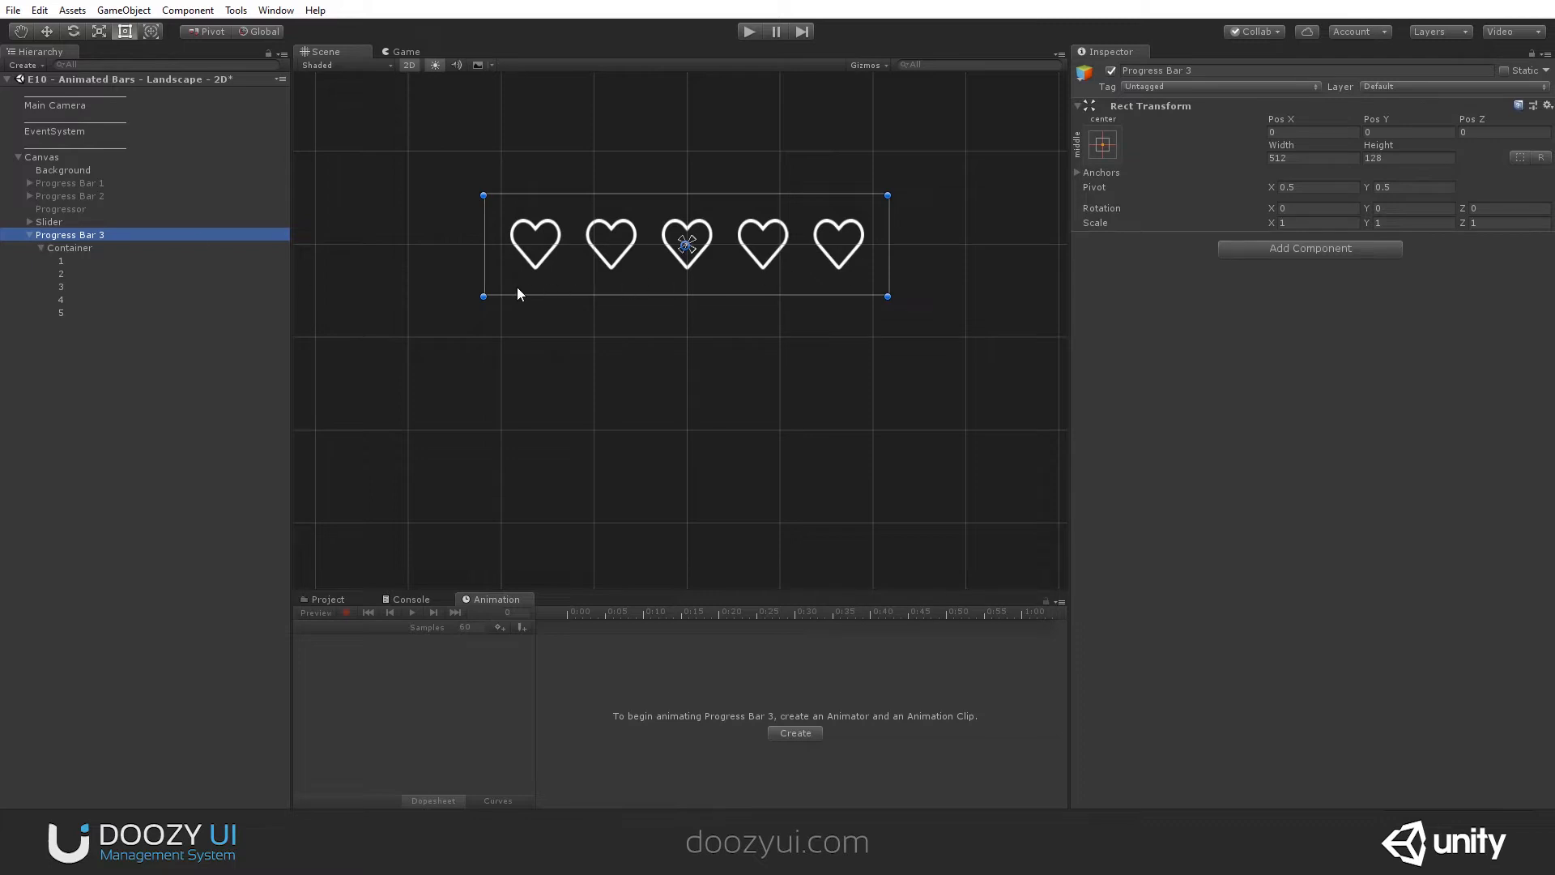
{"action": "right_click", "coordinate": [69, 235]}
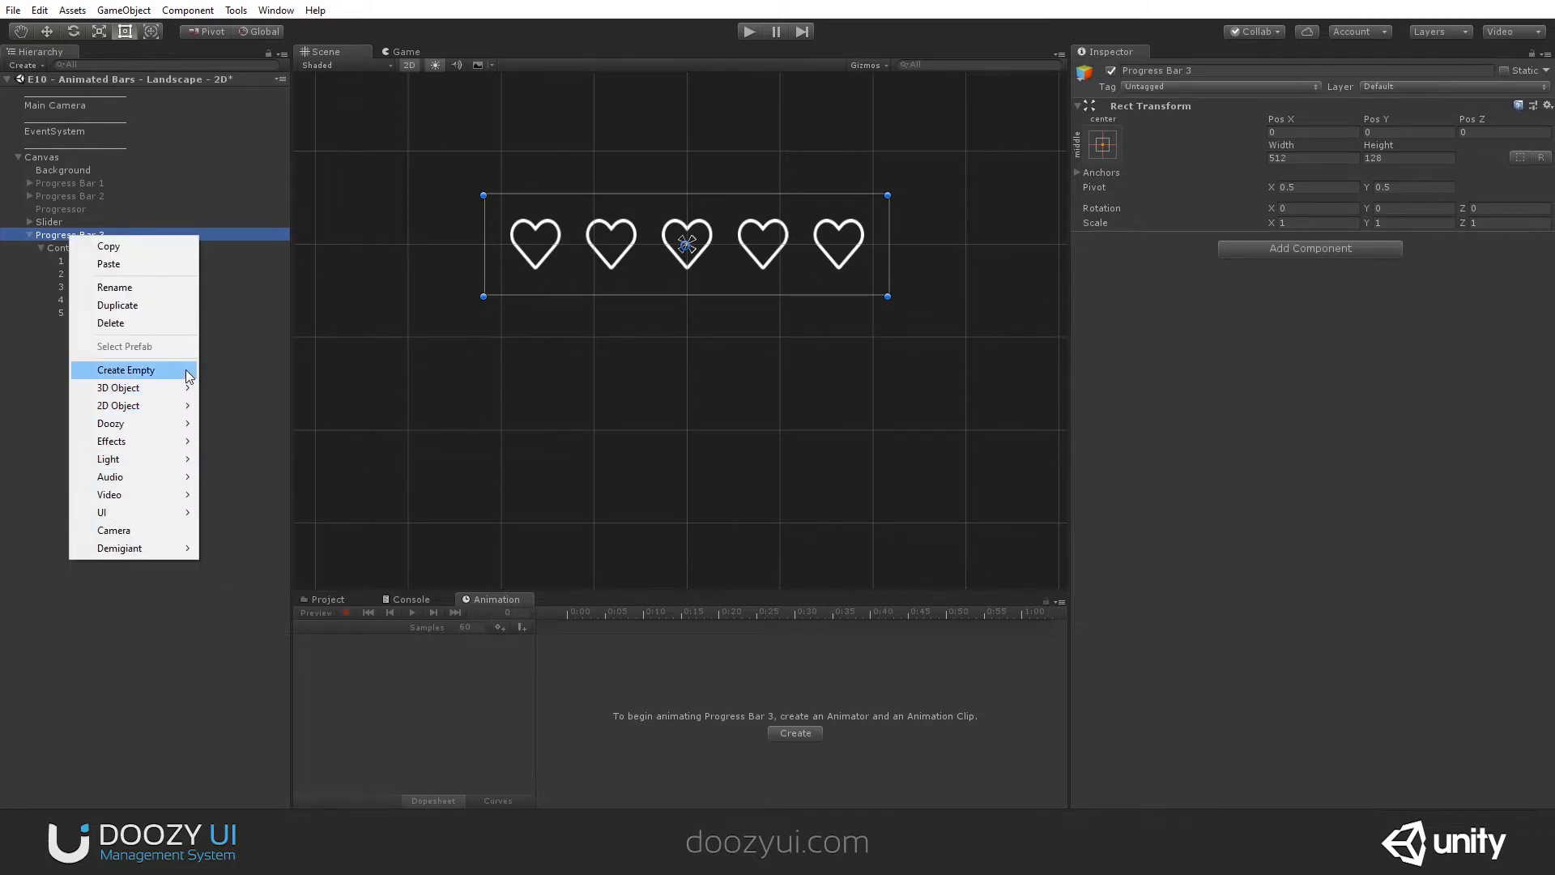
{"action": "mouse_move", "coordinate": [137, 514]}
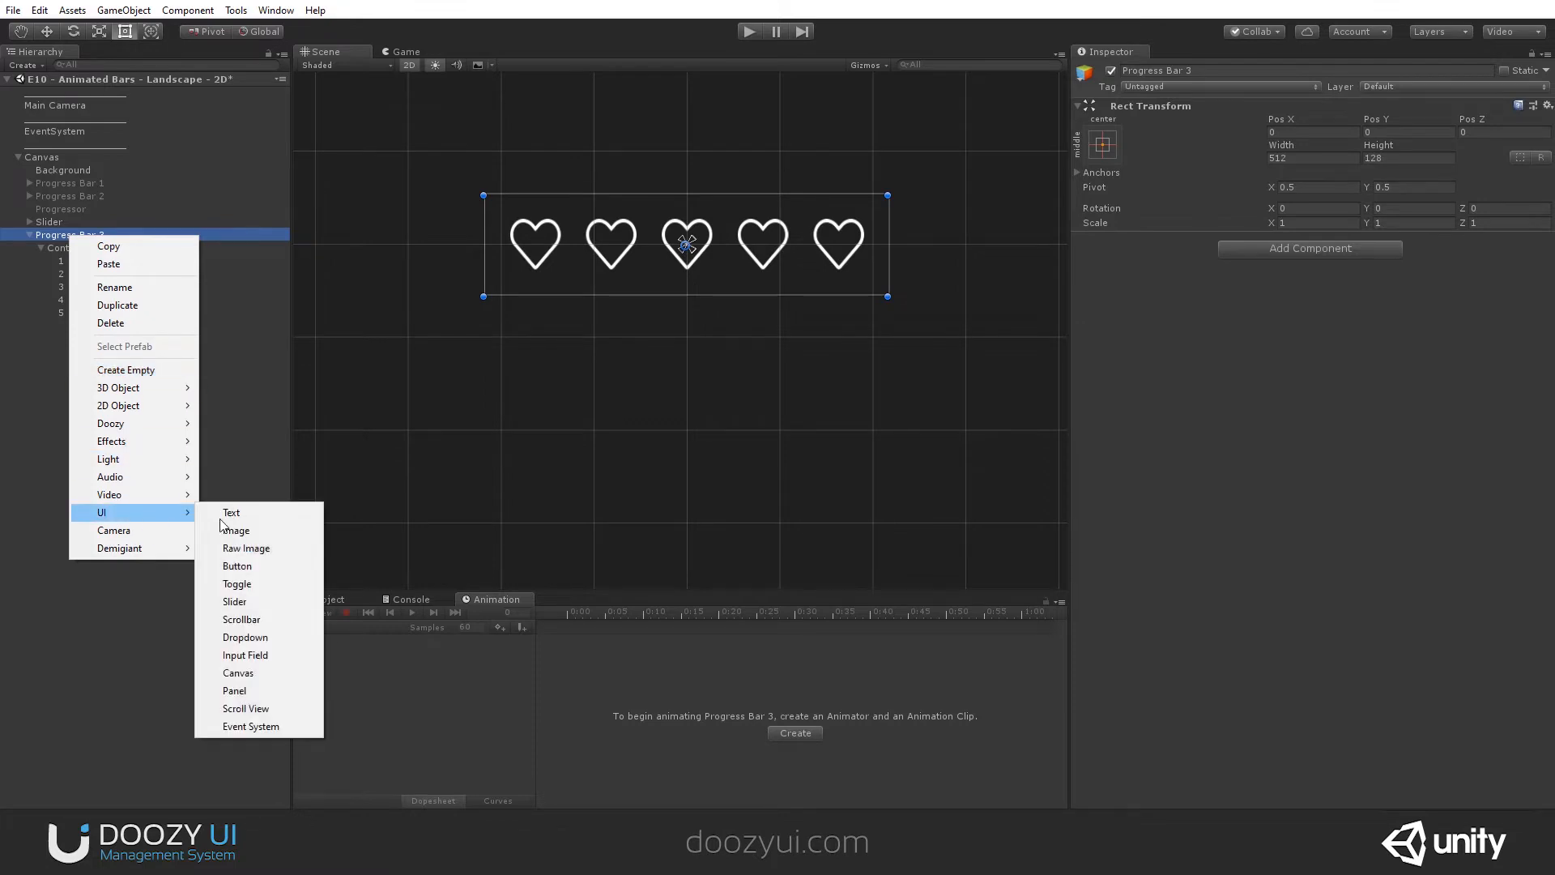
{"action": "left_click", "coordinate": [236, 531]}
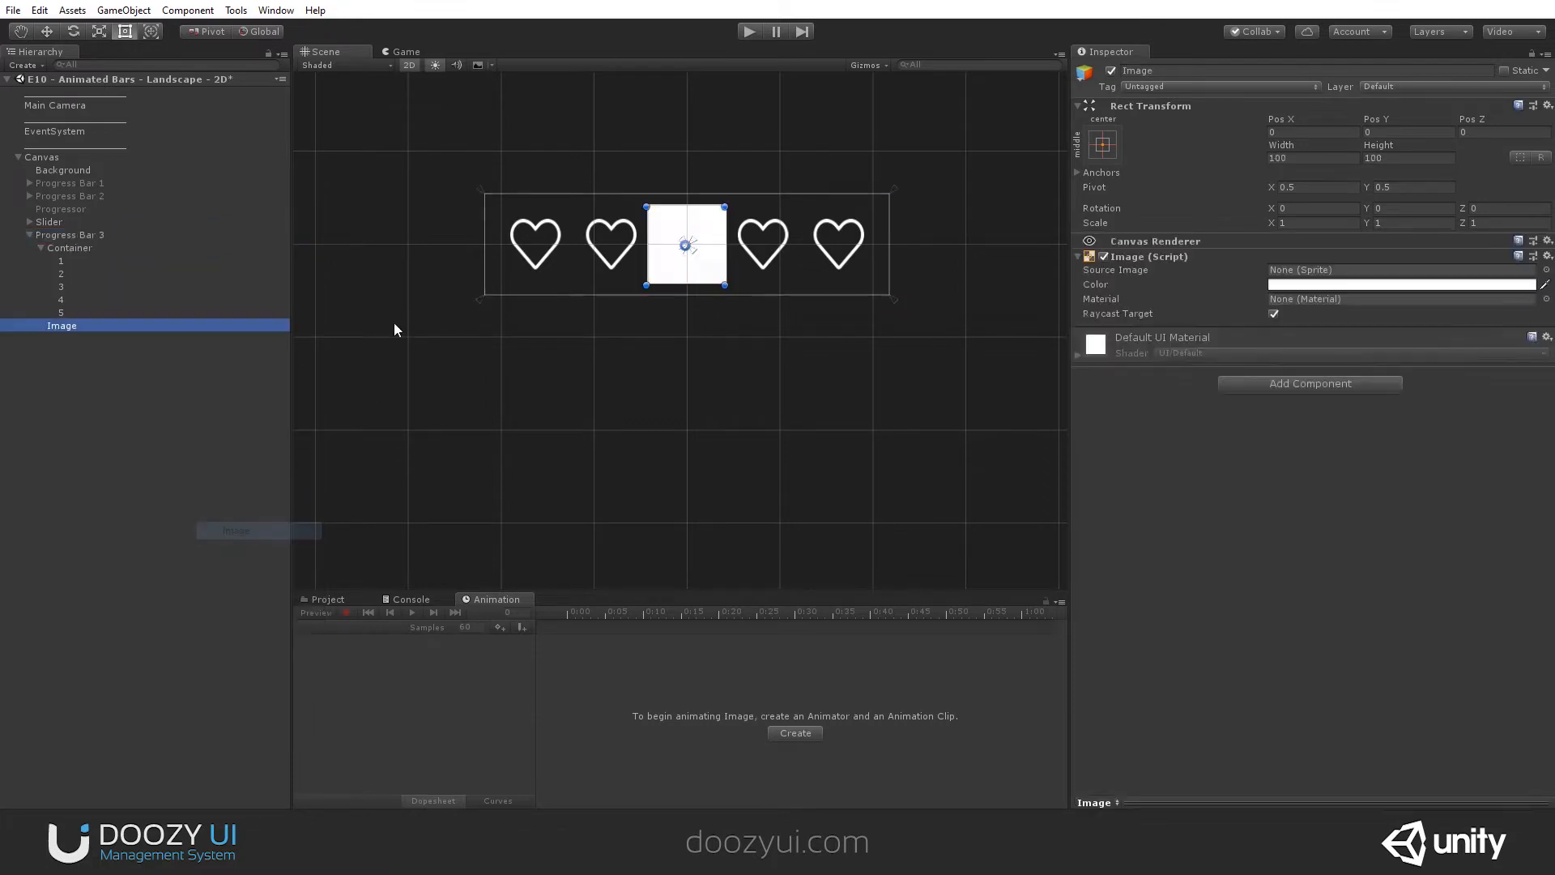
{"action": "left_click", "coordinate": [89, 326]}
{"action": "type", "text": "Bar"}
{"action": "key", "text": "Return"}
- Anchor Bar to the bottom of Progress Bar 3 with horizontal stretch, set its height to 24 and snap it to the bottom edge
{"action": "left_click", "coordinate": [1102, 144]}
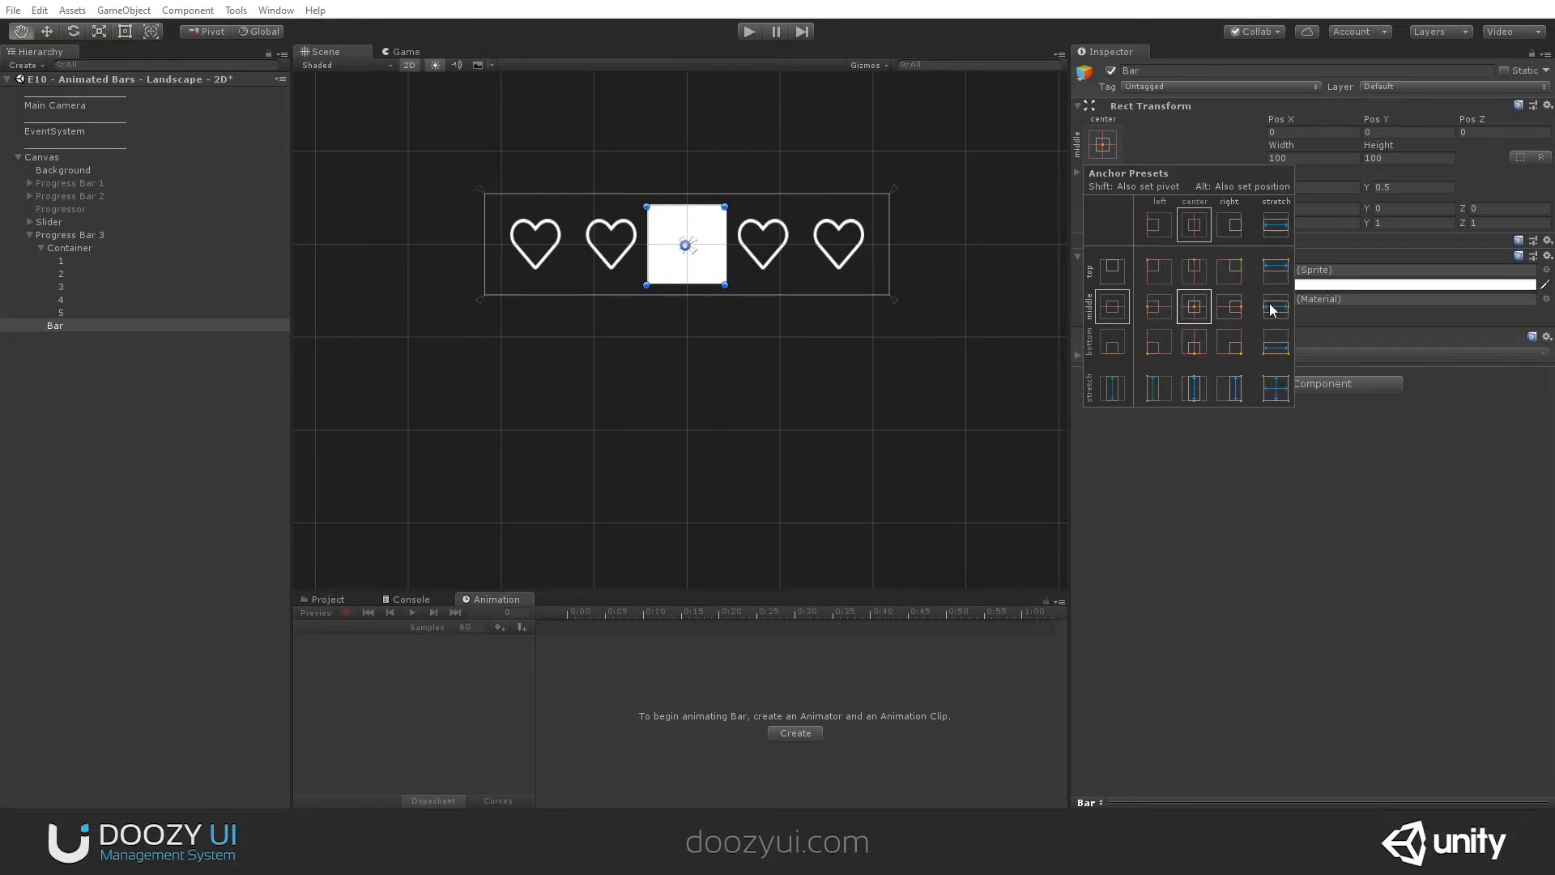
{"action": "left_click", "coordinate": [1275, 342], "text": "alt"}
{"action": "left_click", "coordinate": [1398, 157]}
{"action": "left_click", "coordinate": [1398, 157]}
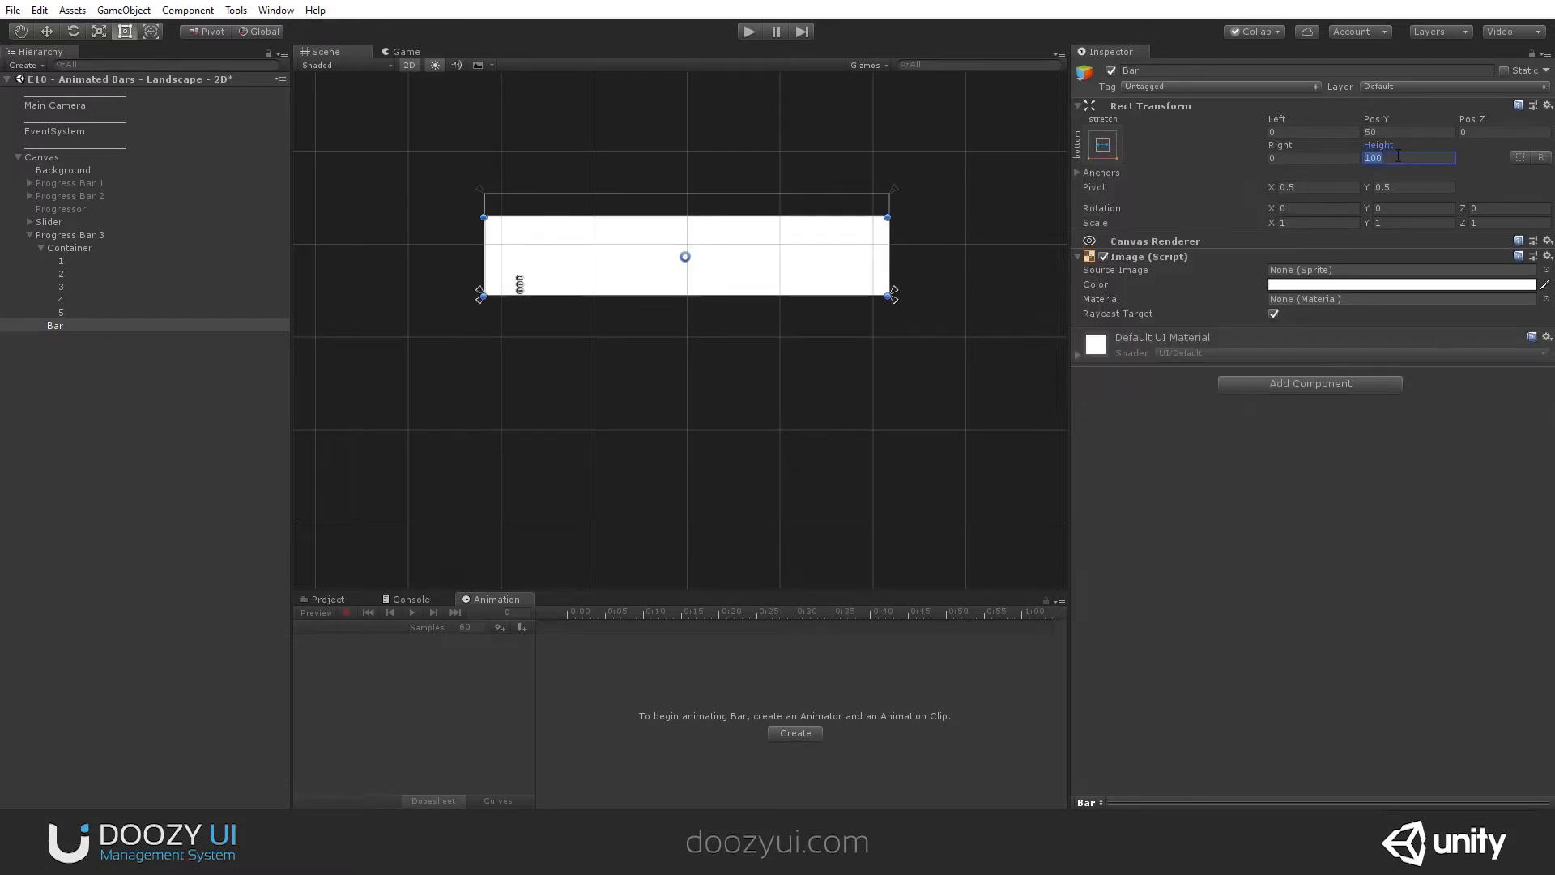
{"action": "type", "text": "24"}
{"action": "left_click", "coordinate": [1102, 144]}
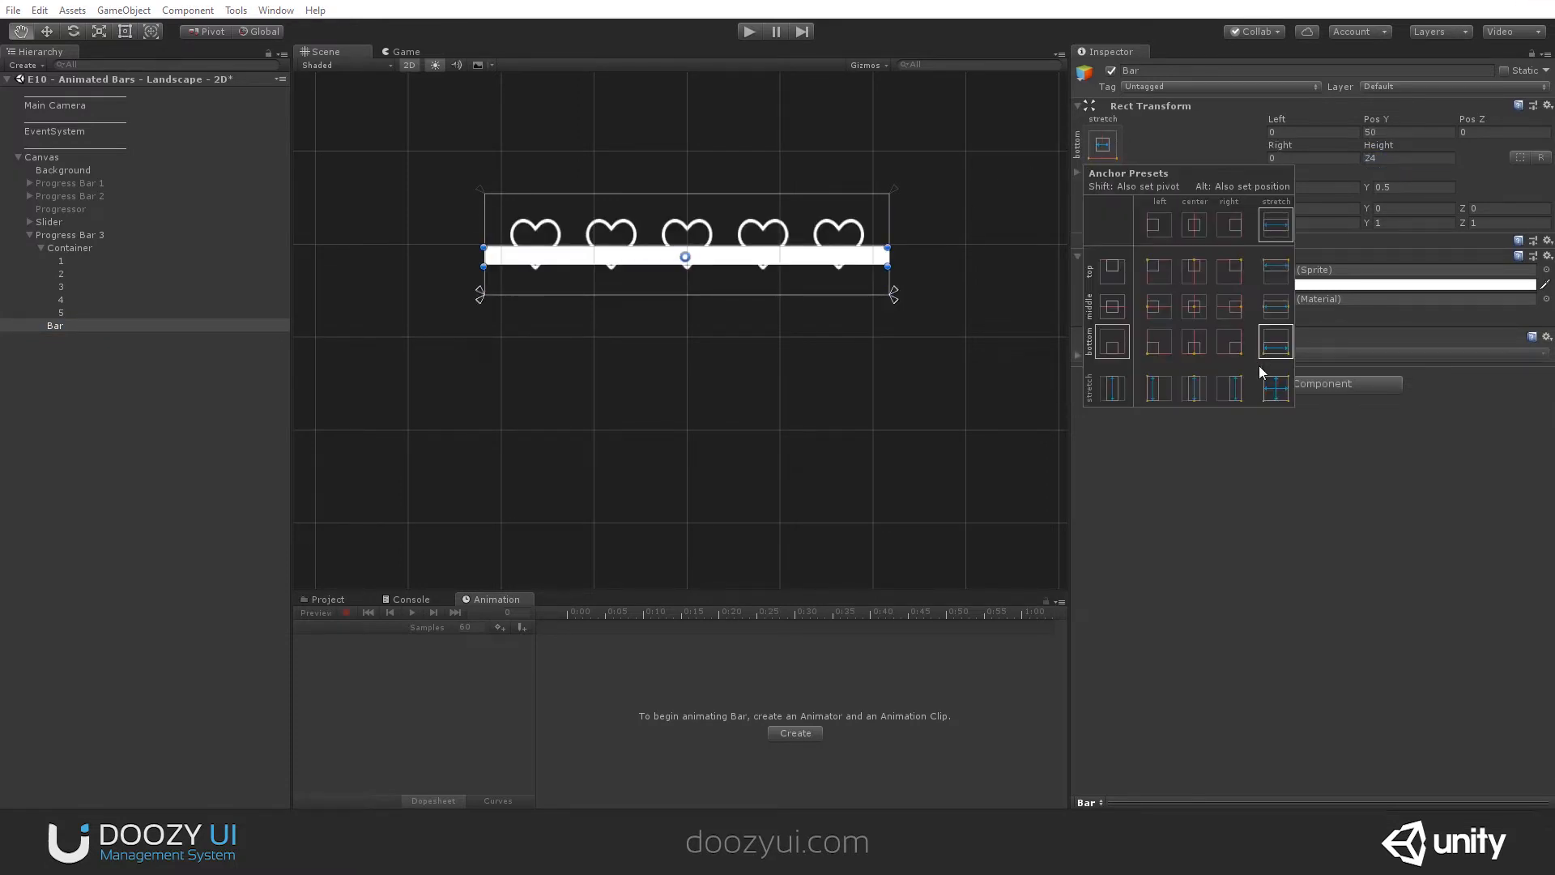
{"action": "left_click", "coordinate": [1276, 388], "text": "alt"}
{"action": "left_click", "coordinate": [1278, 353], "text": "alt"}
{"action": "left_click", "coordinate": [1278, 353], "text": "alt"}
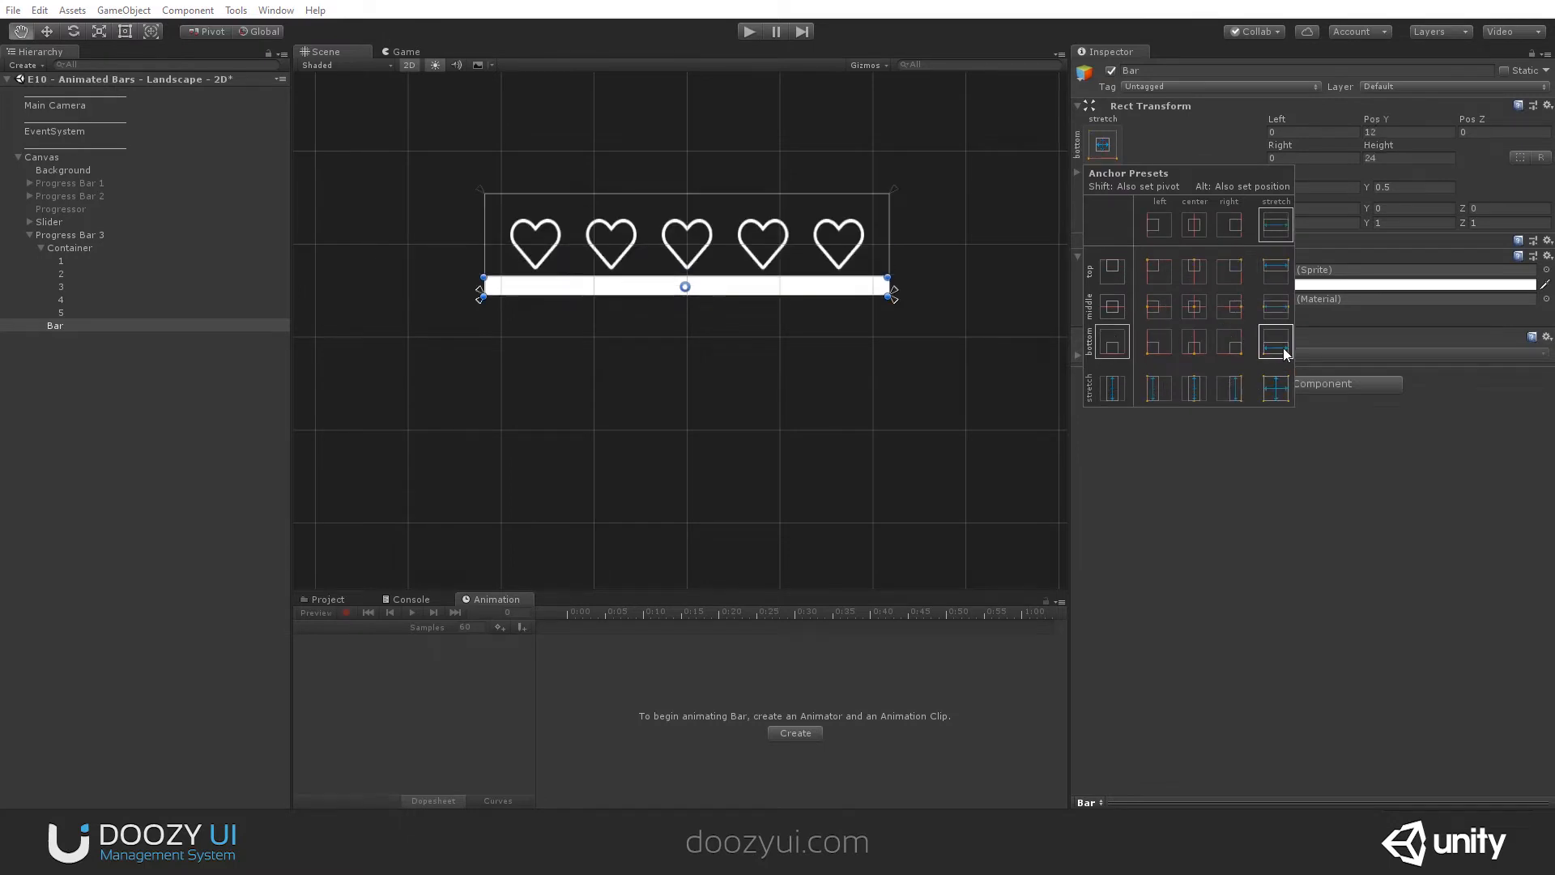
{"action": "left_click", "coordinate": [62, 326]}
- Set Container's bottom offset to 24 in its Rect Transform
{"action": "left_click", "coordinate": [70, 248]}
{"action": "left_click", "coordinate": [1409, 158]}
{"action": "type", "text": "24"}
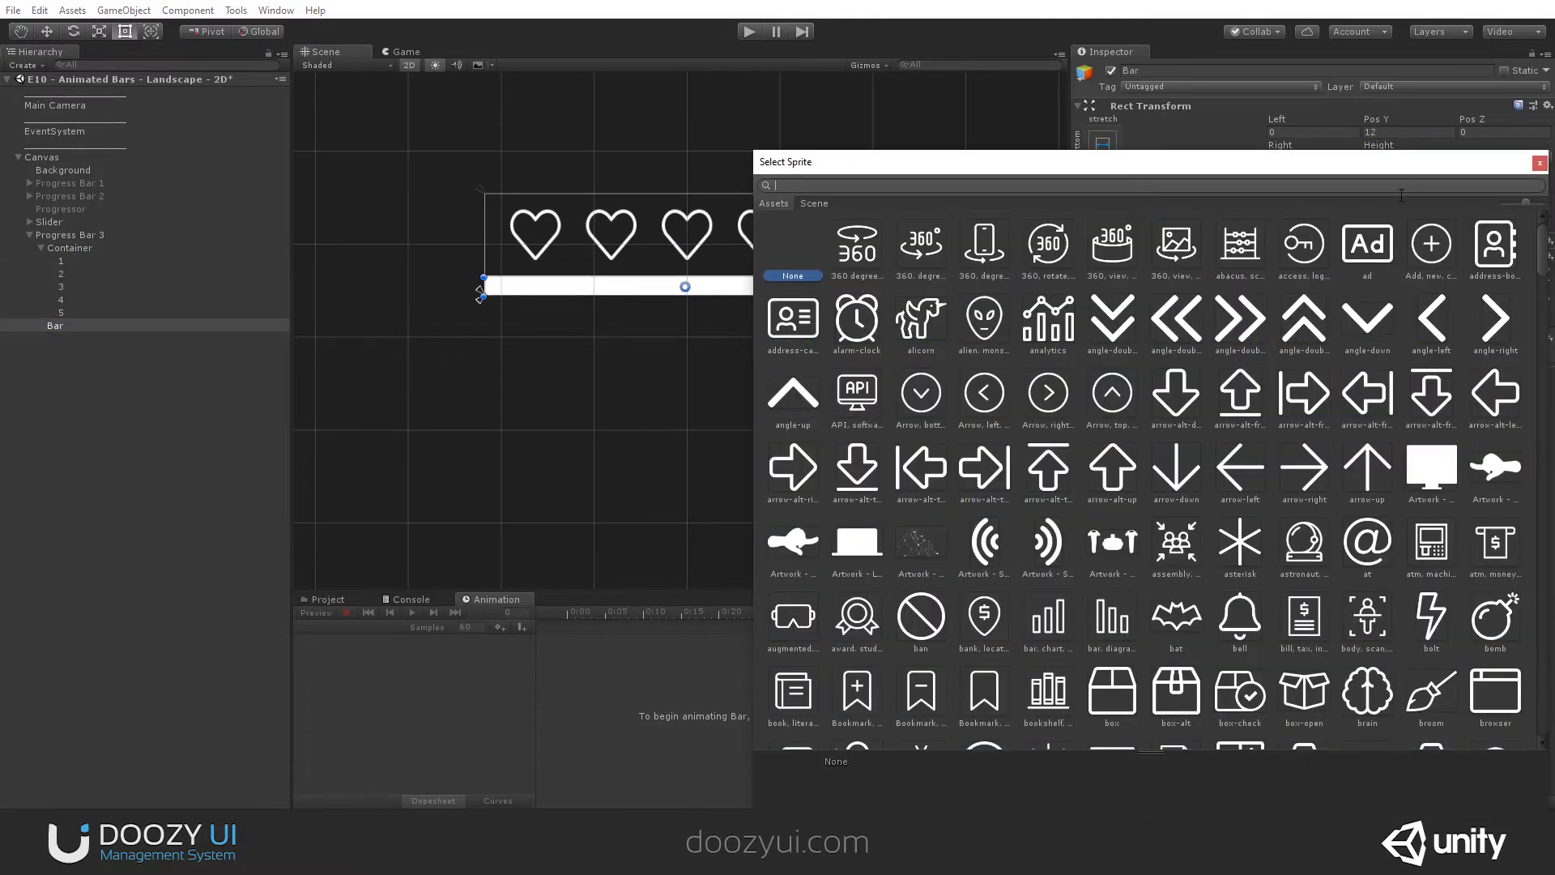
- Search the sprites for "square" and assign SquareFull@48px as Bar's source image
{"action": "type", "text": "square"}
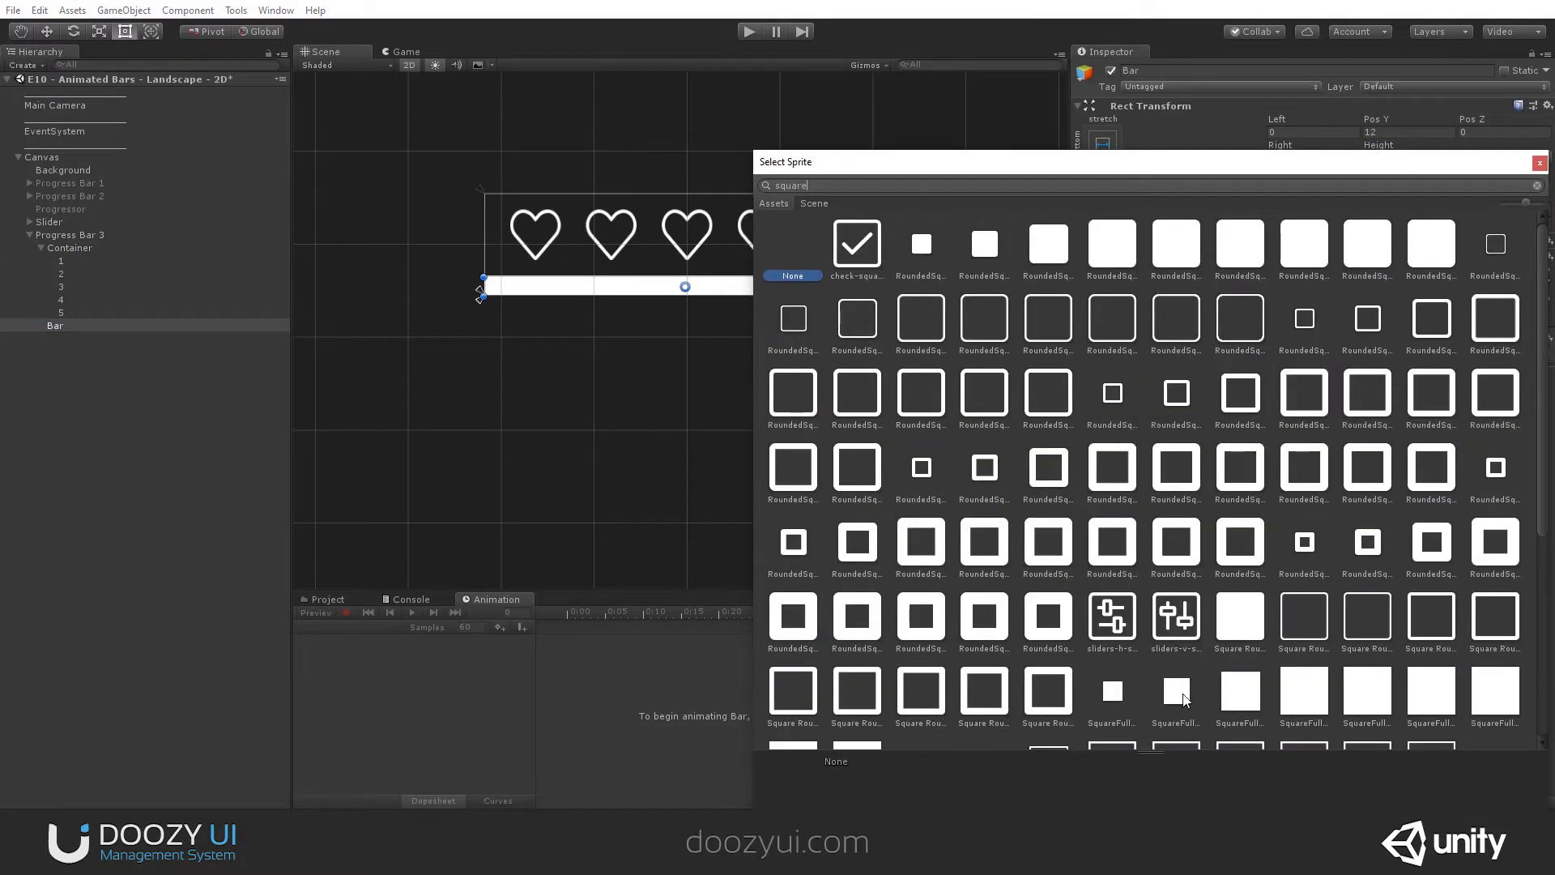
{"action": "scroll", "coordinate": [1227, 625], "scroll_direction": "down", "scroll_amount": 3}
{"action": "double_click", "coordinate": [1231, 599]}
- Make Bar's image type Filled with the Horizontal fill method, Left fill origin and a fill amount of 1
{"action": "left_click", "coordinate": [1295, 328]}
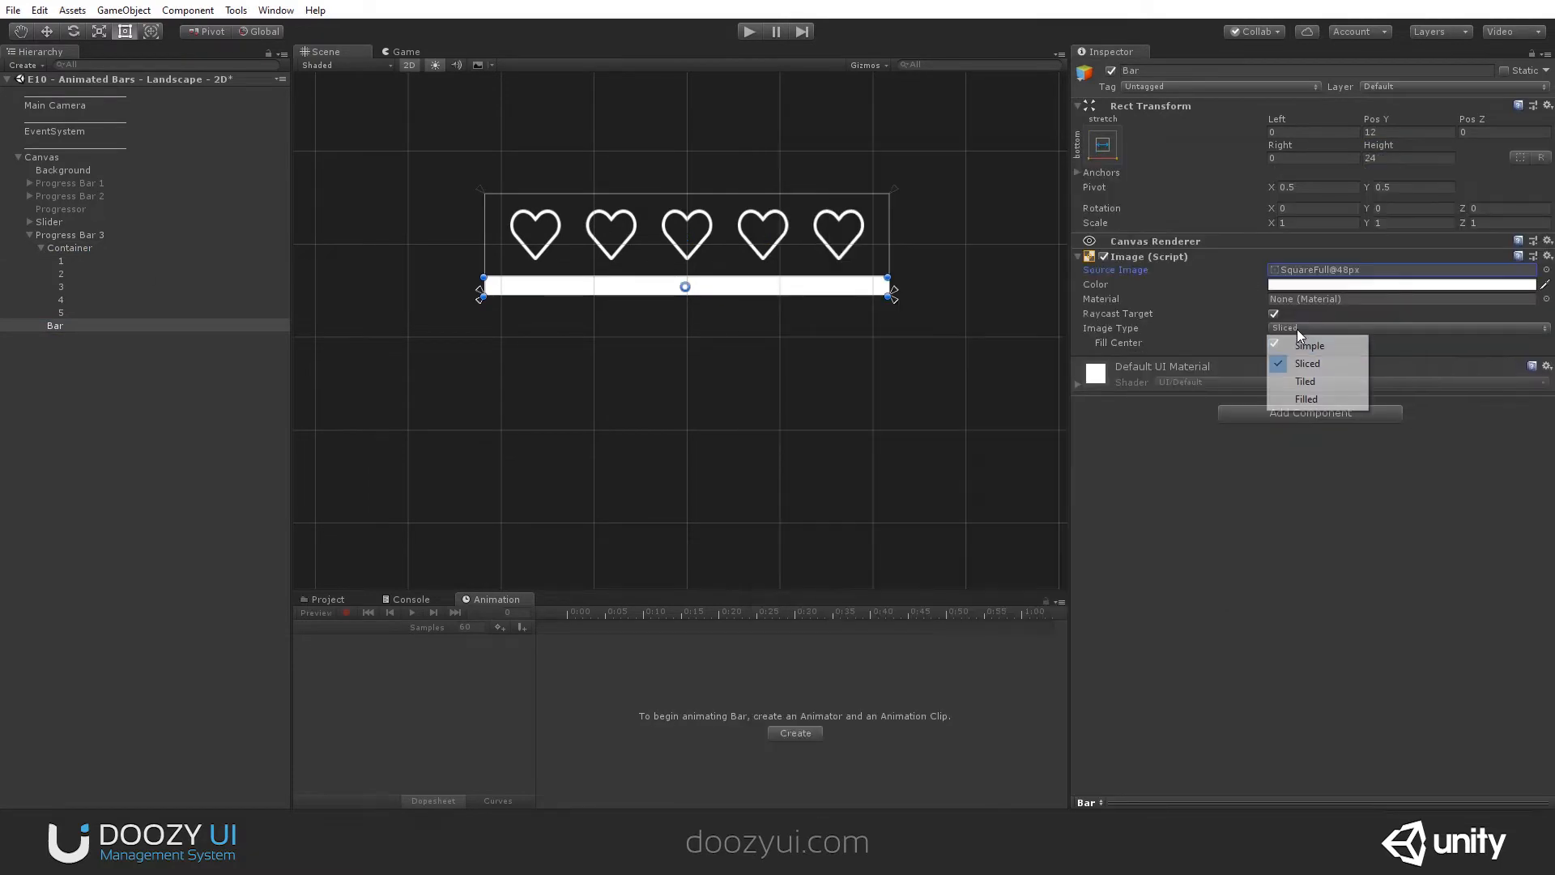
{"action": "left_click", "coordinate": [1305, 398]}
{"action": "left_click", "coordinate": [1300, 342]}
{"action": "left_click", "coordinate": [1292, 364]}
{"action": "left_click_drag", "start_coordinate": [1296, 371], "coordinate": [1533, 372]}
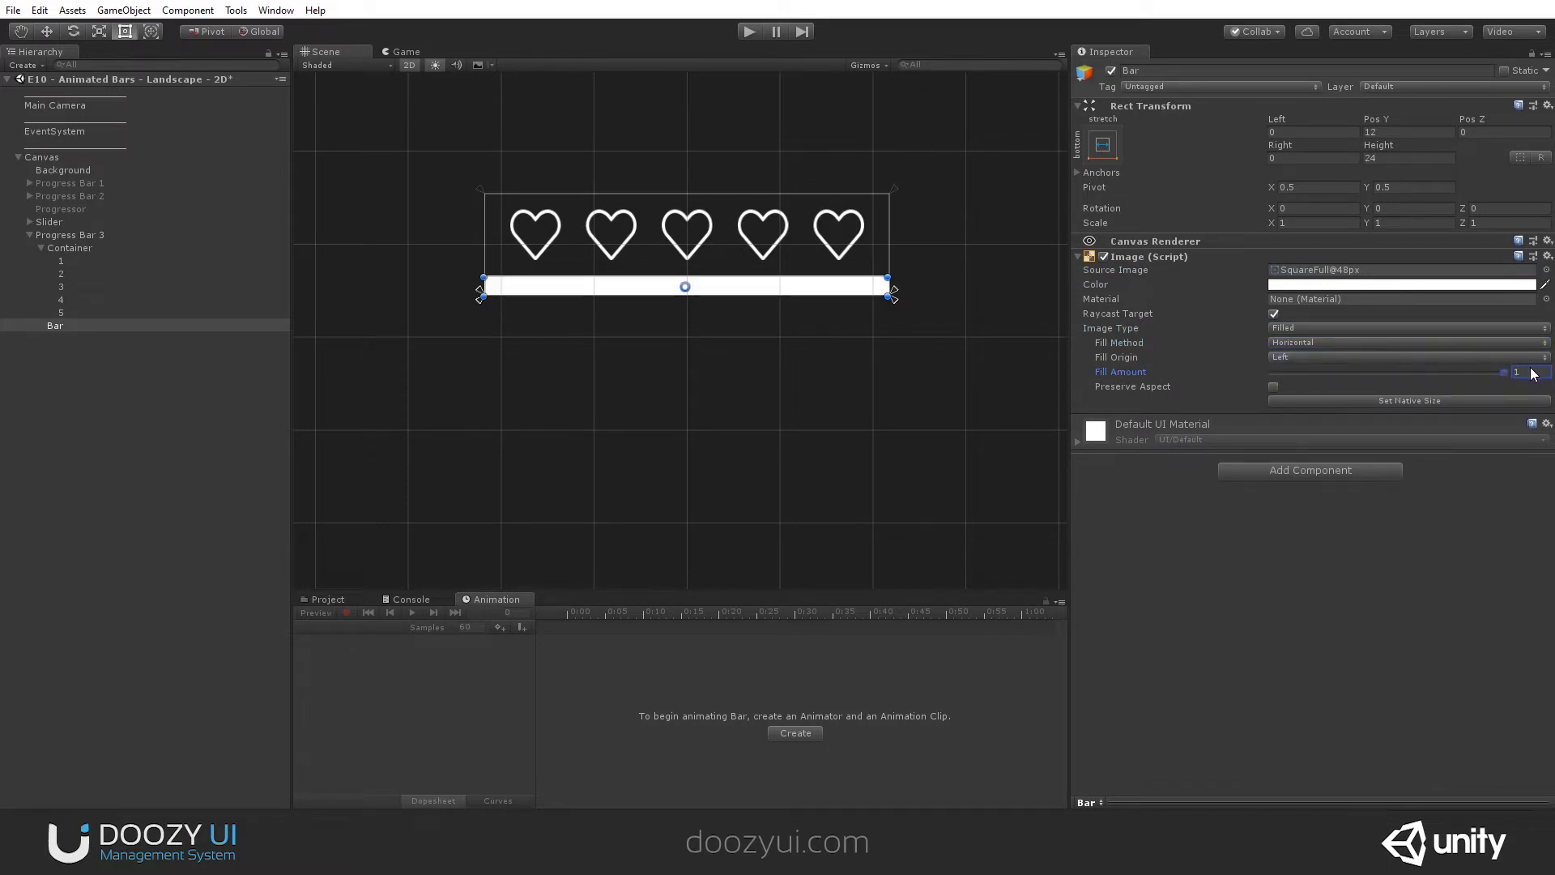
- Add an Animator component to Progress Bar 3
{"action": "left_click", "coordinate": [62, 249]}
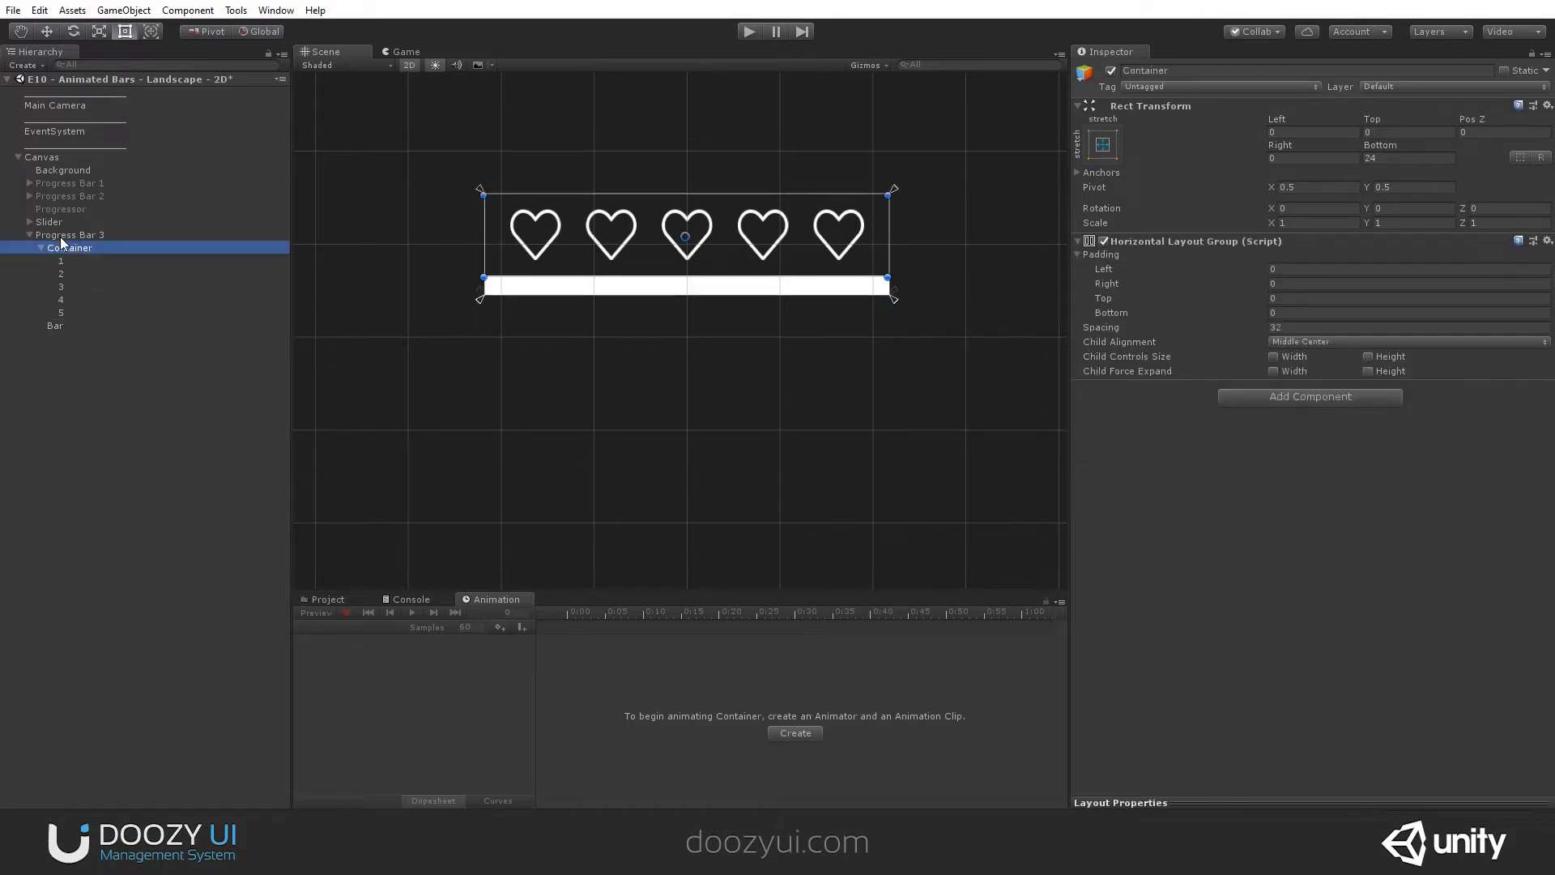
{"action": "left_click", "coordinate": [65, 235]}
{"action": "left_click", "coordinate": [1275, 245]}
{"action": "type", "text": "ani"}
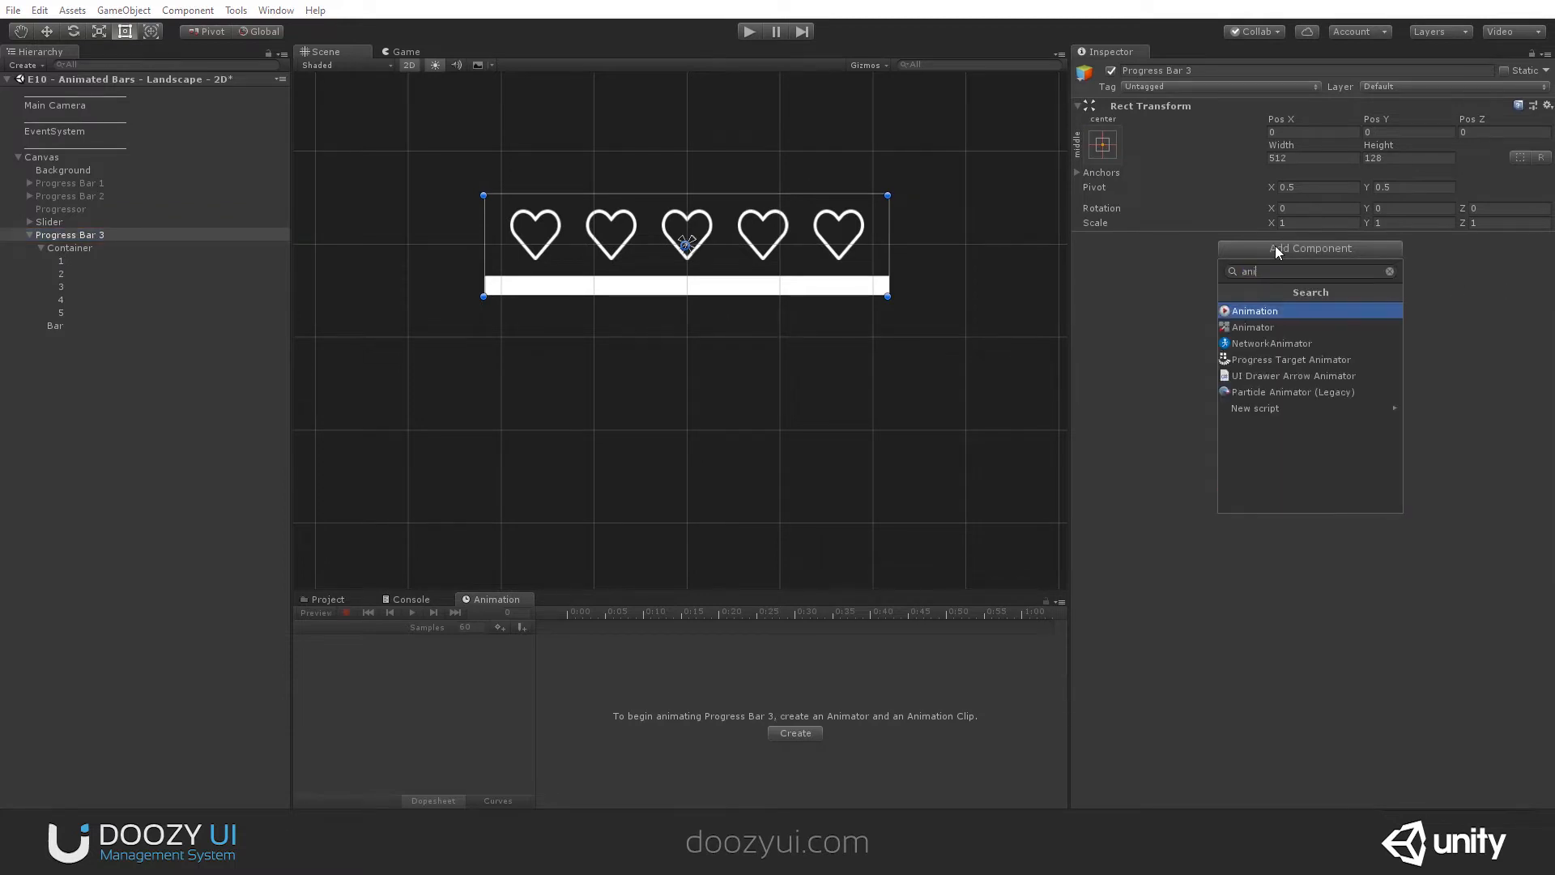
{"action": "key", "text": "Down"}
{"action": "key", "text": "Return"}
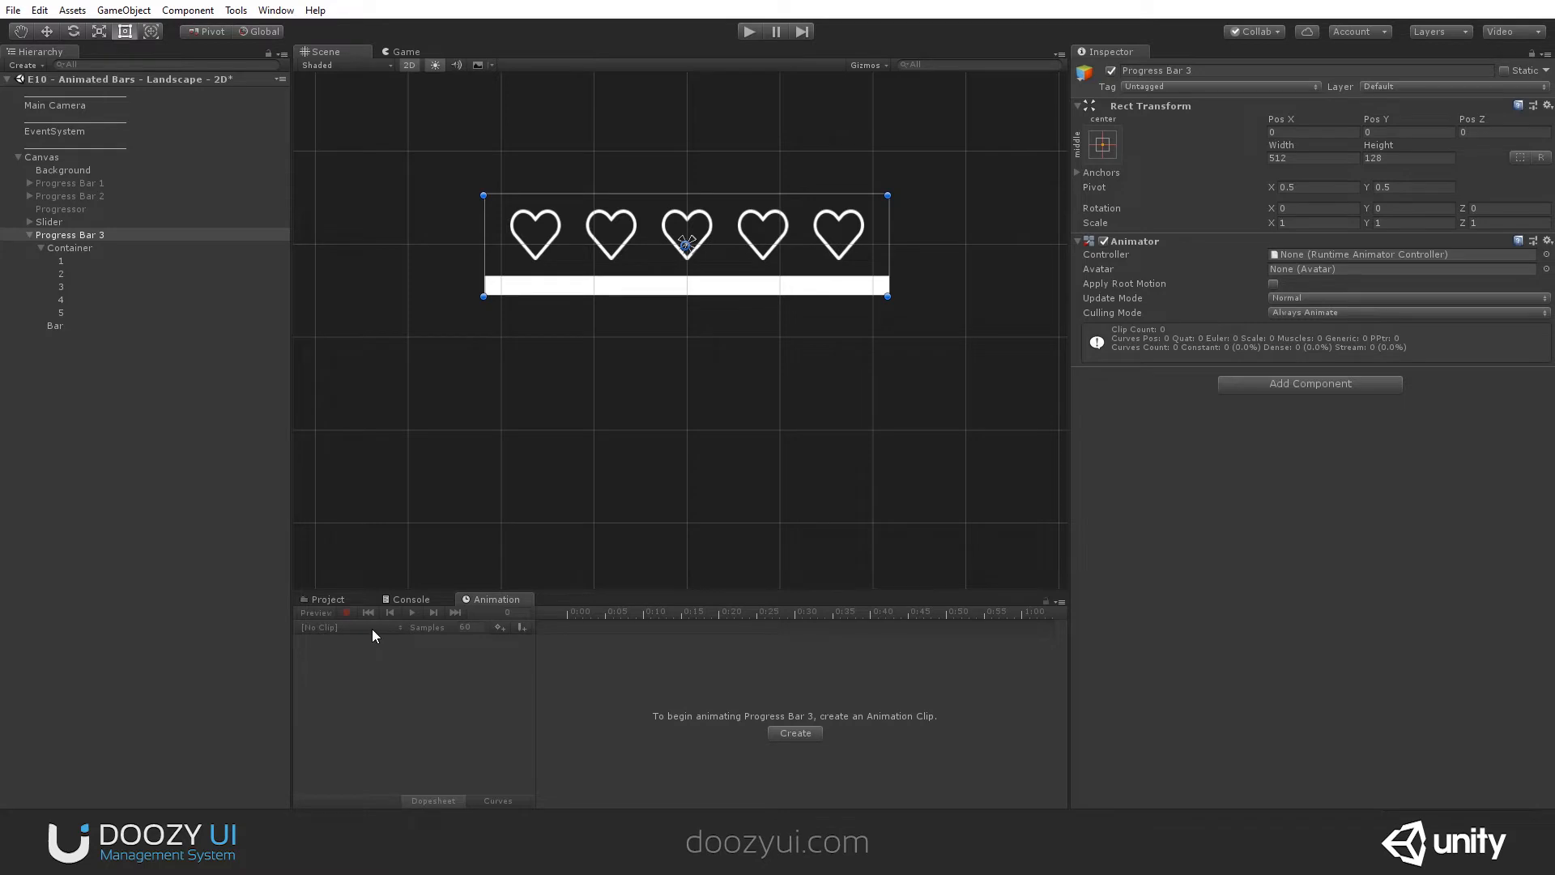
- Create an animation clip for Progress Bar 3 named TestAnimation in the project's Assets folder
{"action": "left_click", "coordinate": [796, 733]}
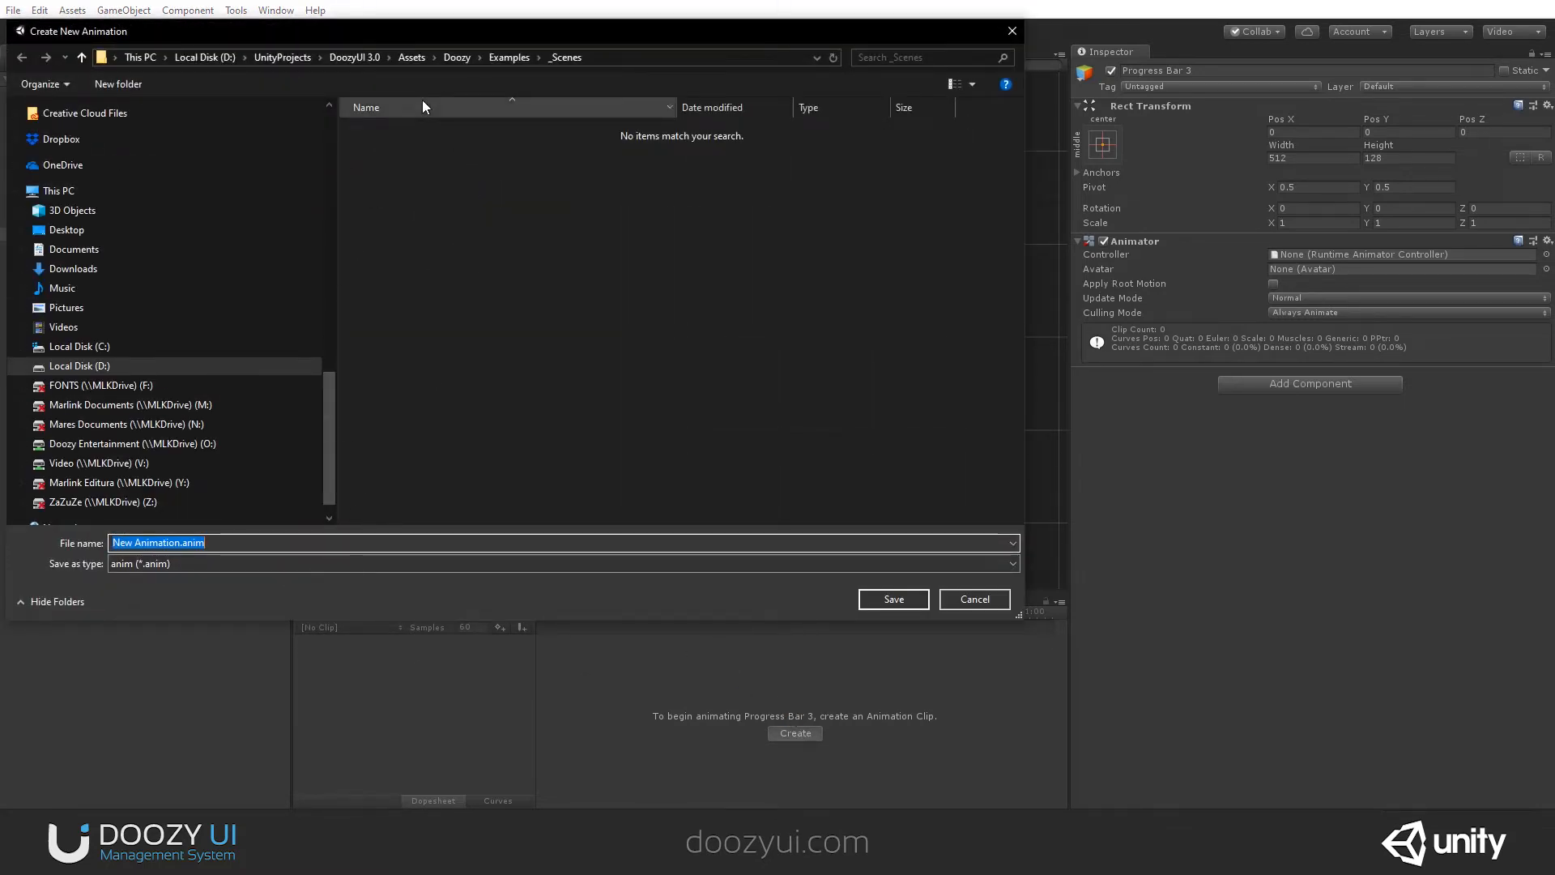
{"action": "left_click", "coordinate": [412, 57]}
{"action": "type", "text": "TestAnimation"}
{"action": "key", "text": "Return"}
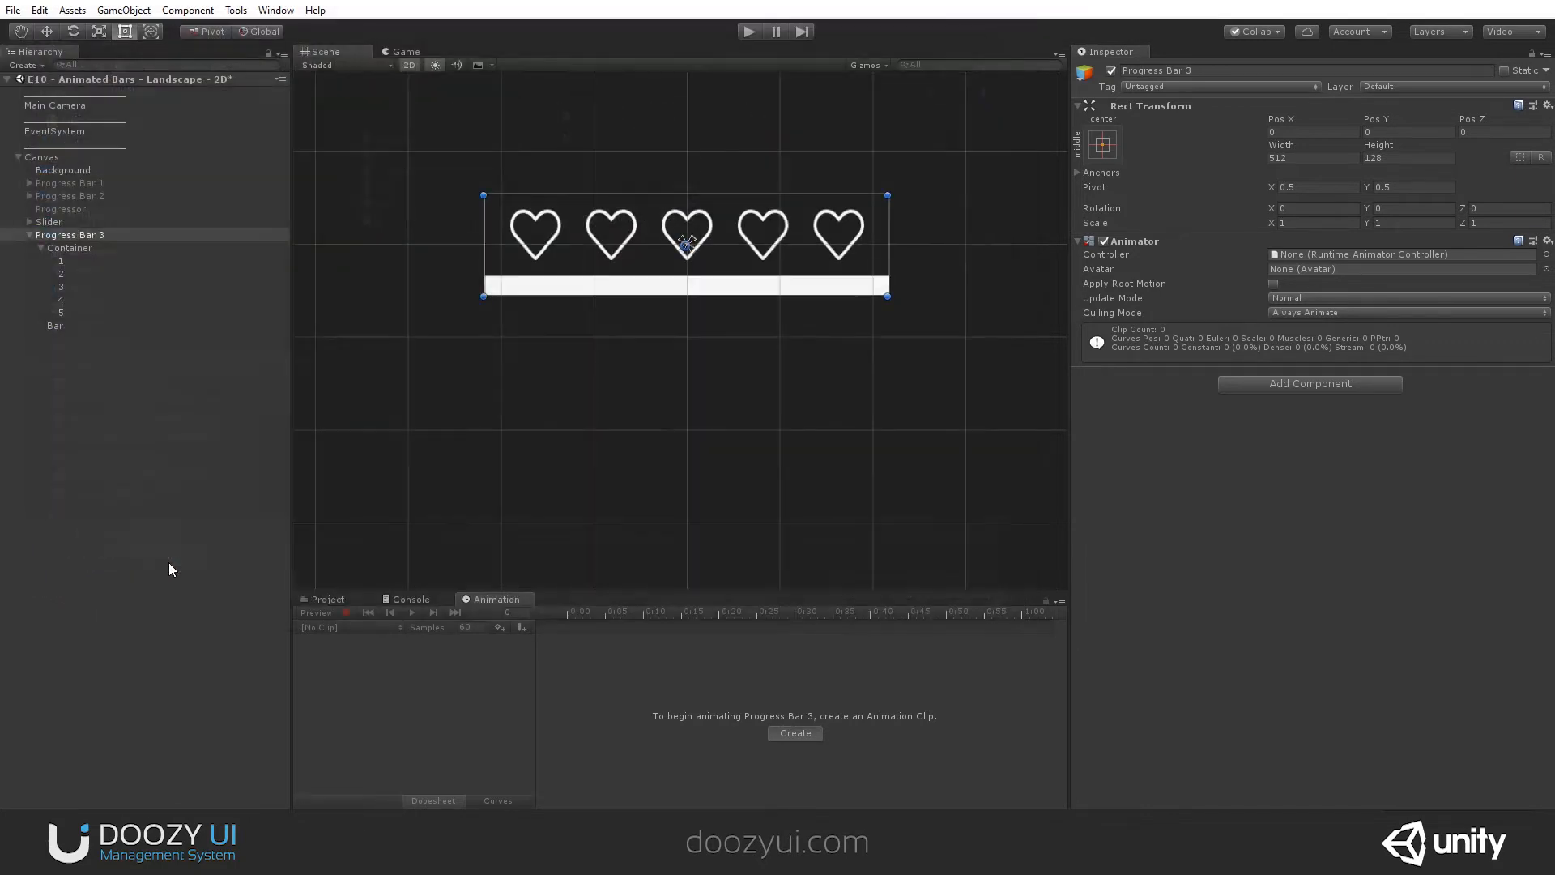
{"action": "left_click_drag", "start_coordinate": [580, 614], "coordinate": [855, 632]}
{"action": "scroll", "coordinate": [785, 429], "scroll_direction": "down", "scroll_amount": 10}
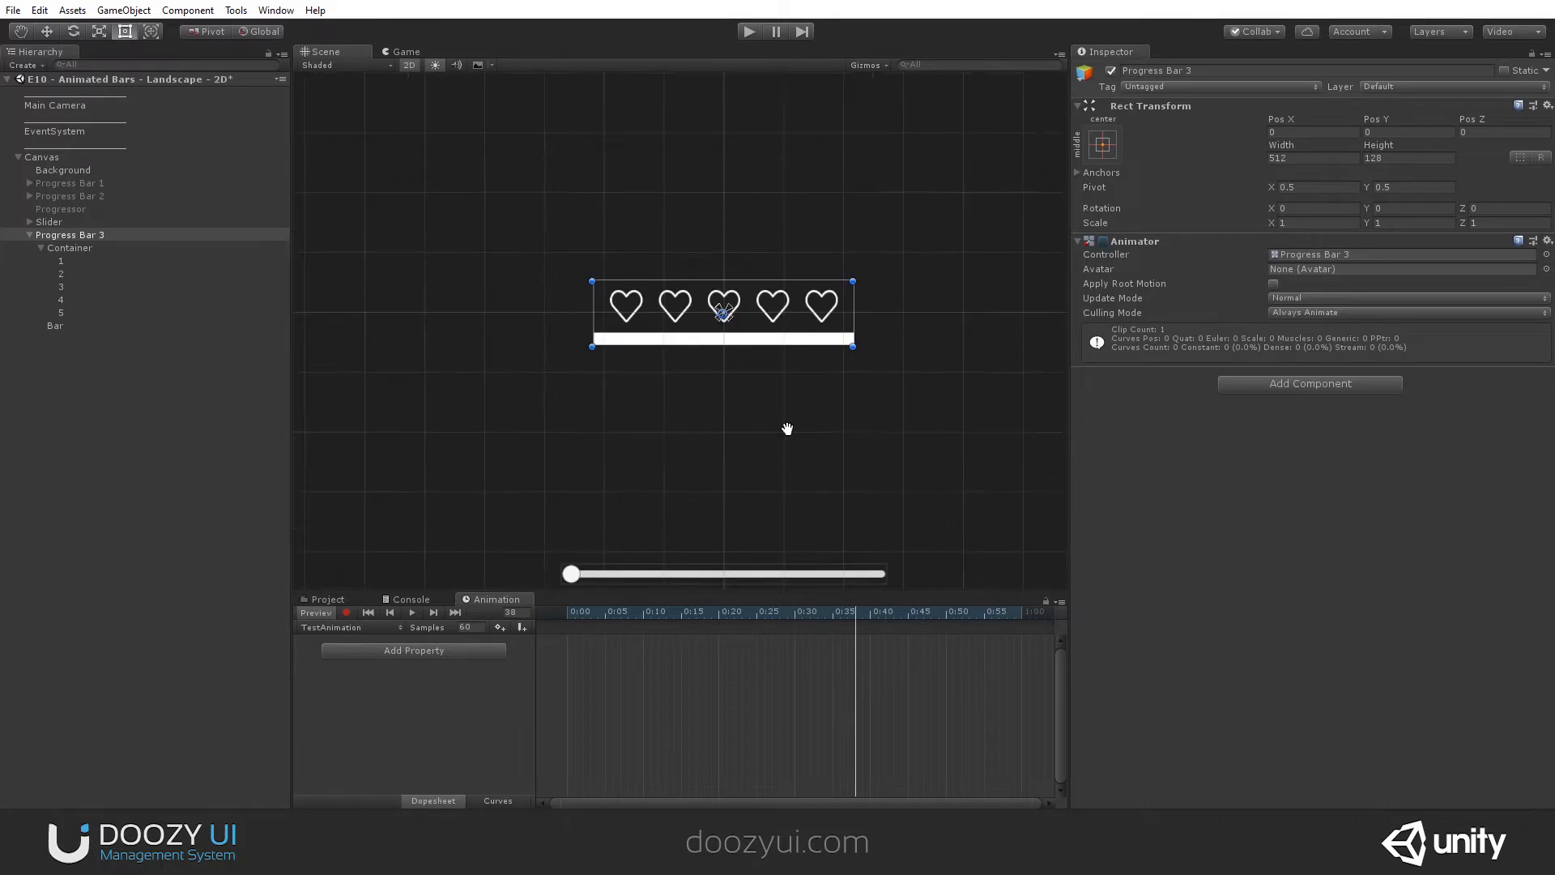
{"action": "middle_click_drag", "start_coordinate": [785, 429], "coordinate": [779, 336]}
{"action": "scroll", "coordinate": [804, 660], "scroll_direction": "down", "scroll_amount": 2}
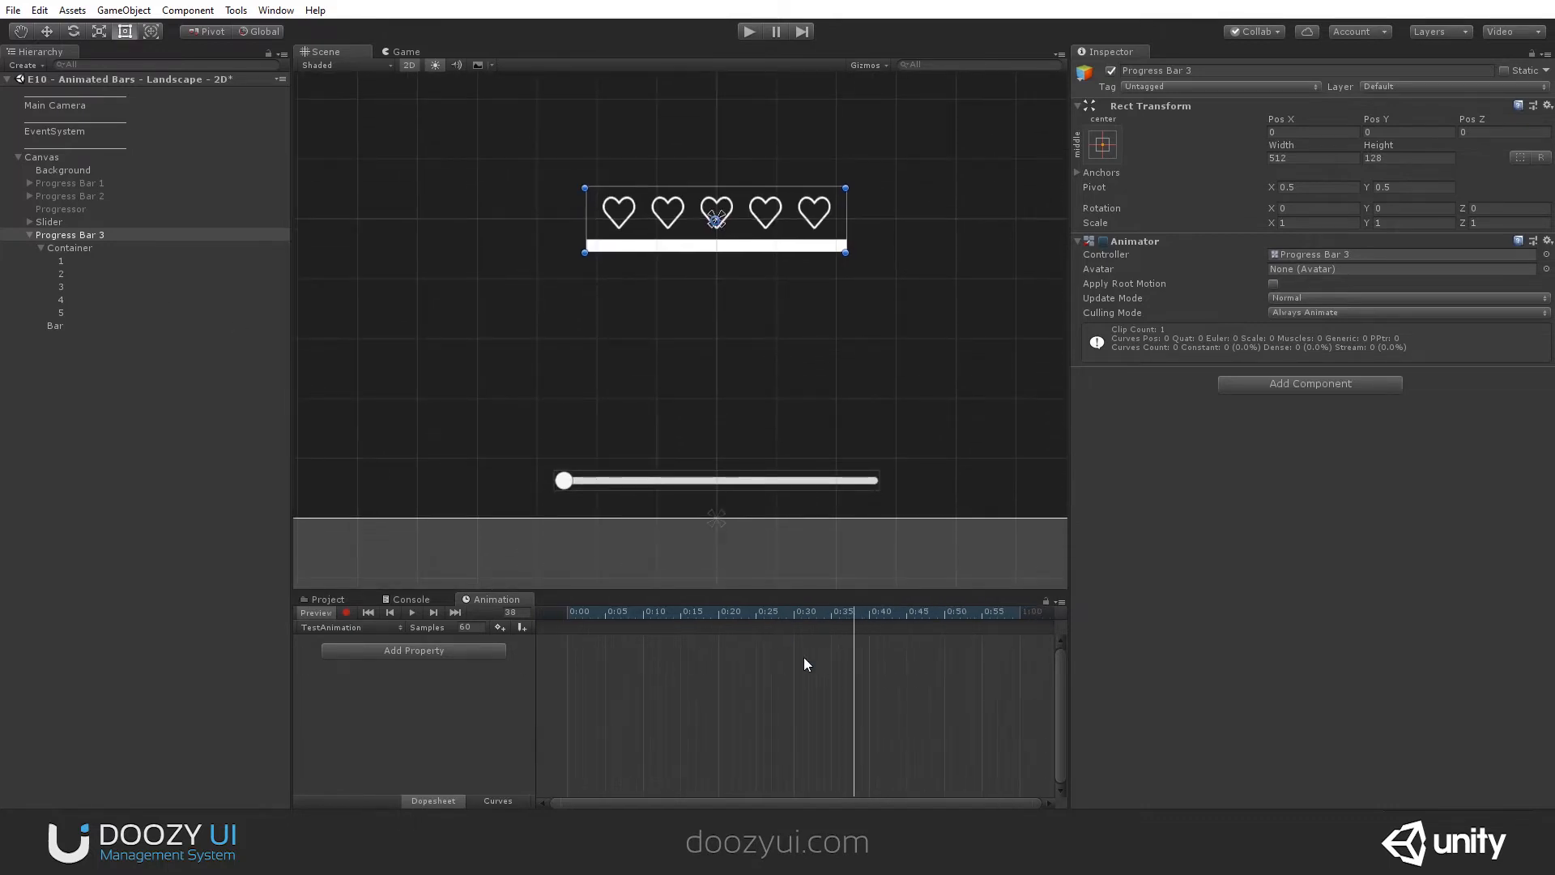
- Start recording TestAnimation at 0:00 and key Bar shrunk to zero width at its left edge, with a right offset of 512
{"action": "left_click_drag", "start_coordinate": [824, 625], "coordinate": [265, 587]}
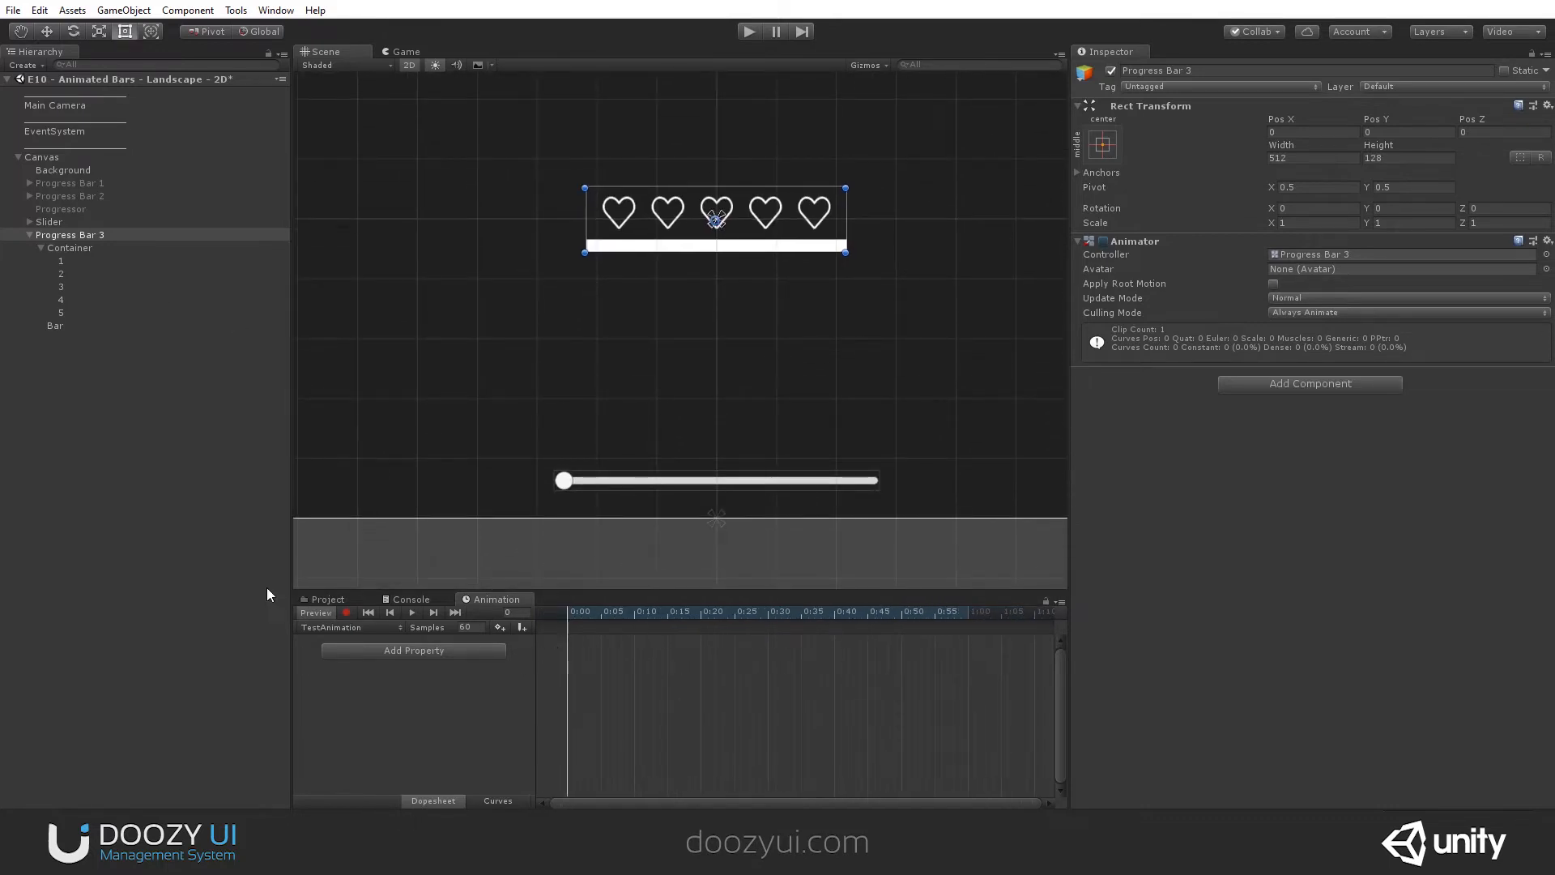
{"action": "left_click", "coordinate": [346, 612]}
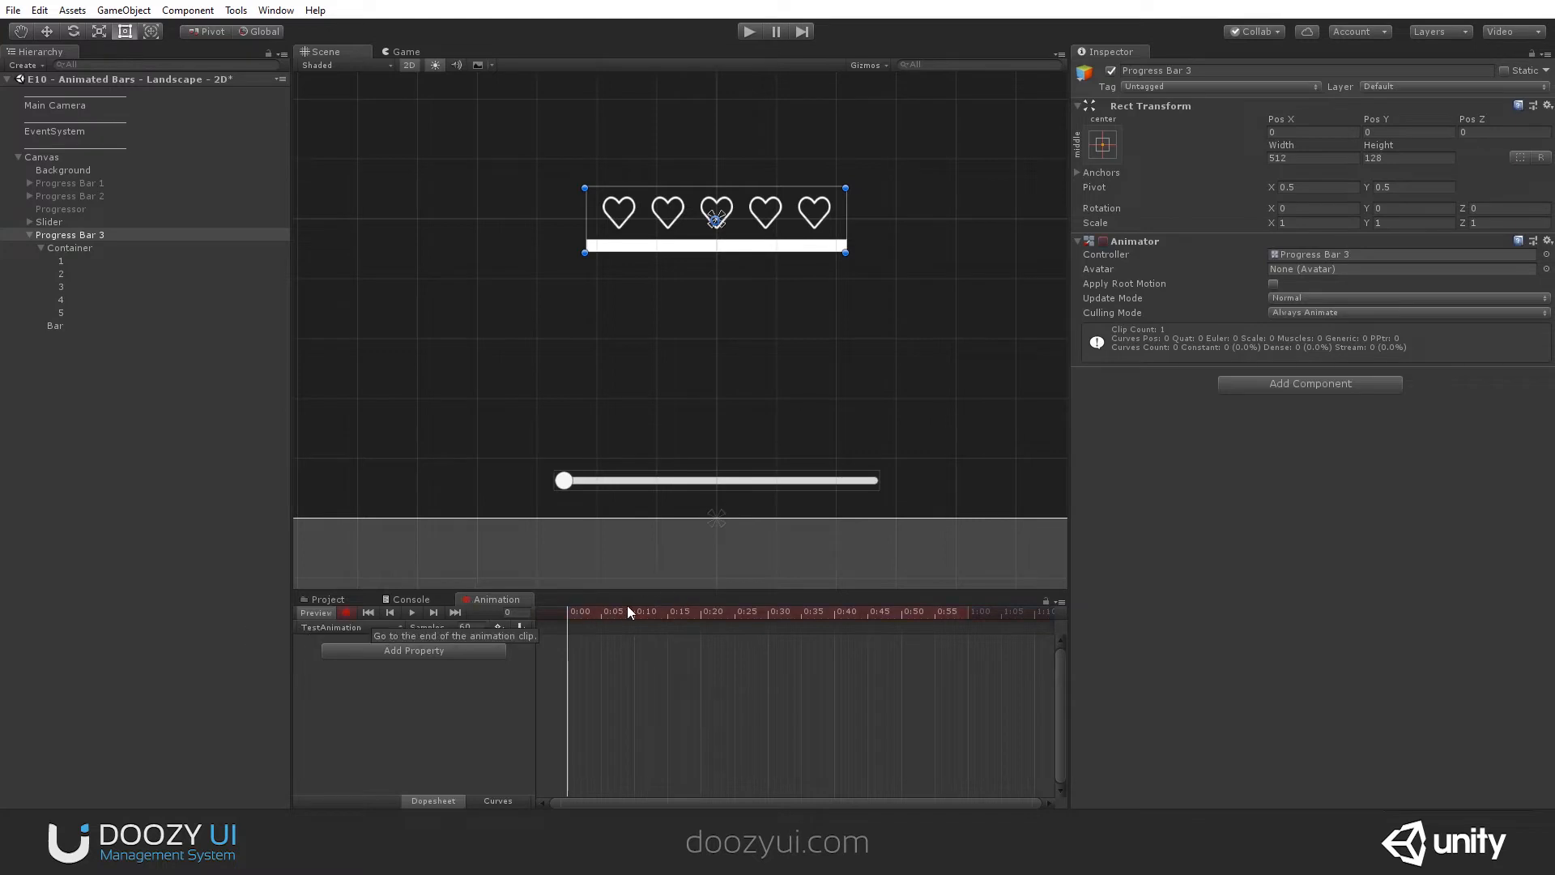
{"action": "left_click", "coordinate": [85, 324]}
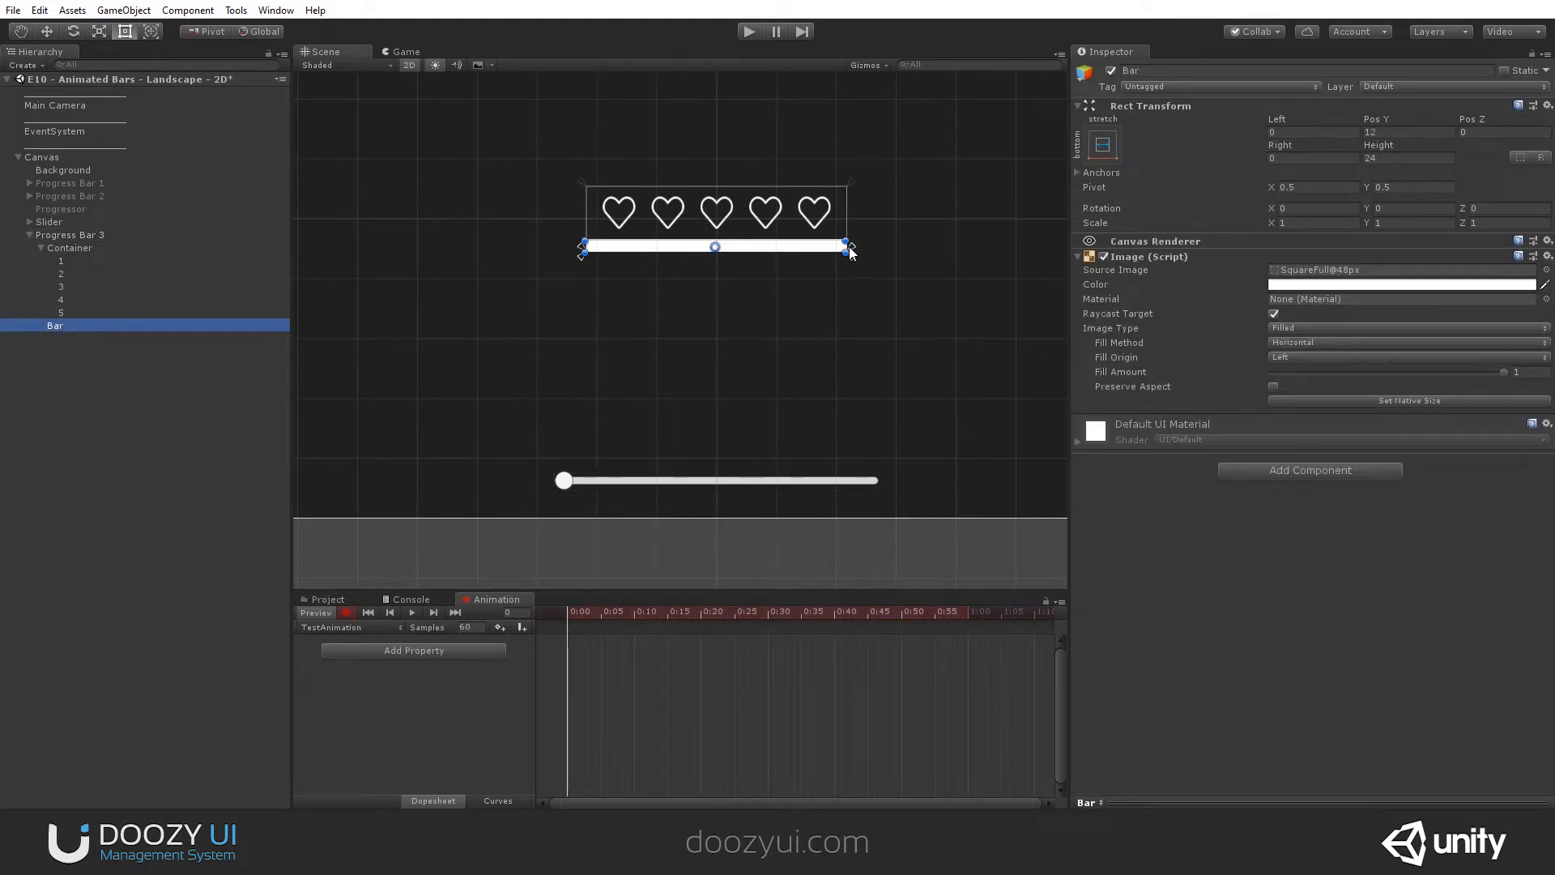
{"action": "left_click_drag", "start_coordinate": [846, 247], "coordinate": [583, 257]}
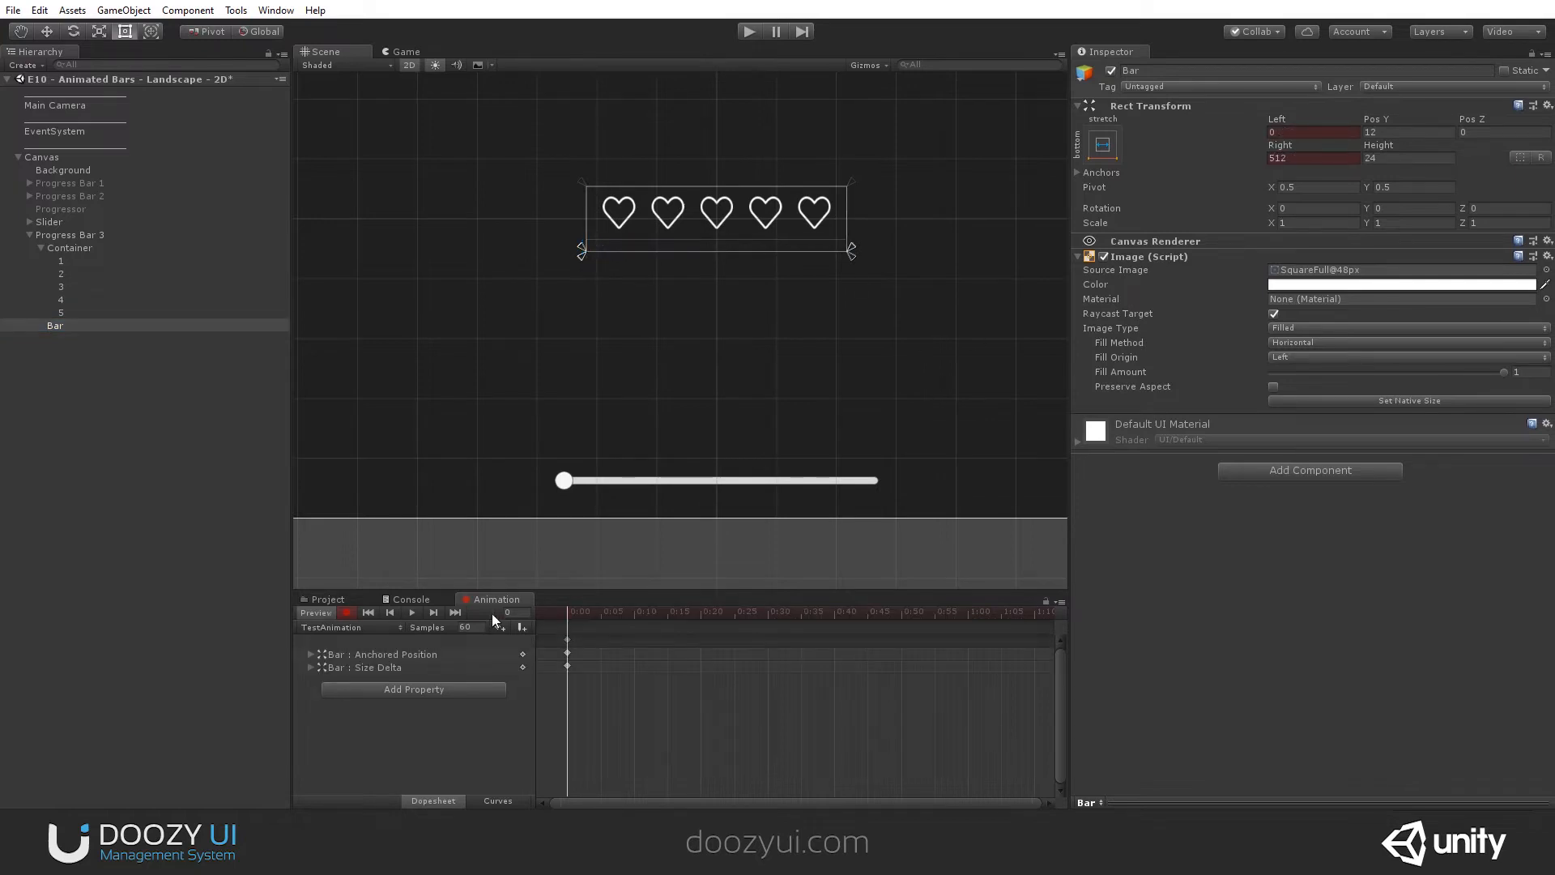
- Key Bar's right offset at 0 at frame 60 of TestAnimation
{"action": "left_click_drag", "start_coordinate": [604, 620], "coordinate": [970, 630]}
{"action": "left_click", "coordinate": [1318, 157]}
{"action": "type", "text": "0"}
{"action": "key", "text": "Return"}
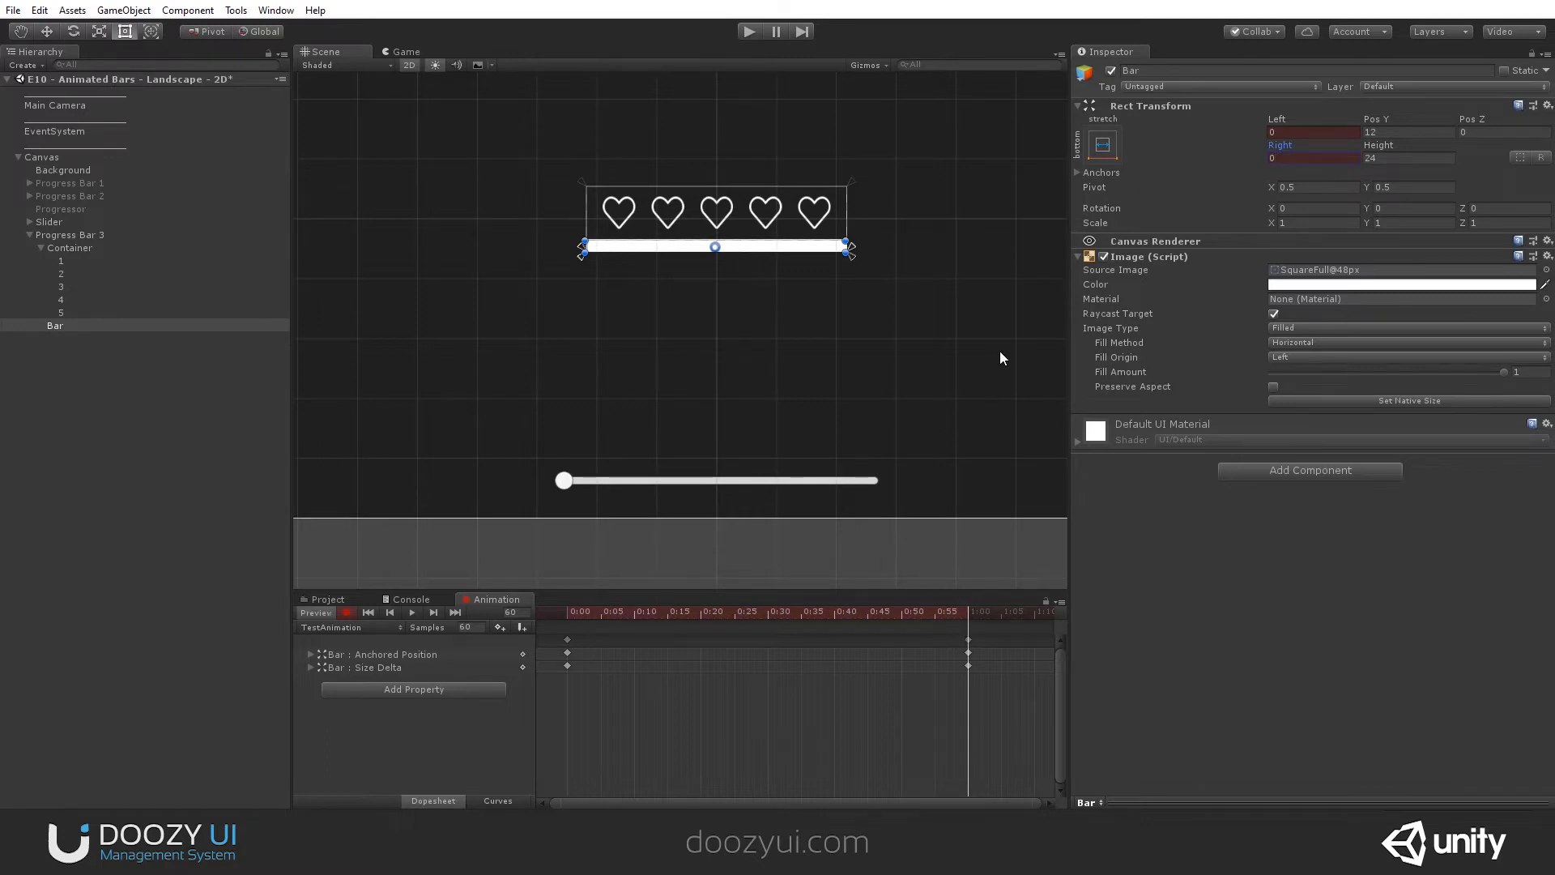
- Undo Bar's position and size keys and key its fill amount at 0 at 0:00 and 1 at frame 60
{"action": "key", "text": "ctrl+z"}
{"action": "key", "text": "ctrl+z"}
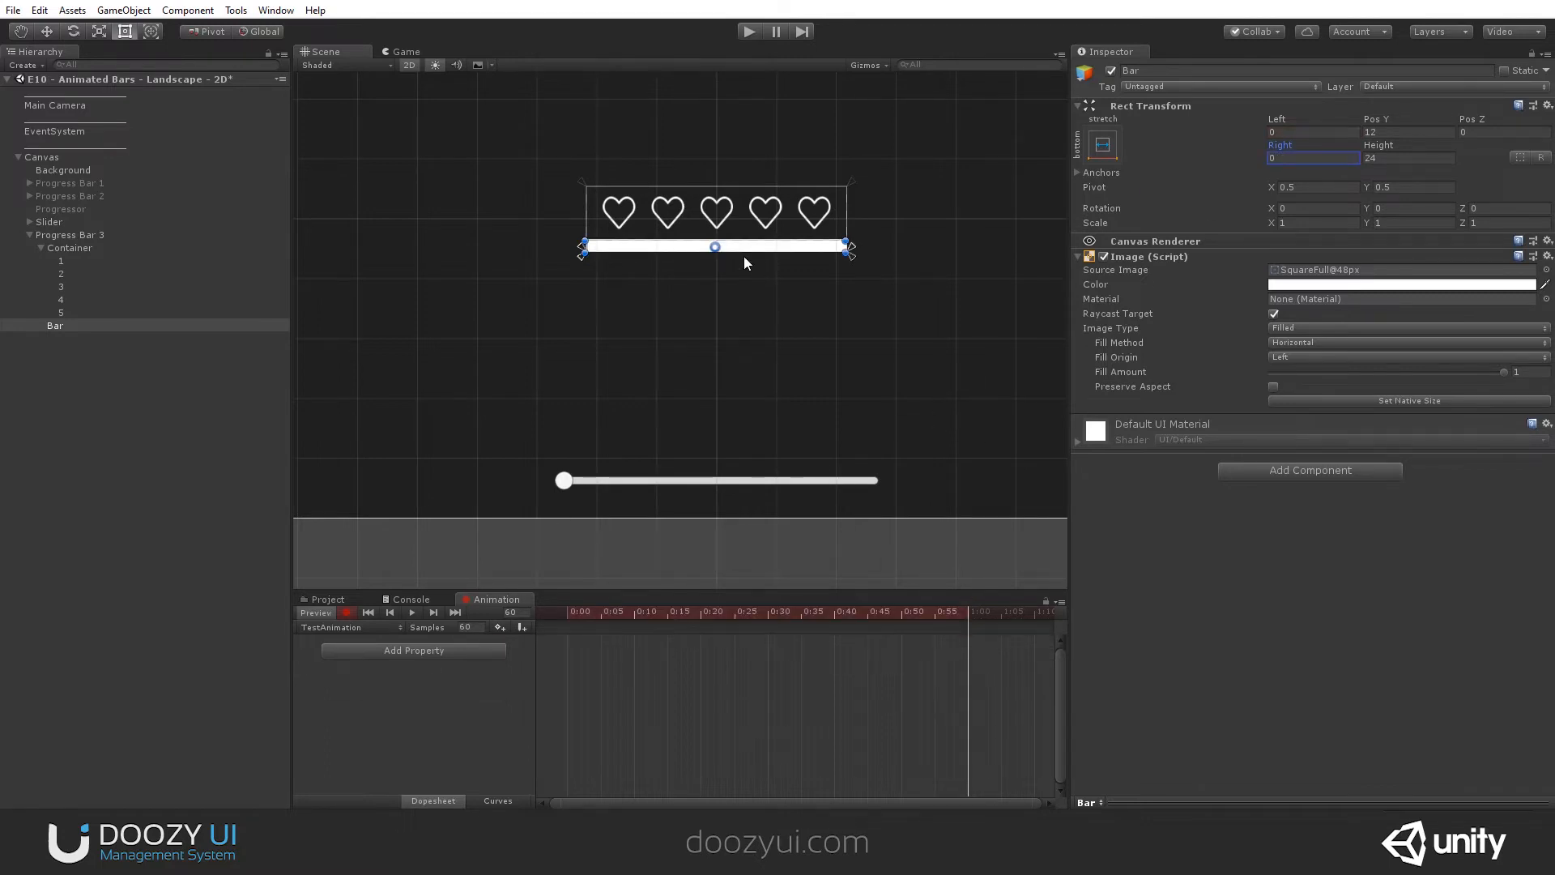
{"action": "left_click_drag", "start_coordinate": [1291, 371], "coordinate": [1504, 371]}
{"action": "left_click_drag", "start_coordinate": [959, 609], "coordinate": [545, 619]}
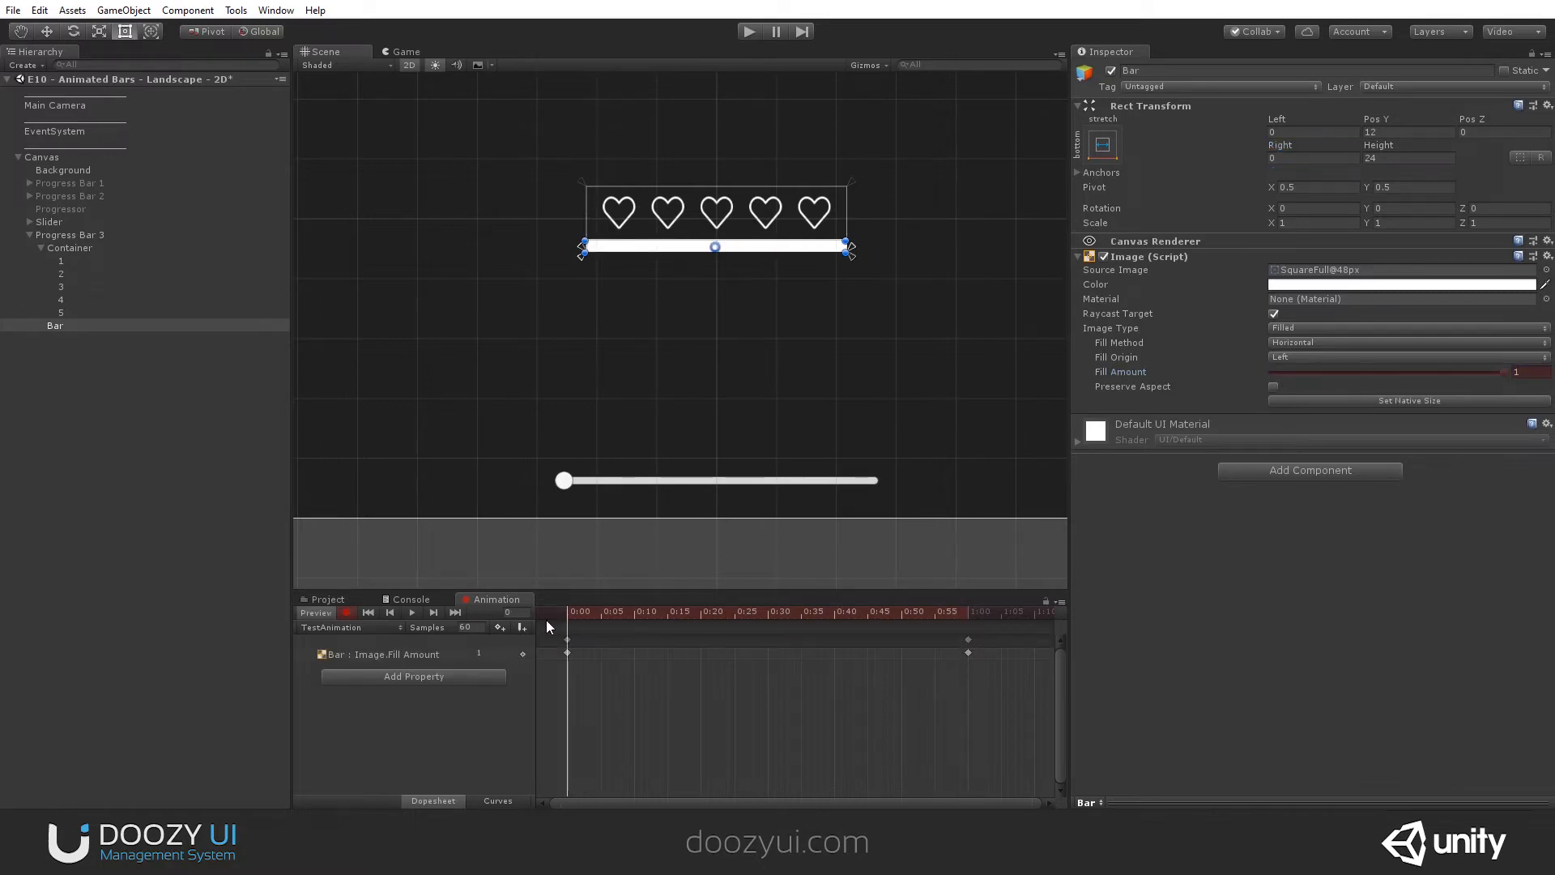
{"action": "left_click_drag", "start_coordinate": [586, 615], "coordinate": [967, 614]}
- With recording off, set the scale of heart images 1 to 5 to 1 on X, Y and Z
{"action": "left_click", "coordinate": [61, 261]}
{"action": "left_click", "coordinate": [71, 311], "text": "shift"}
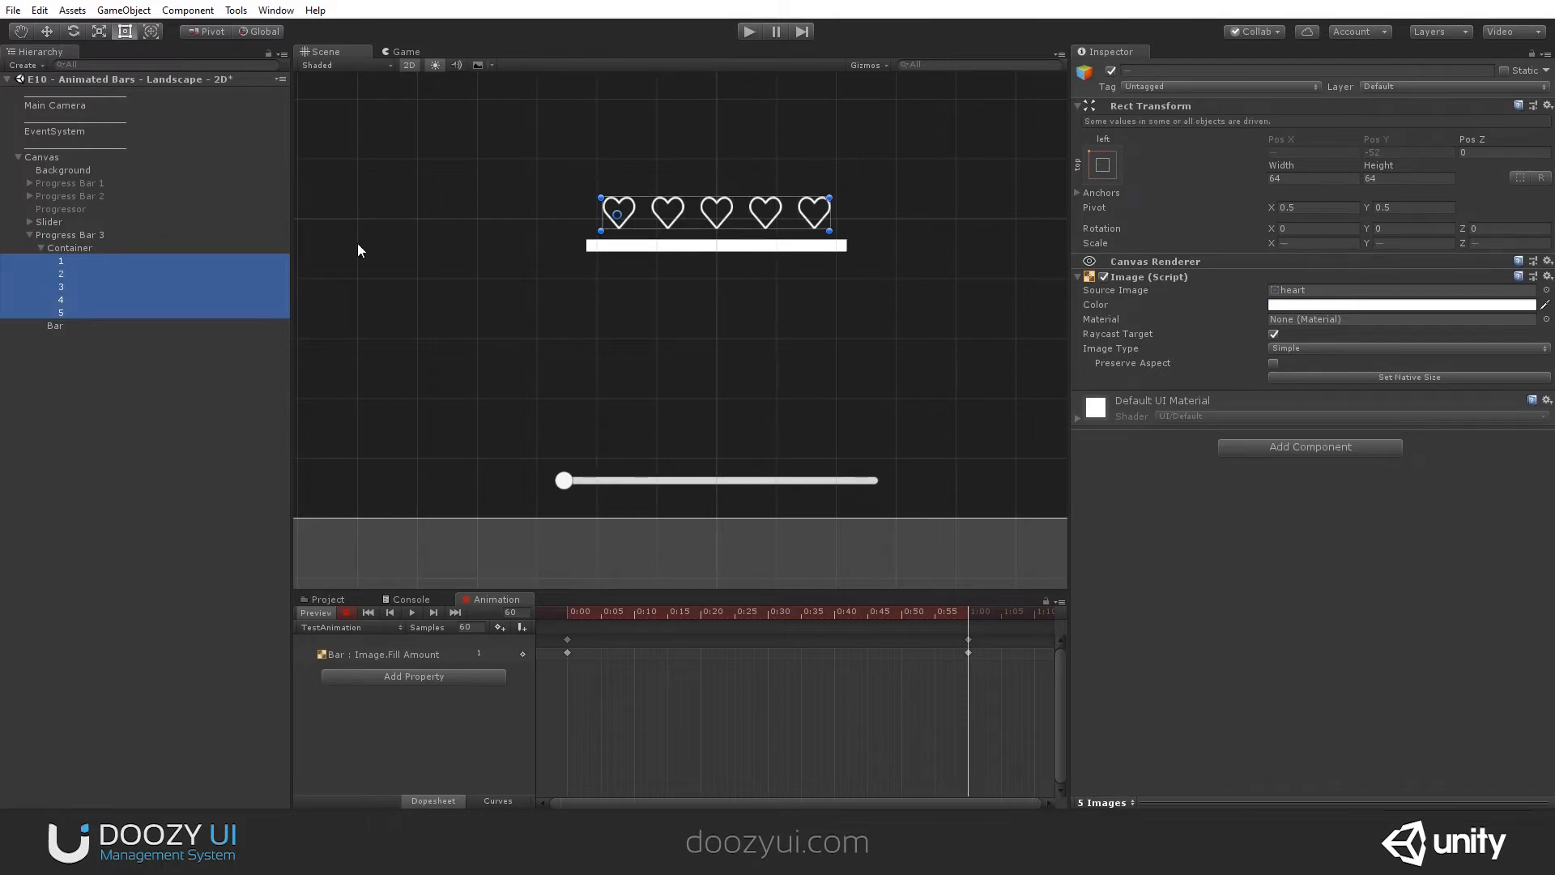
{"action": "left_click", "coordinate": [121, 300]}
{"action": "left_click", "coordinate": [71, 312]}
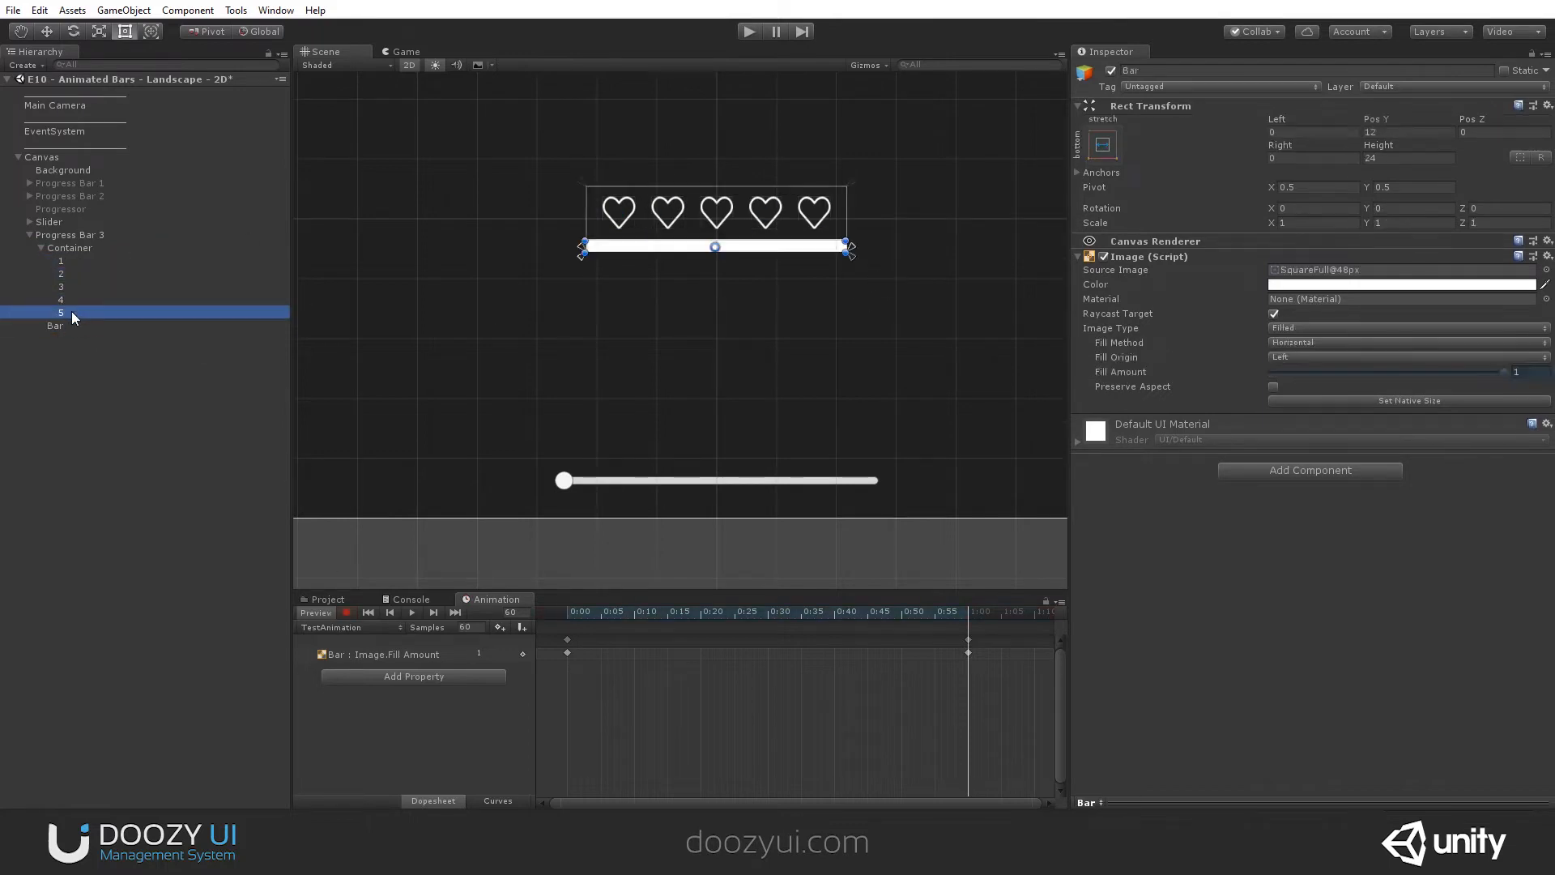
{"action": "left_click", "coordinate": [72, 261], "text": "shift"}
{"action": "left_click", "coordinate": [1296, 243]}
{"action": "type", "text": "1"}
{"action": "left_click", "coordinate": [1402, 244]}
{"action": "type", "text": "1"}
{"action": "left_click", "coordinate": [1502, 244]}
{"action": "type", "text": "1"}
{"action": "left_click_drag", "start_coordinate": [619, 613], "coordinate": [965, 610]}
- Resume recording with hearts 1 to 5 selected and key their X and Y scale at 0 at frame 60
{"action": "left_click", "coordinate": [99, 261]}
{"action": "left_click", "coordinate": [86, 301]}
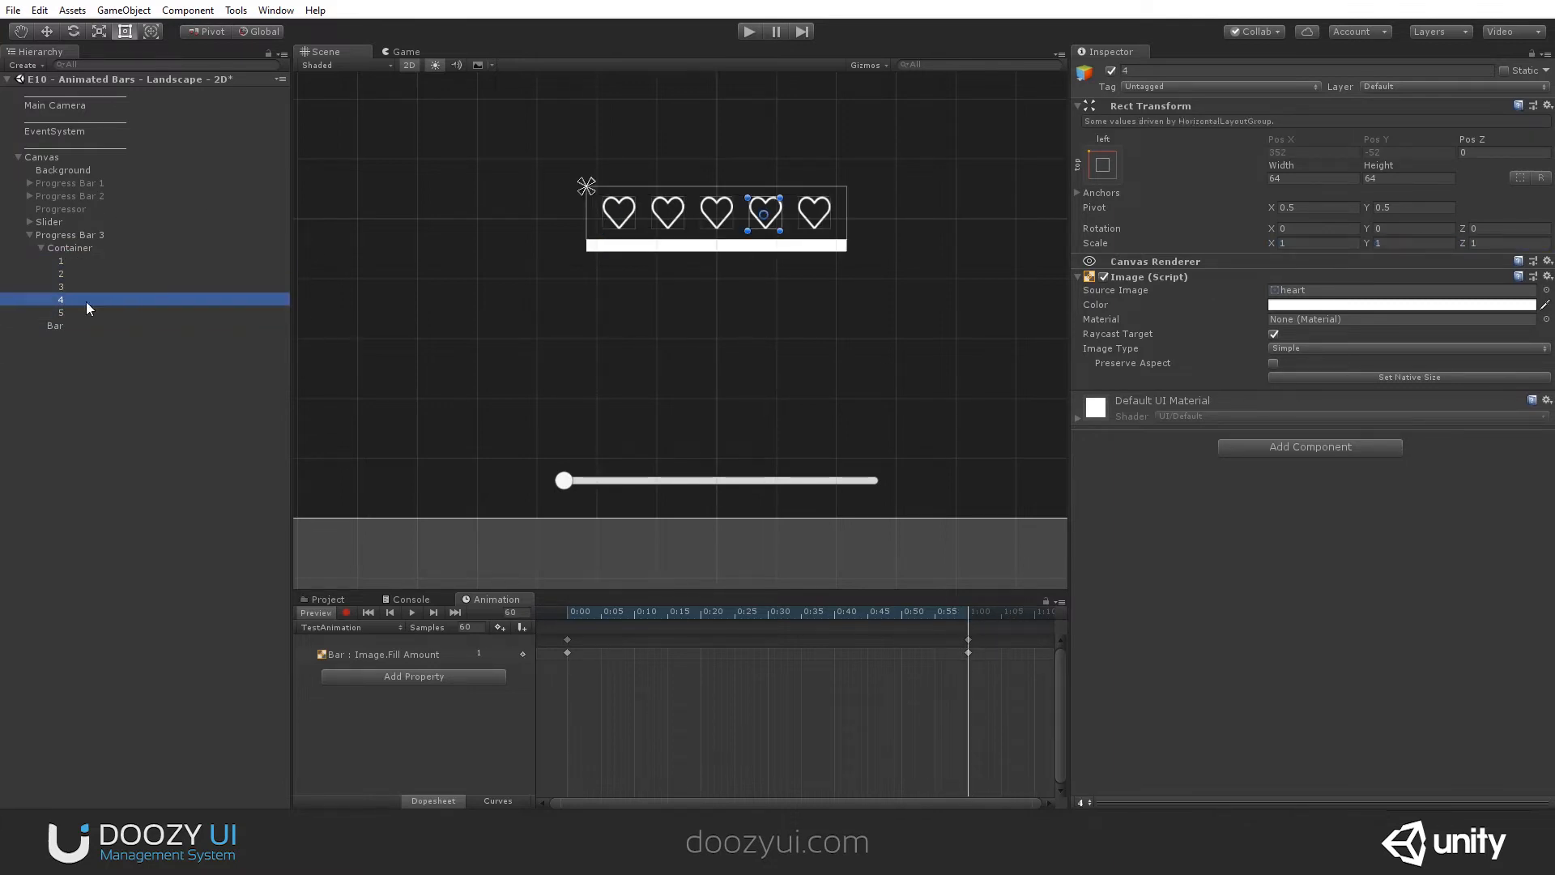
{"action": "left_click", "coordinate": [86, 308]}
{"action": "left_click", "coordinate": [87, 261], "text": "shift"}
{"action": "left_click", "coordinate": [346, 612]}
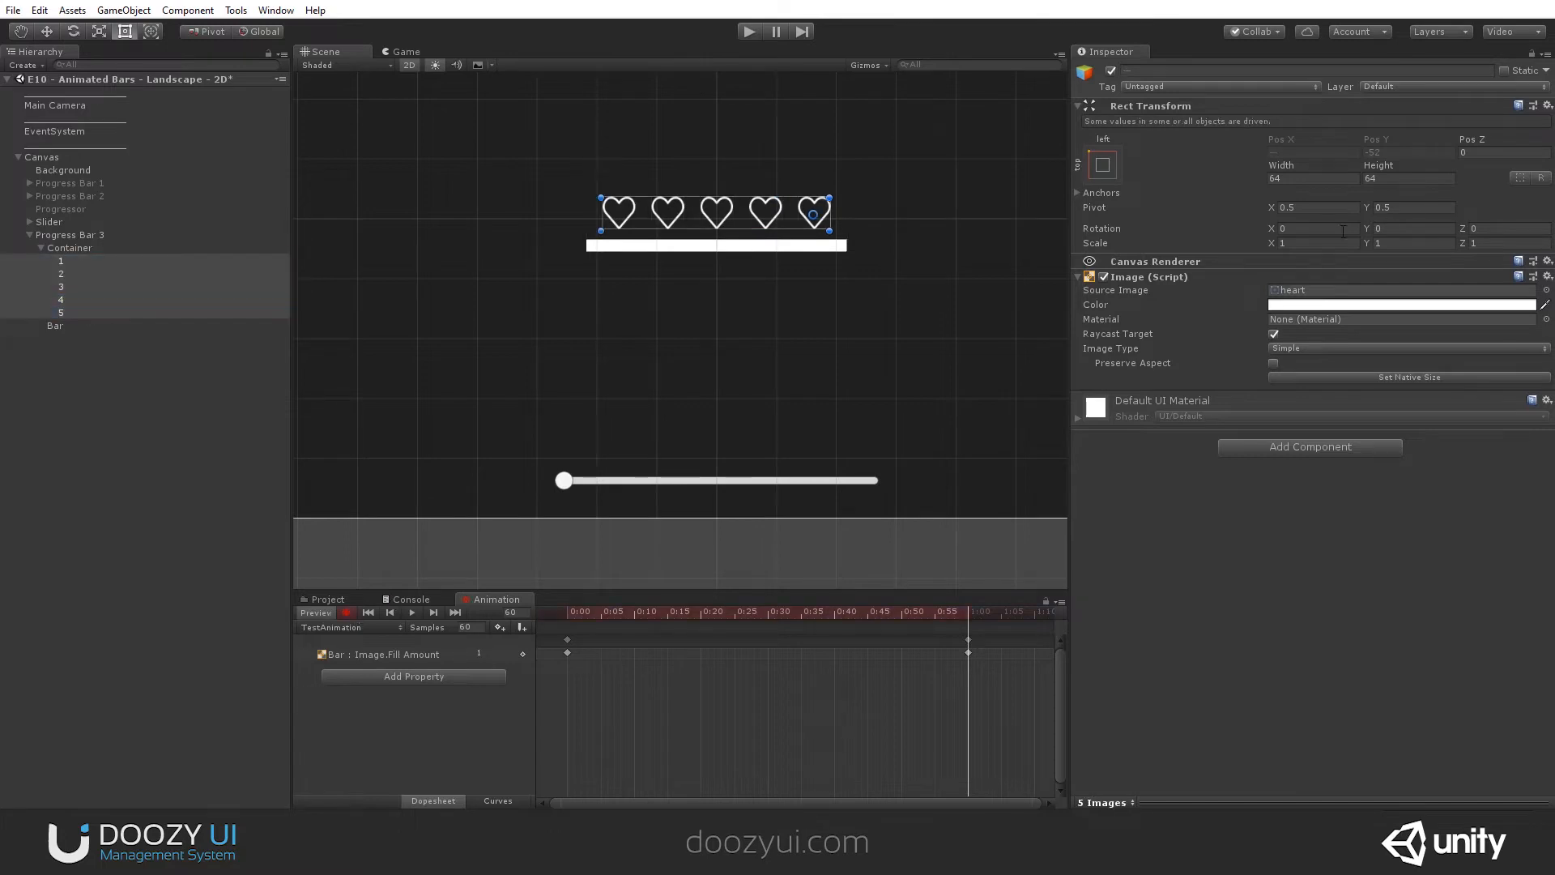
{"action": "left_click", "coordinate": [1310, 243]}
{"action": "type", "text": "0"}
{"action": "key", "text": "Tab"}
{"action": "type", "text": "0"}
{"action": "key", "text": "Return"}
{"action": "left_click_drag", "start_coordinate": [921, 618], "coordinate": [565, 633]}
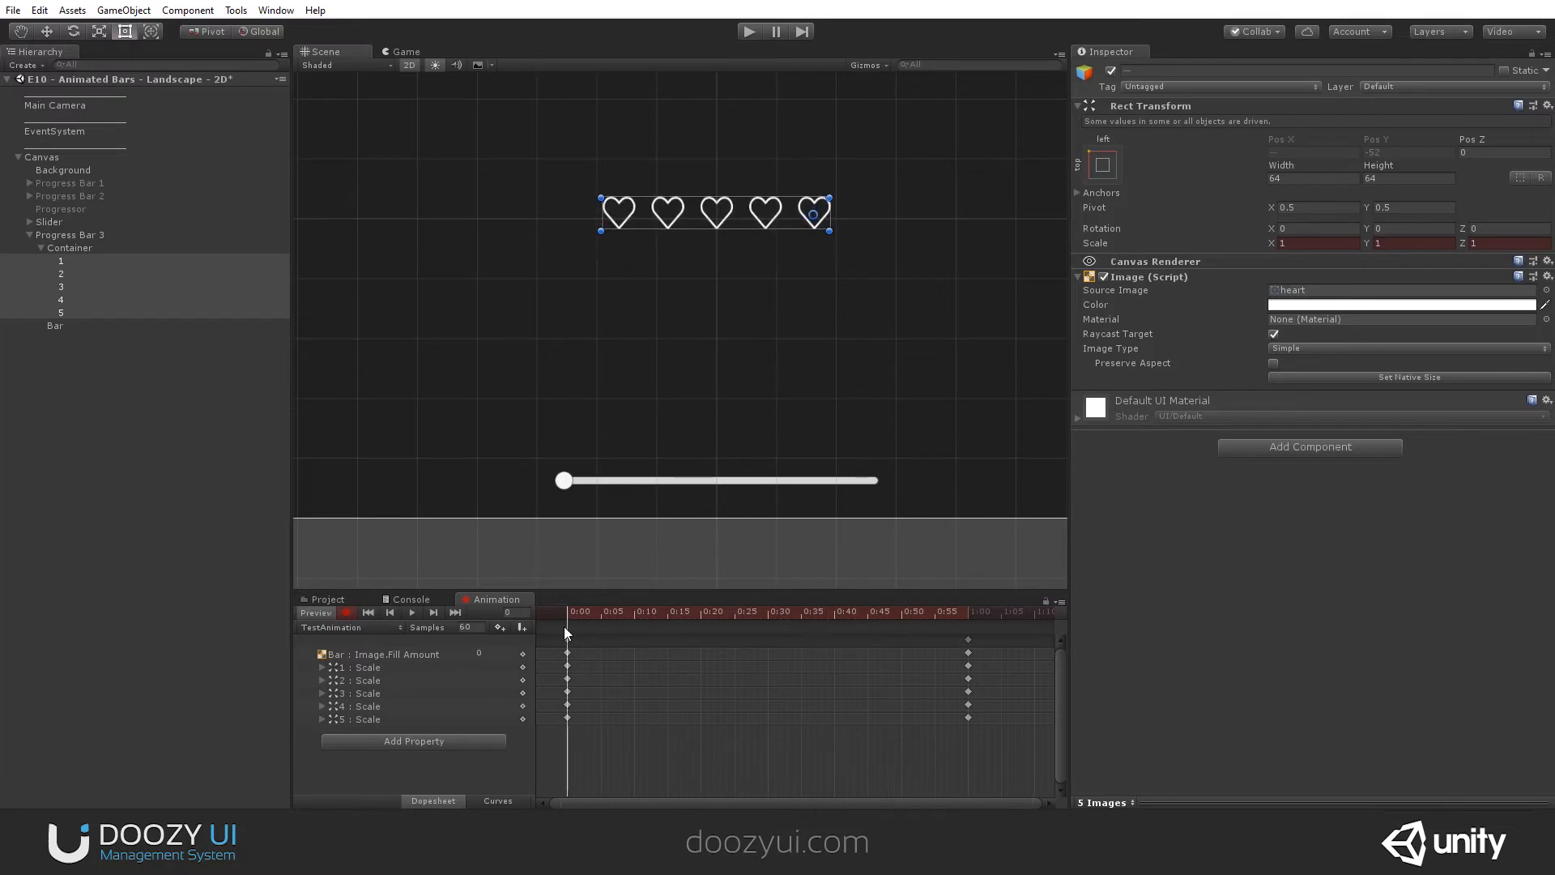
- Swap the five hearts' scale keys so they grow from 0 at 0:00 to 1 at frame 60
{"action": "left_click_drag", "start_coordinate": [549, 672], "coordinate": [549, 662]}
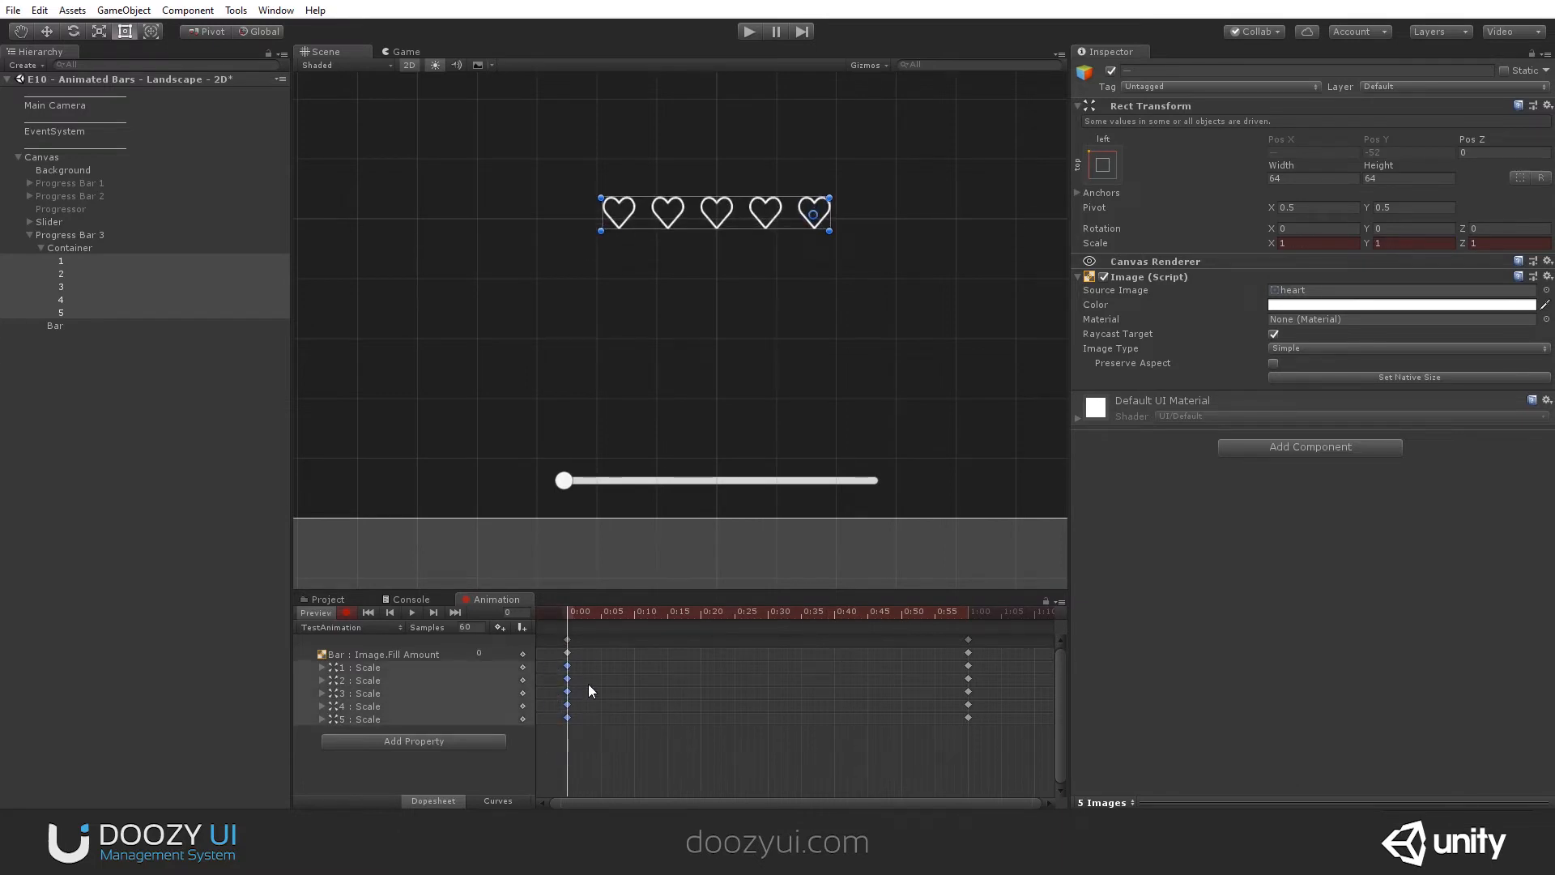
{"action": "left_click_drag", "start_coordinate": [989, 735], "coordinate": [710, 692], "text": "shift"}
{"action": "left_click_drag", "start_coordinate": [558, 699], "coordinate": [982, 685]}
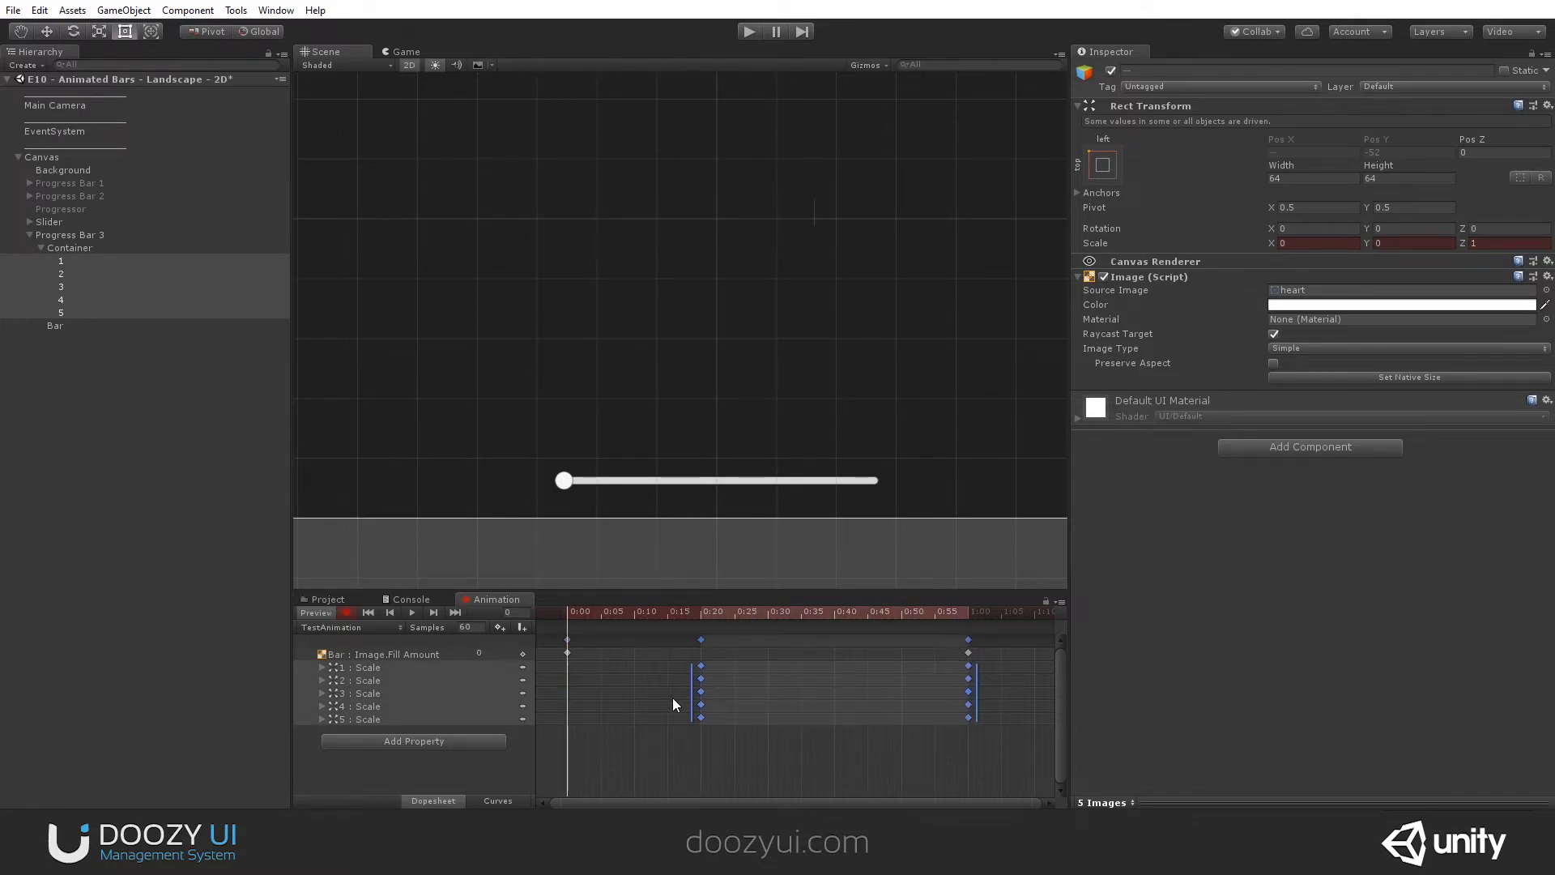
{"action": "left_click_drag", "start_coordinate": [691, 698], "coordinate": [558, 698]}
{"action": "left_click_drag", "start_coordinate": [609, 612], "coordinate": [945, 628]}
{"action": "left_click", "coordinate": [531, 697]}
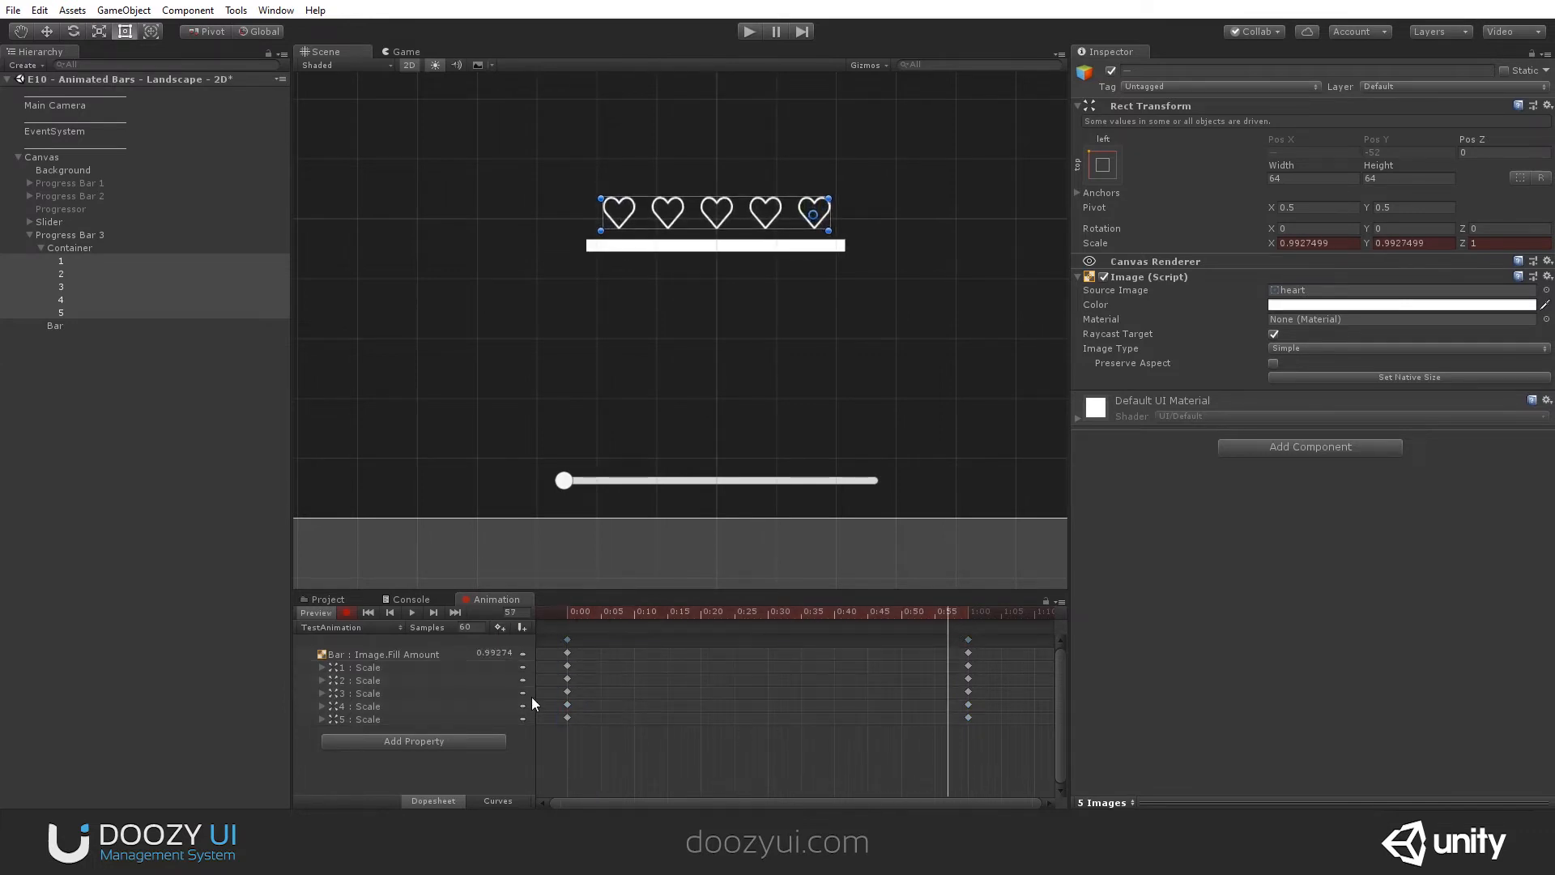
- Retime the scale keys to frames 0–10 for heart 1, 10–20 for heart 2 and 20–30 for heart 3
{"action": "left_click", "coordinate": [567, 666]}
{"action": "left_click_drag", "start_coordinate": [968, 666], "coordinate": [638, 687]}
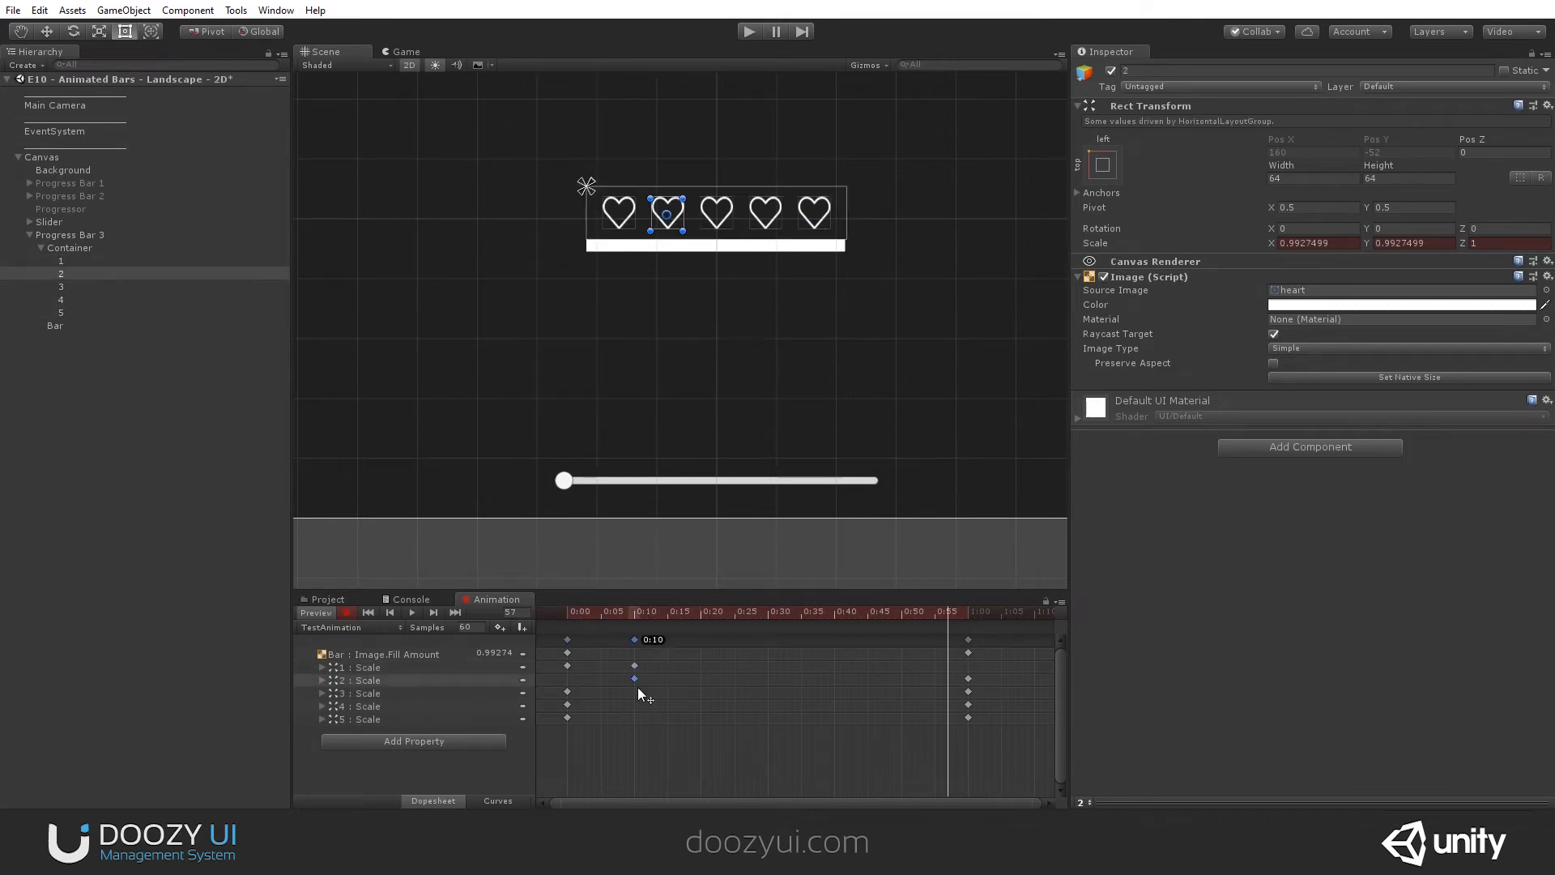
{"action": "left_click_drag", "start_coordinate": [969, 679], "coordinate": [698, 688]}
{"action": "left_click_drag", "start_coordinate": [566, 691], "coordinate": [706, 697]}
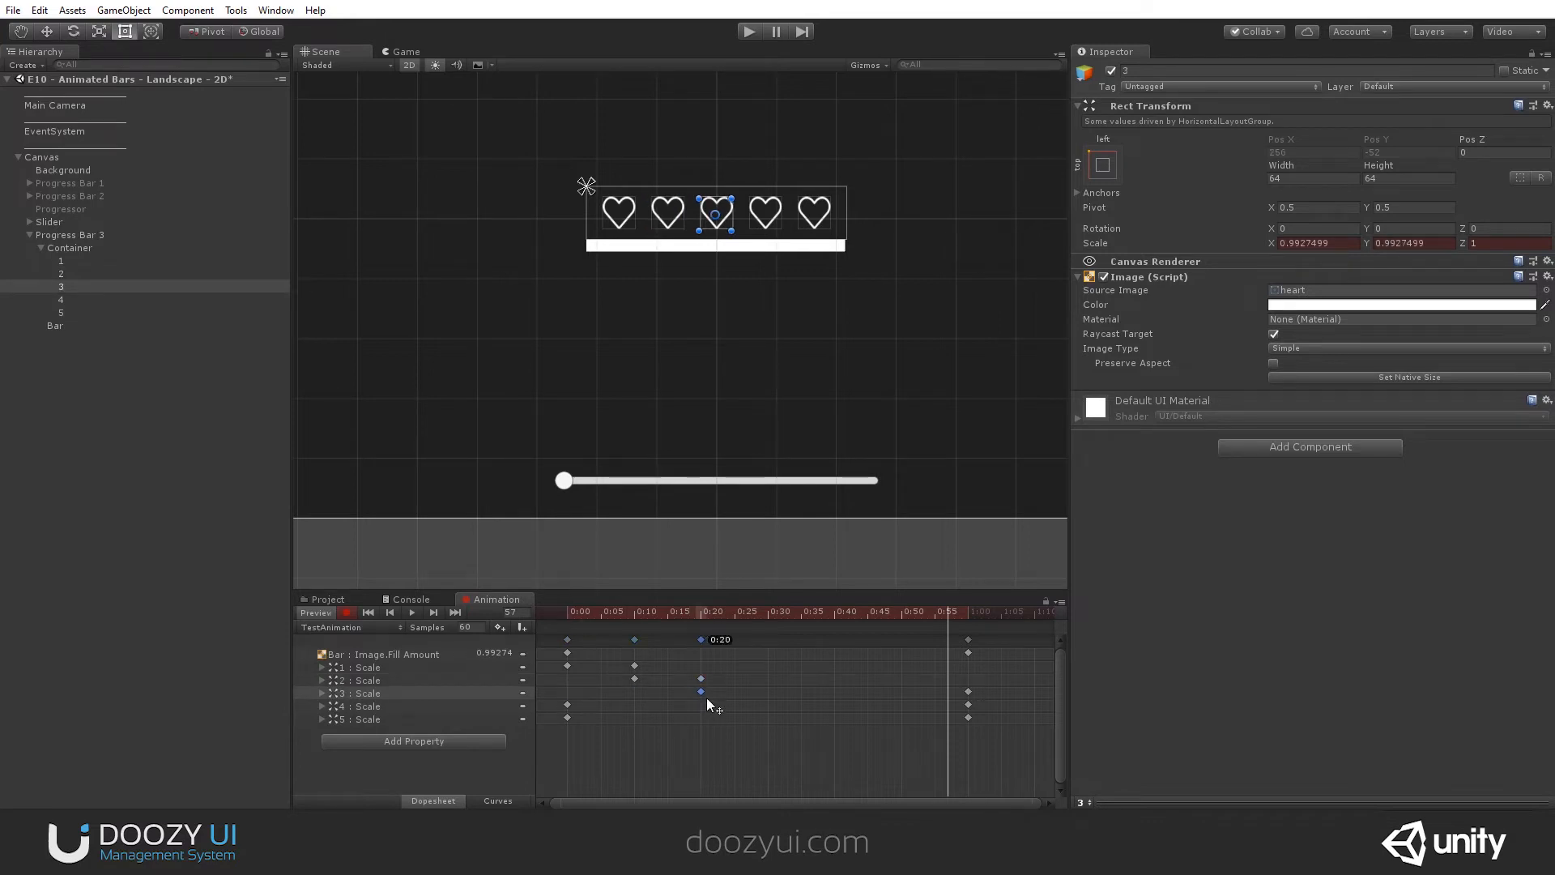
{"action": "left_click_drag", "start_coordinate": [968, 691], "coordinate": [772, 690]}
- Retime the scale keys to frames 30–40 for heart 4 and 40–50 for heart 5
{"action": "left_click_drag", "start_coordinate": [567, 703], "coordinate": [767, 705]}
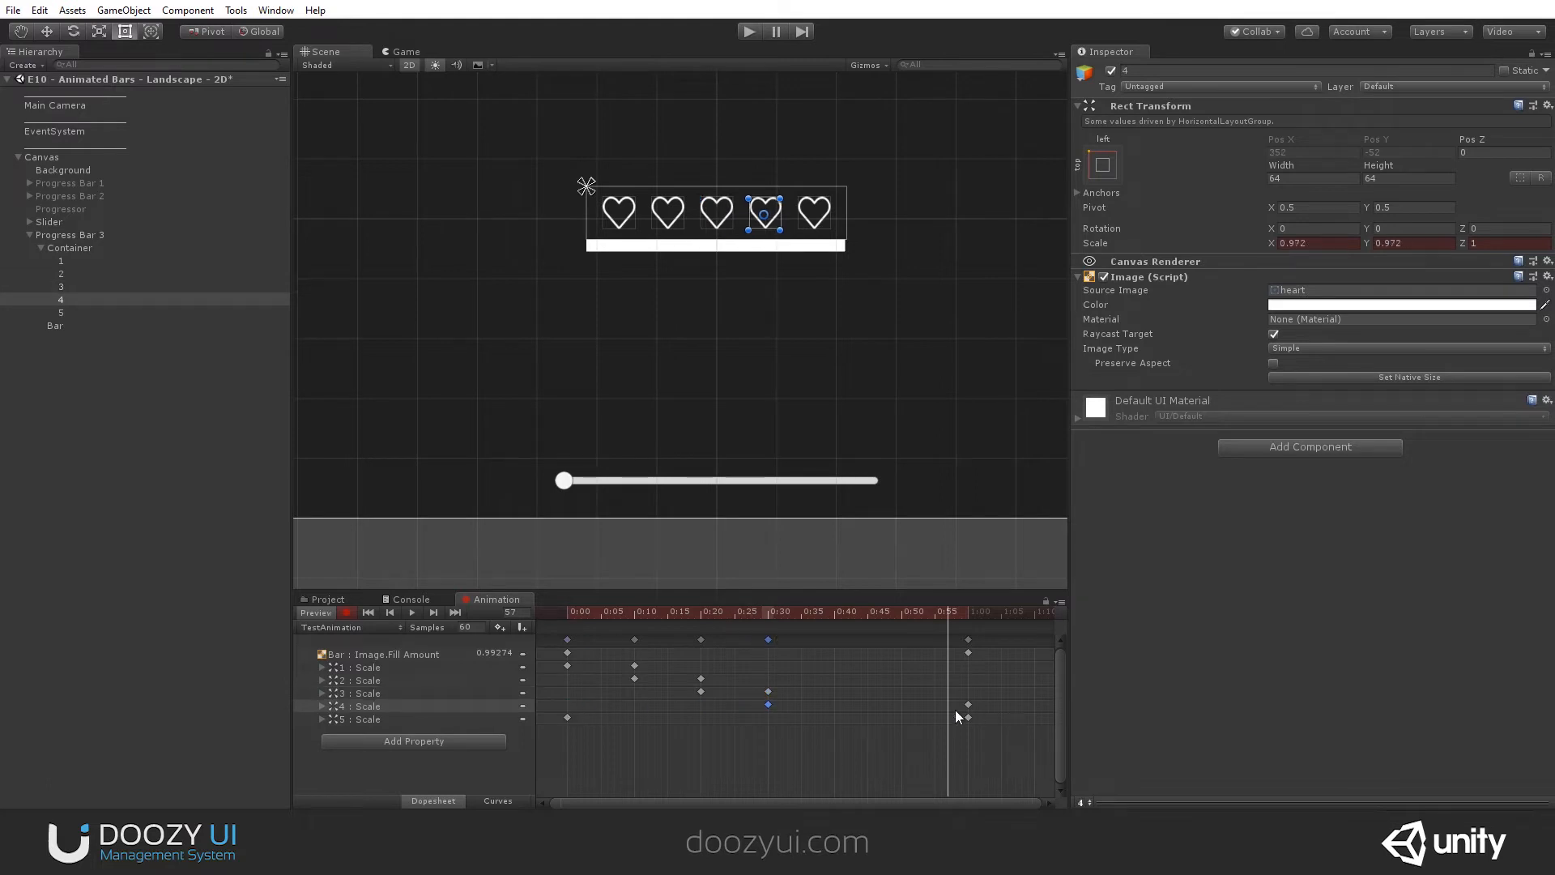
{"action": "left_click_drag", "start_coordinate": [968, 705], "coordinate": [834, 708]}
{"action": "left_click_drag", "start_coordinate": [567, 717], "coordinate": [834, 718]}
{"action": "left_click_drag", "start_coordinate": [970, 717], "coordinate": [909, 723]}
- Move Bar's final fill amount key to frame 50 and scrub the timeline to check the animation
{"action": "left_click_drag", "start_coordinate": [971, 653], "coordinate": [900, 659]}
{"action": "left_click_drag", "start_coordinate": [758, 629], "coordinate": [828, 666]}
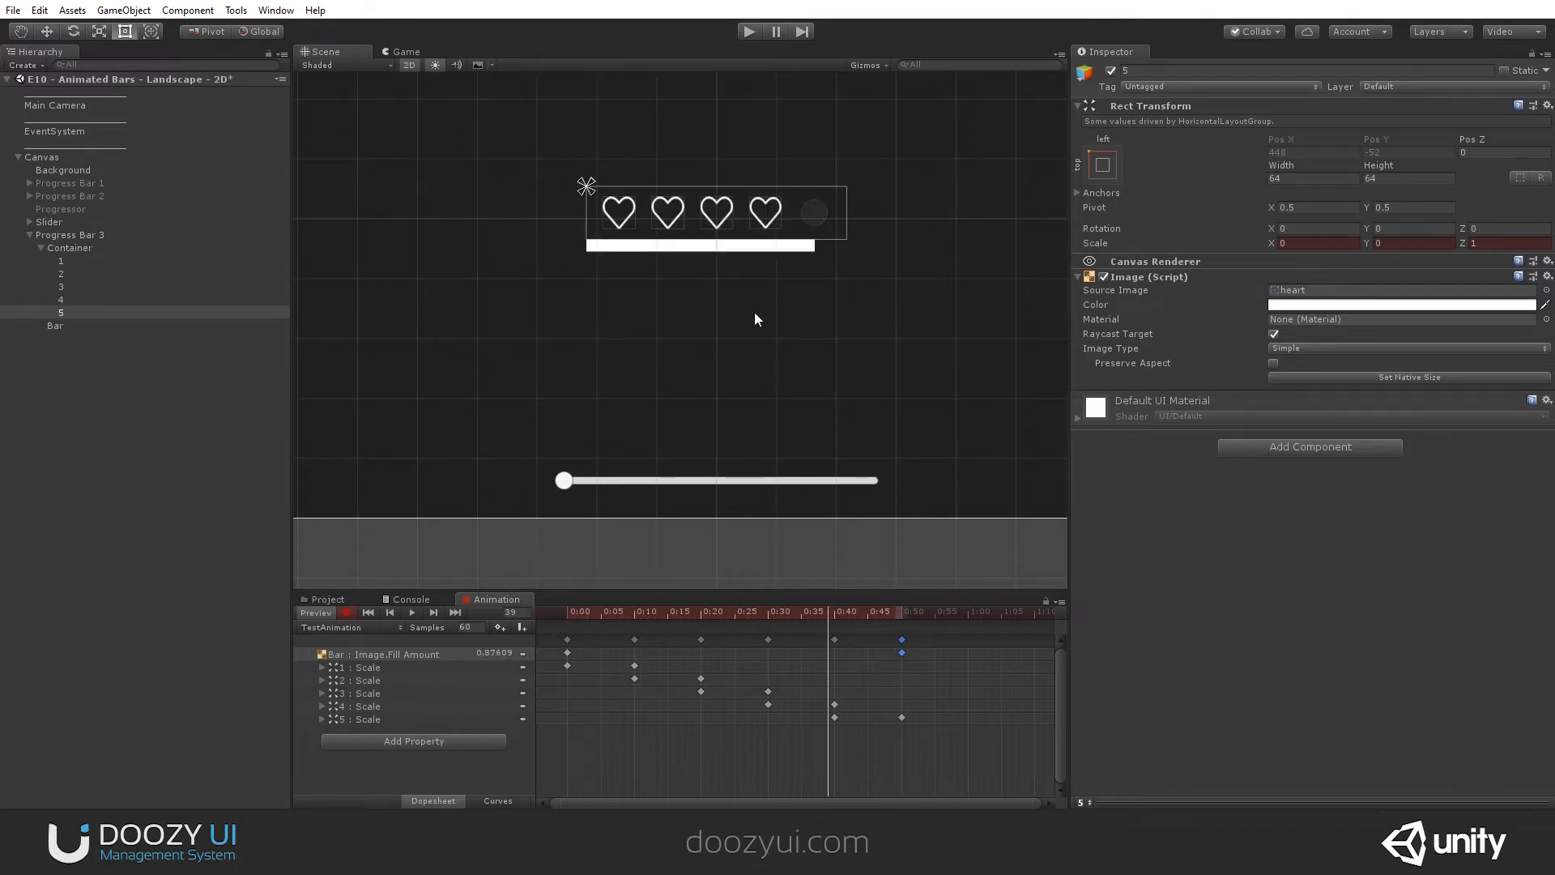
{"action": "left_click_drag", "start_coordinate": [766, 616], "coordinate": [570, 638]}
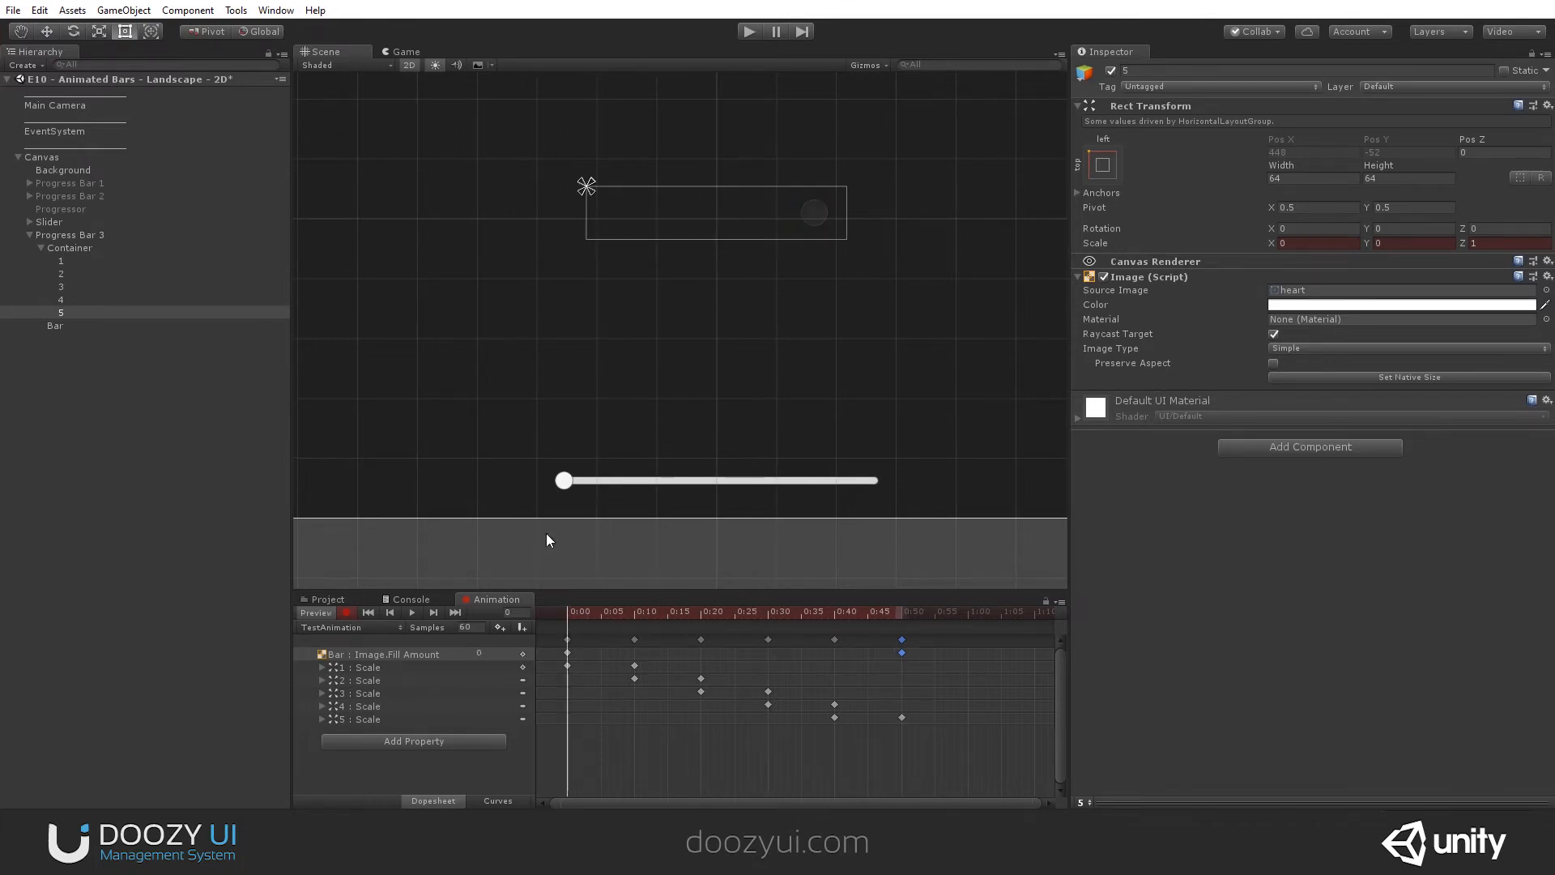
{"action": "left_click", "coordinate": [1337, 304]}
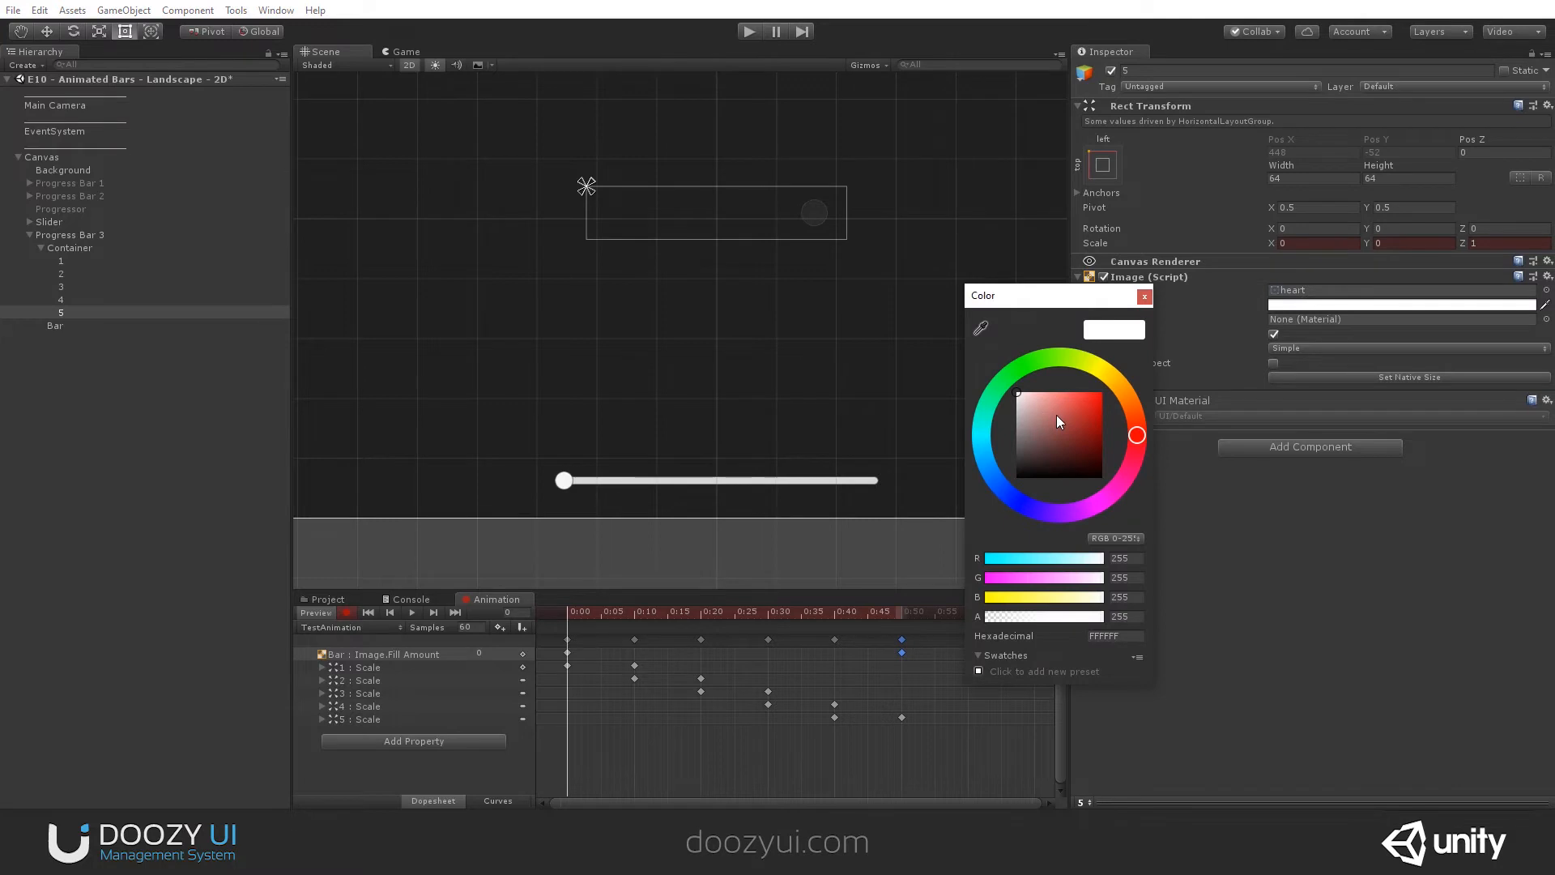
{"action": "left_click_drag", "start_coordinate": [1056, 415], "coordinate": [1106, 388]}
{"action": "left_click_drag", "start_coordinate": [767, 615], "coordinate": [740, 618]}
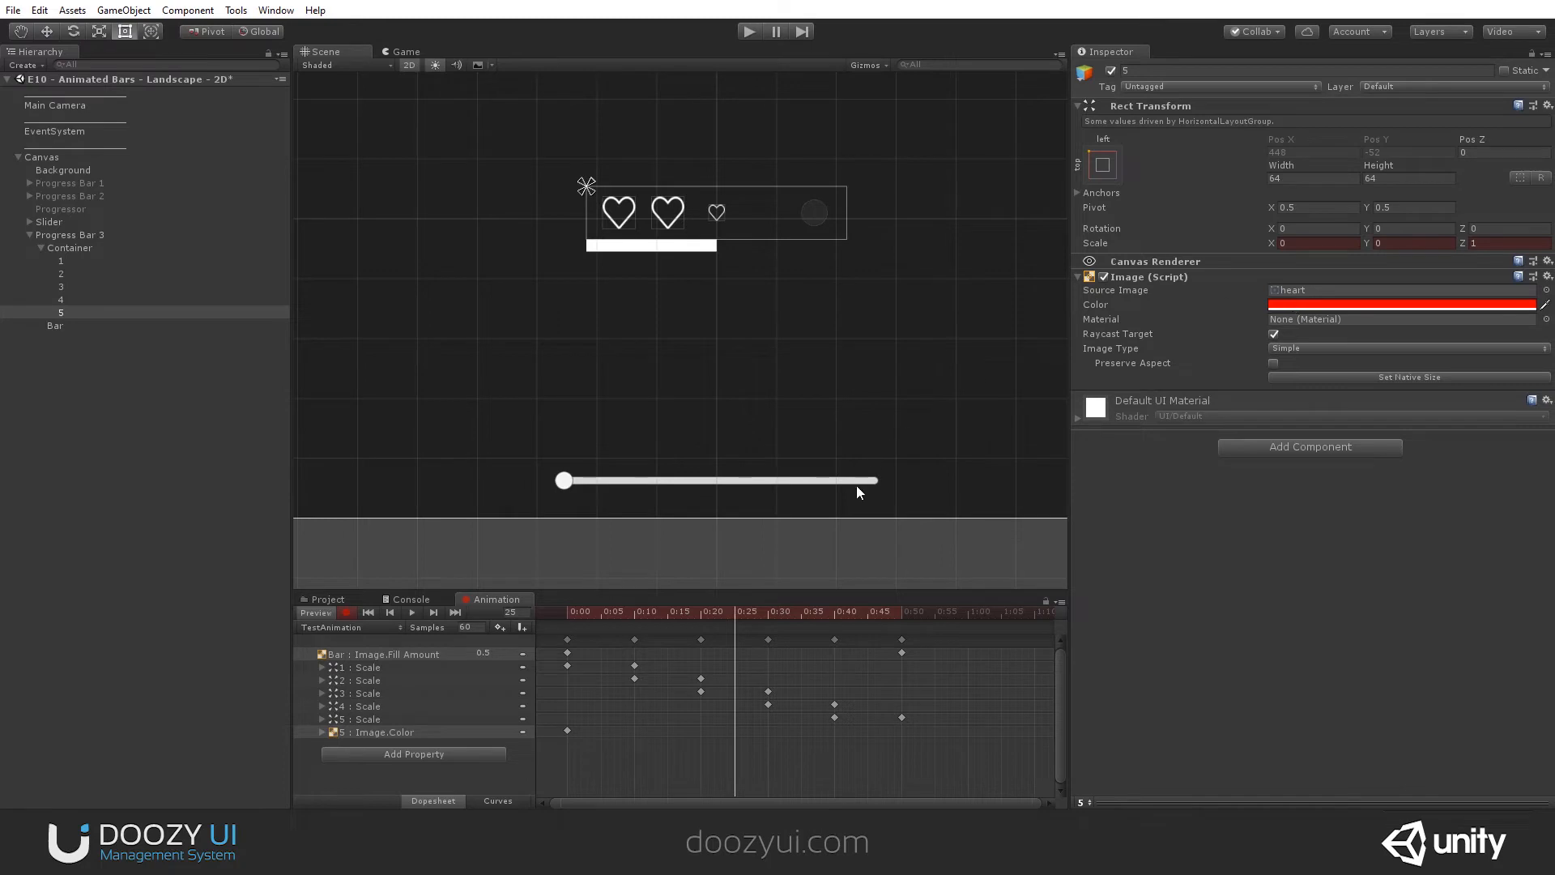
{"action": "key", "text": "ctrl+z"}
- Key Bar's image color as red at 0:00
{"action": "left_click", "coordinate": [56, 326]}
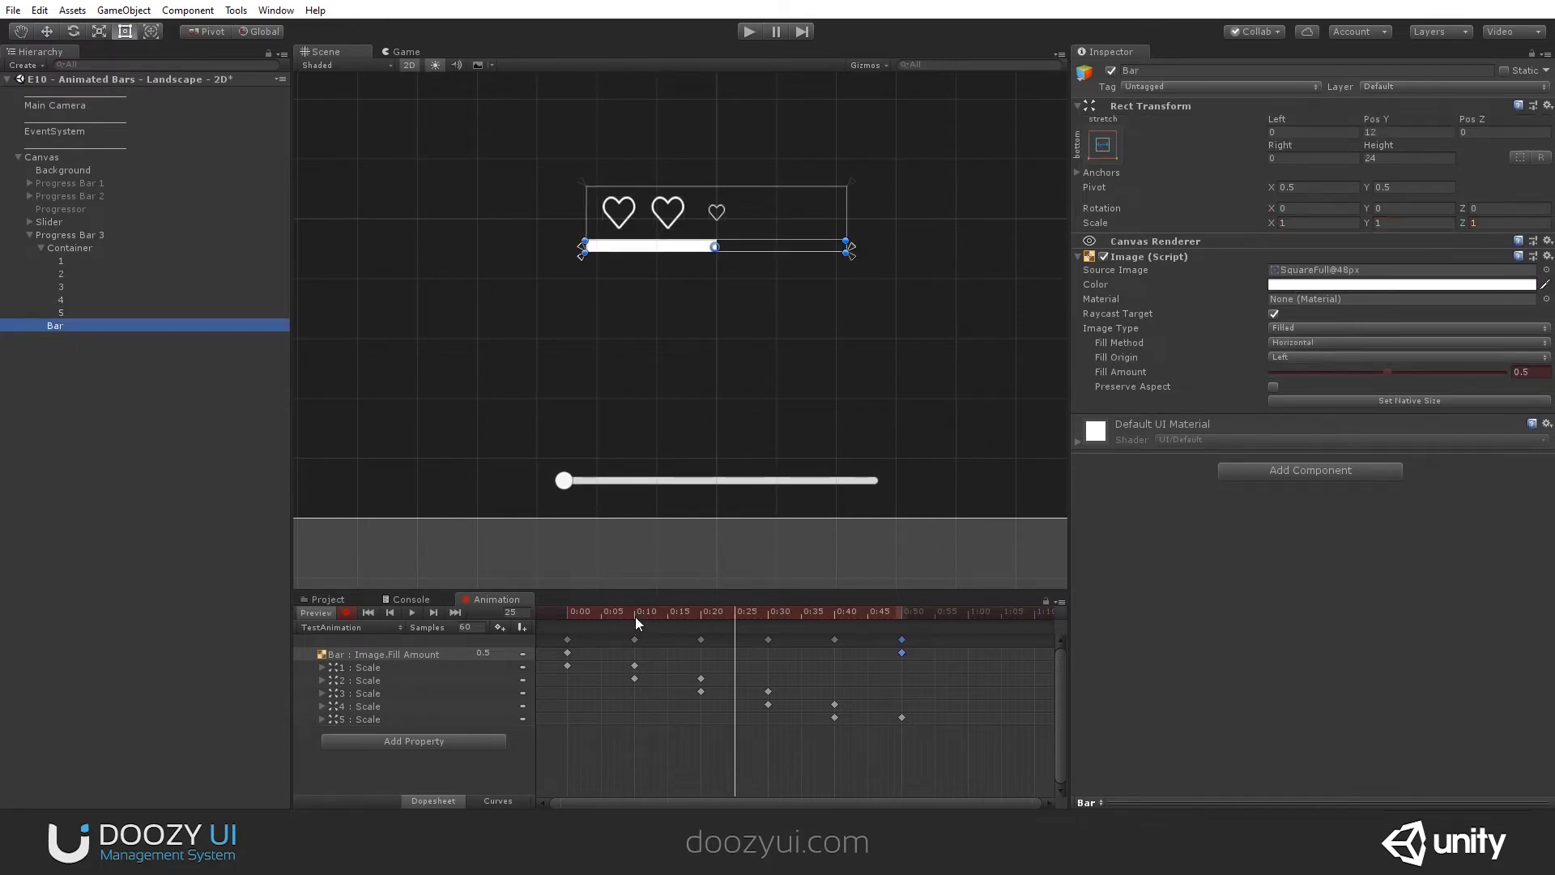
{"action": "left_click_drag", "start_coordinate": [635, 615], "coordinate": [568, 615]}
{"action": "left_click", "coordinate": [1350, 283]}
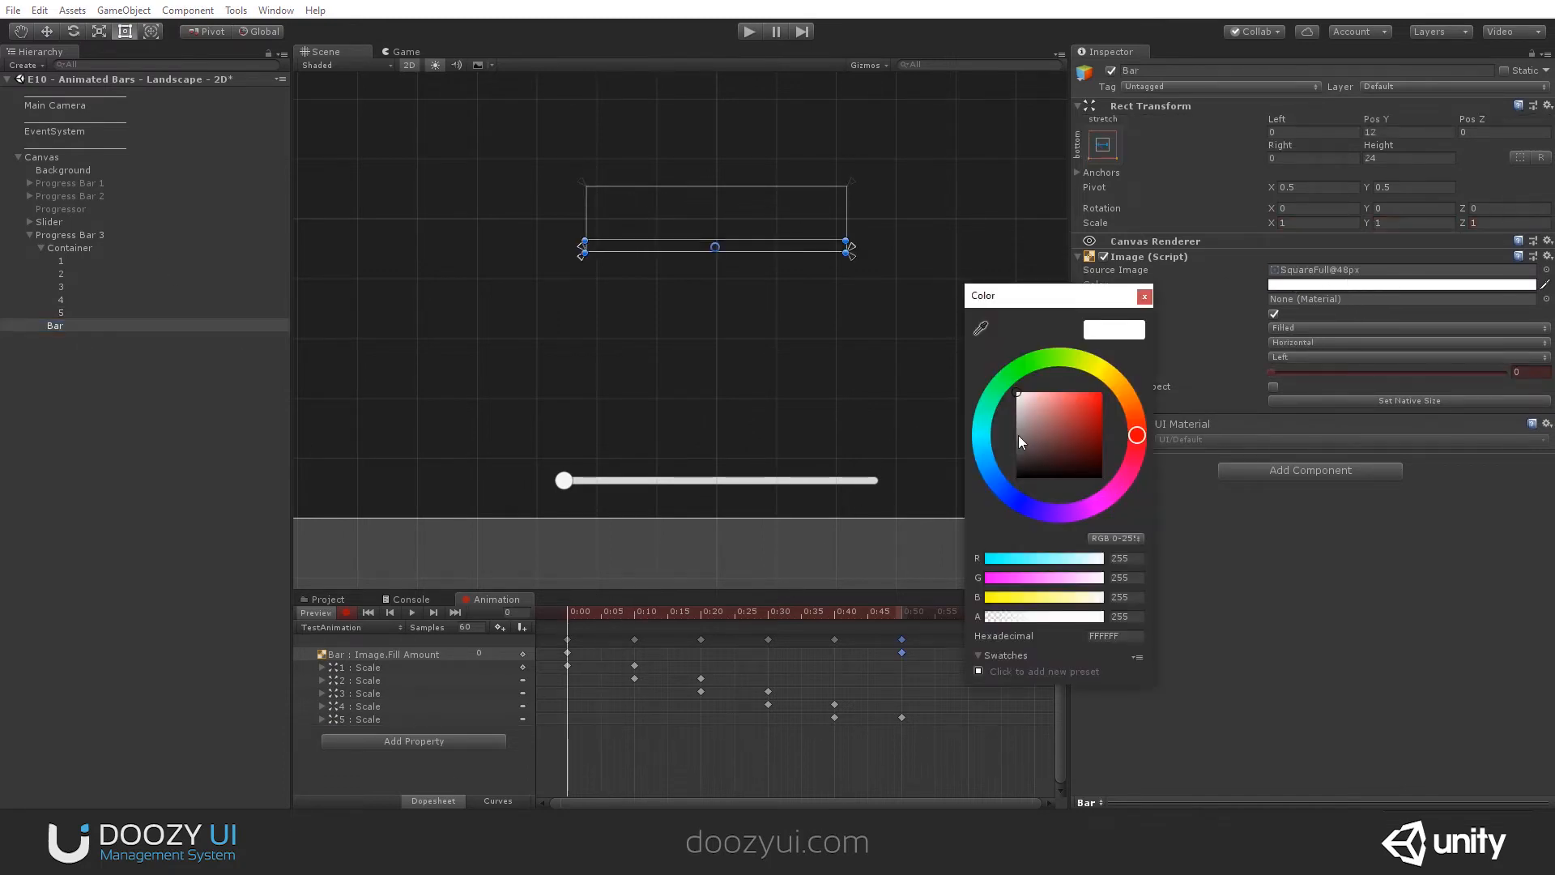
{"action": "left_click_drag", "start_coordinate": [1020, 435], "coordinate": [1197, 323]}
{"action": "left_click", "coordinate": [1143, 295]}
- Key Bar's image color as green at frame 50
{"action": "left_click_drag", "start_coordinate": [583, 616], "coordinate": [902, 628]}
{"action": "left_click", "coordinate": [1279, 285]}
{"action": "left_click", "coordinate": [1036, 357]}
{"action": "left_click", "coordinate": [1147, 295]}
- Key Bar's image color as yellow FFE600 at frame 25 and scrub through the color change
{"action": "left_click_drag", "start_coordinate": [810, 615], "coordinate": [732, 623]}
{"action": "left_click", "coordinate": [1333, 283]}
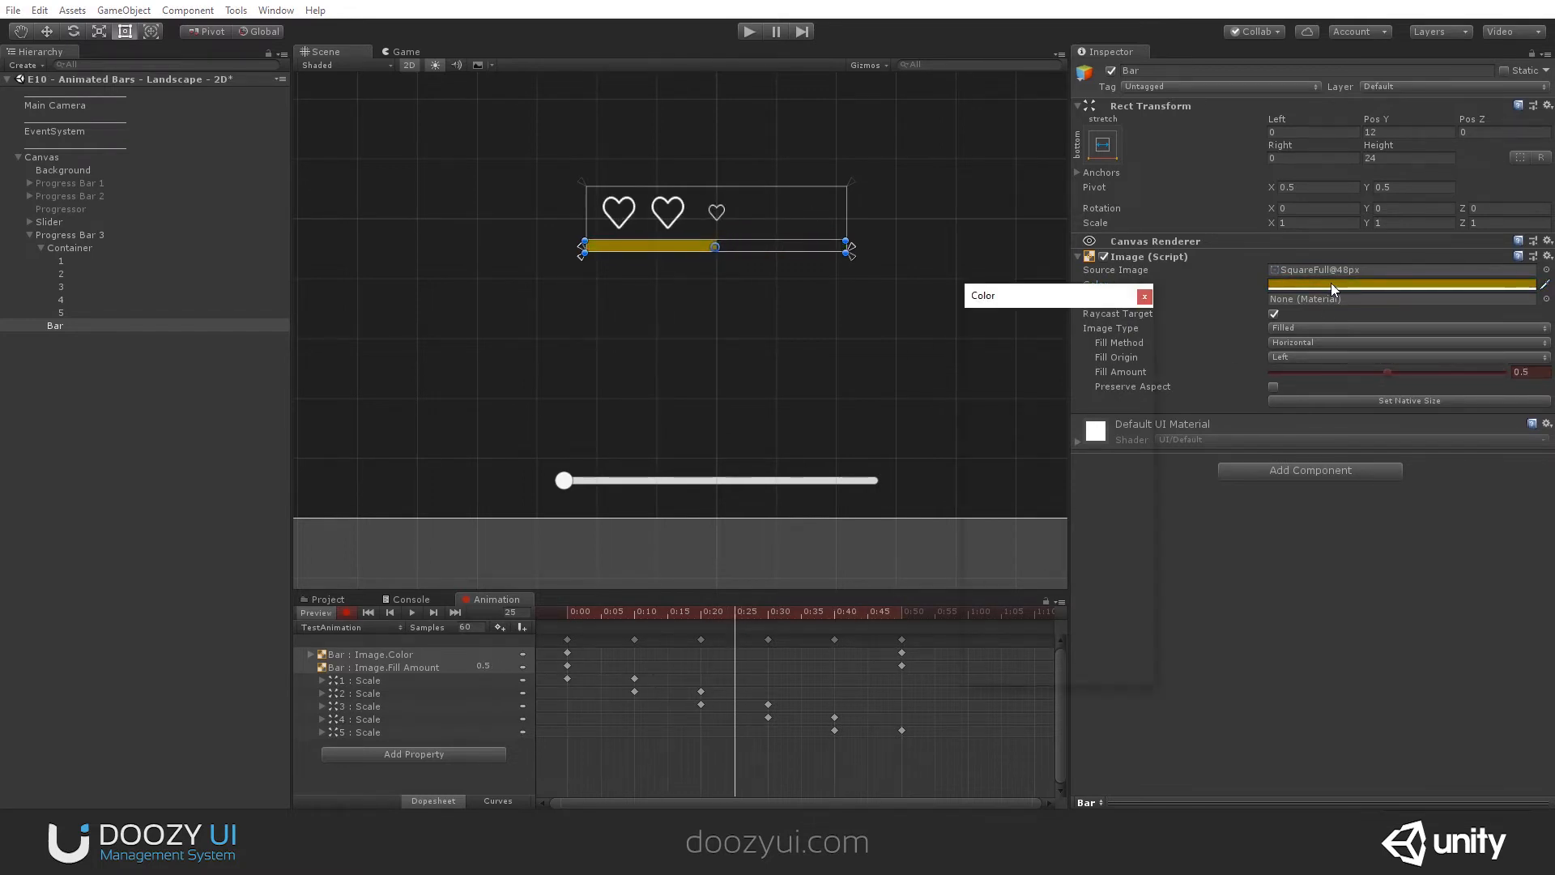
{"action": "left_click_drag", "start_coordinate": [1093, 415], "coordinate": [1100, 393]}
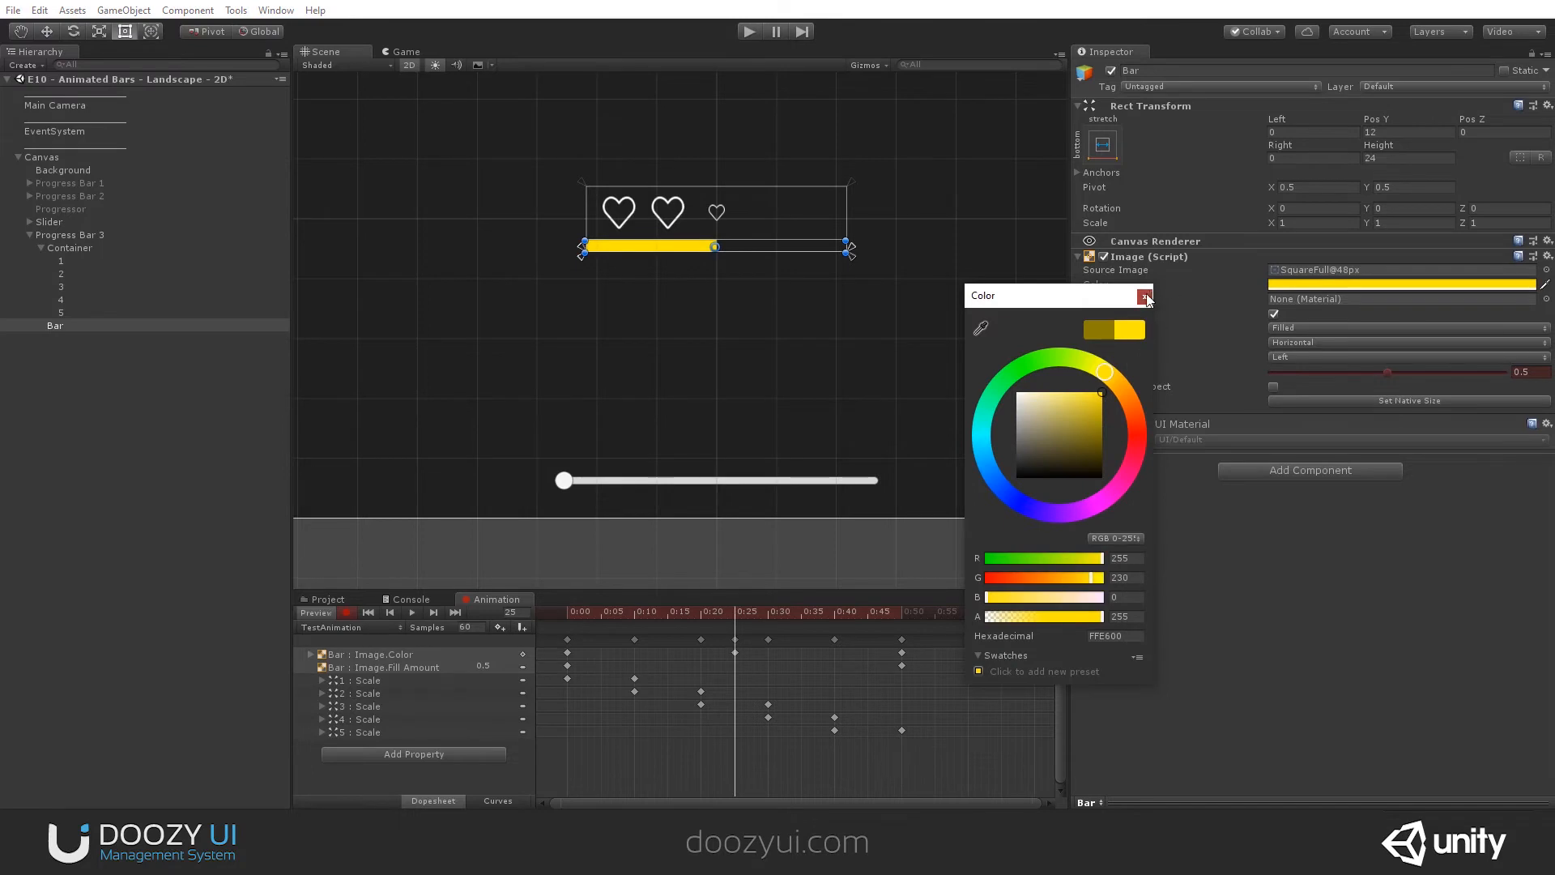
{"action": "left_click", "coordinate": [1144, 297]}
{"action": "left_click_drag", "start_coordinate": [697, 614], "coordinate": [747, 620]}
{"action": "left_click_drag", "start_coordinate": [615, 623], "coordinate": [900, 653]}
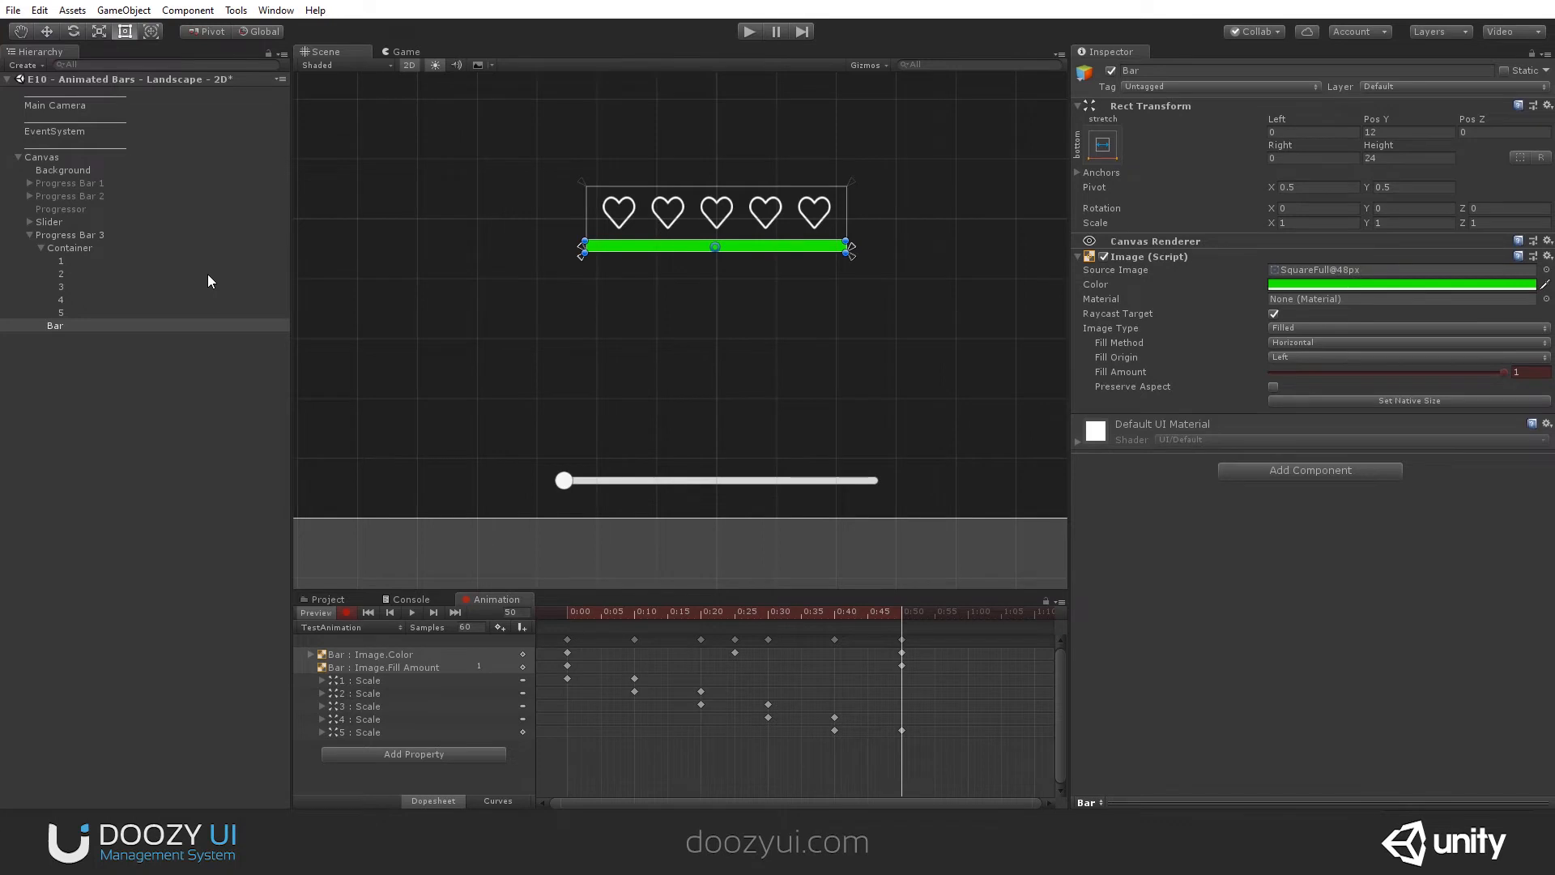
- With recording off, enable Child Force Expand width on Container's Horizontal Layout Group and scrub the animation back to 0:00
{"action": "left_click", "coordinate": [65, 248]}
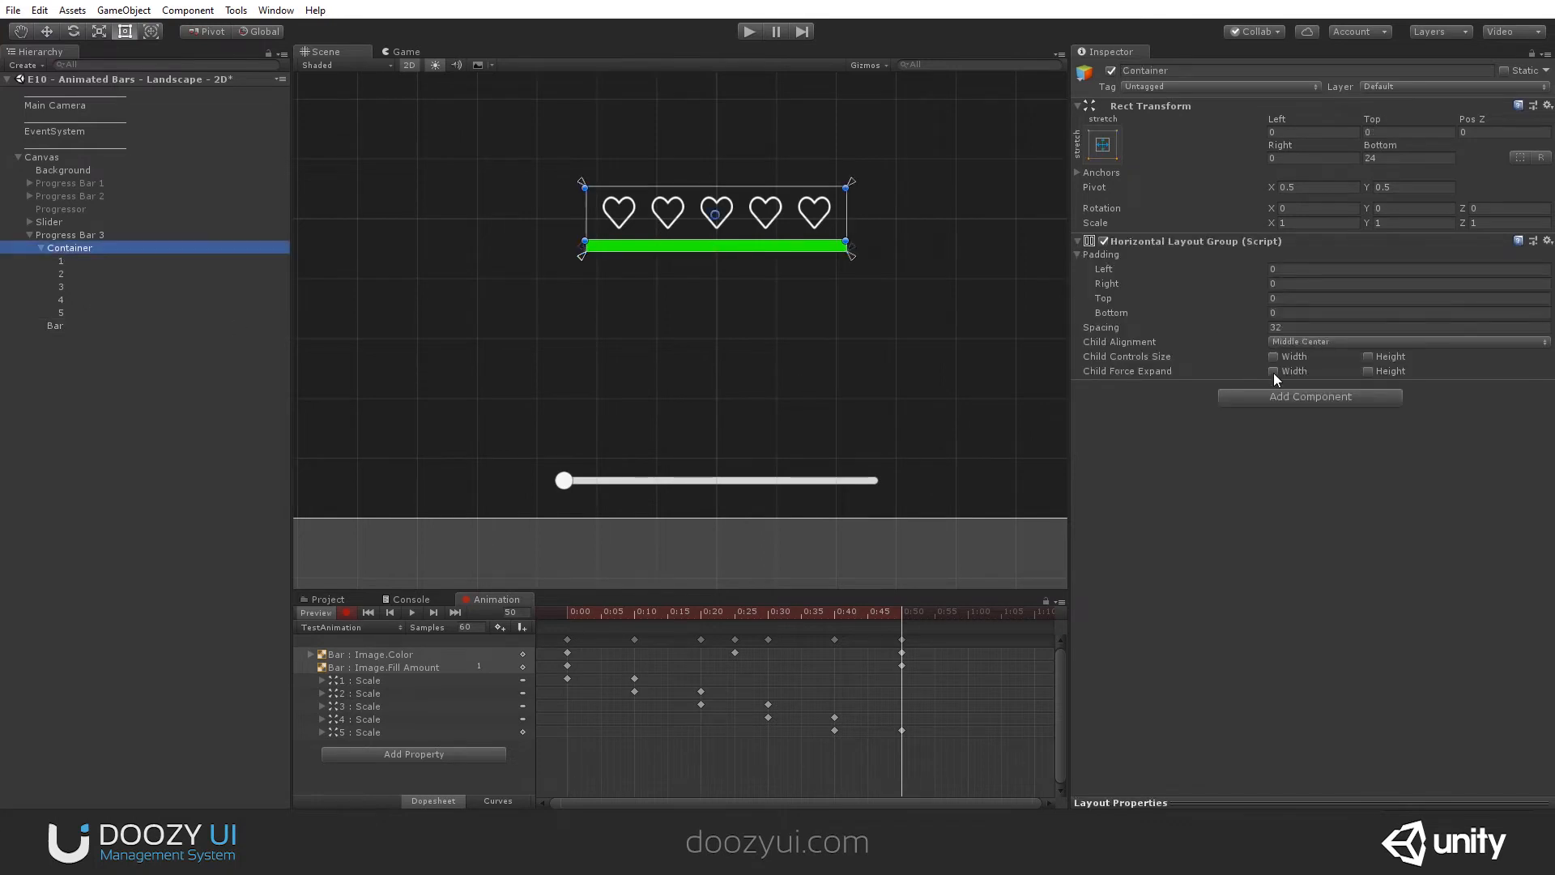
{"action": "left_click", "coordinate": [1273, 371]}
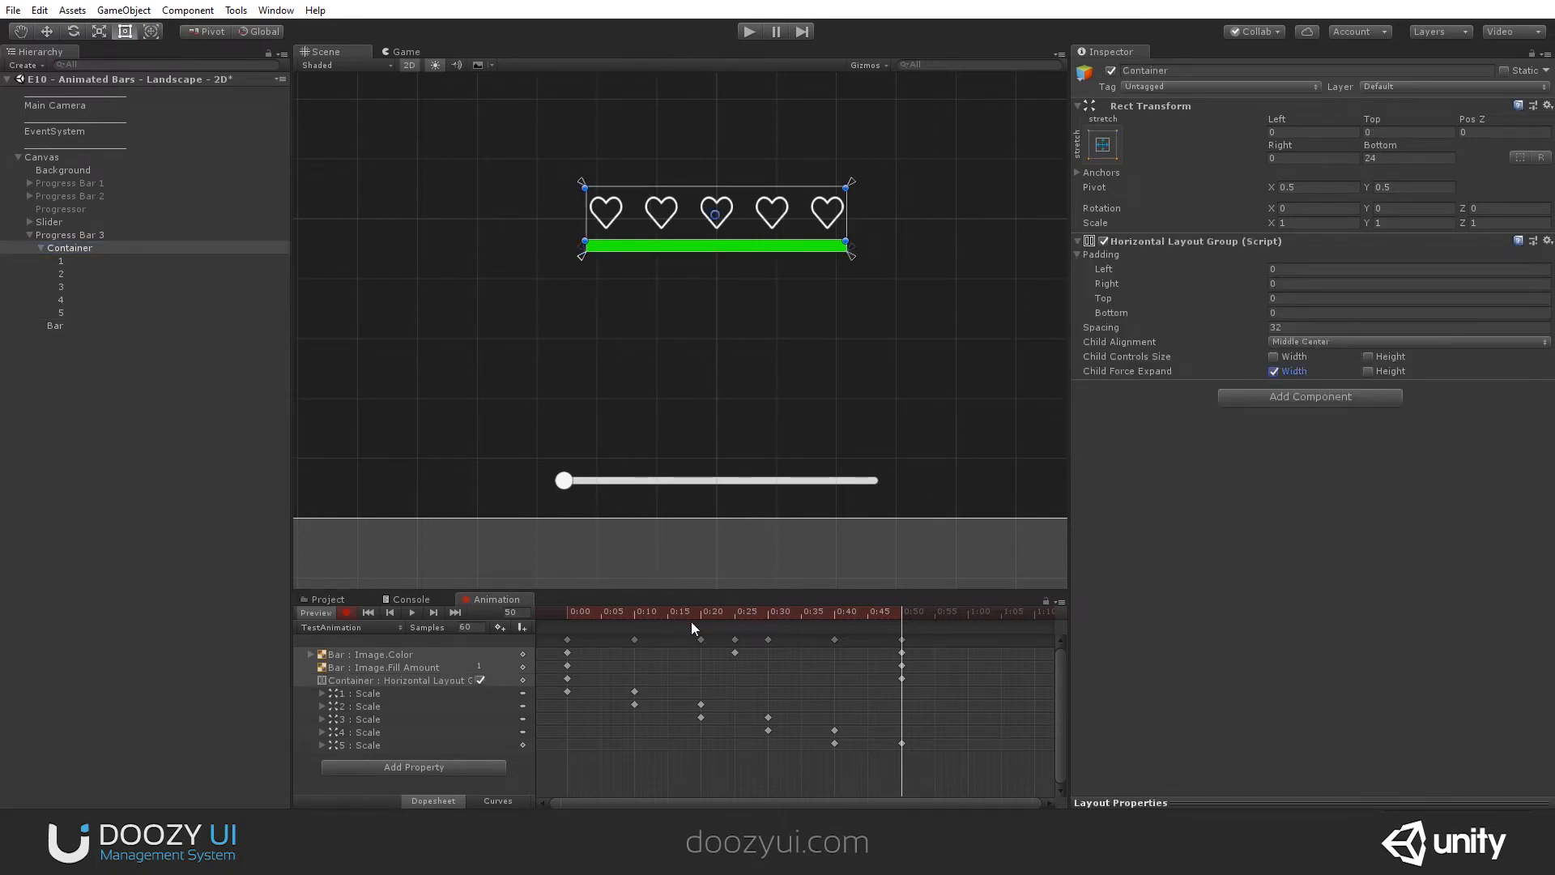
{"action": "key", "text": "ctrl+z"}
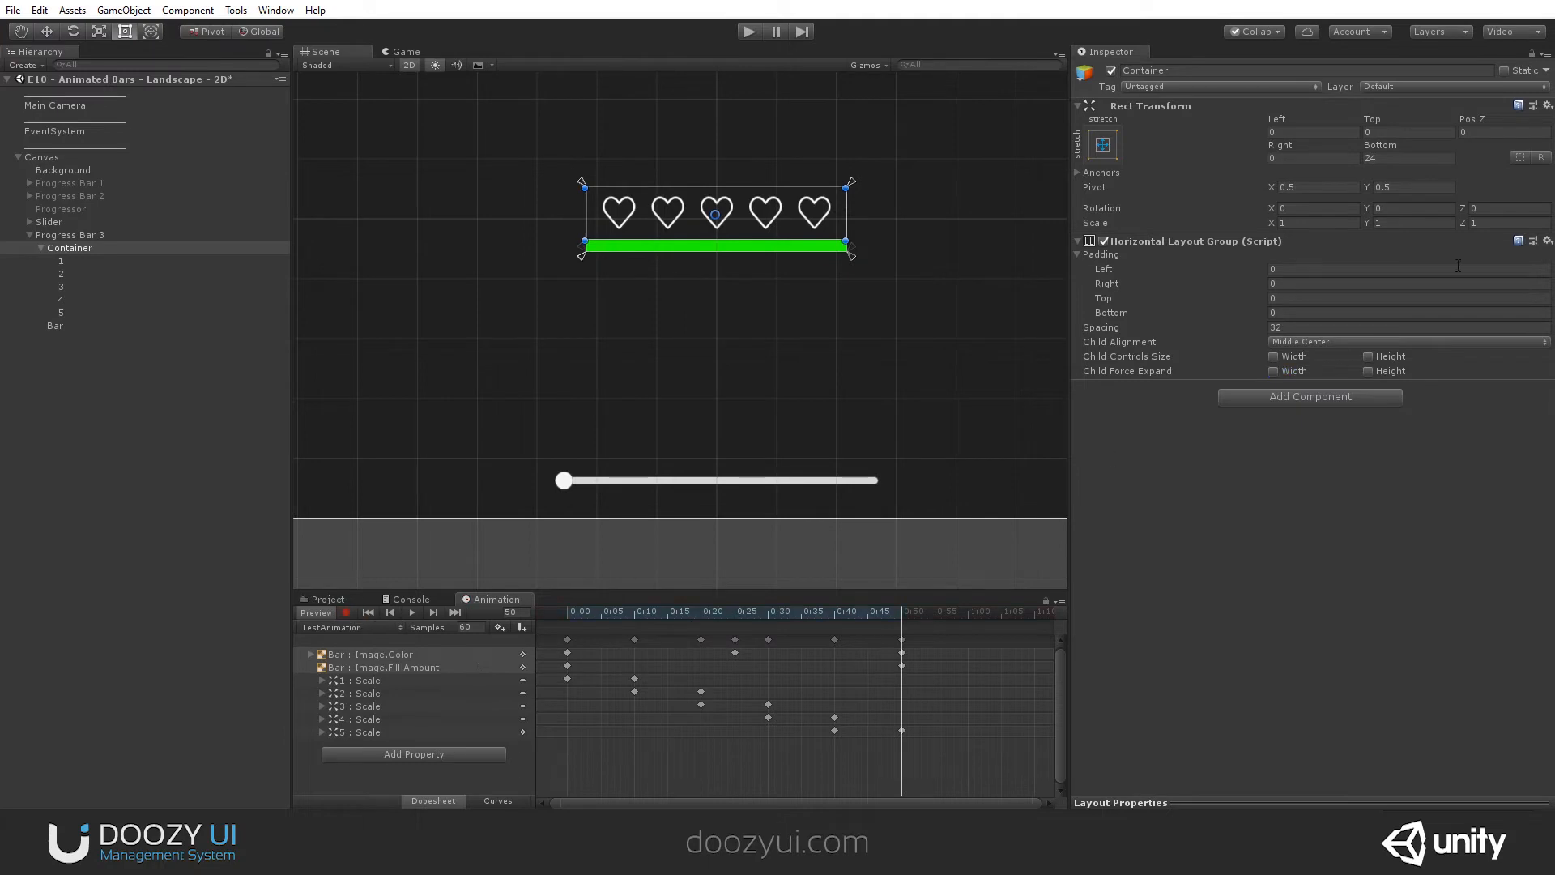
{"action": "left_click", "coordinate": [1274, 371]}
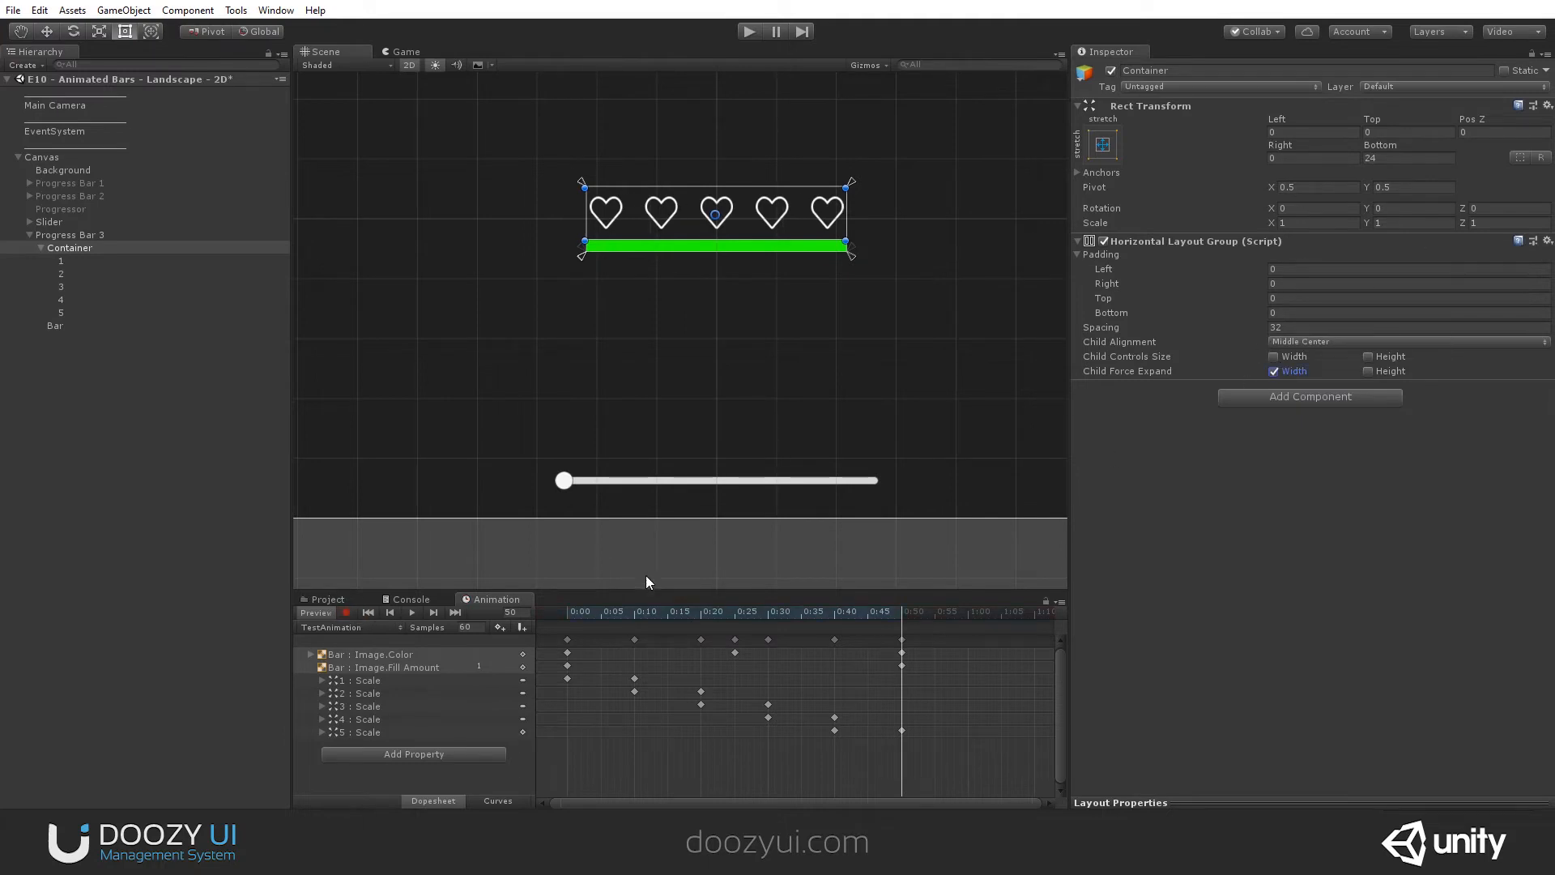
{"action": "mouse_move", "coordinate": [808, 615]}
{"action": "left_mouse_down"}
{"action": "mouse_move", "coordinate": [547, 620]}
{"action": "mouse_move", "coordinate": [900, 606]}
{"action": "mouse_move", "coordinate": [808, 616]}
{"action": "left_mouse_up"}
{"action": "left_click_drag", "start_coordinate": [716, 625], "coordinate": [564, 647]}
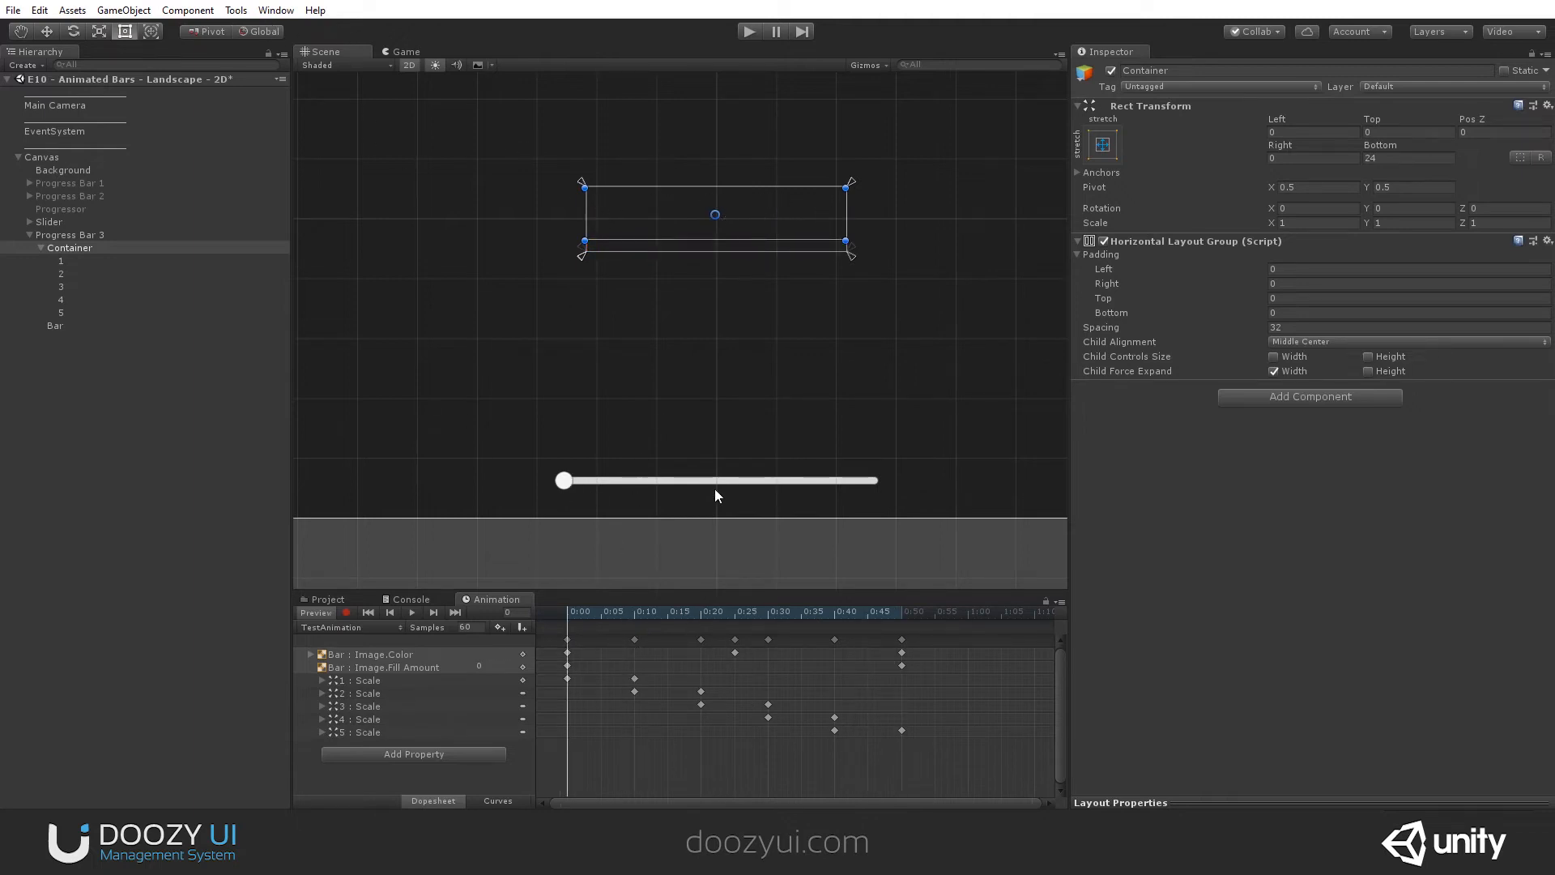
- Open Progress Bar 3's Animator controller and stack the Entry, Any State and Exit nodes in a column beside TestAnimation
{"action": "left_click", "coordinate": [56, 235]}
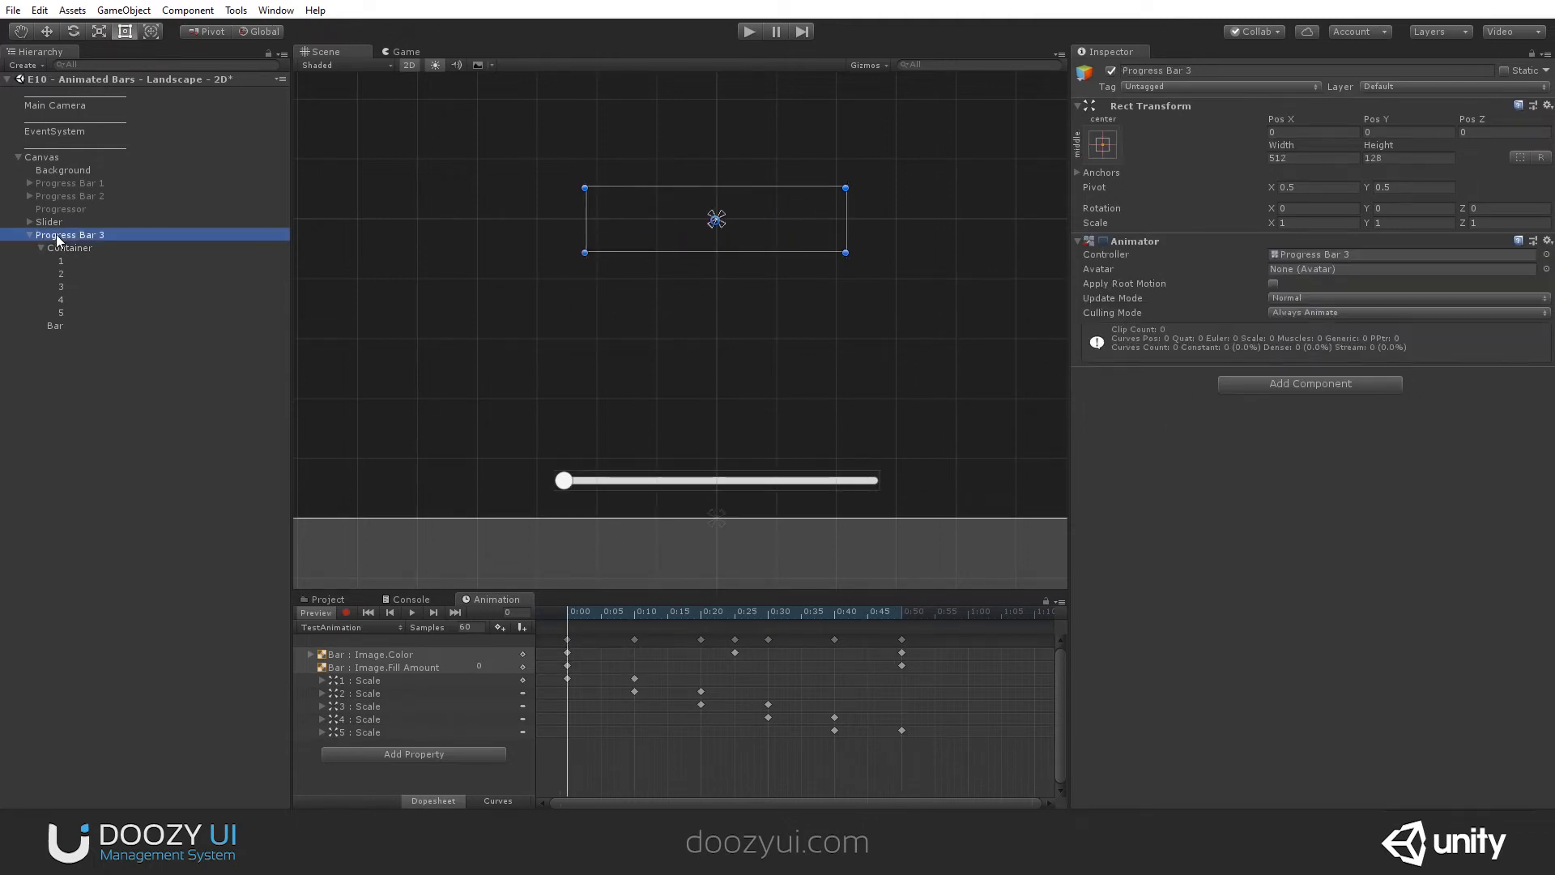
{"action": "double_click", "coordinate": [1330, 254]}
{"action": "middle_click_drag", "start_coordinate": [829, 106], "coordinate": [798, 199]}
{"action": "left_click_drag", "start_coordinate": [694, 180], "coordinate": [764, 260]}
{"action": "scroll", "coordinate": [763, 260], "scroll_direction": "down", "scroll_amount": 5}
{"action": "middle_click_drag", "start_coordinate": [765, 235], "coordinate": [795, 201]}
{"action": "scroll", "coordinate": [794, 187], "scroll_direction": "up", "scroll_amount": 5}
{"action": "scroll", "coordinate": [1013, 261], "scroll_direction": "down", "scroll_amount": 2}
{"action": "left_click_drag", "start_coordinate": [1045, 279], "coordinate": [731, 321]}
{"action": "left_click_drag", "start_coordinate": [707, 238], "coordinate": [709, 296]}
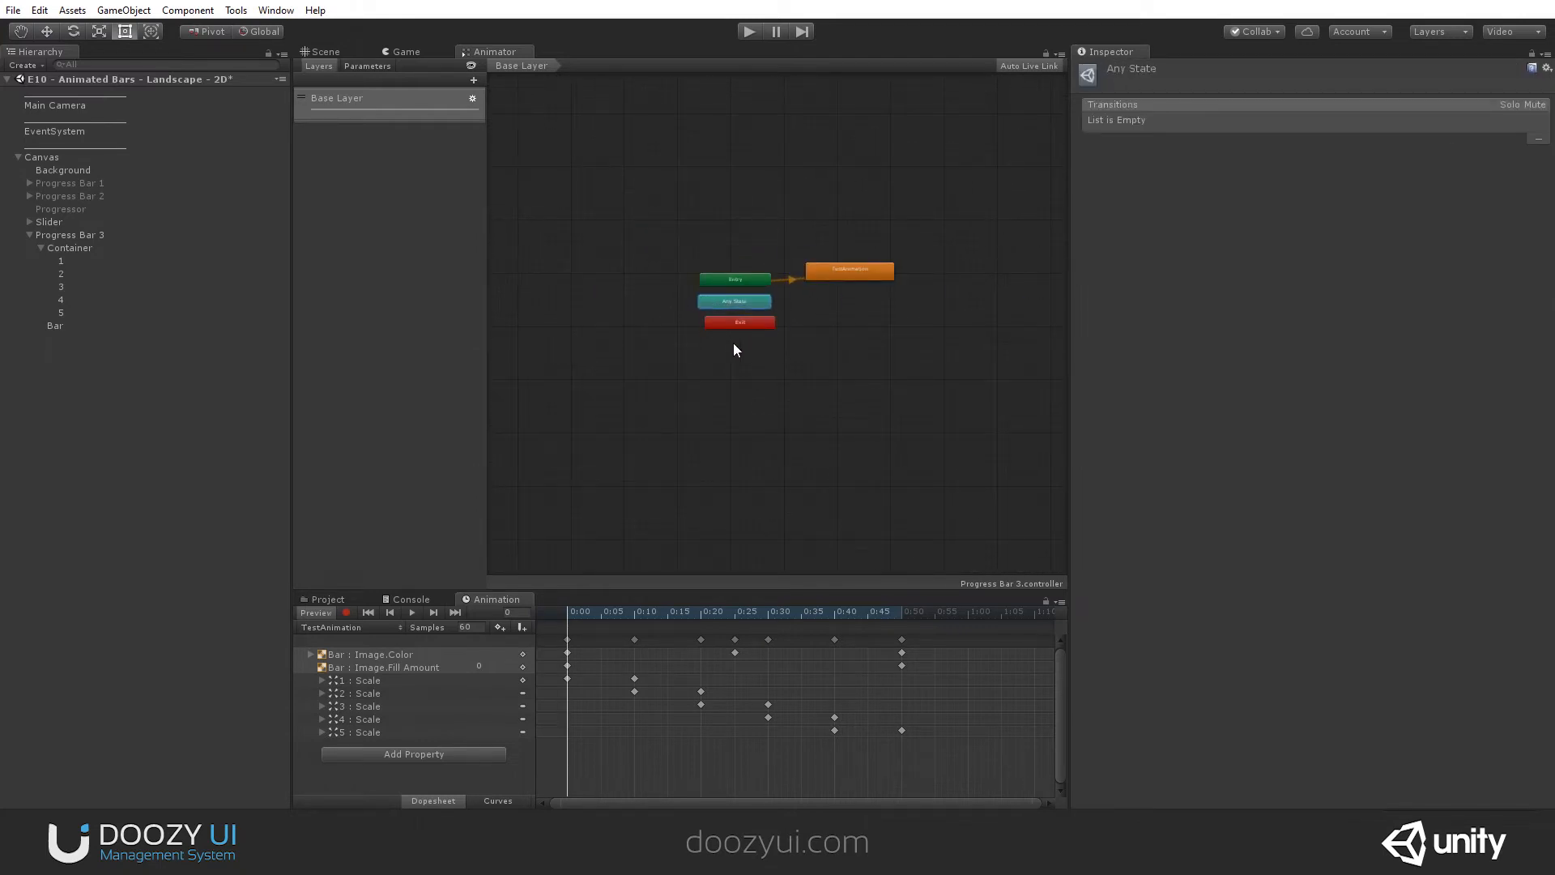
{"action": "left_click_drag", "start_coordinate": [731, 327], "coordinate": [725, 326]}
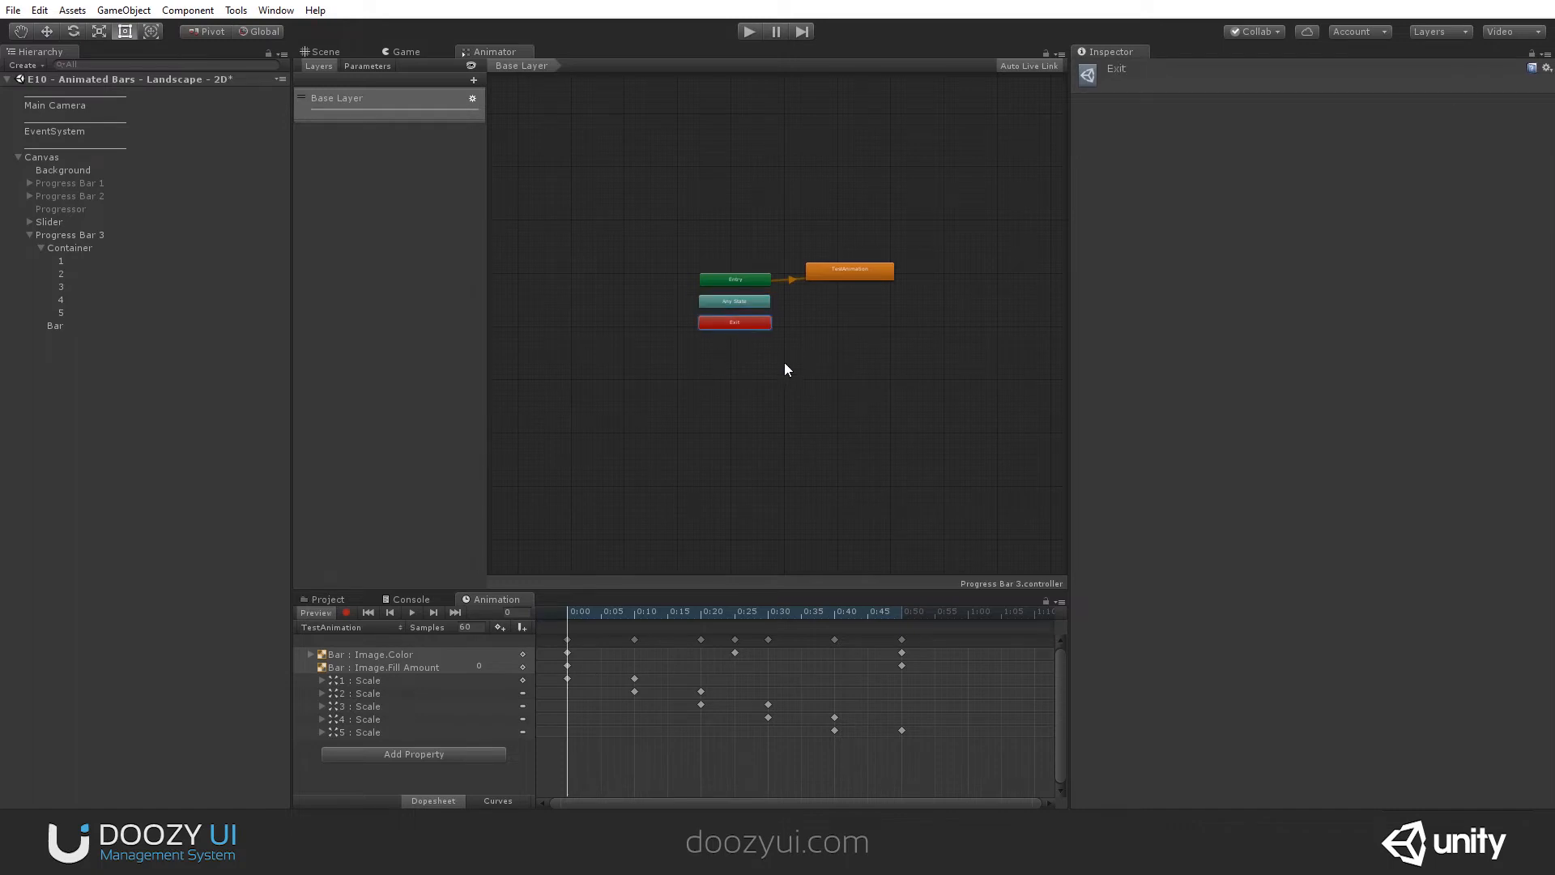
{"action": "scroll", "coordinate": [828, 285], "scroll_direction": "up", "scroll_amount": 5}
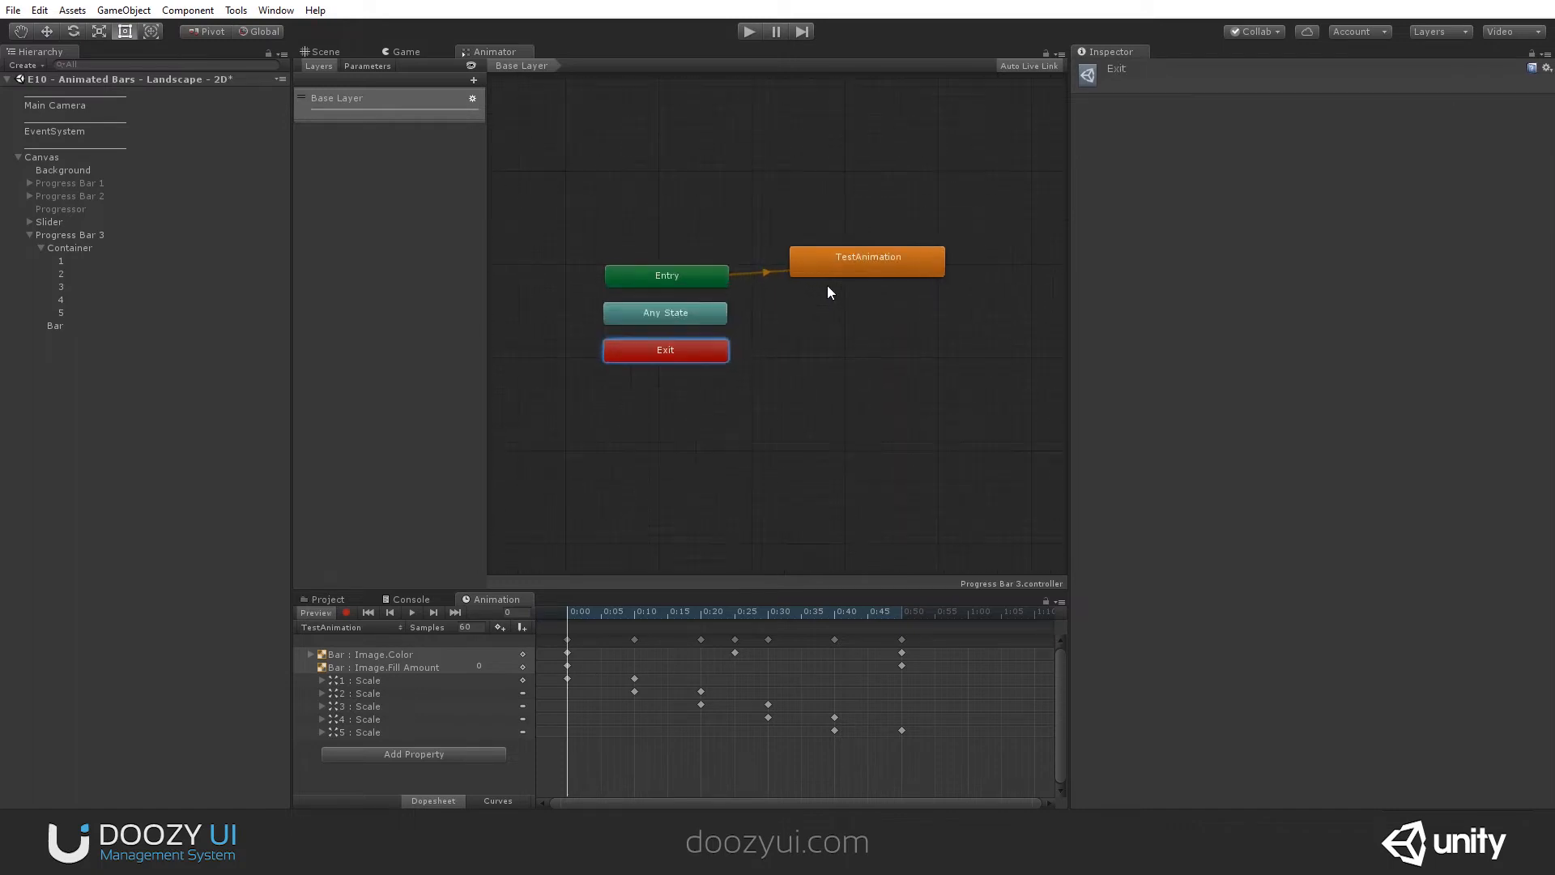
- Show the Animator controller's parameters and look at the parameter types that can be added
{"action": "left_click", "coordinate": [366, 67]}
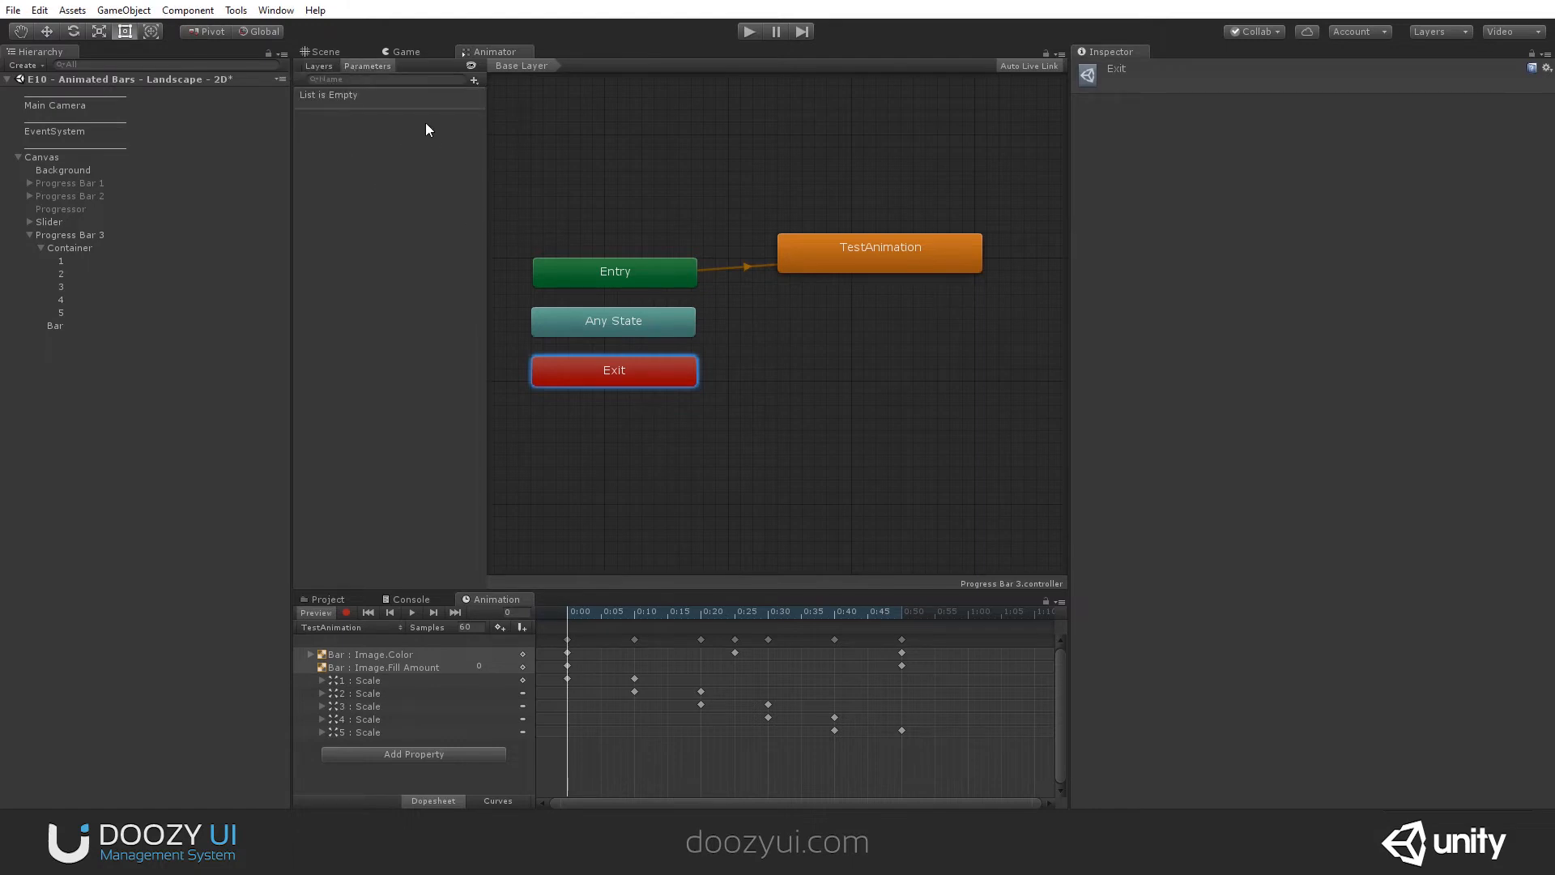
{"action": "left_click", "coordinate": [474, 81]}
{"action": "left_click", "coordinate": [423, 192]}
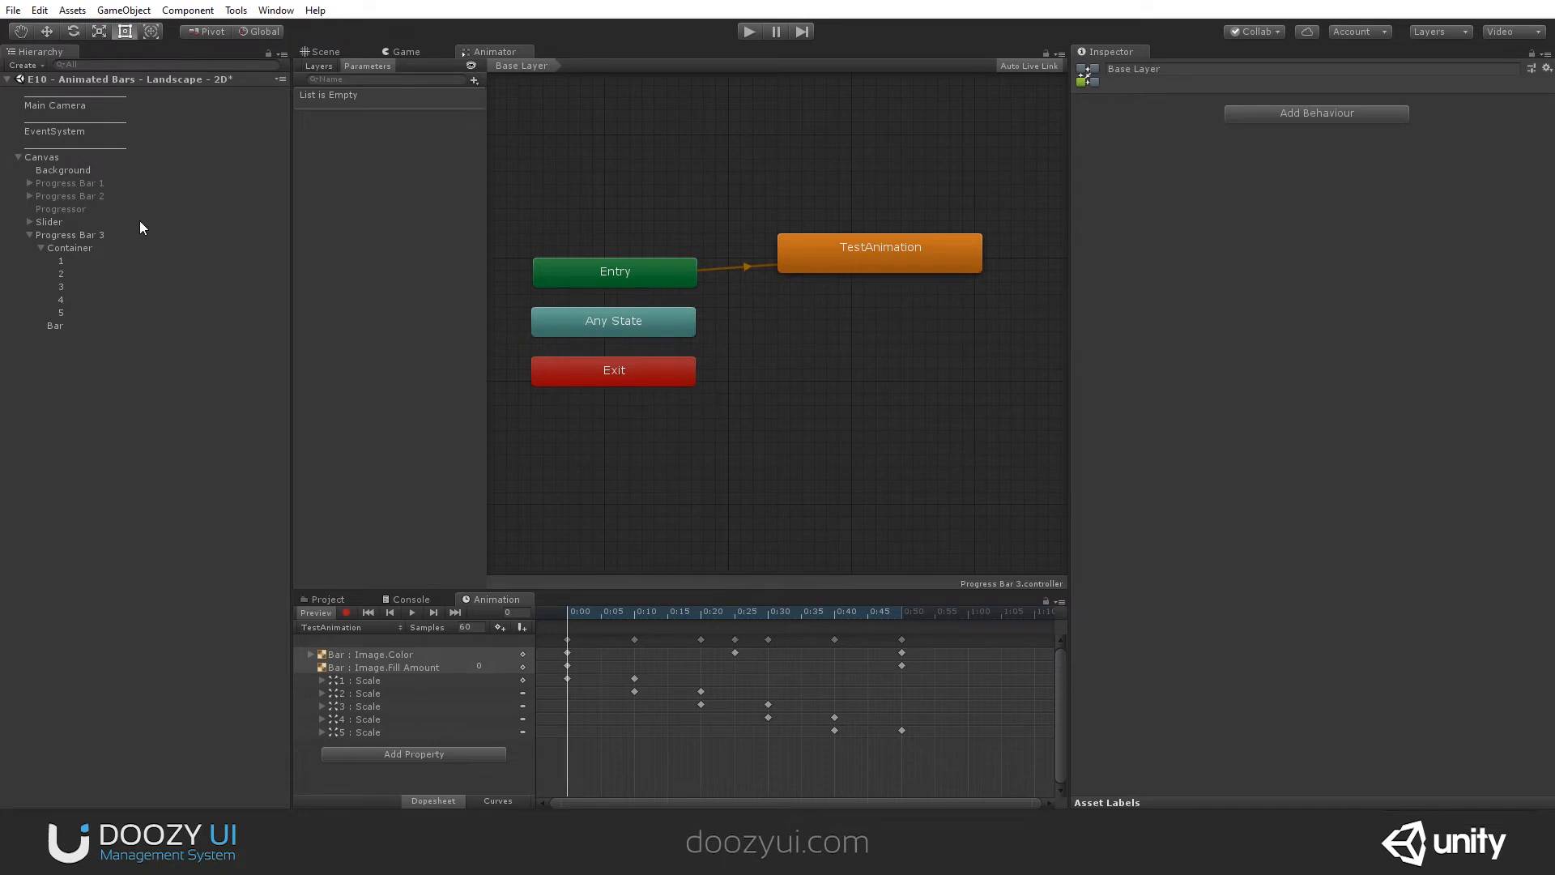
- Add a Progress Target Animator component to Progress Bar 3 and check the animator linked to it
{"action": "left_click", "coordinate": [90, 235]}
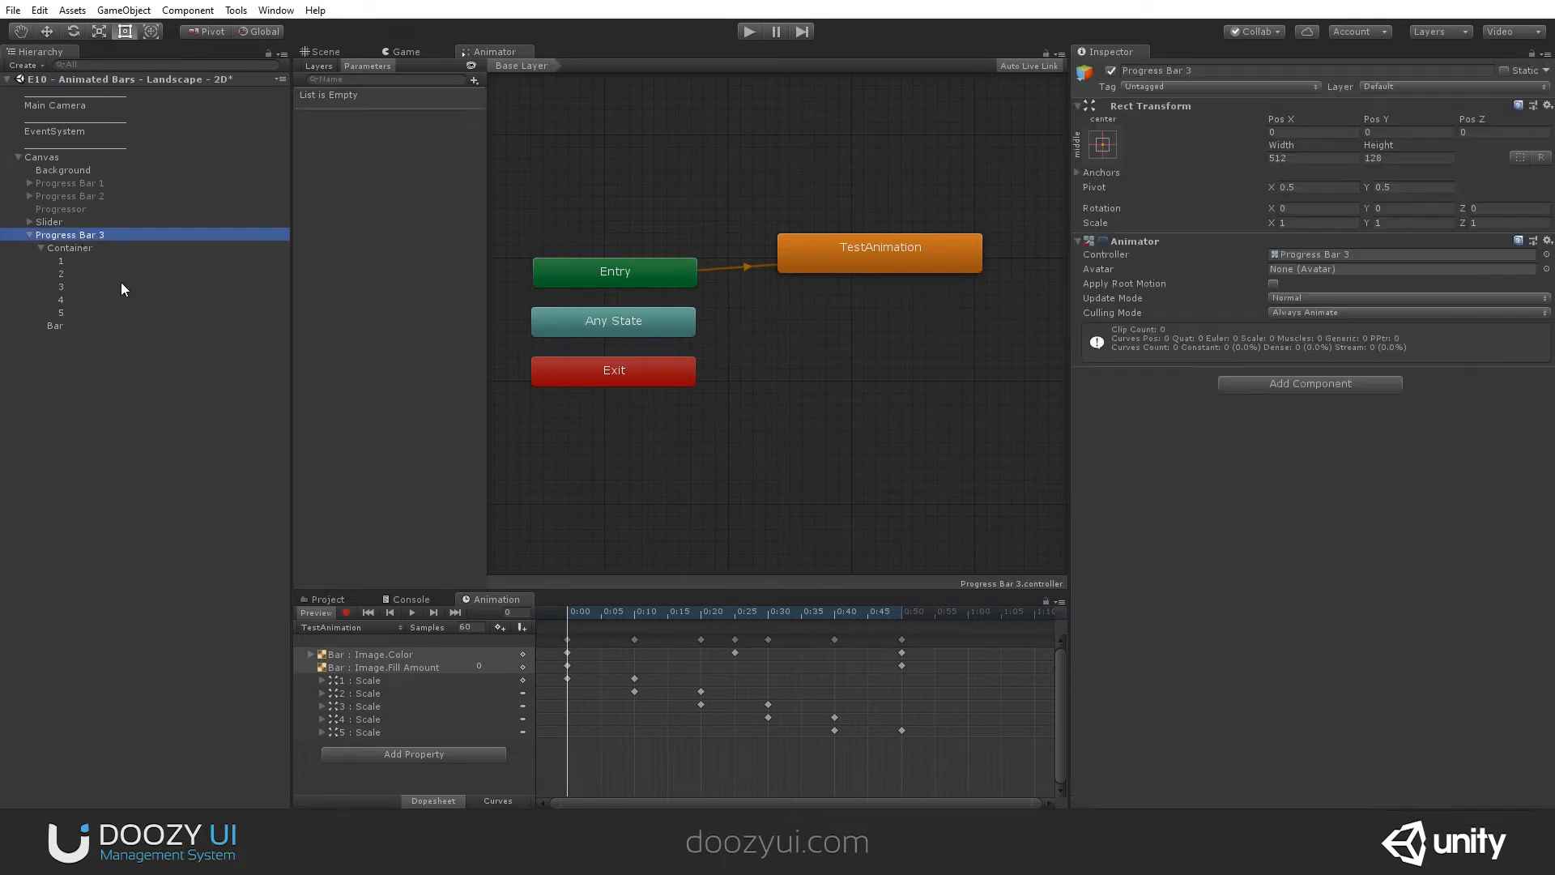
{"action": "left_click", "coordinate": [1237, 384]}
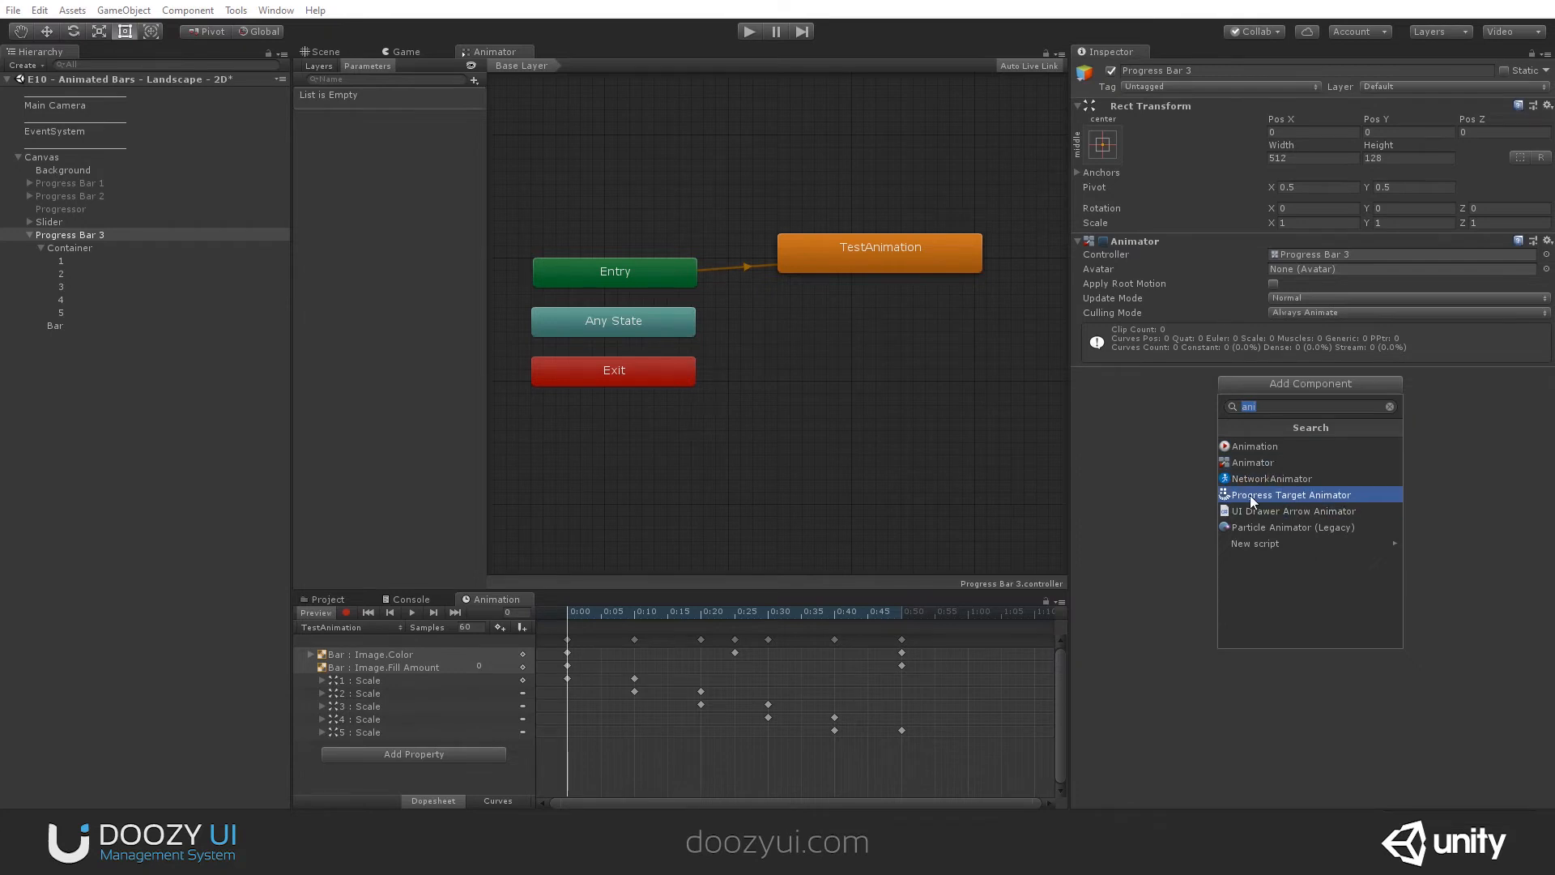
{"action": "left_click", "coordinate": [1298, 496]}
{"action": "left_click", "coordinate": [1174, 454]}
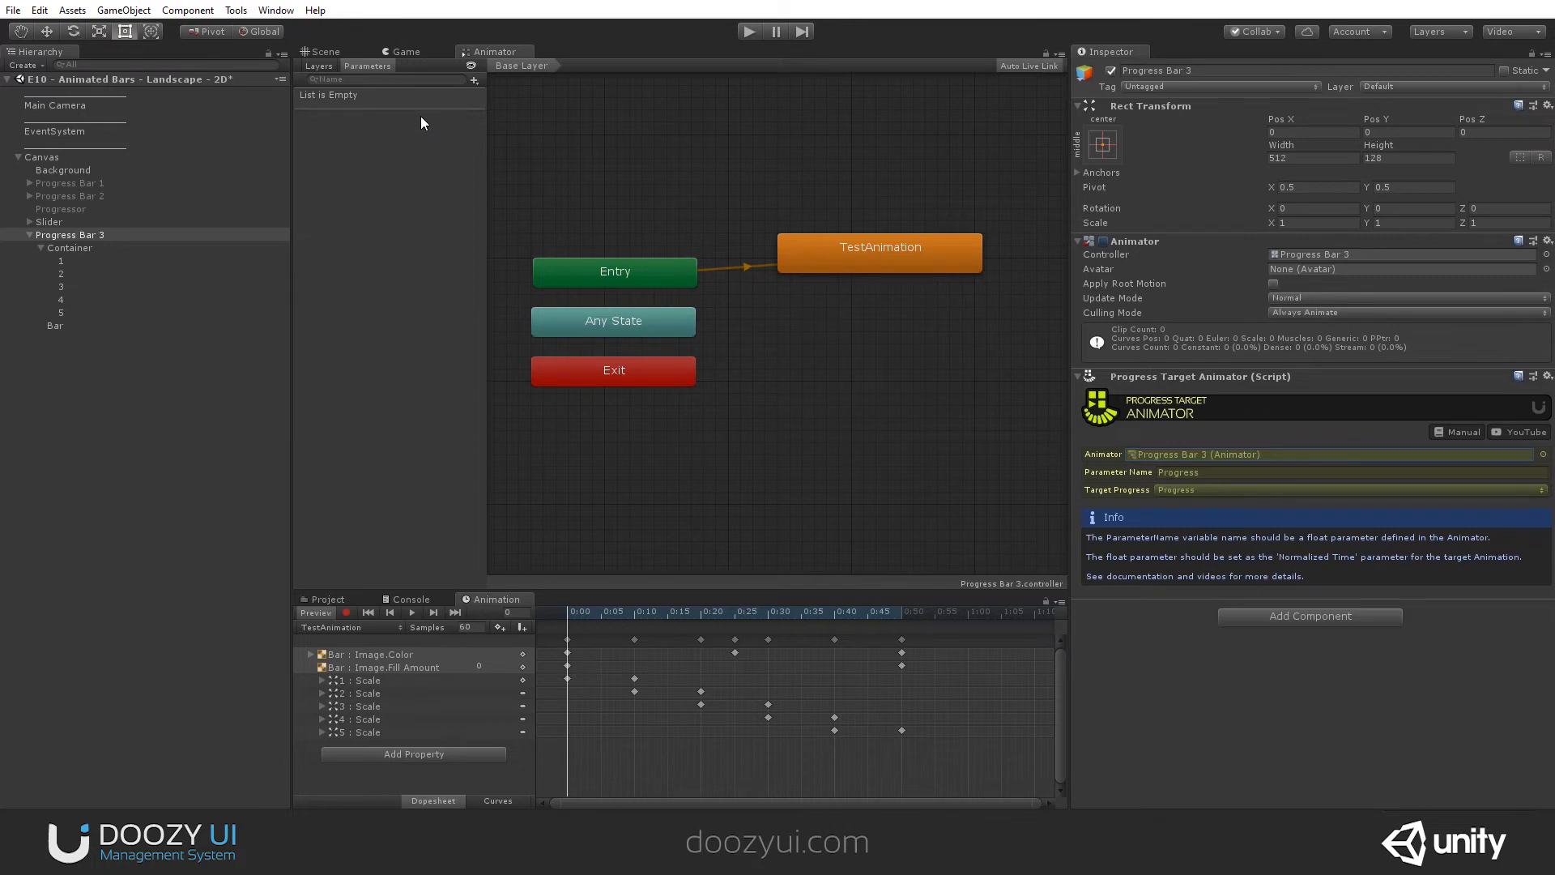
- Add a float parameter named Progress to the Animator controller and use it for the TestAnimation state's Normalized Time
{"action": "left_click", "coordinate": [474, 79]}
{"action": "left_click", "coordinate": [492, 98]}
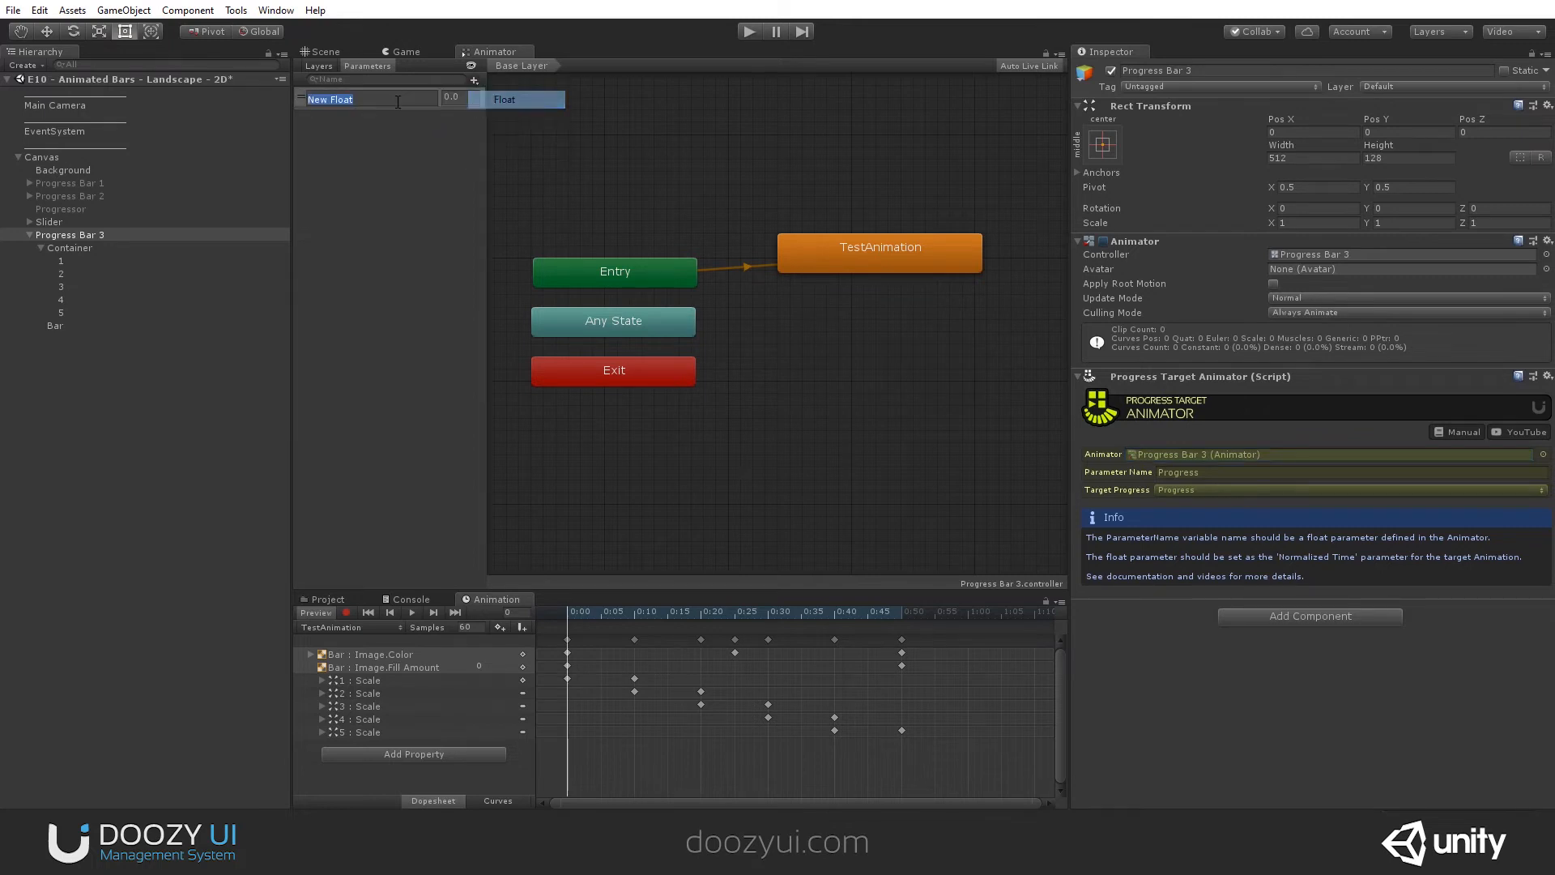
{"action": "type", "text": "Progress"}
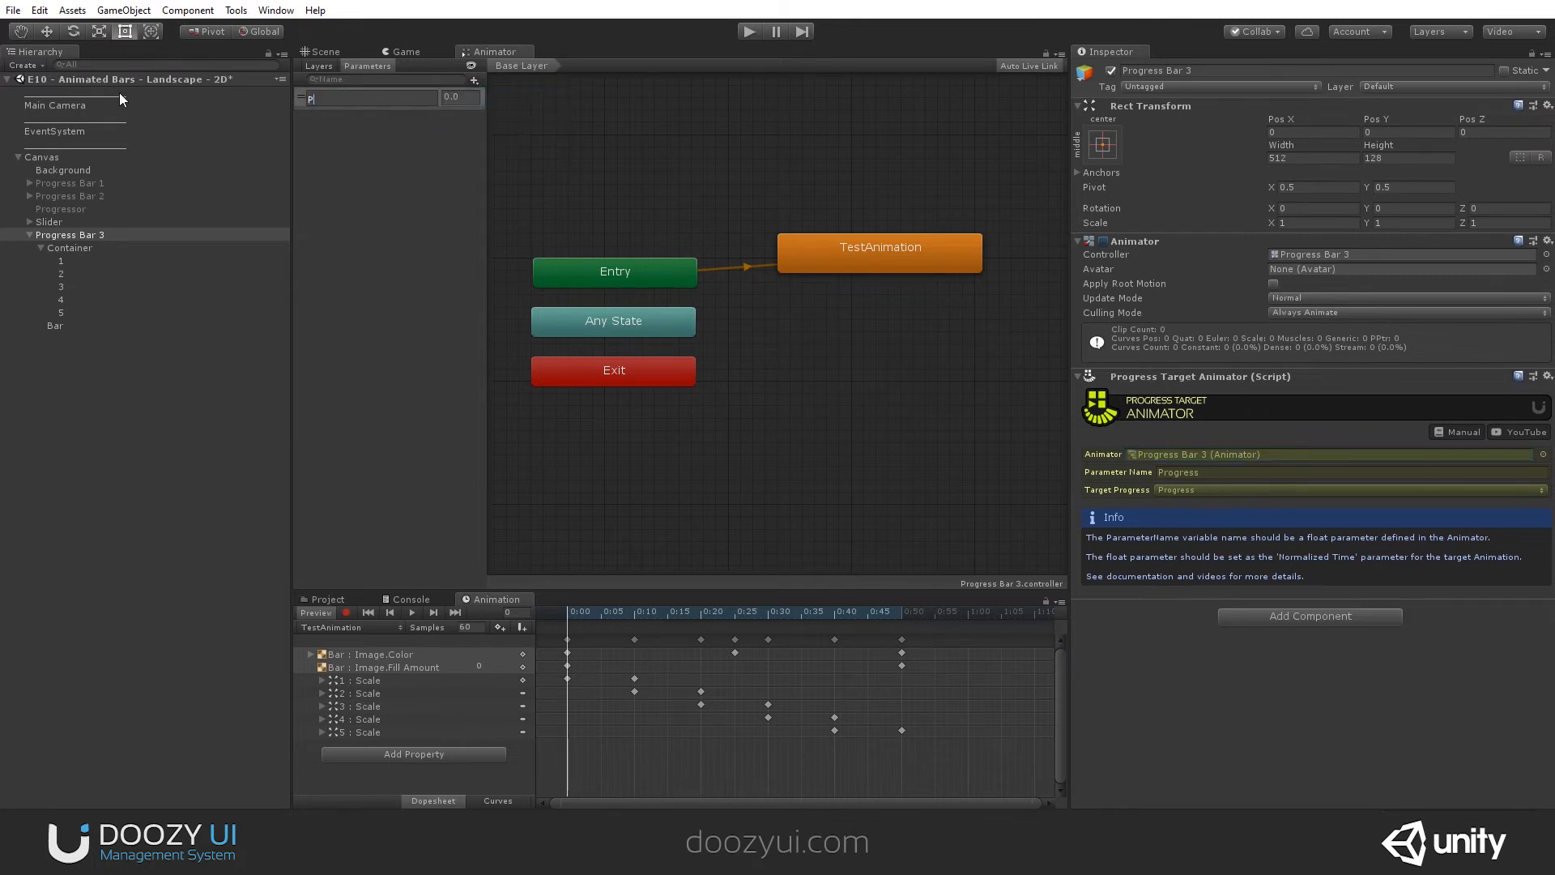
{"action": "key", "text": "Return"}
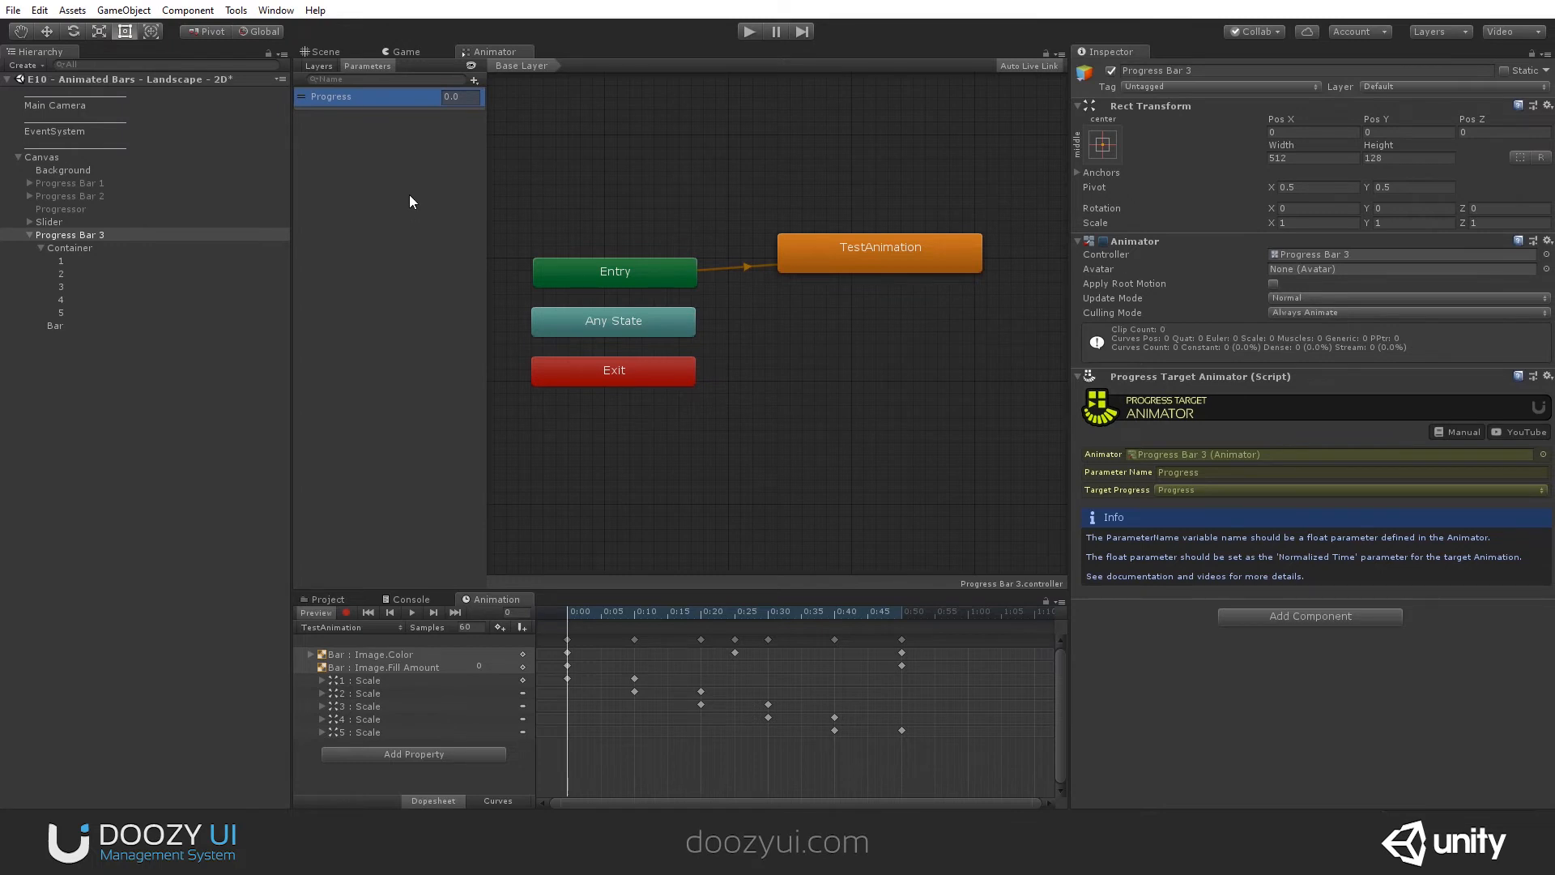
{"action": "left_click_drag", "start_coordinate": [881, 251], "coordinate": [896, 265]}
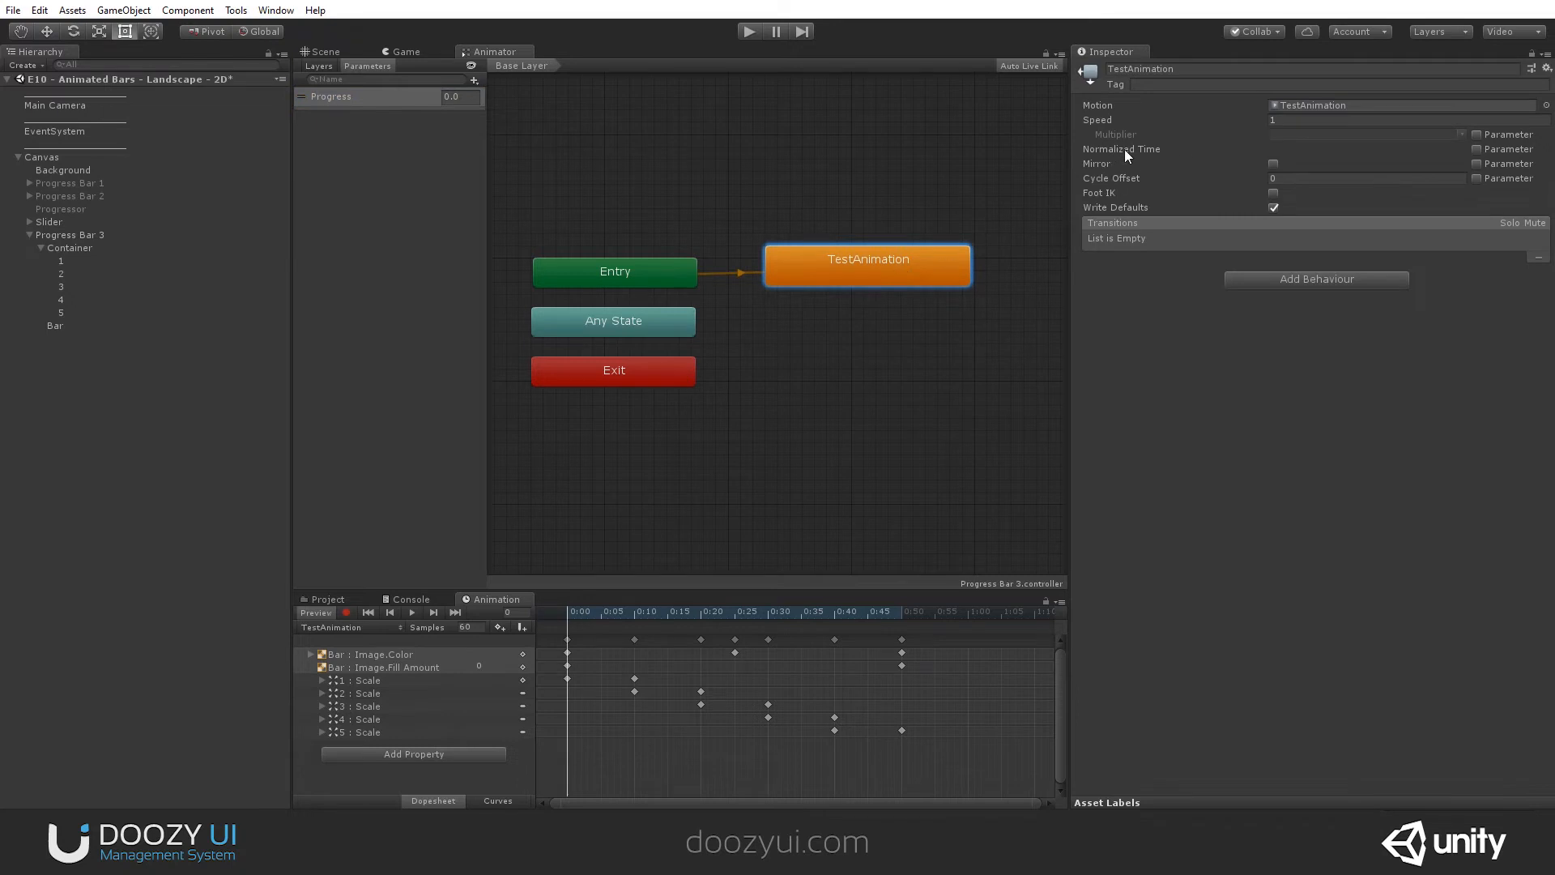
{"action": "left_click", "coordinate": [1476, 150]}
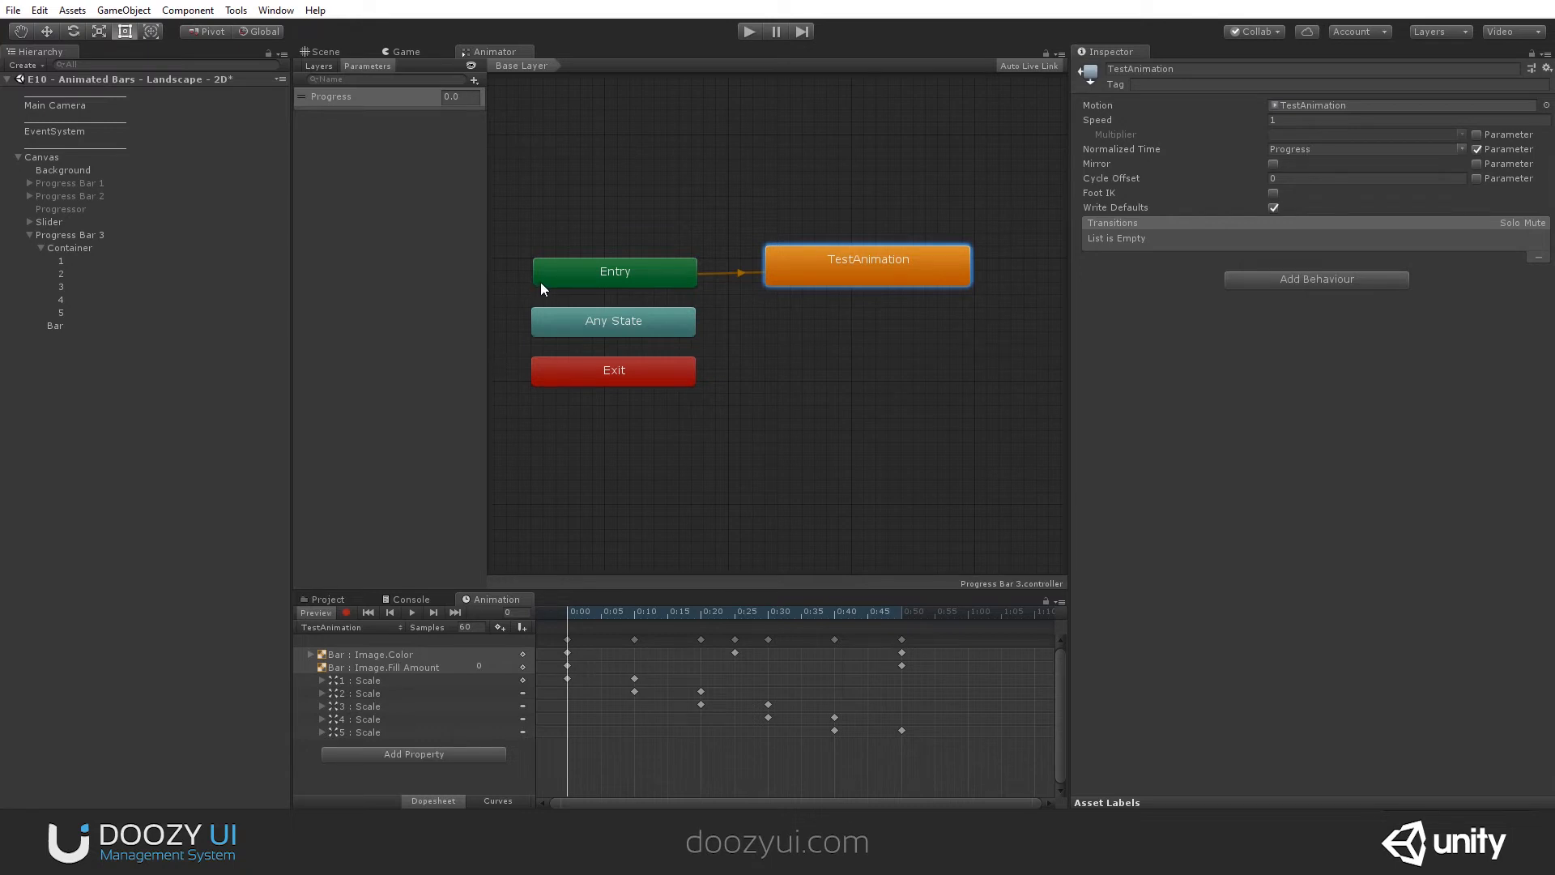
- Turn off Loop Time on the TestAnimation clip and locate the clip among the project assets
{"action": "double_click", "coordinate": [1307, 105]}
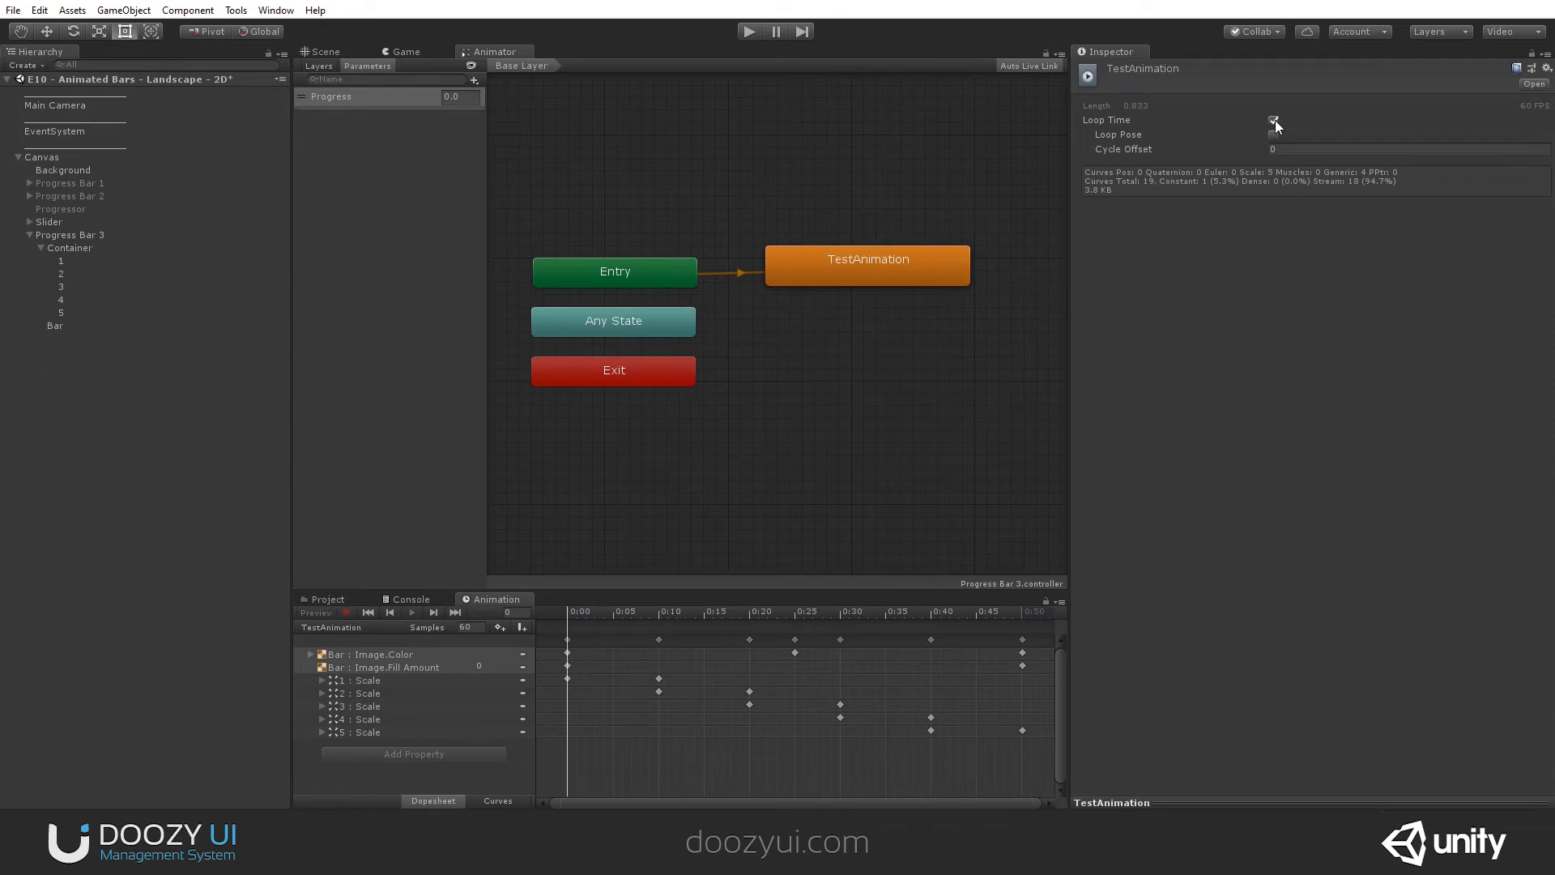
{"action": "left_click", "coordinate": [901, 251]}
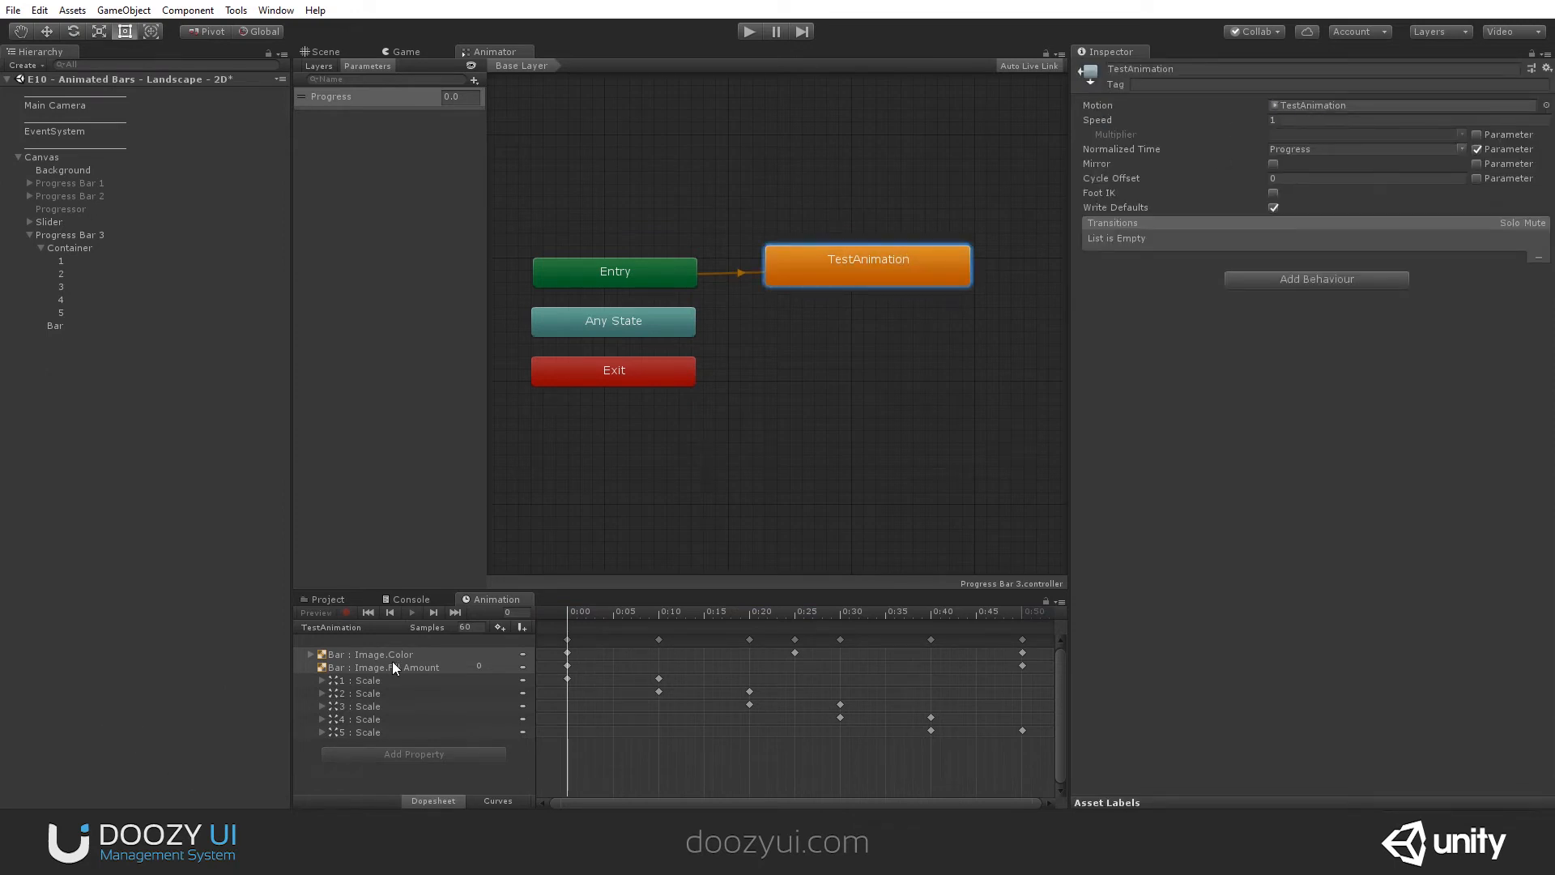
{"action": "left_click", "coordinate": [324, 600]}
{"action": "left_click", "coordinate": [1302, 105]}
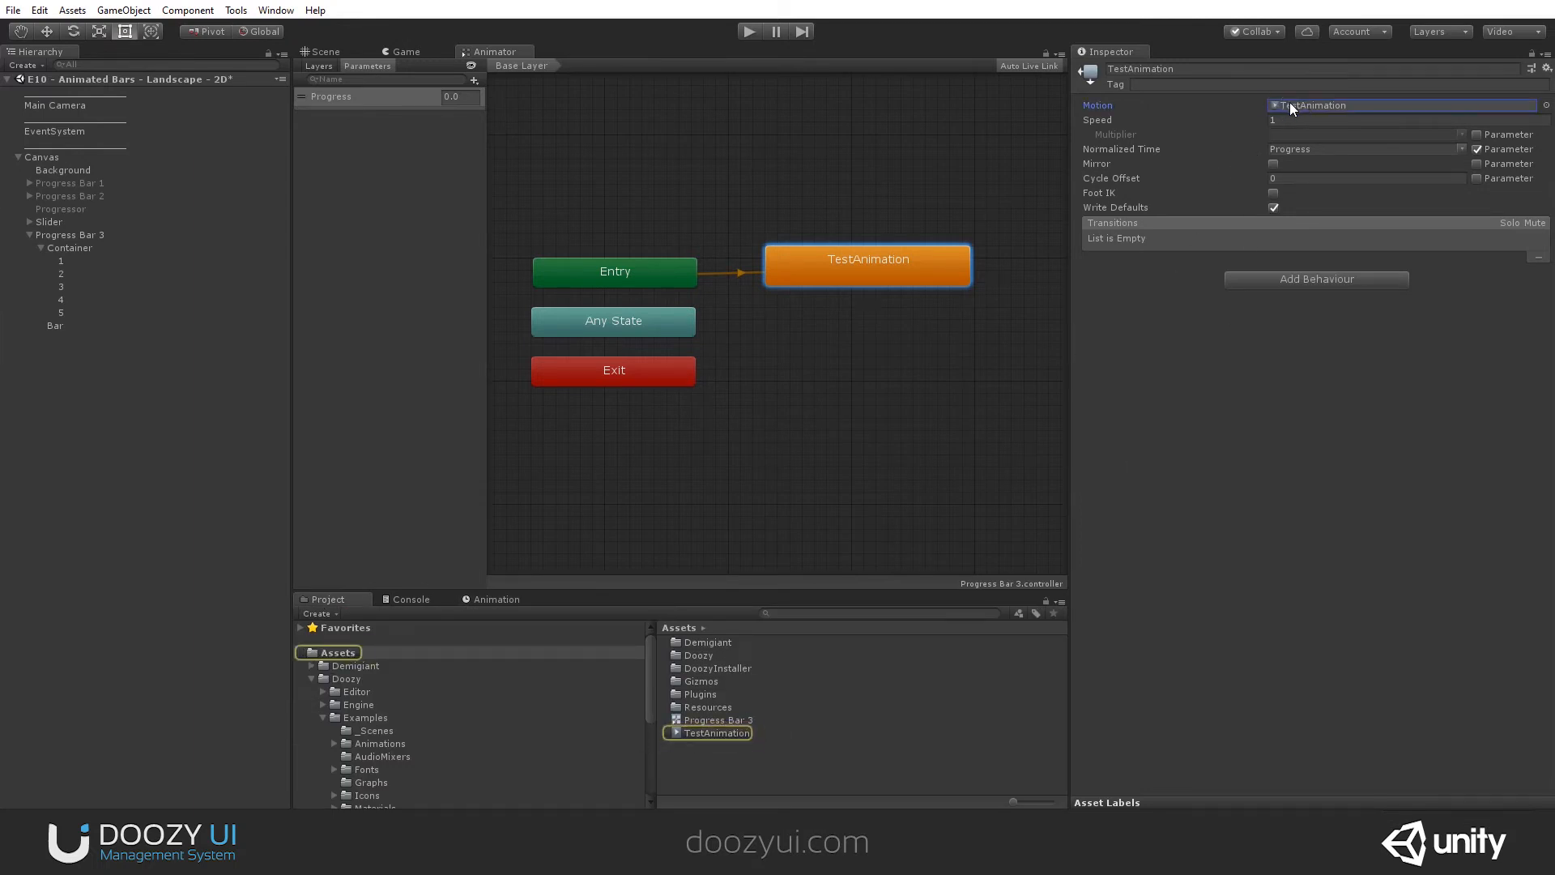
{"action": "double_click", "coordinate": [1290, 104]}
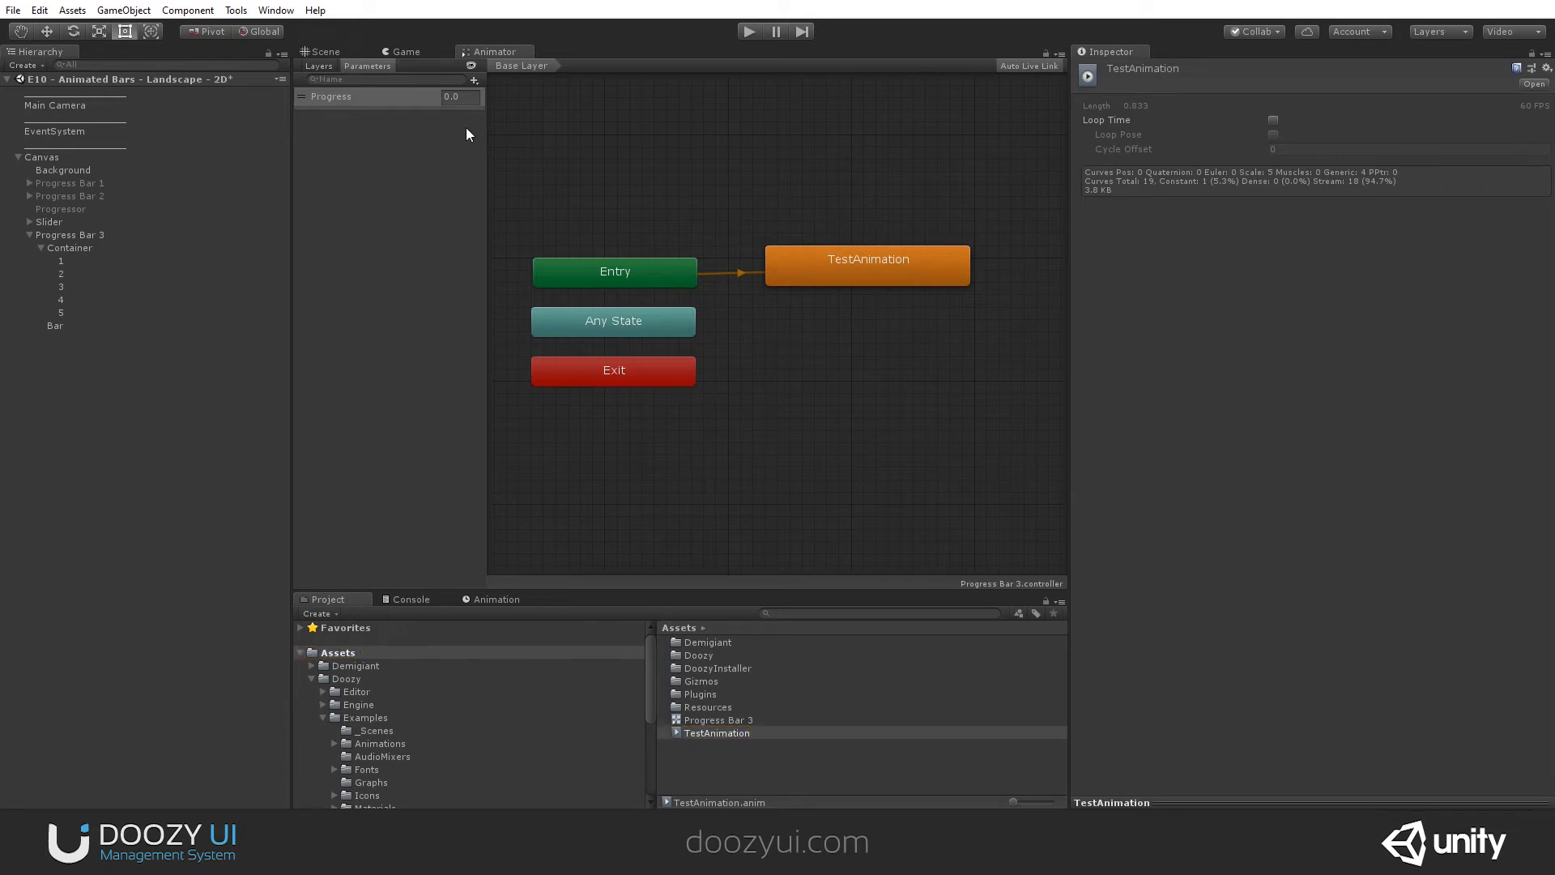
- Dock the Animator window beside the Animation window and add a Doozy Progressor object to the scene
{"action": "right_click", "coordinate": [478, 51]}
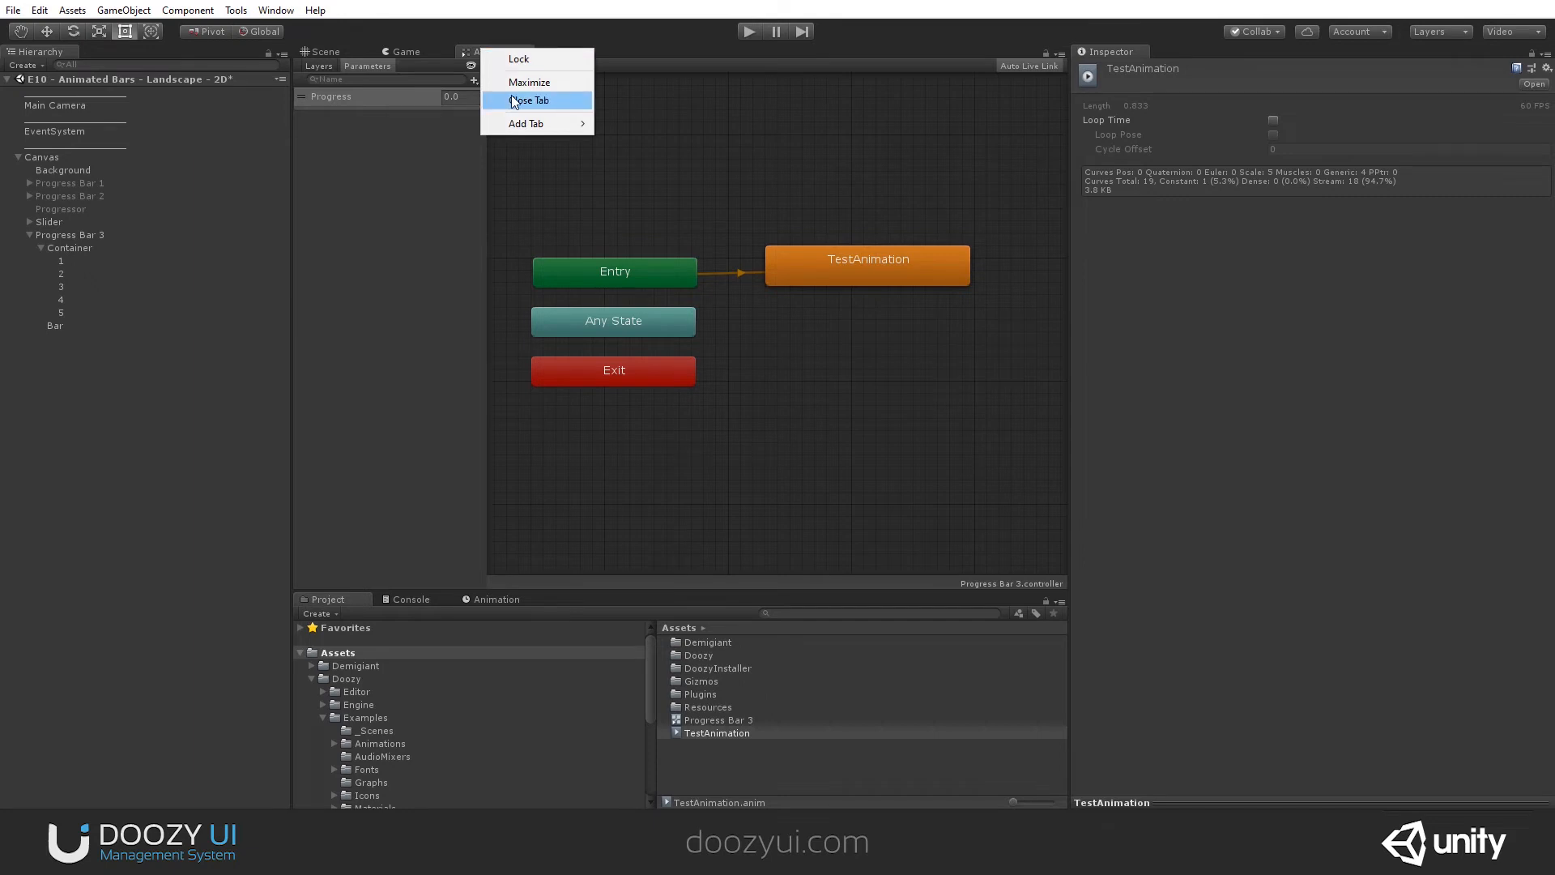
{"action": "left_click_drag", "start_coordinate": [460, 51], "coordinate": [570, 608]}
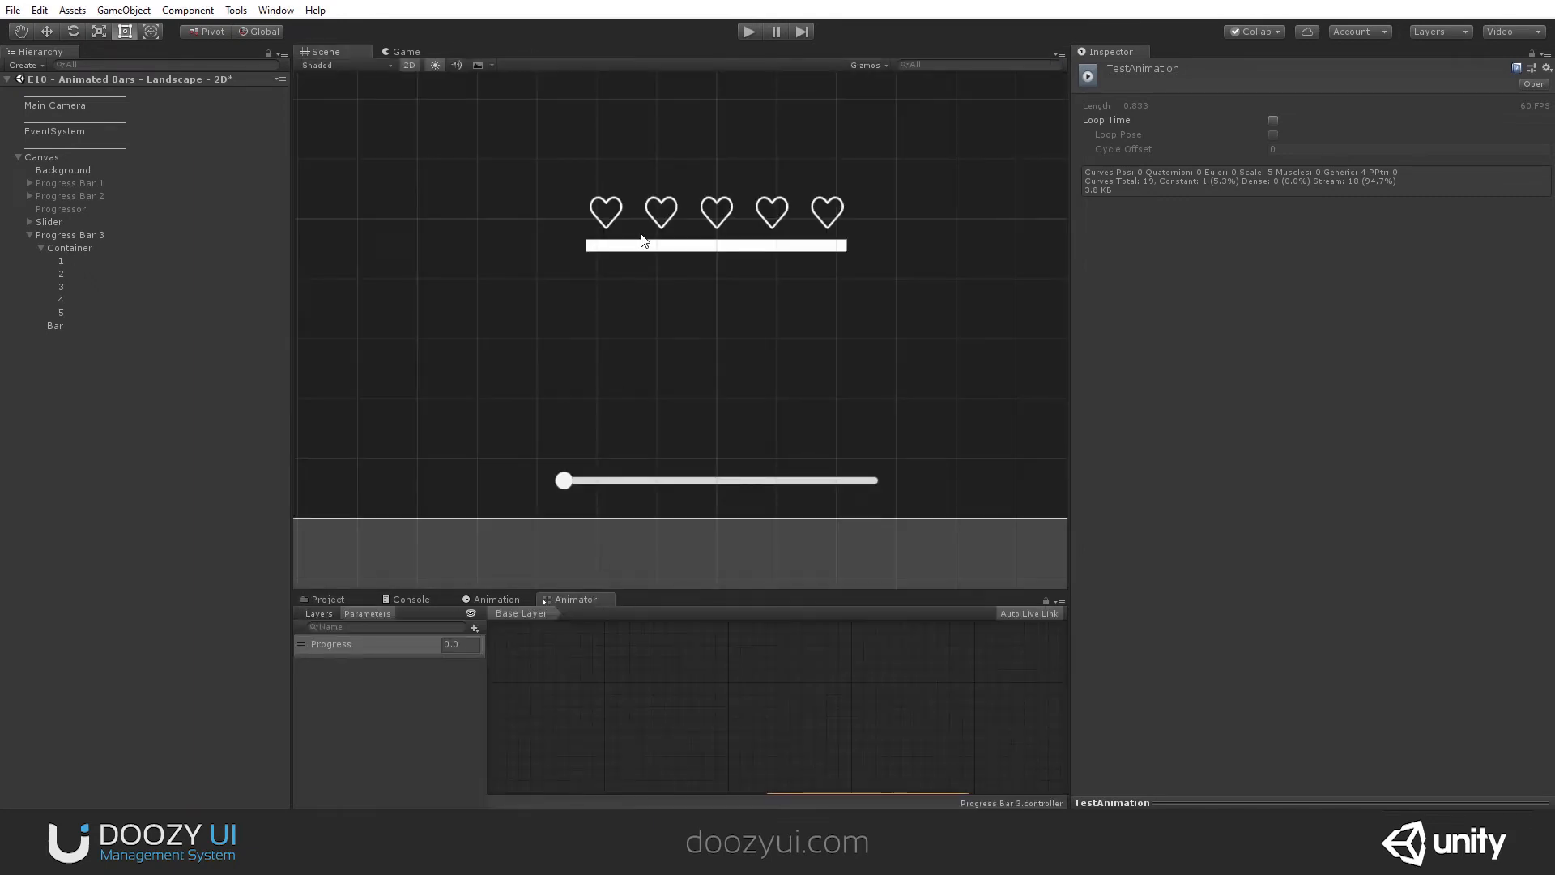
{"action": "right_click", "coordinate": [32, 155]}
{"action": "mouse_move", "coordinate": [105, 343]}
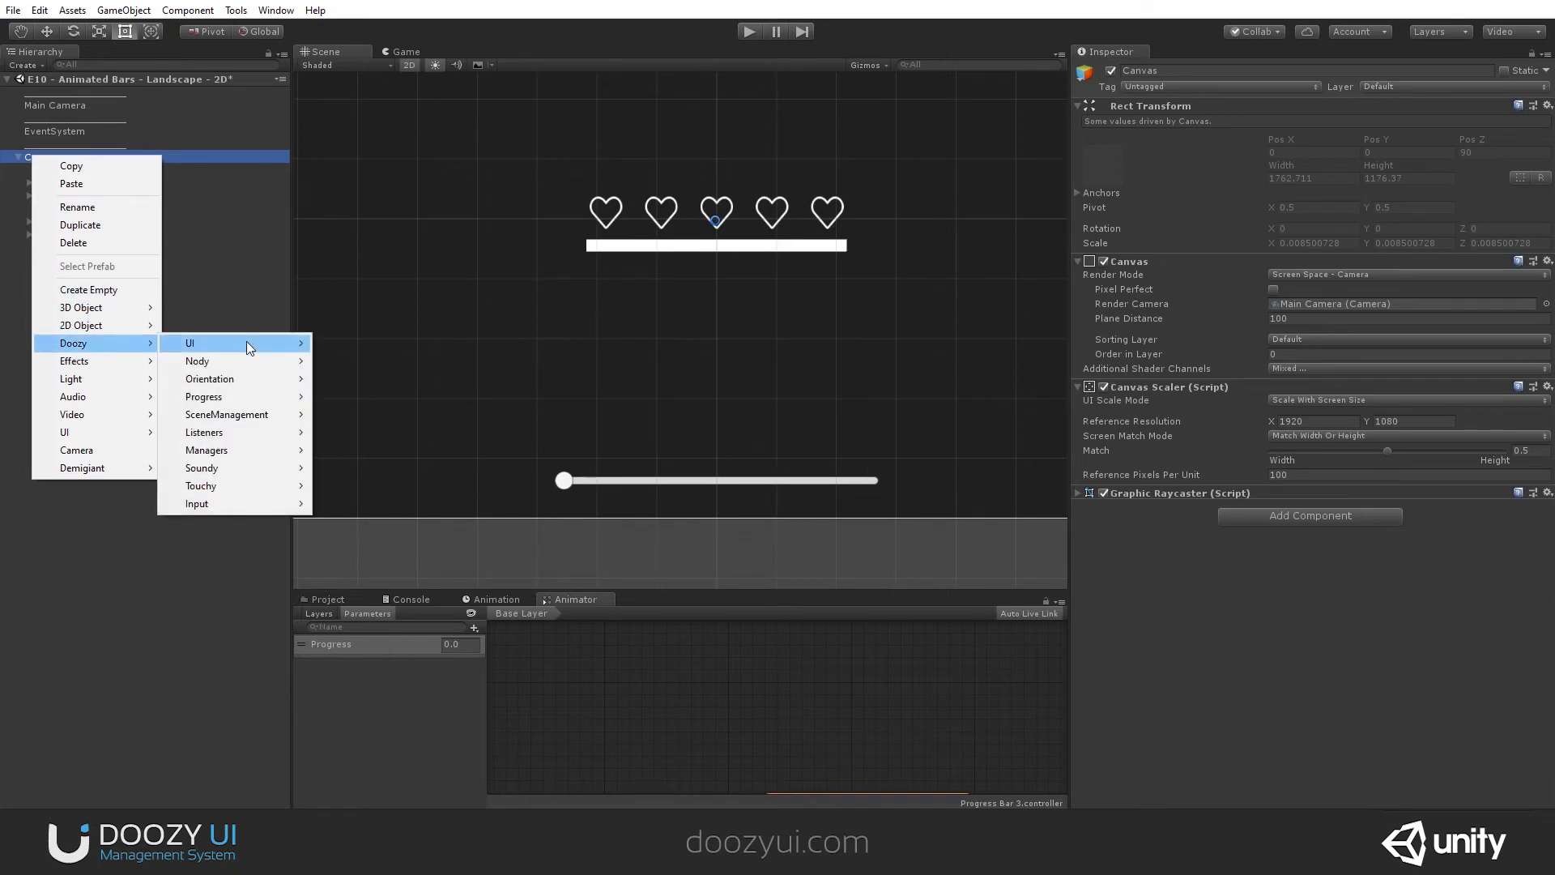
{"action": "mouse_move", "coordinate": [248, 396]}
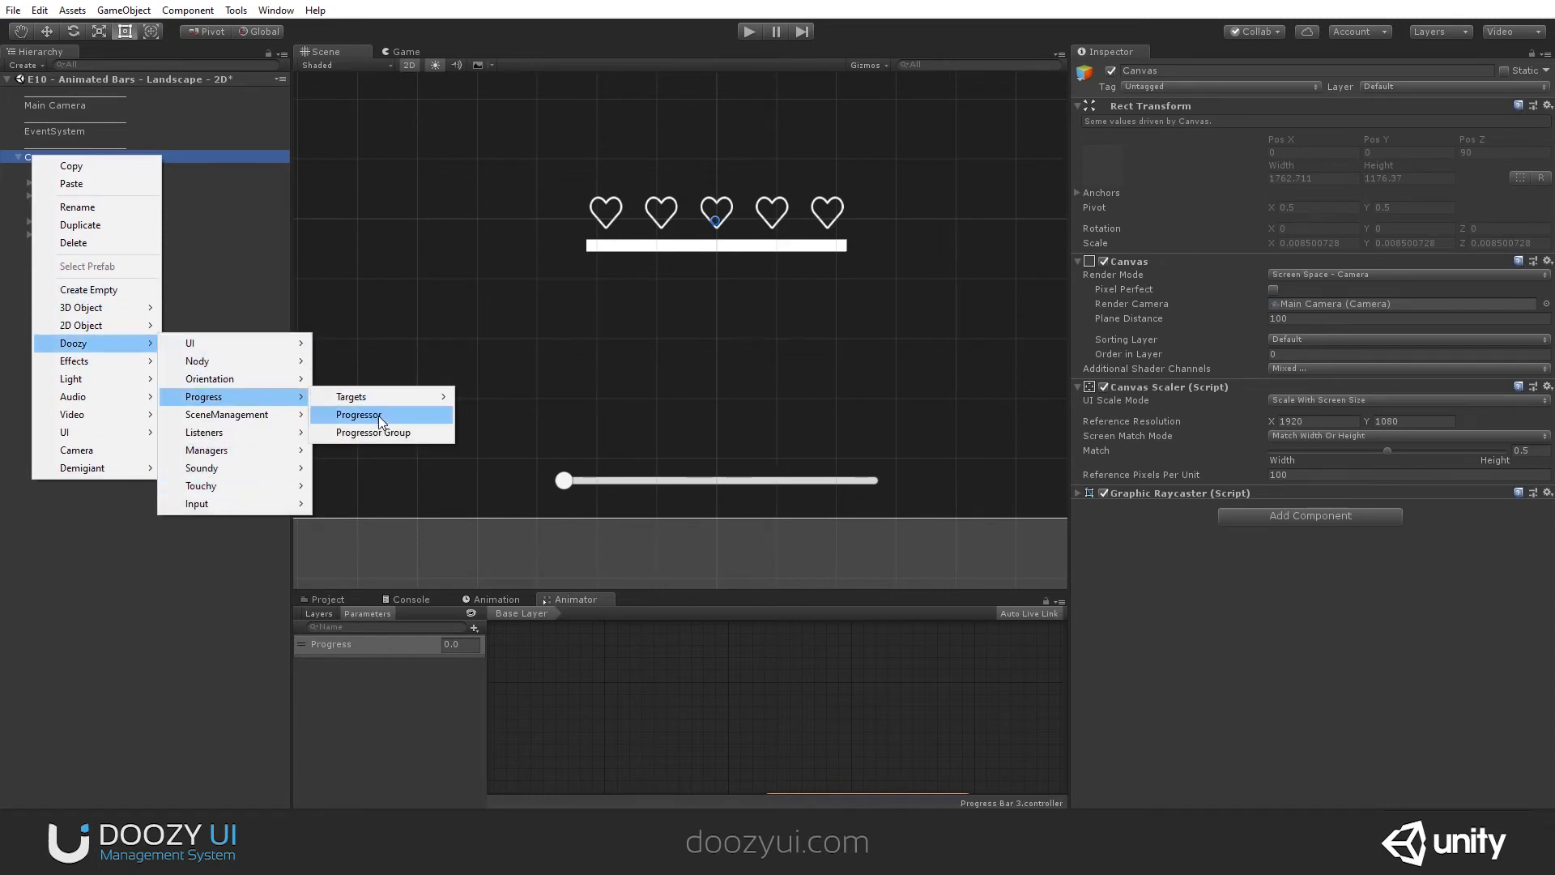
{"action": "left_click", "coordinate": [369, 414]}
- Assign Progress Bar 3 as the new Progressor's progress target, try a higher progress value, and return it to 0
{"action": "left_click", "coordinate": [1543, 281]}
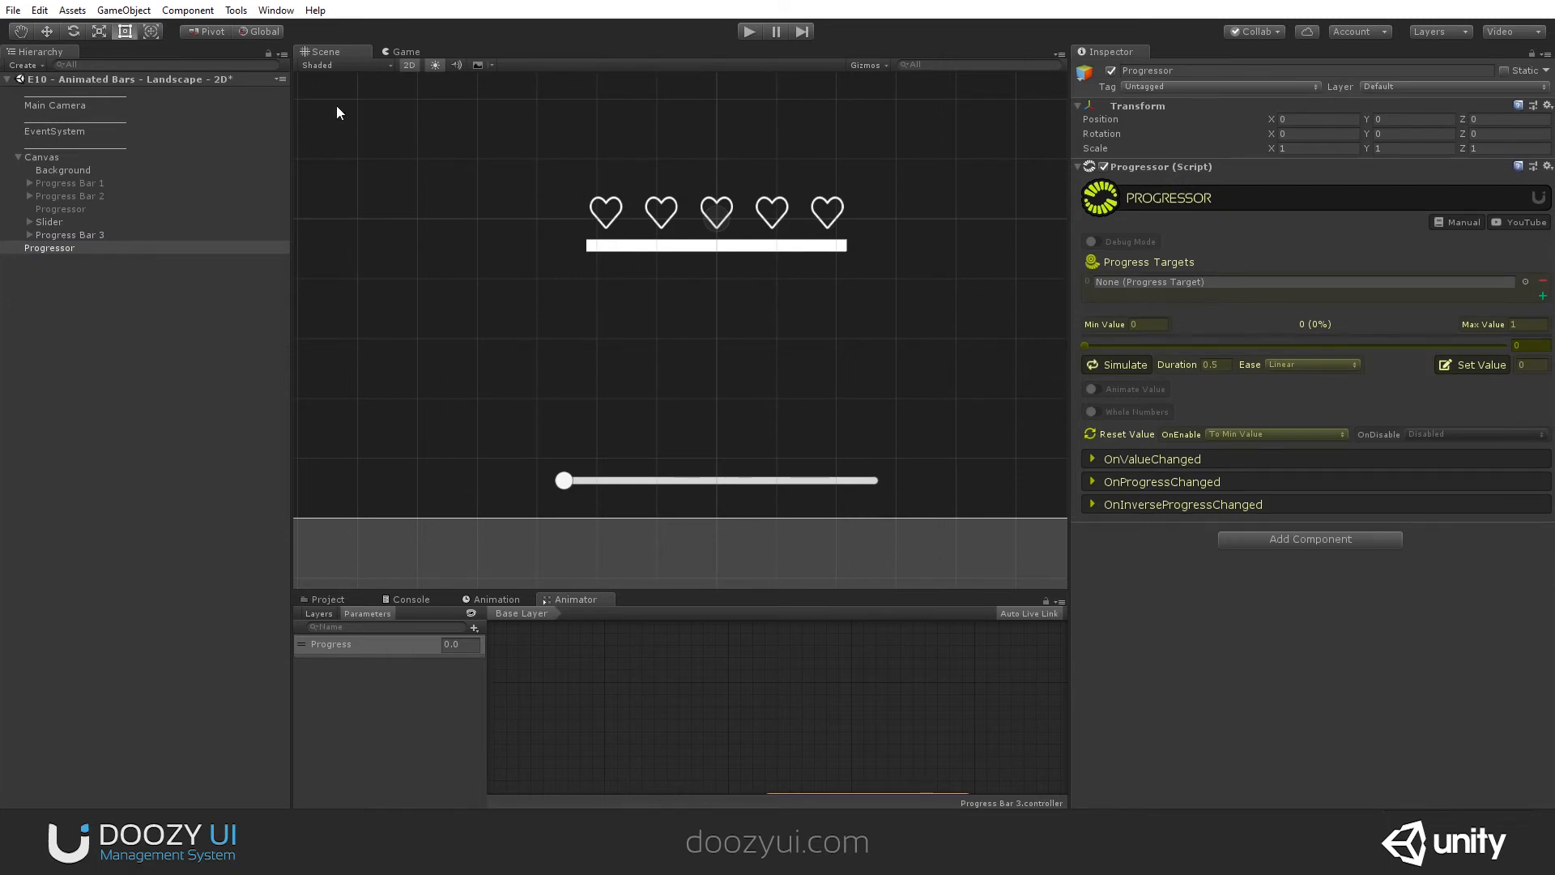
{"action": "left_click_drag", "start_coordinate": [57, 231], "coordinate": [1228, 280]}
{"action": "left_click_drag", "start_coordinate": [1097, 344], "coordinate": [1197, 342]}
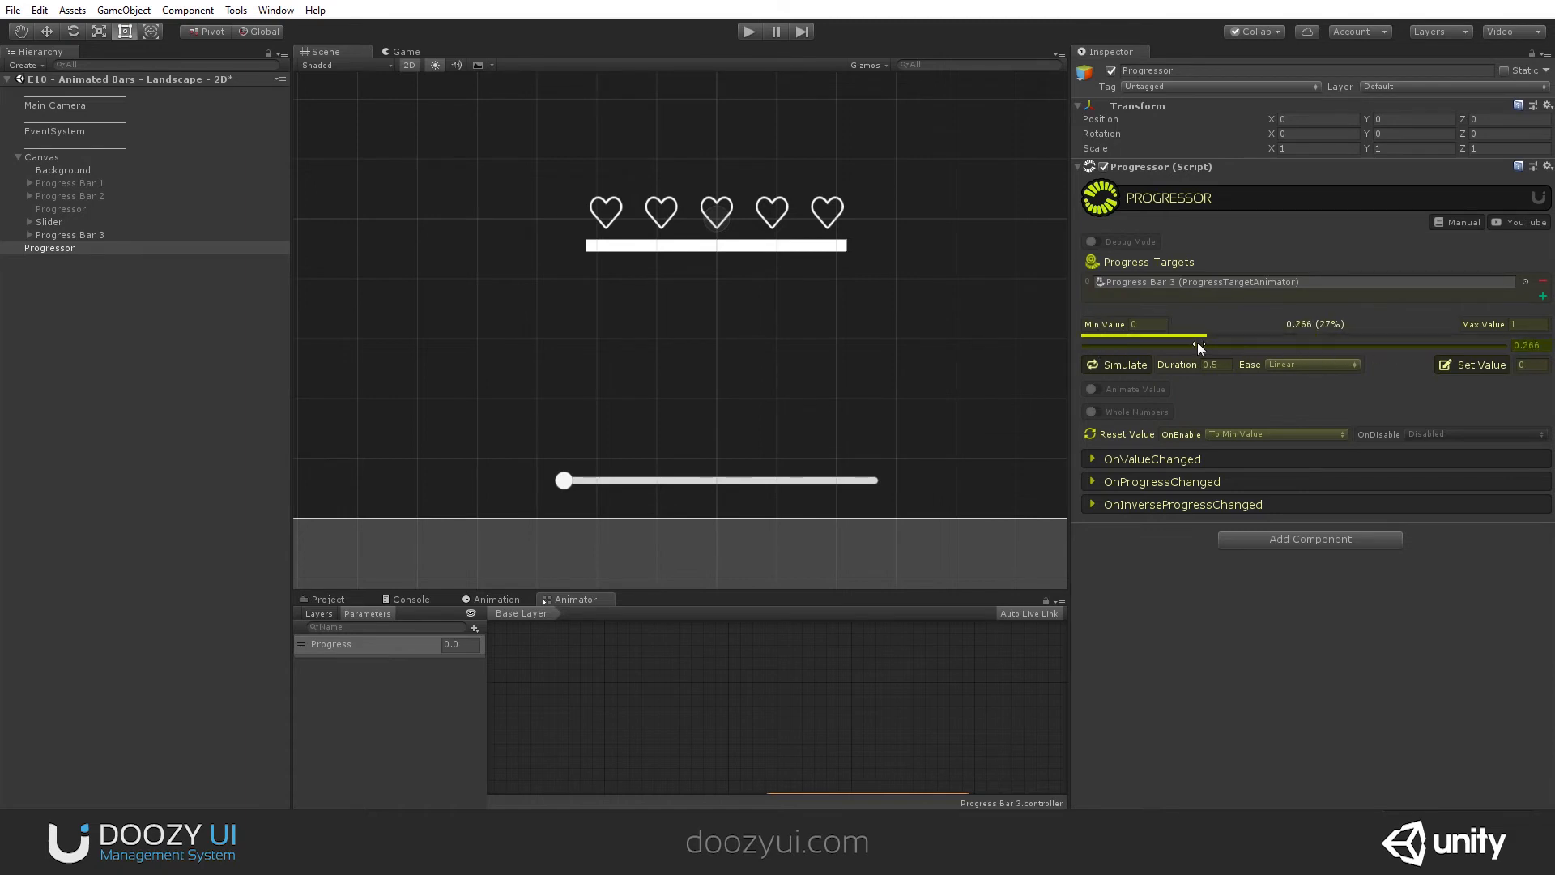
{"action": "left_click_drag", "start_coordinate": [1197, 342], "coordinate": [1085, 347]}
- Play the scene and scrub the Progressor's value back and forth to check the hearts and the fill bar
{"action": "left_click", "coordinate": [746, 31]}
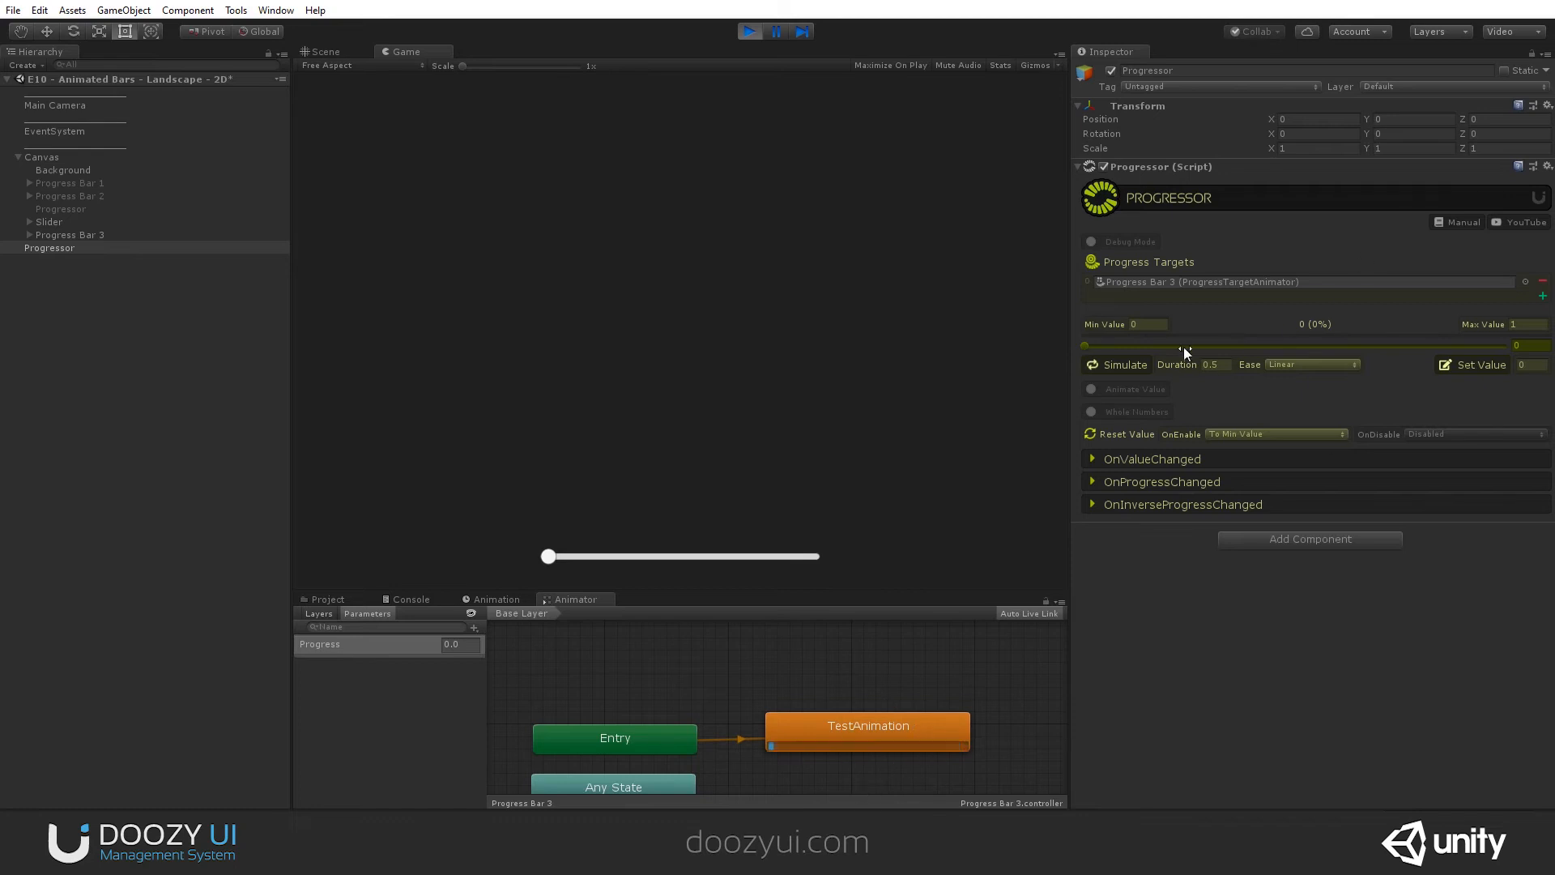
{"action": "mouse_move", "coordinate": [1095, 345]}
{"action": "left_mouse_down"}
{"action": "mouse_move", "coordinate": [1522, 336]}
{"action": "mouse_move", "coordinate": [1081, 346]}
{"action": "left_mouse_up"}
{"action": "left_click_drag", "start_coordinate": [1219, 350], "coordinate": [1358, 345]}
{"action": "left_click_drag", "start_coordinate": [1493, 347], "coordinate": [1101, 346]}
{"action": "mouse_move", "coordinate": [1228, 350]}
{"action": "left_mouse_down"}
{"action": "mouse_move", "coordinate": [1526, 345]}
{"action": "mouse_move", "coordinate": [1214, 346]}
{"action": "left_mouse_up"}
{"action": "mouse_move", "coordinate": [1333, 351]}
{"action": "left_mouse_down"}
{"action": "mouse_move", "coordinate": [1425, 348]}
{"action": "mouse_move", "coordinate": [1129, 352]}
{"action": "mouse_move", "coordinate": [1317, 347]}
{"action": "left_mouse_up"}
- Turn on Animate Value for the running Progressor, try several values and the on-screen slider, and stop playback
{"action": "left_click", "coordinate": [1091, 390]}
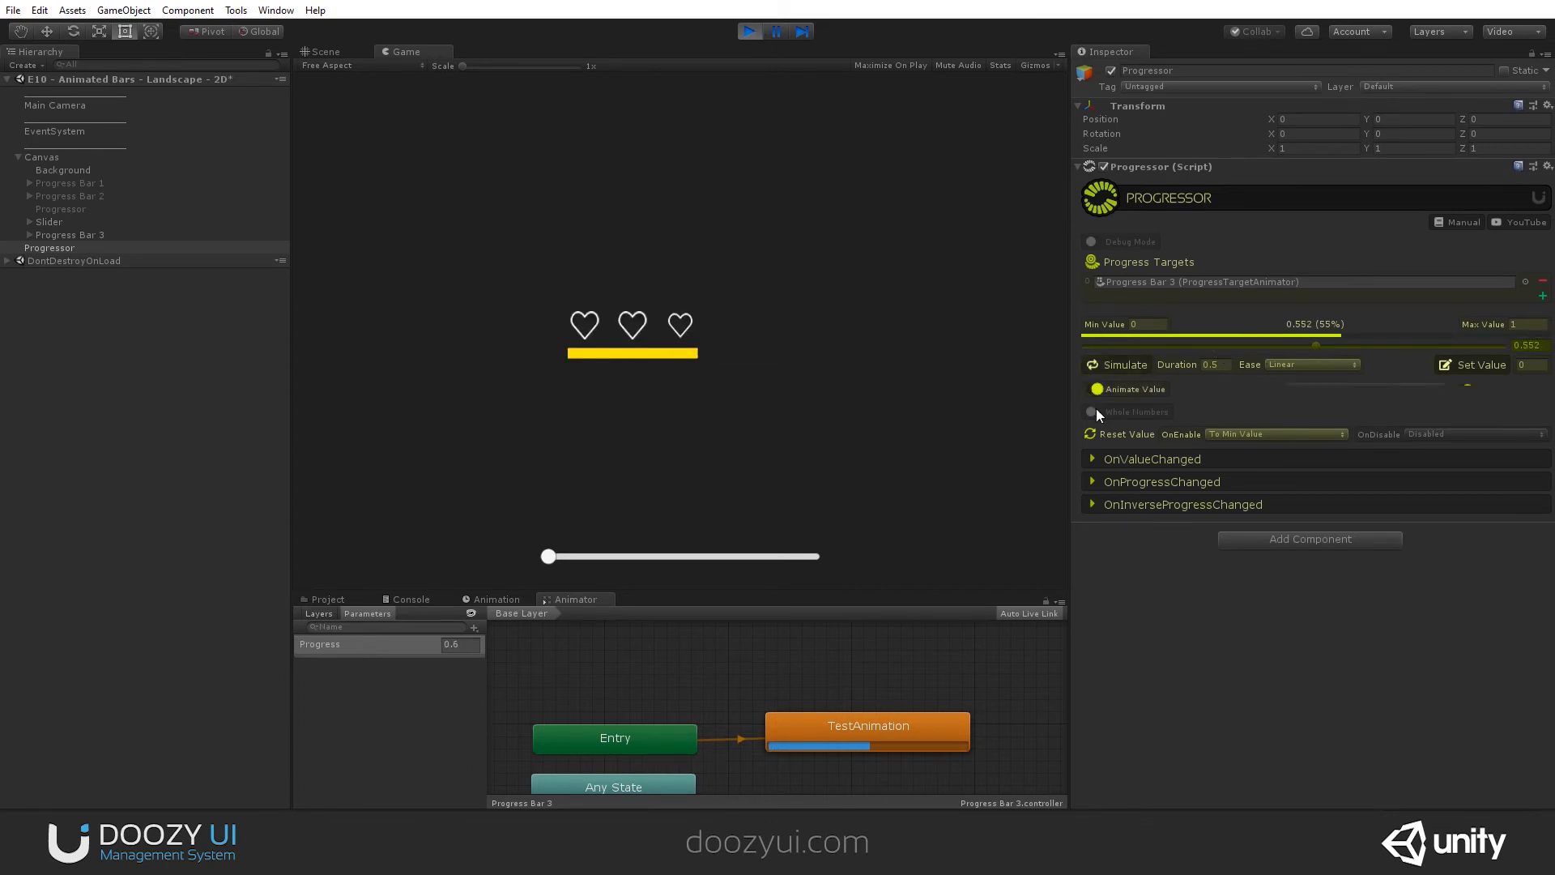
{"action": "left_click", "coordinate": [1204, 349]}
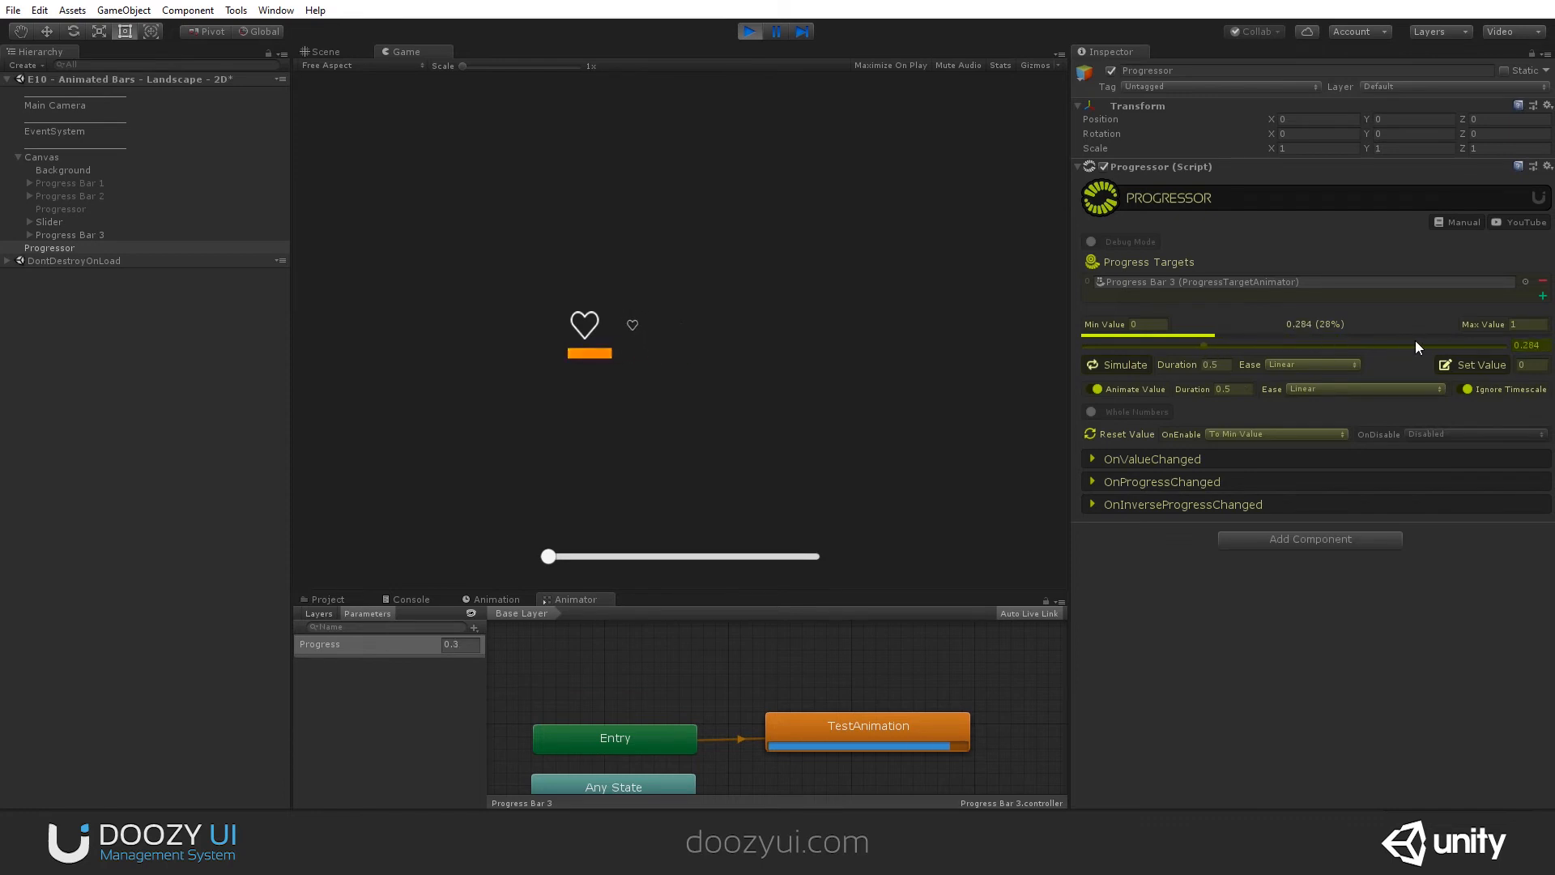
{"action": "left_click", "coordinate": [1410, 343]}
{"action": "left_click", "coordinate": [1307, 350]}
{"action": "left_click_drag", "start_coordinate": [552, 560], "coordinate": [677, 557]}
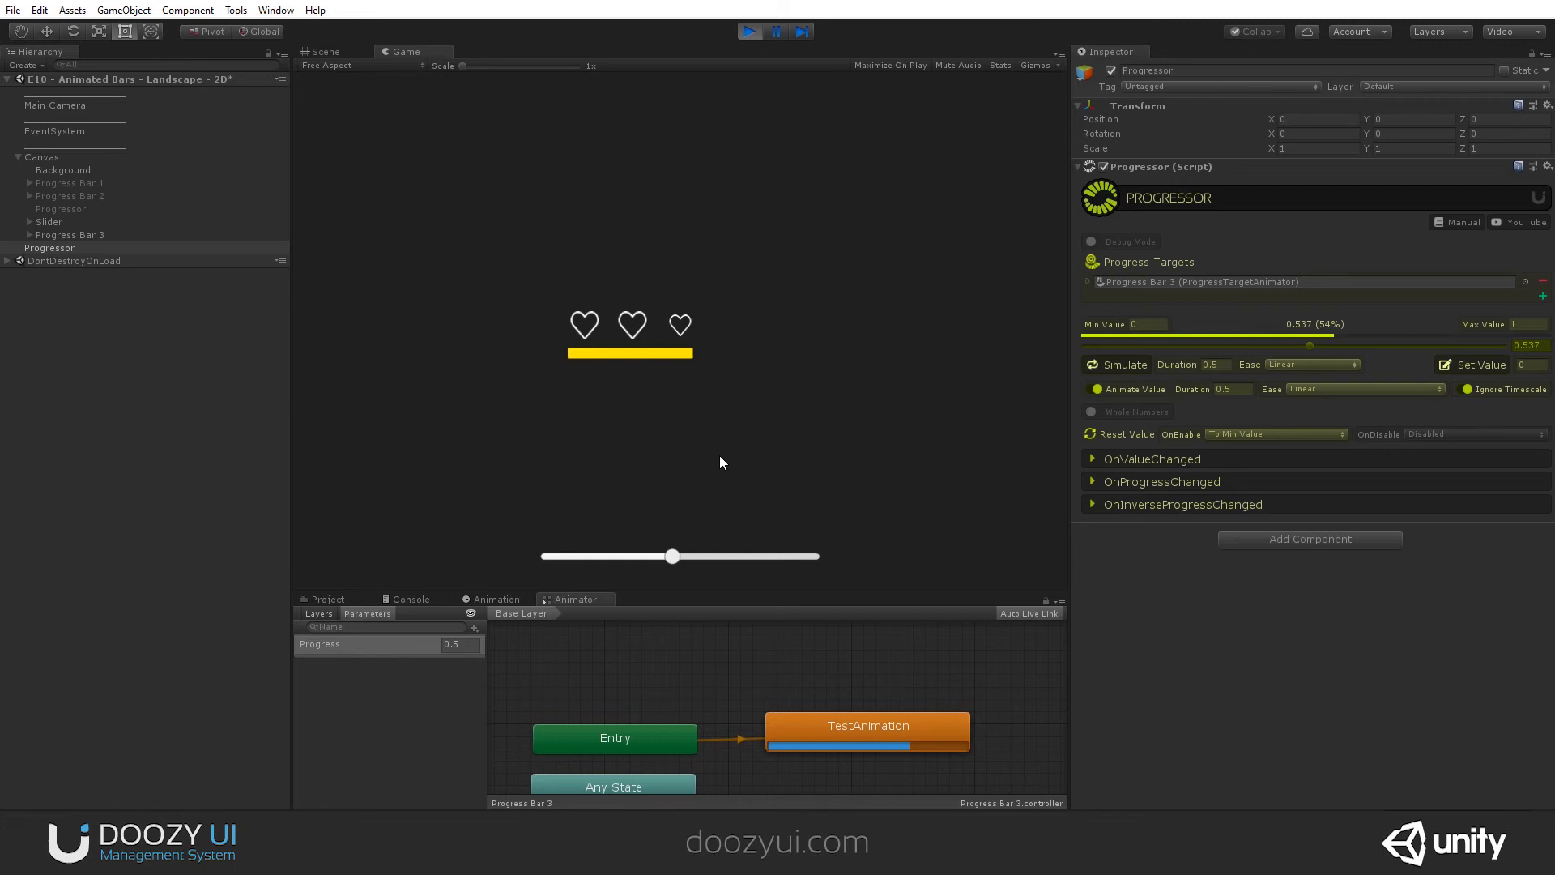
{"action": "key", "text": "ctrl+p"}
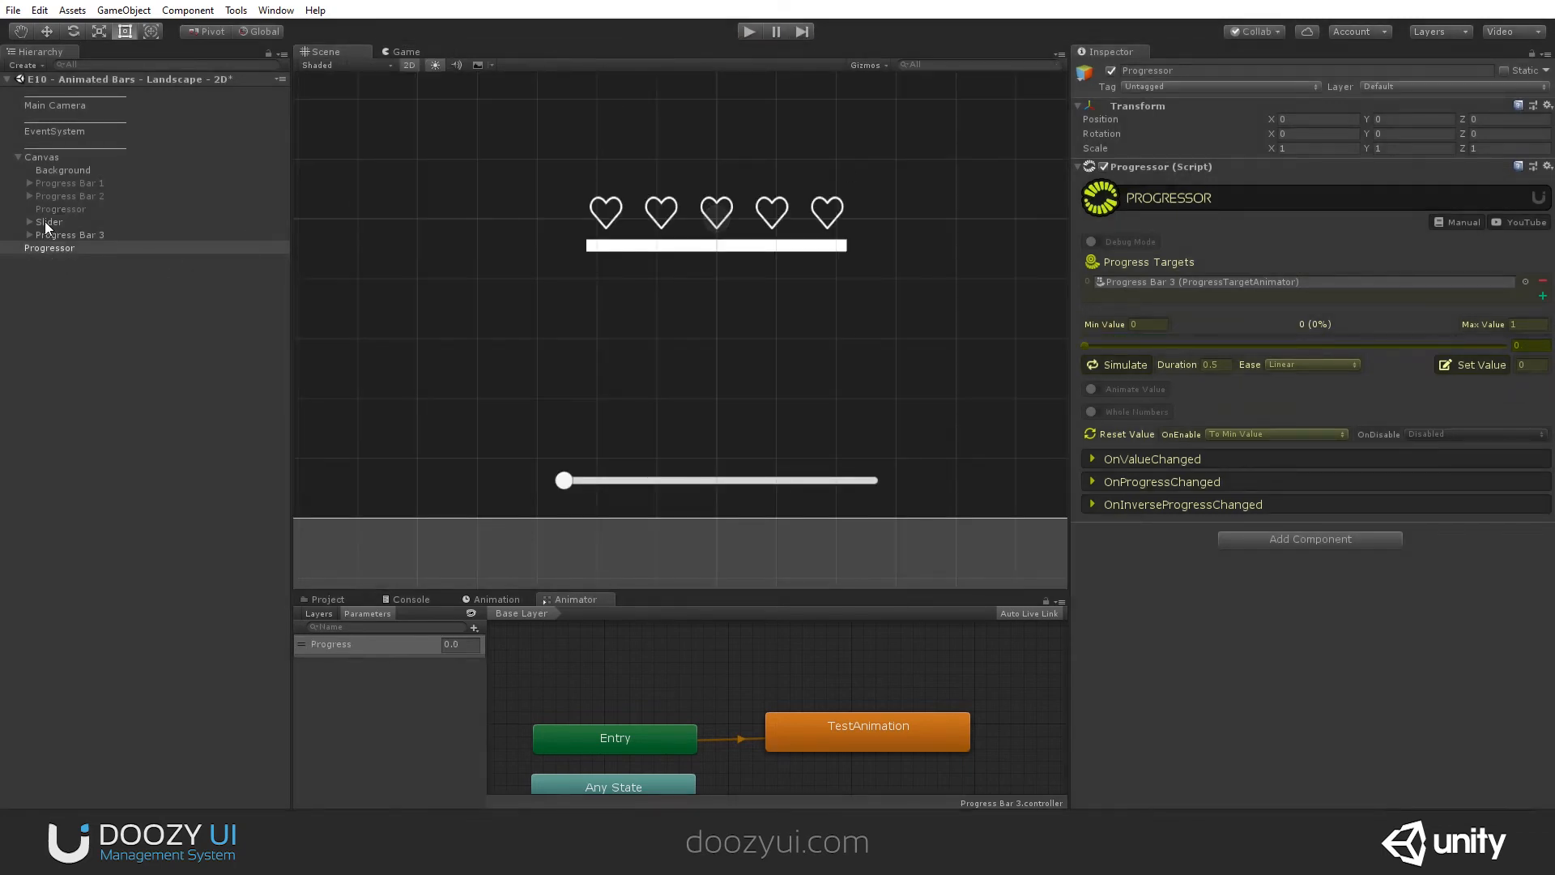
- Add a second On Value Changed event to Slider that calls the new Progressor's dynamic SetProgress function
{"action": "left_click", "coordinate": [45, 222]}
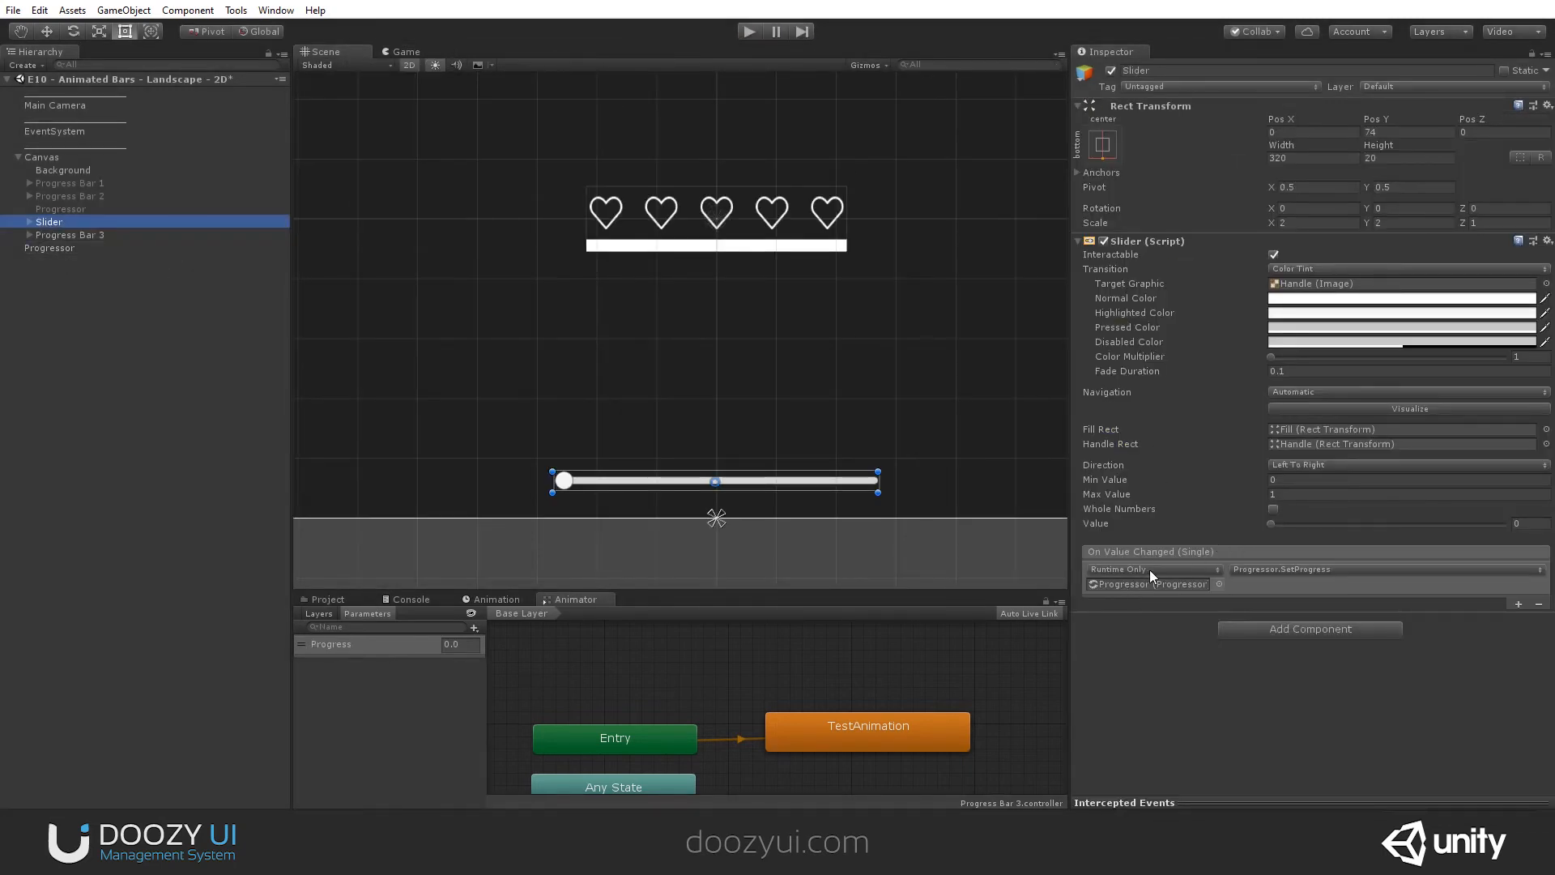
{"action": "left_click", "coordinate": [1518, 604]}
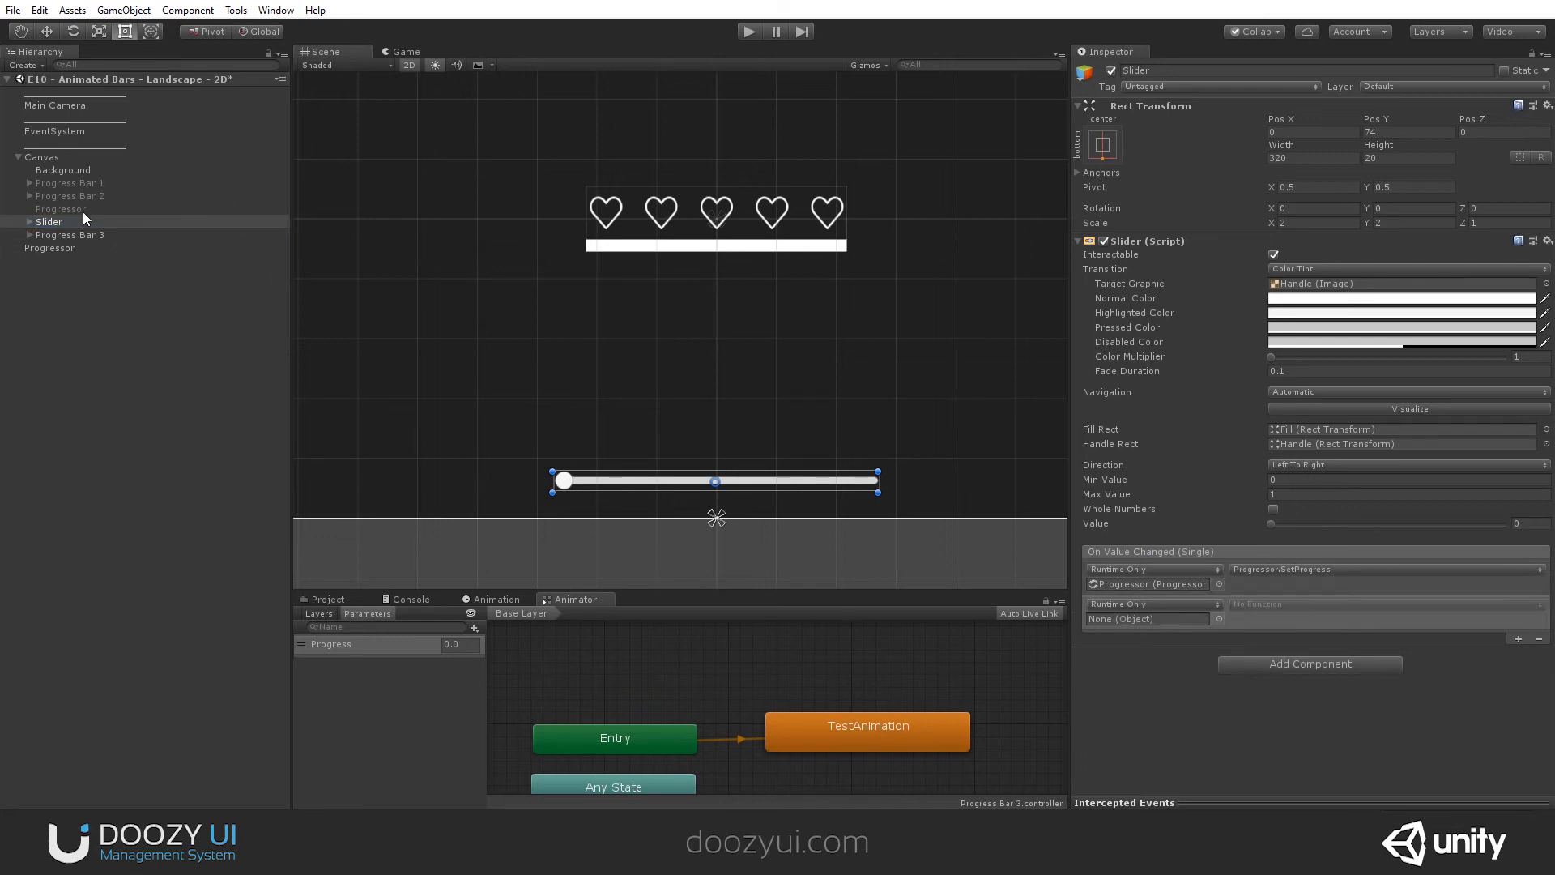
{"action": "left_click_drag", "start_coordinate": [51, 245], "coordinate": [1150, 619]}
{"action": "left_click", "coordinate": [1267, 612]}
{"action": "mouse_move", "coordinate": [1289, 684]}
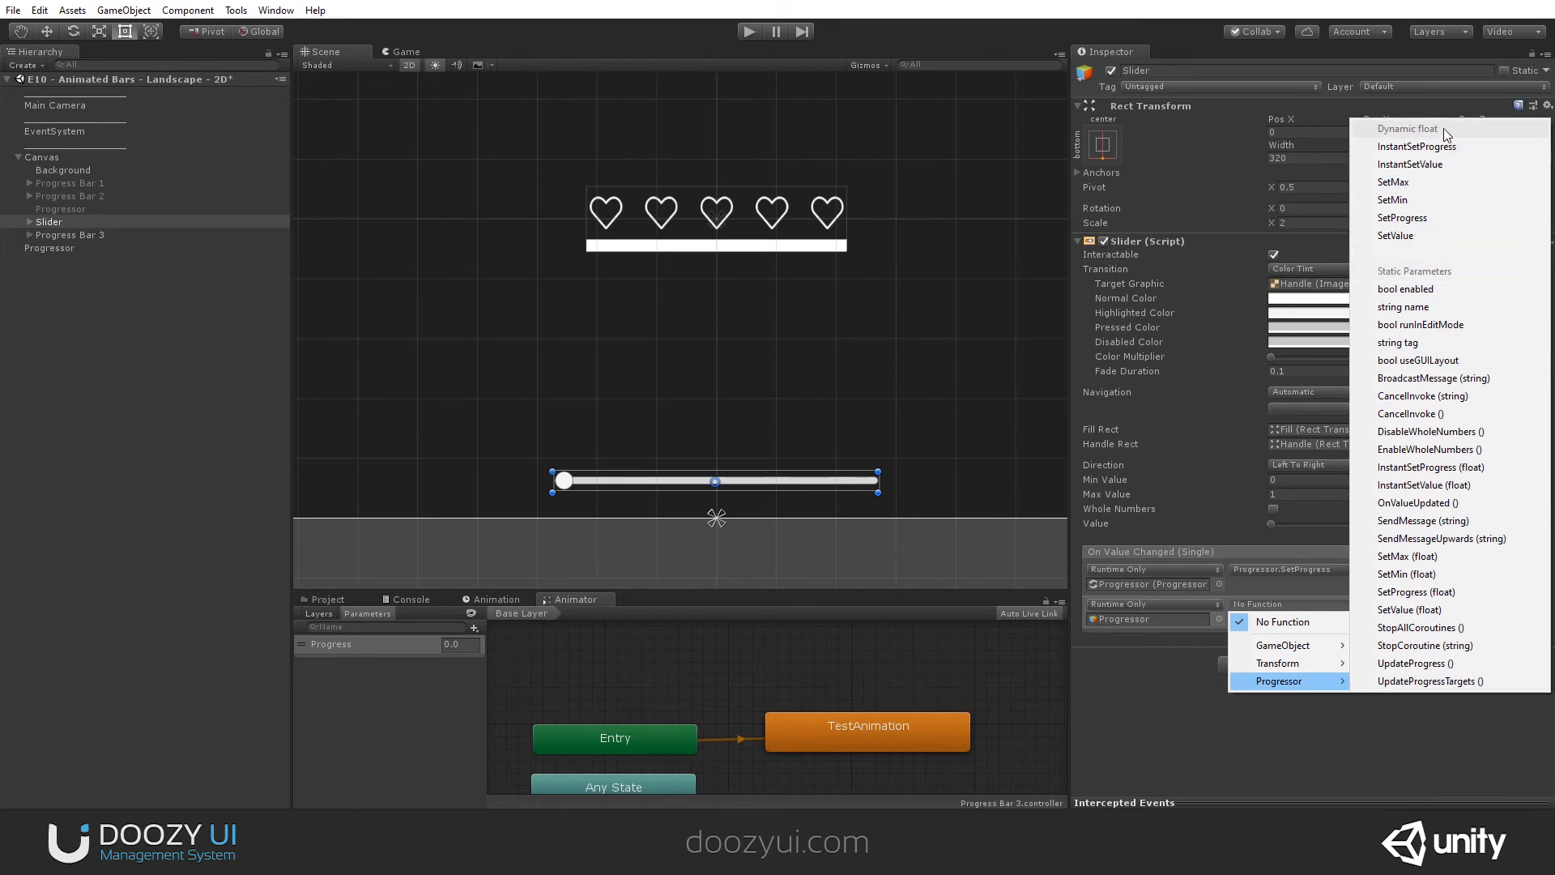
{"action": "left_click", "coordinate": [1402, 218]}
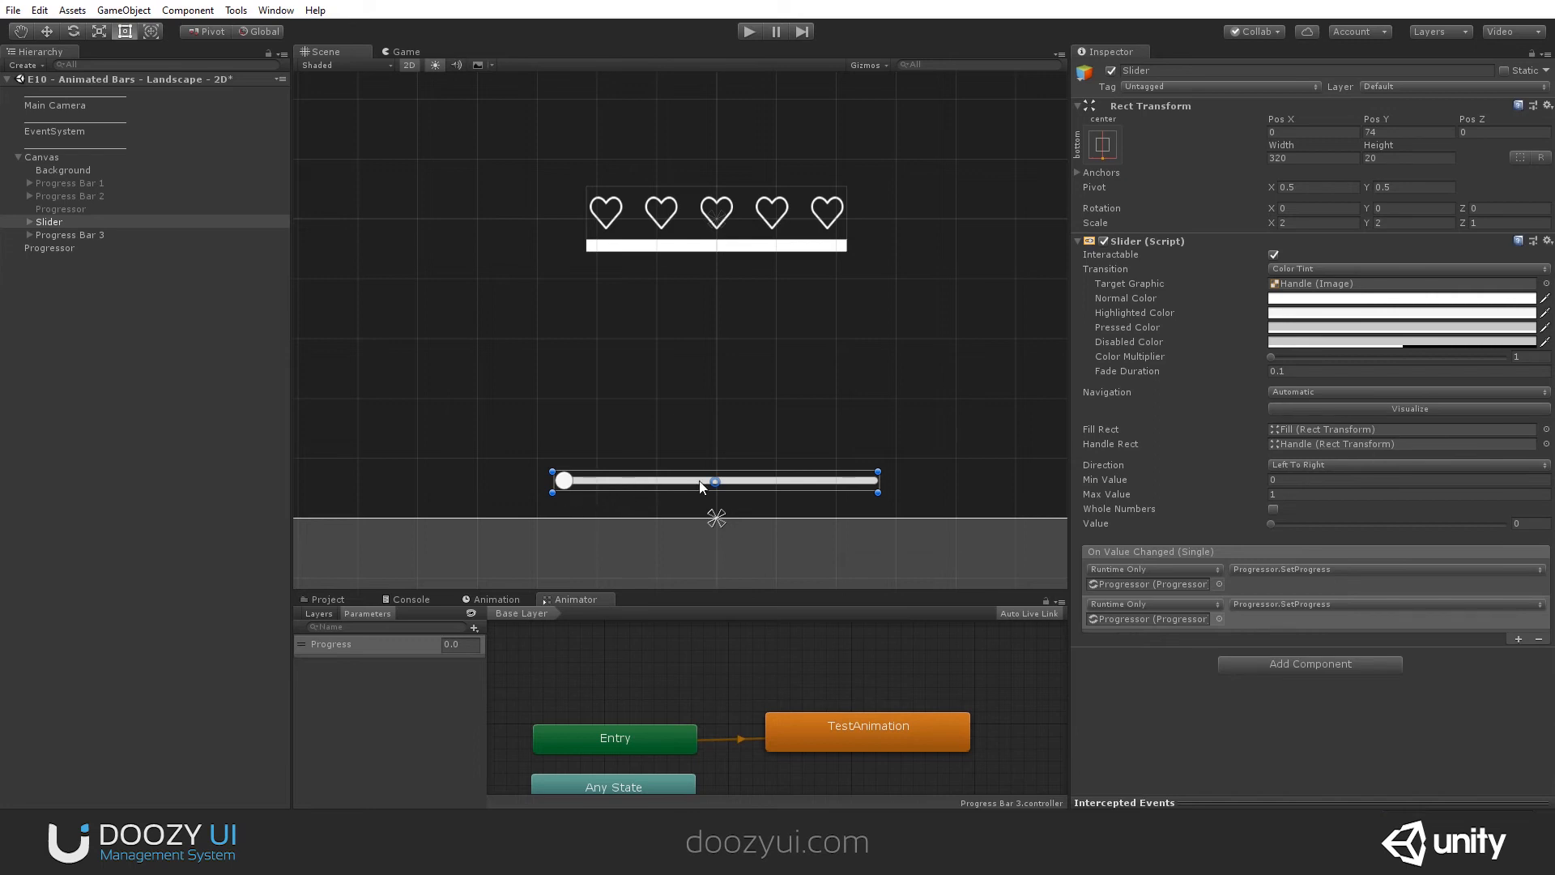
- Play the scene and test the slider with the Progressor's Animate Value off, and again with it on at duration 1
{"action": "left_click", "coordinate": [744, 31]}
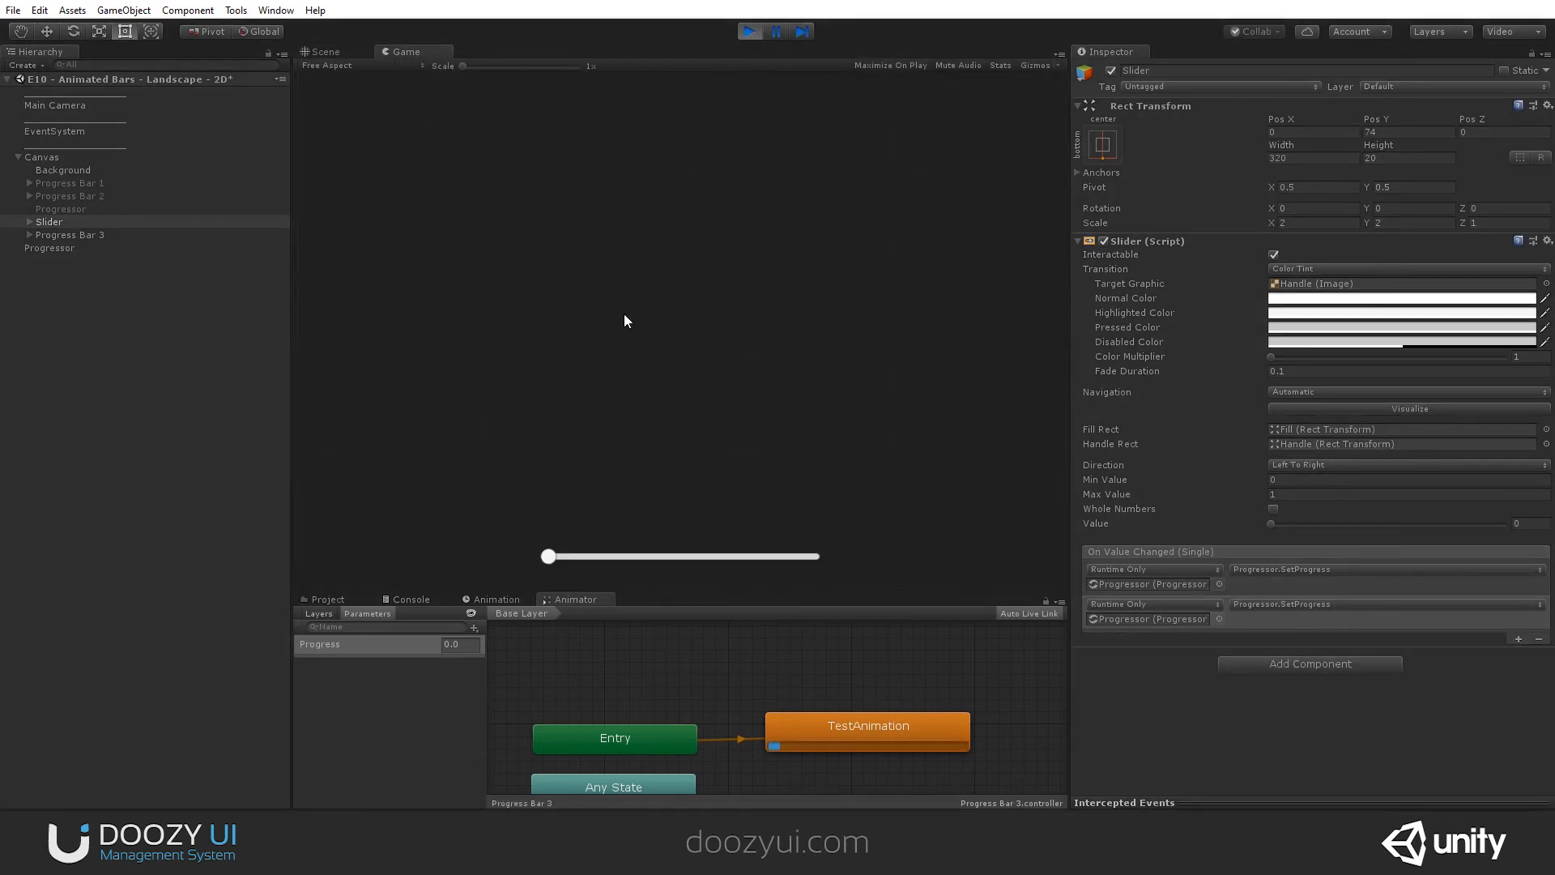
{"action": "left_click_drag", "start_coordinate": [549, 557], "coordinate": [670, 572]}
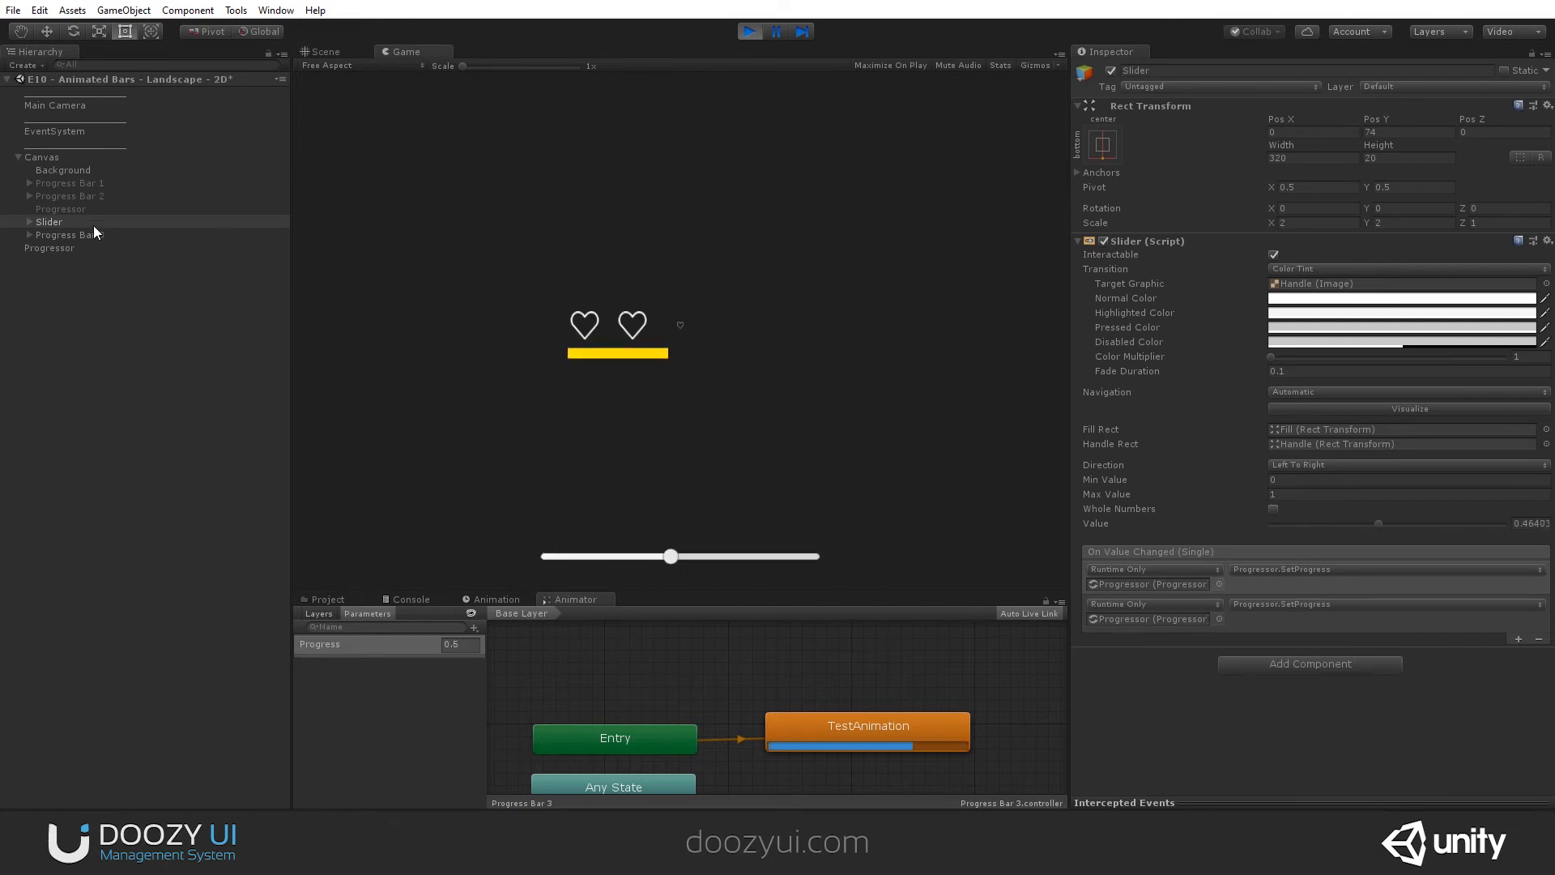
{"action": "left_click", "coordinate": [63, 247]}
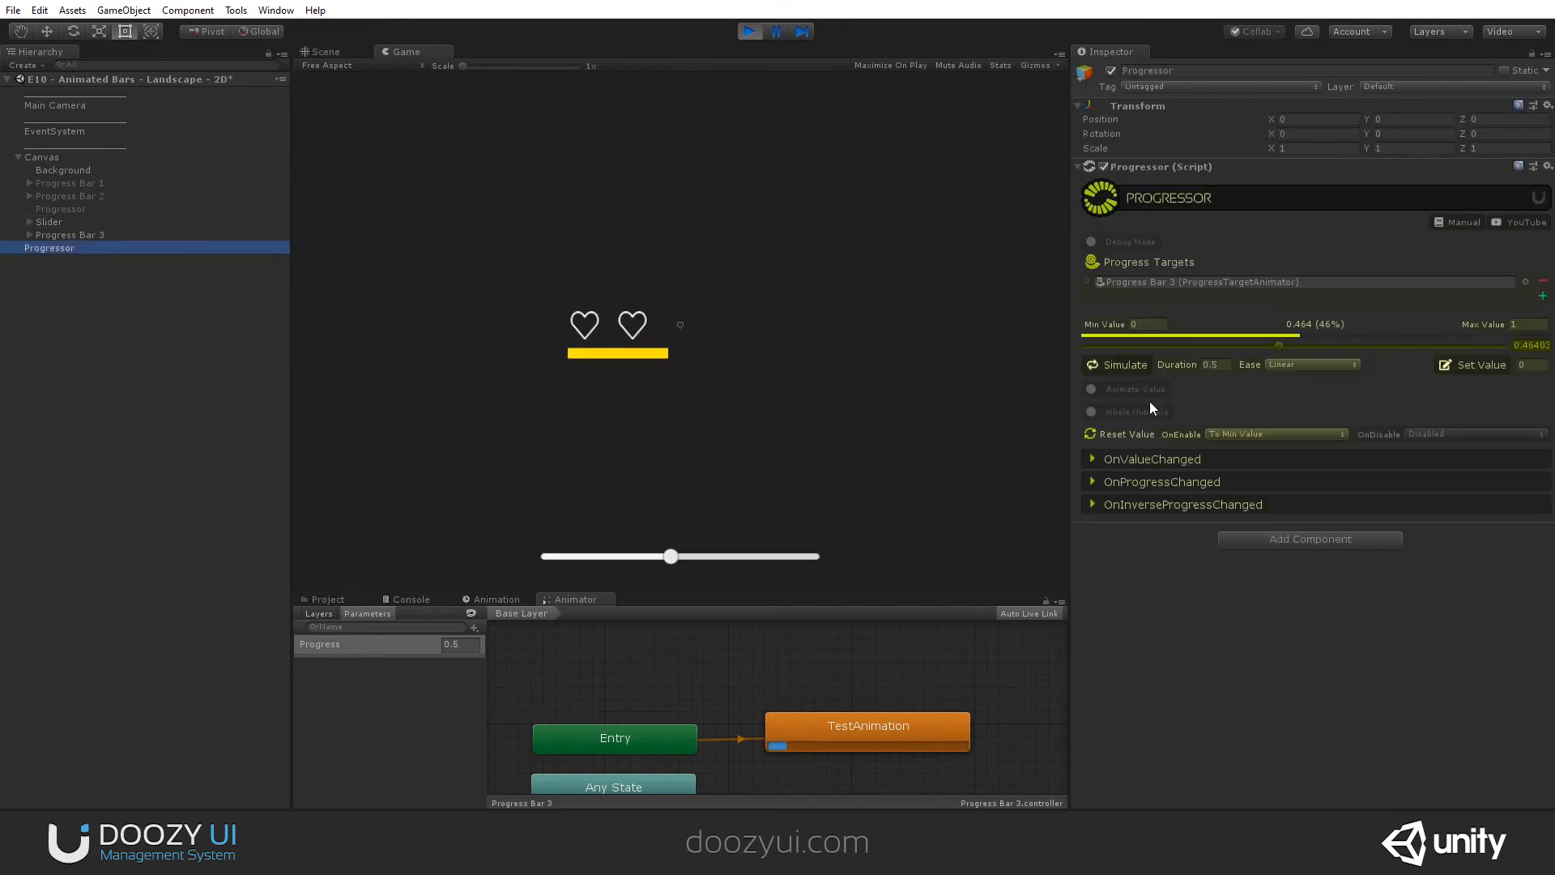
{"action": "left_click", "coordinate": [1090, 390]}
{"action": "type", "text": "1"}
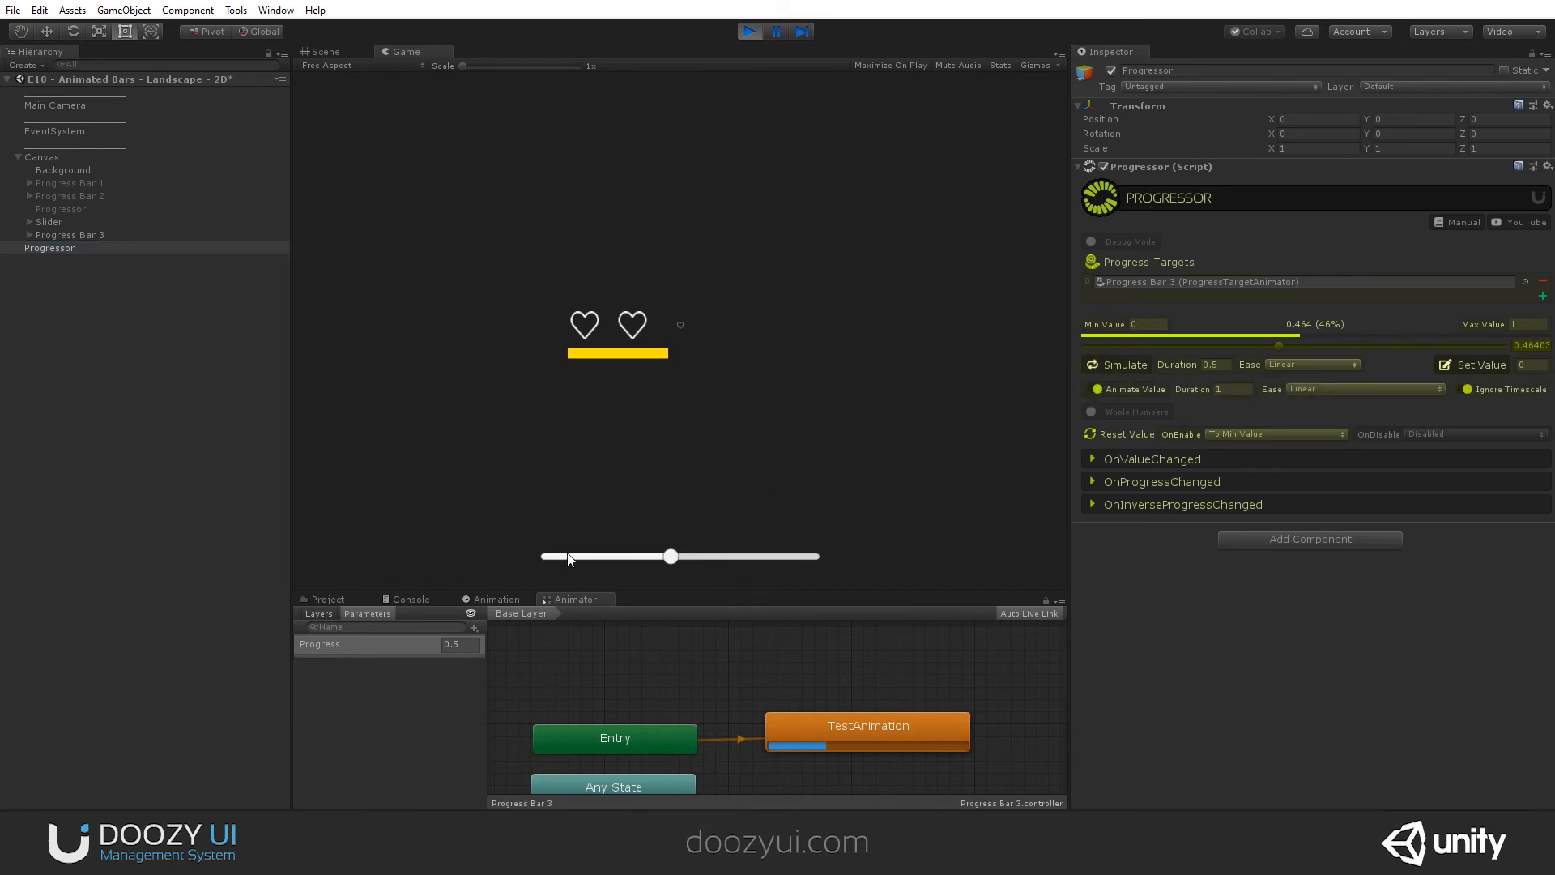
{"action": "left_click", "coordinate": [614, 556]}
{"action": "left_click_drag", "start_coordinate": [614, 556], "coordinate": [664, 558]}
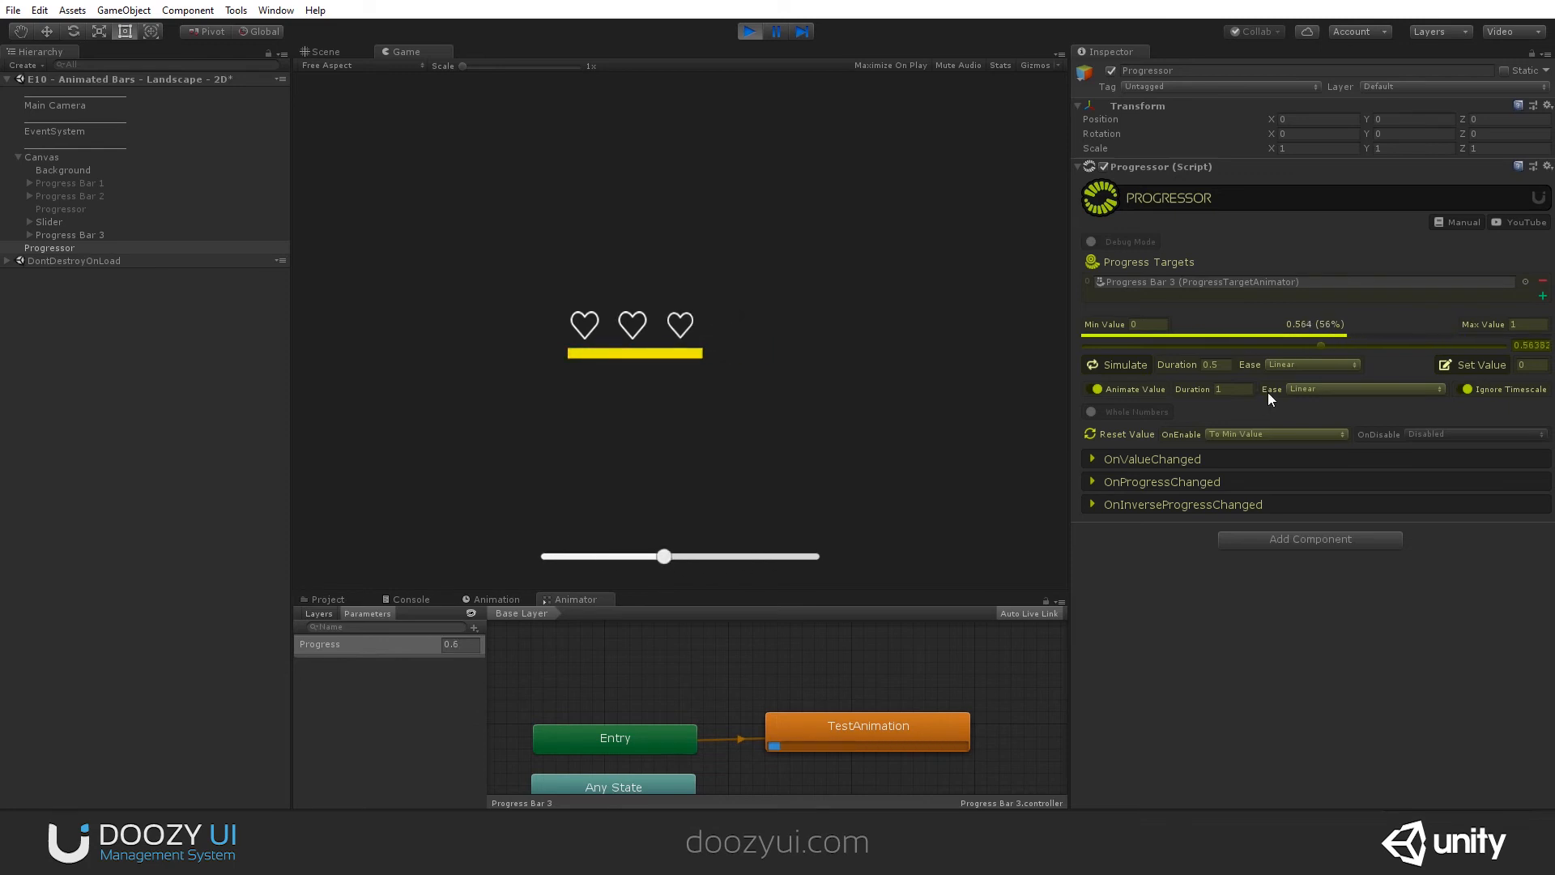
- Set the running Progressor's Animate Value duration to 0.4 and test it with the on-screen slider
{"action": "left_click", "coordinate": [1231, 388]}
{"action": "type", "text": "0.4"}
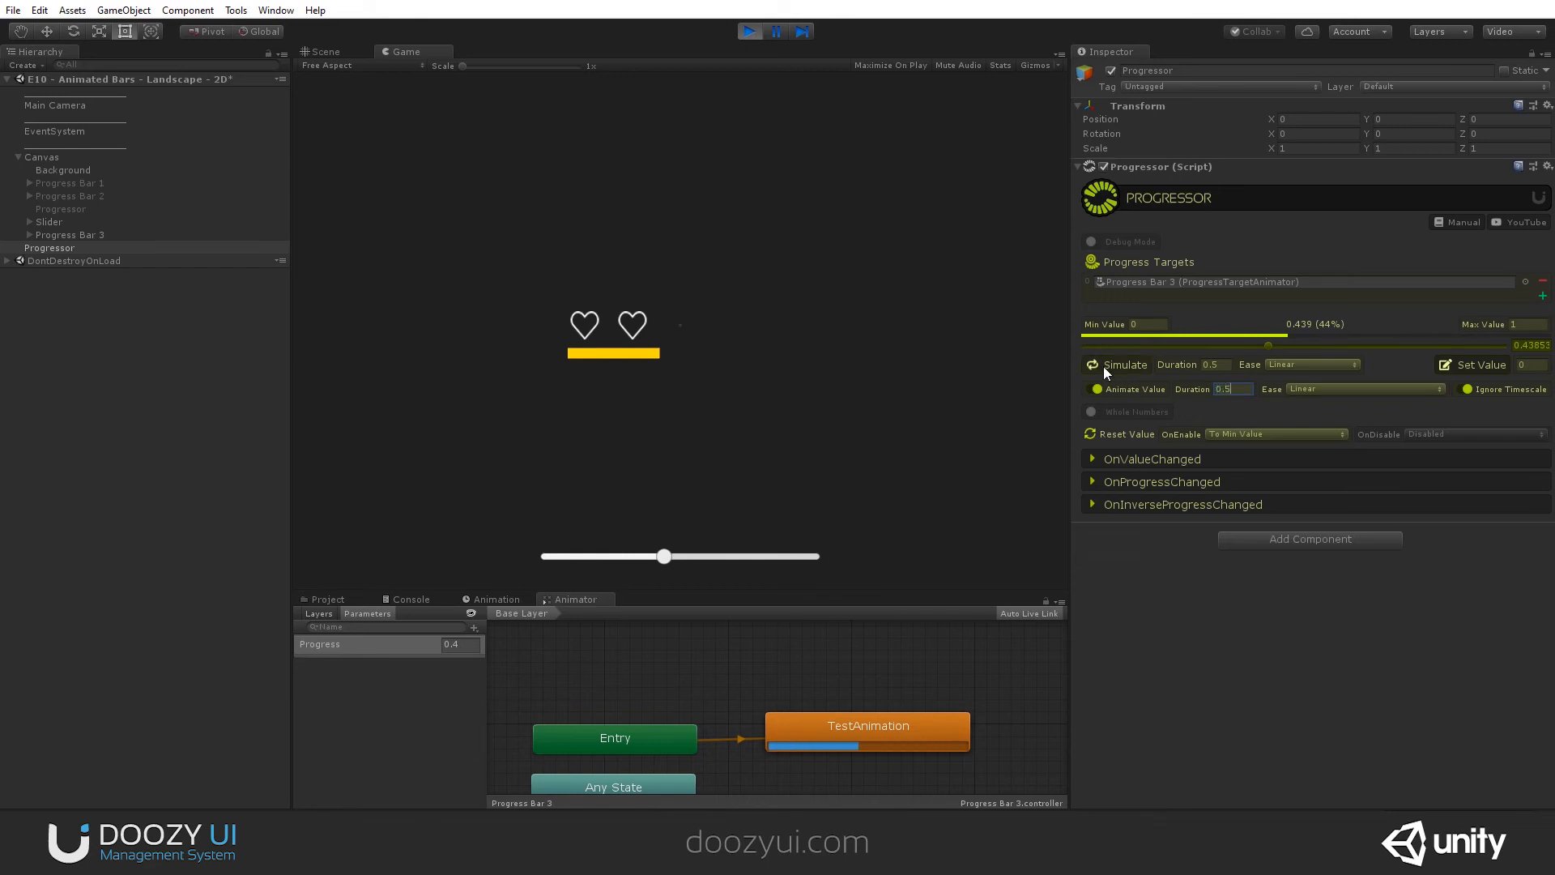
{"action": "key", "text": "Return"}
{"action": "mouse_move", "coordinate": [658, 559]}
{"action": "left_mouse_down"}
{"action": "mouse_move", "coordinate": [763, 559]}
{"action": "mouse_move", "coordinate": [606, 562]}
{"action": "mouse_move", "coordinate": [687, 565]}
{"action": "left_mouse_up"}
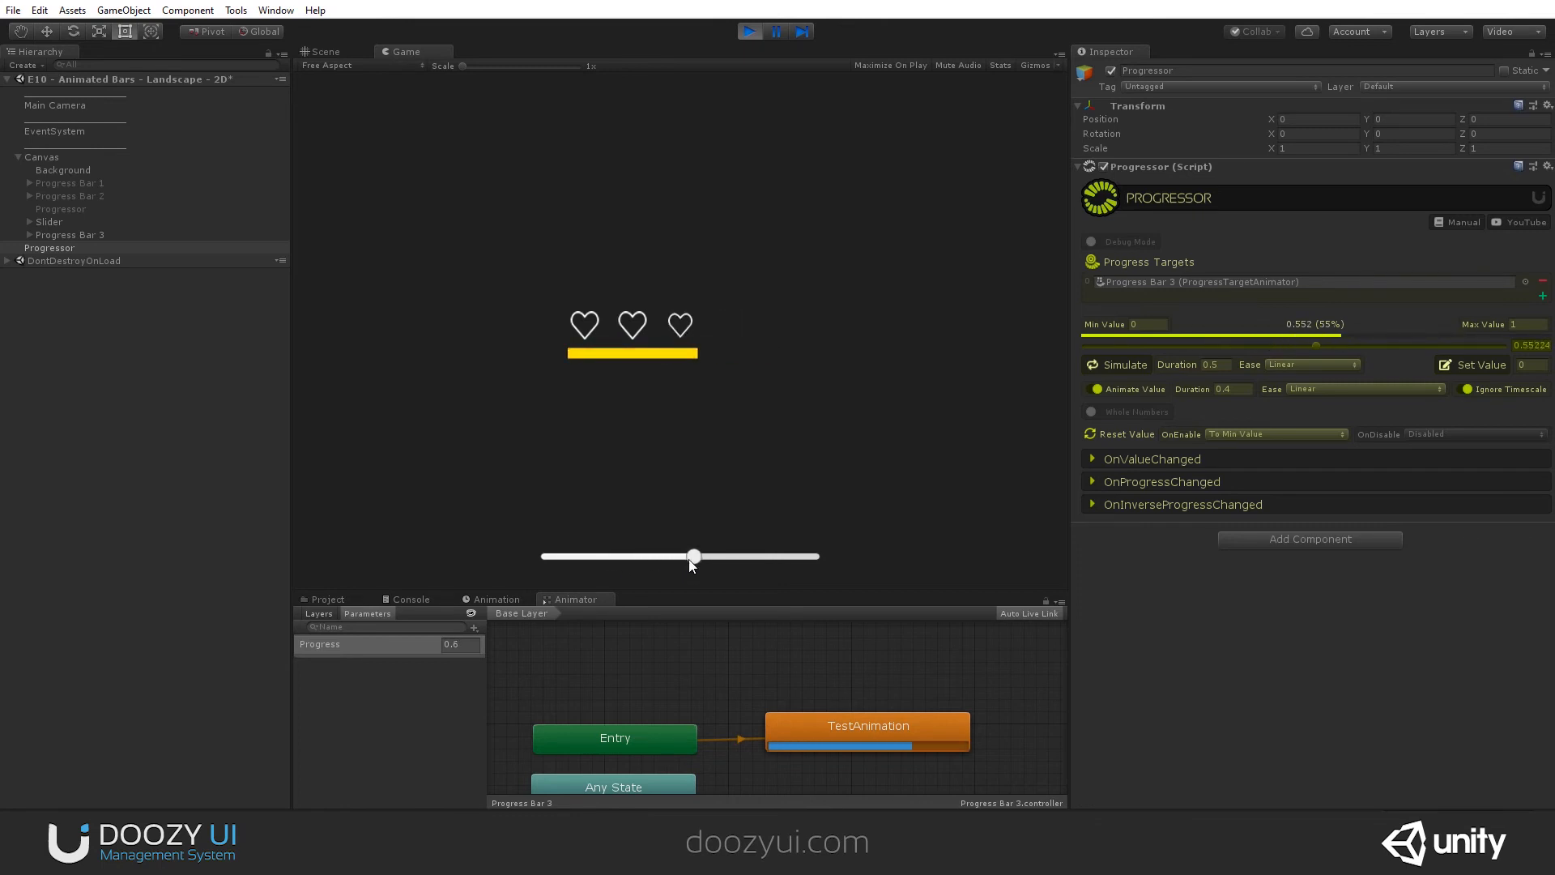
- Test the slider with the Animate Value ease set to In Expo, Out Elastic and In Elastic in turn
{"action": "left_click", "coordinate": [1305, 390]}
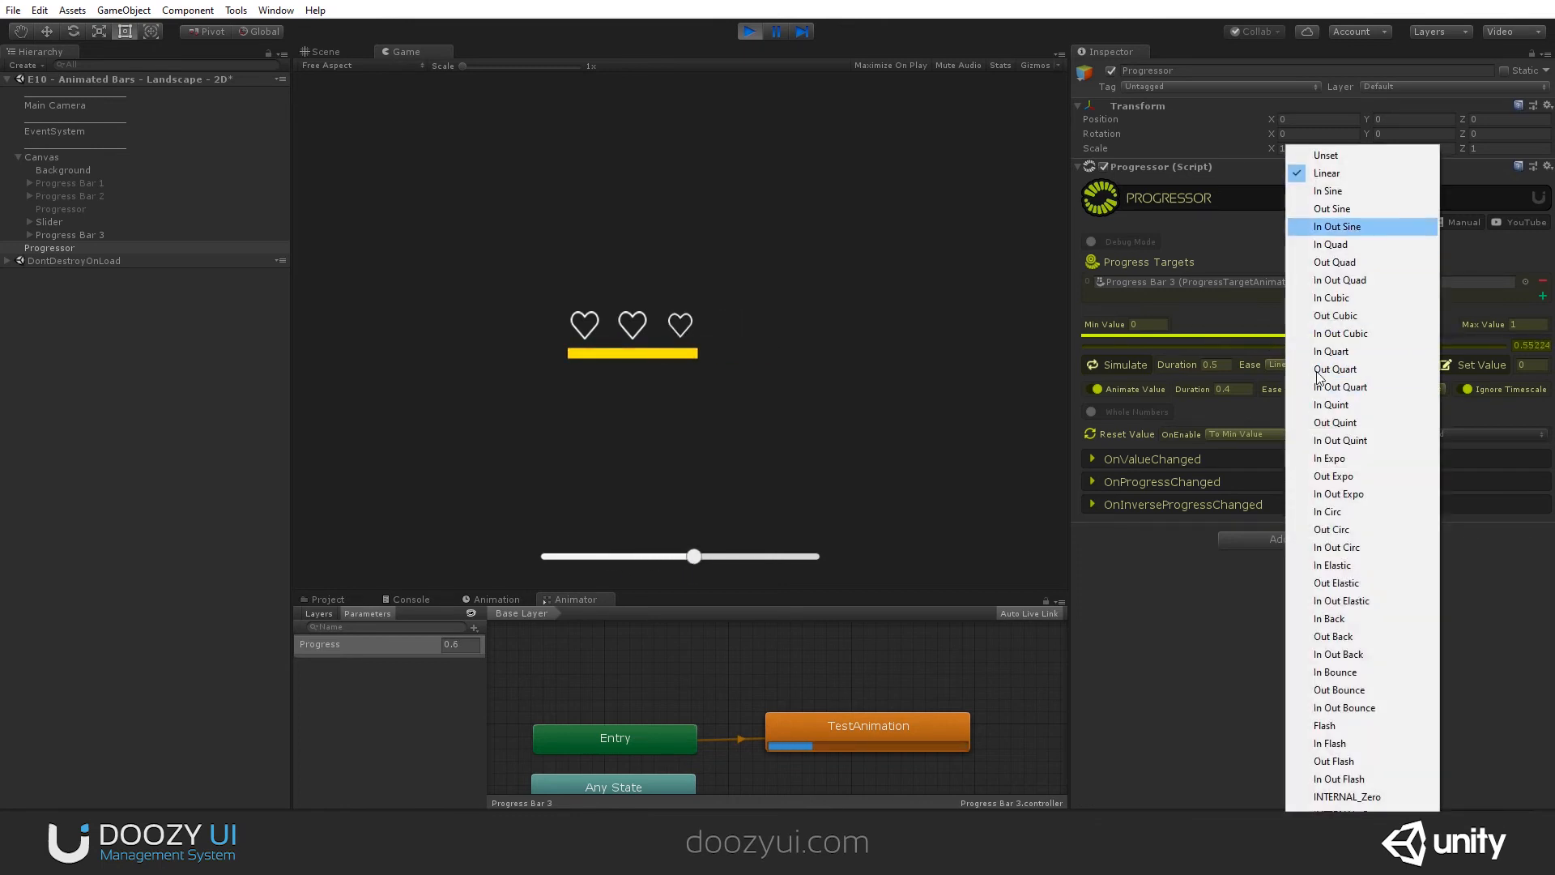
{"action": "left_click", "coordinate": [1344, 458]}
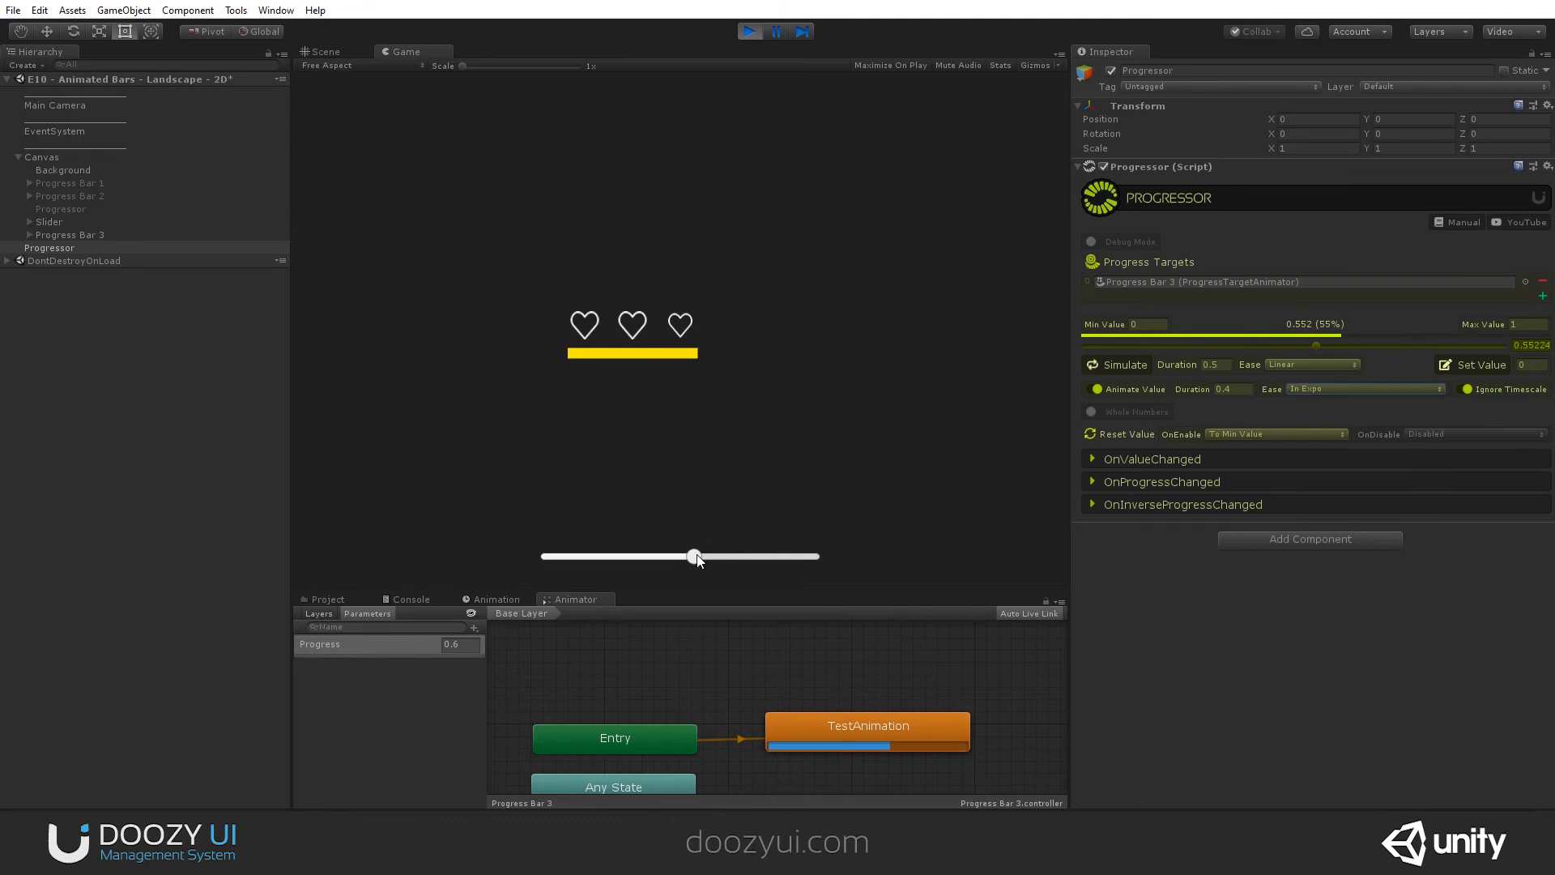
{"action": "left_click_drag", "start_coordinate": [694, 557], "coordinate": [757, 555]}
{"action": "left_click", "coordinate": [1336, 380]}
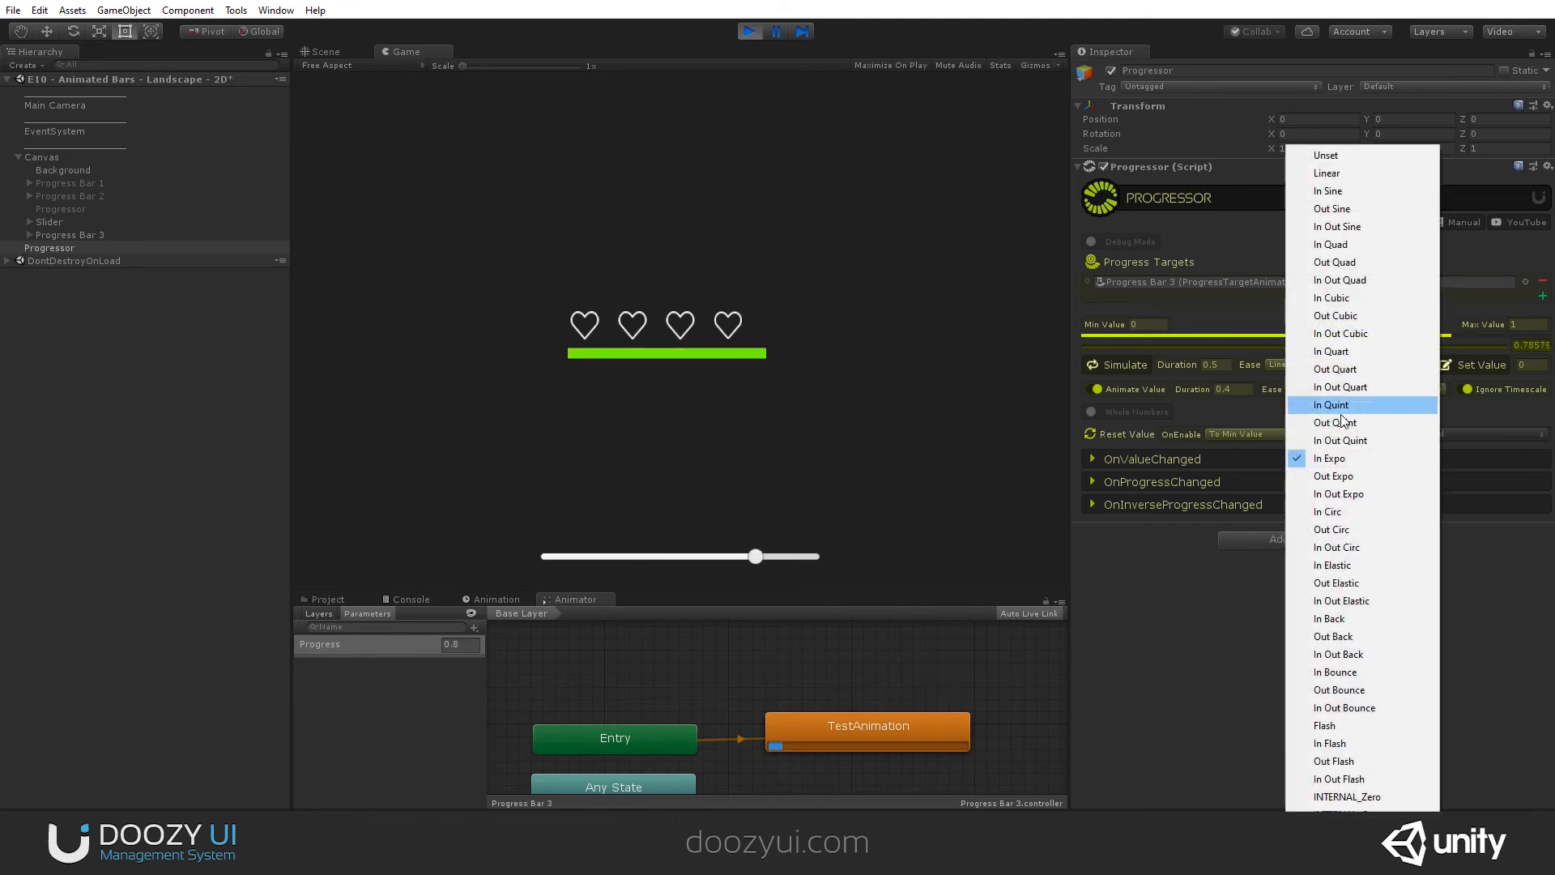
{"action": "left_click", "coordinate": [1344, 580]}
{"action": "left_click_drag", "start_coordinate": [753, 557], "coordinate": [652, 558]}
{"action": "left_click", "coordinate": [1344, 389]}
{"action": "left_click", "coordinate": [1344, 565]}
{"action": "left_click_drag", "start_coordinate": [654, 556], "coordinate": [709, 555]}
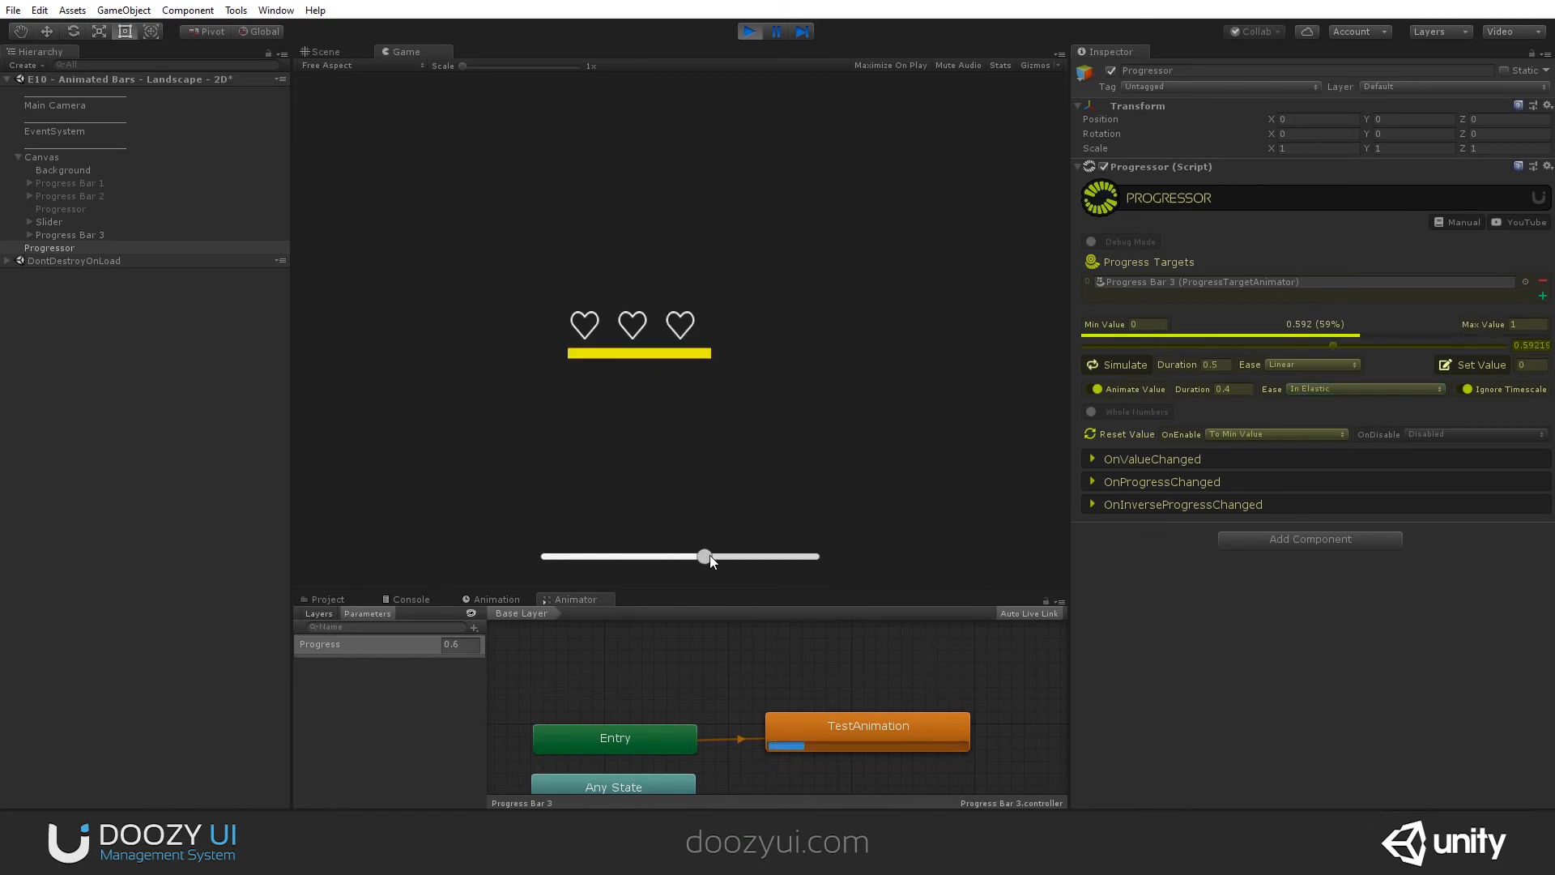
- Test the slider with the Animate Value ease set to In Back and Out Back, and stop playback
{"action": "left_click", "coordinate": [1328, 389]}
{"action": "left_click", "coordinate": [1374, 618]}
{"action": "left_click", "coordinate": [751, 555]}
{"action": "left_click_drag", "start_coordinate": [751, 555], "coordinate": [713, 556]}
{"action": "left_click", "coordinate": [1328, 390]}
{"action": "left_click", "coordinate": [1373, 632]}
{"action": "mouse_move", "coordinate": [717, 555]}
{"action": "left_mouse_down"}
{"action": "mouse_move", "coordinate": [751, 555]}
{"action": "mouse_move", "coordinate": [669, 556]}
{"action": "mouse_move", "coordinate": [779, 554]}
{"action": "mouse_move", "coordinate": [609, 555]}
{"action": "mouse_move", "coordinate": [745, 557]}
{"action": "left_mouse_up"}
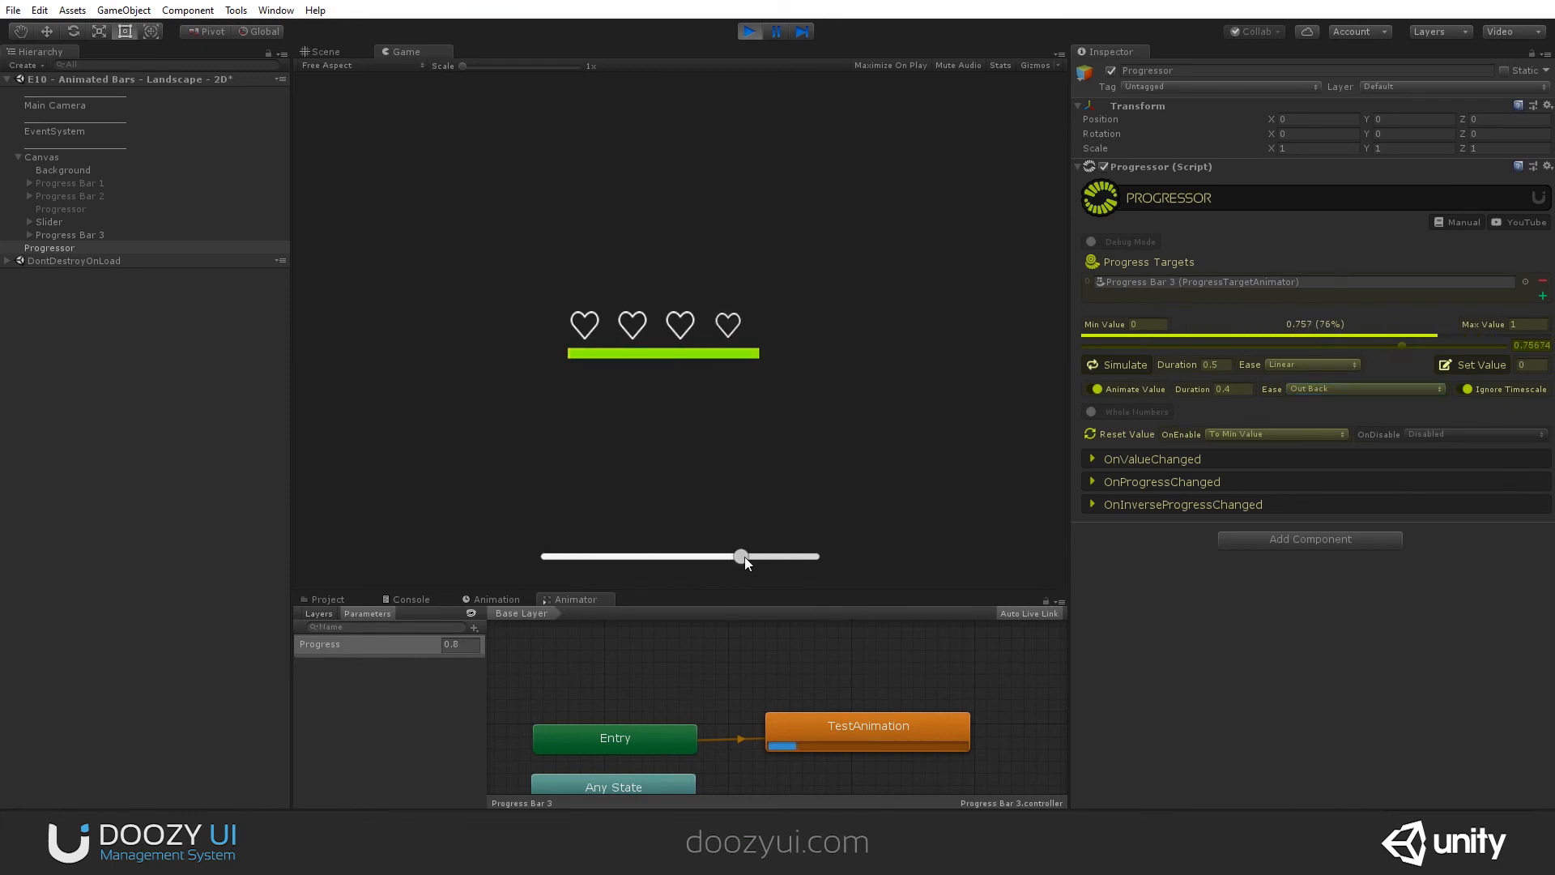
{"action": "left_click", "coordinate": [749, 31]}
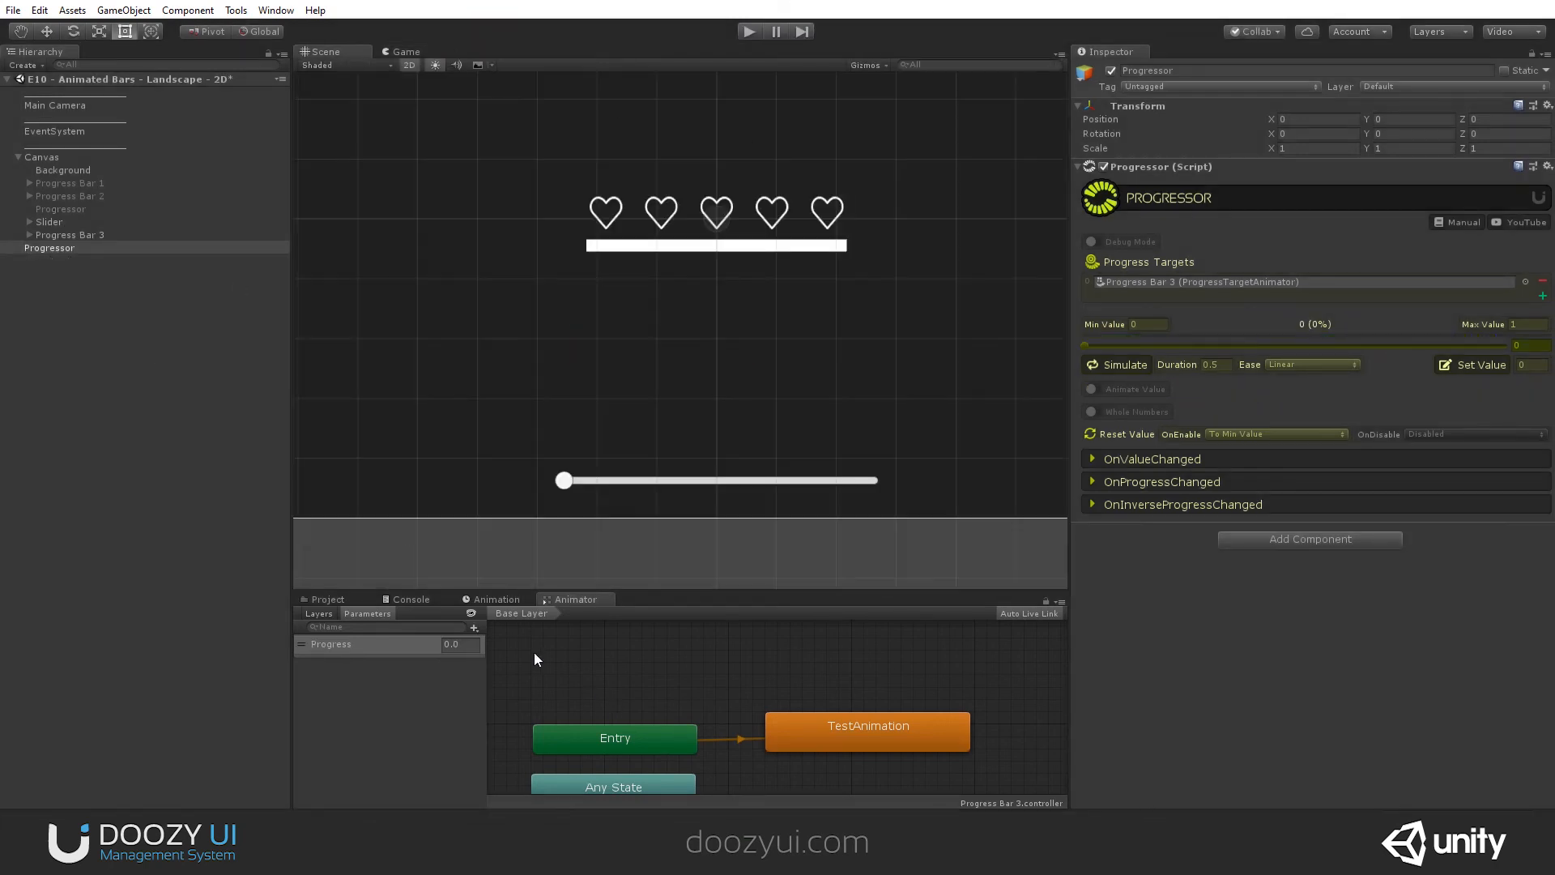
- Open Progress Bar 3's TestAnimation clip and start recording at 0:00 with heart 1 selected and the Move tool active
{"action": "left_click", "coordinate": [488, 599]}
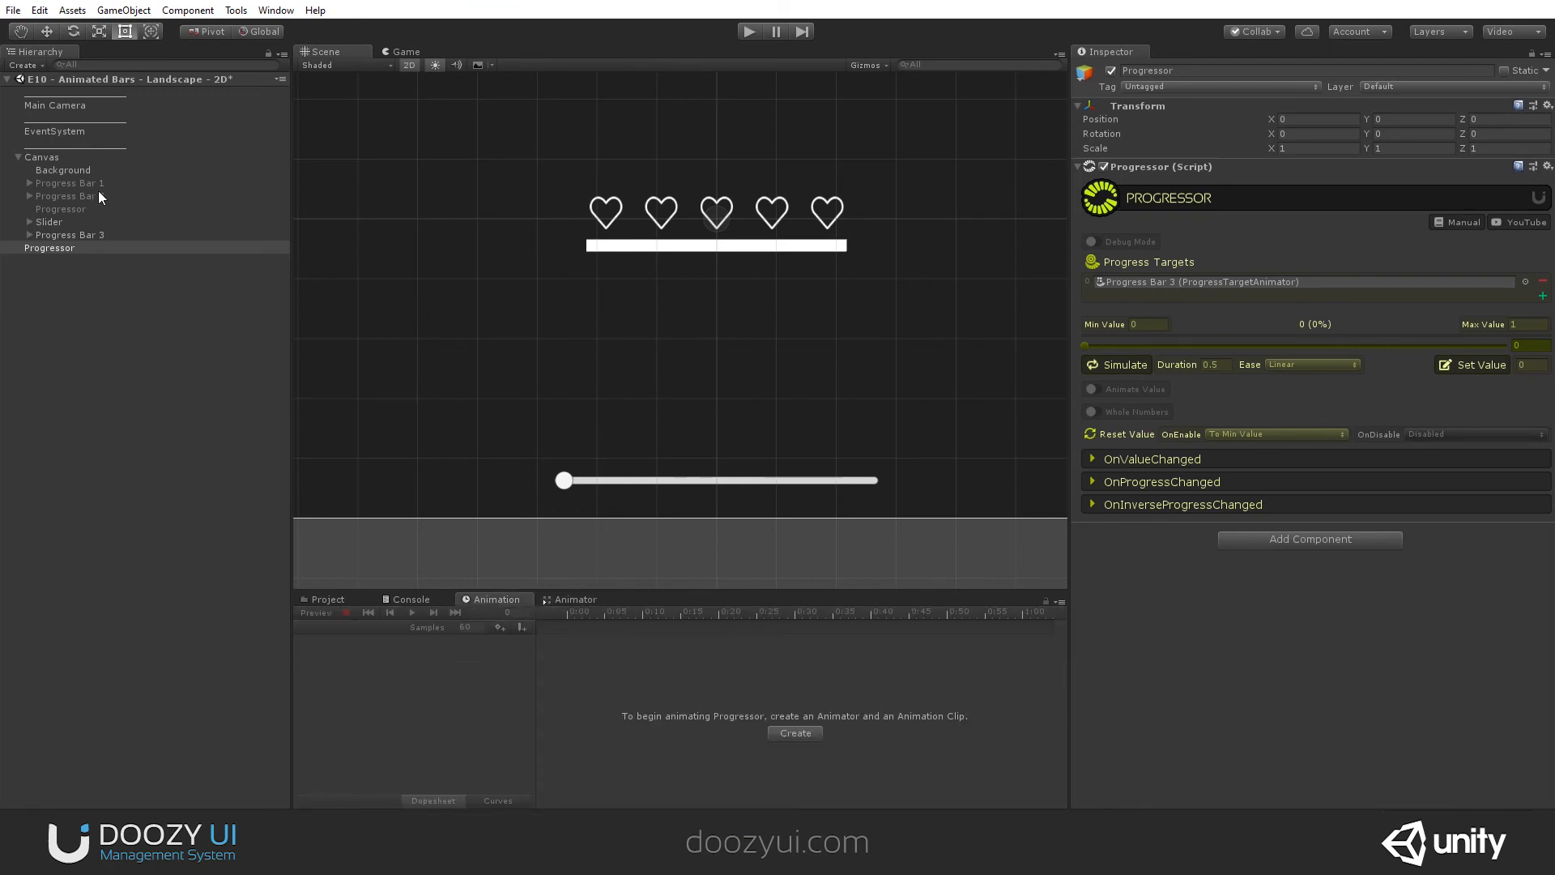
{"action": "left_click", "coordinate": [85, 236]}
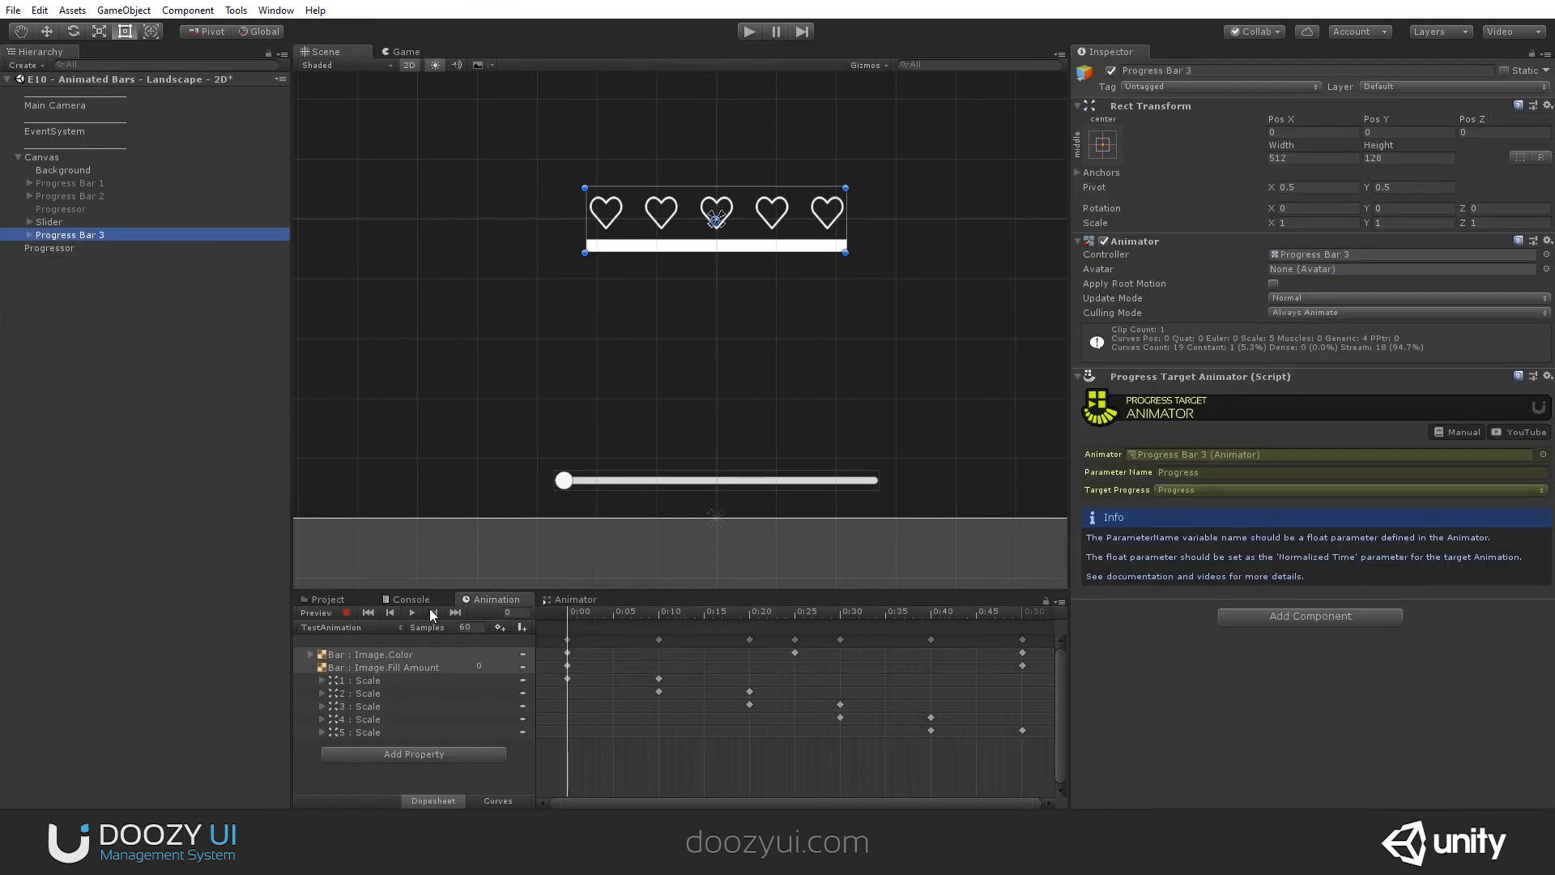
{"action": "left_click", "coordinate": [371, 680]}
{"action": "left_click", "coordinate": [570, 611]}
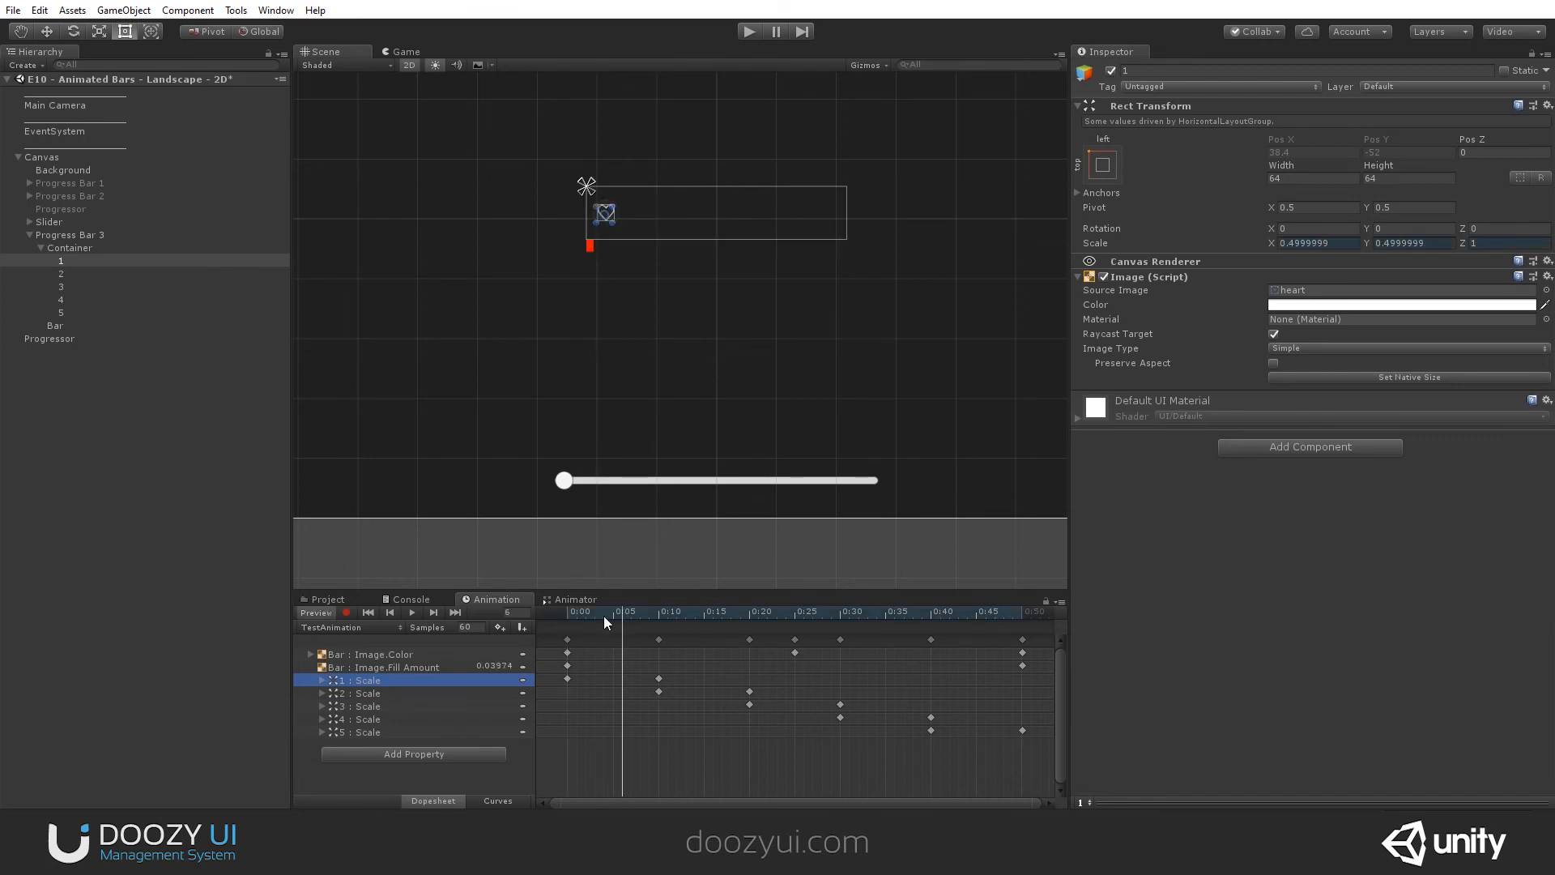
{"action": "left_click_drag", "start_coordinate": [607, 612], "coordinate": [571, 619]}
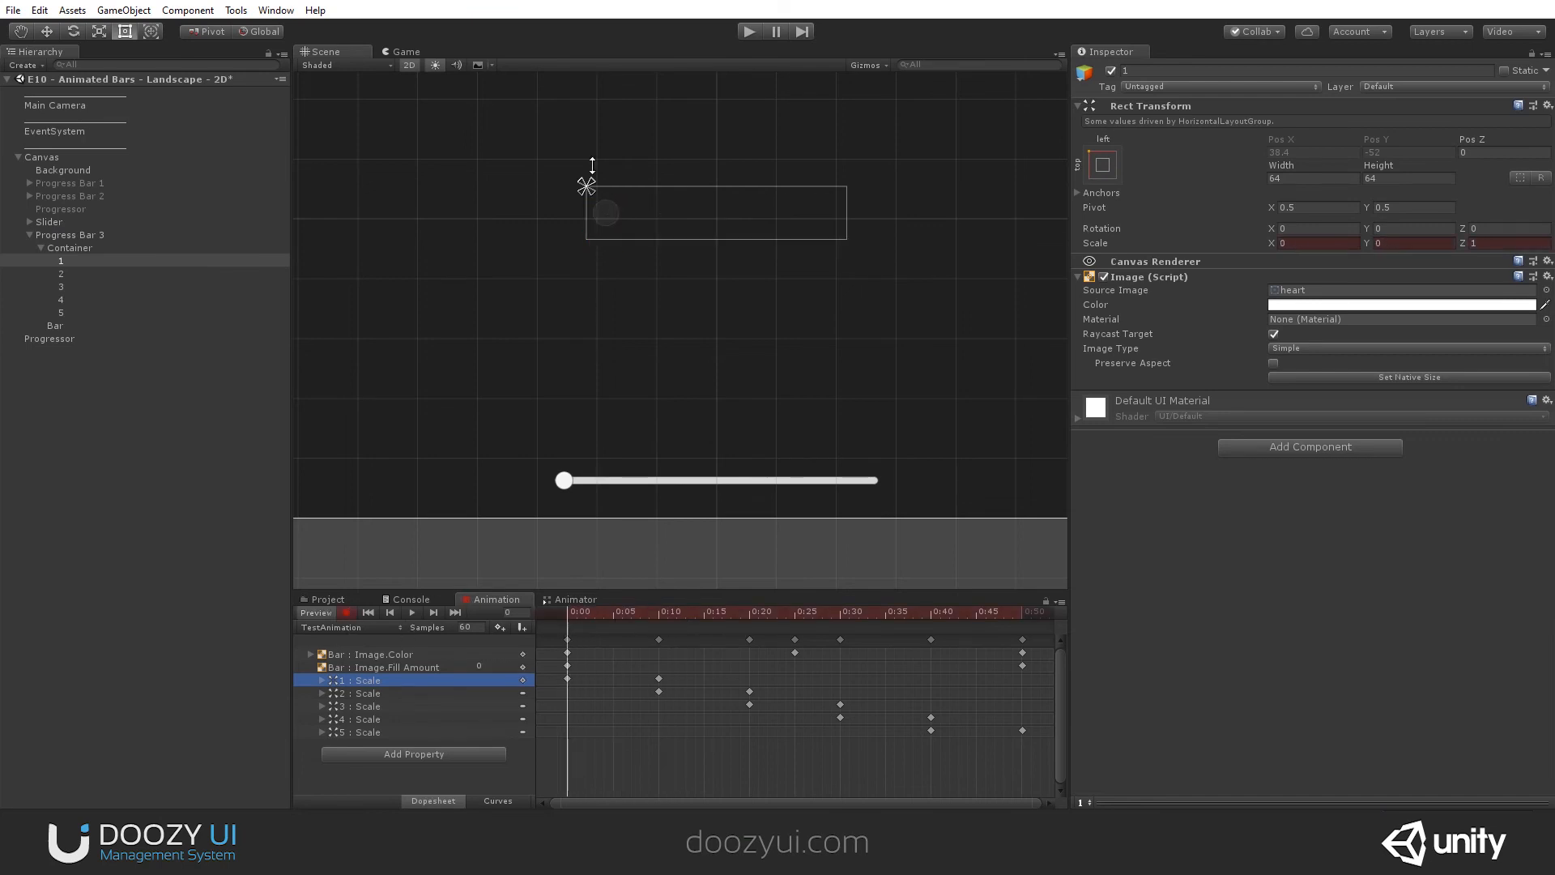
{"action": "key", "text": "w"}
{"action": "scroll", "coordinate": [616, 243], "scroll_direction": "up", "scroll_amount": 3}
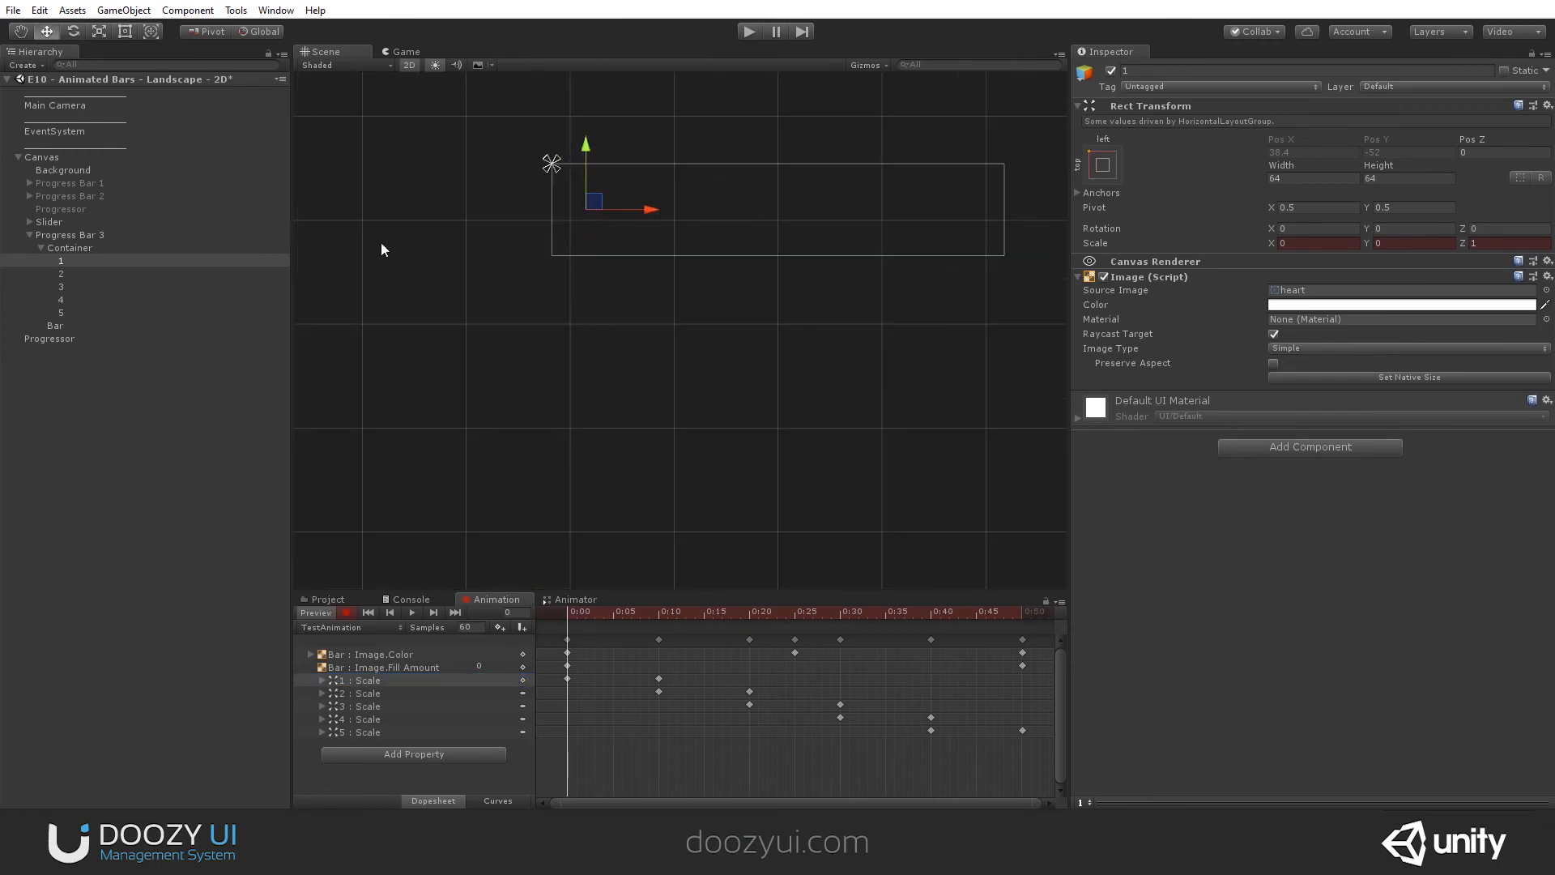
- Remove the Horizontal Layout Group component from Progress Bar 3's Container
{"action": "left_click", "coordinate": [74, 247]}
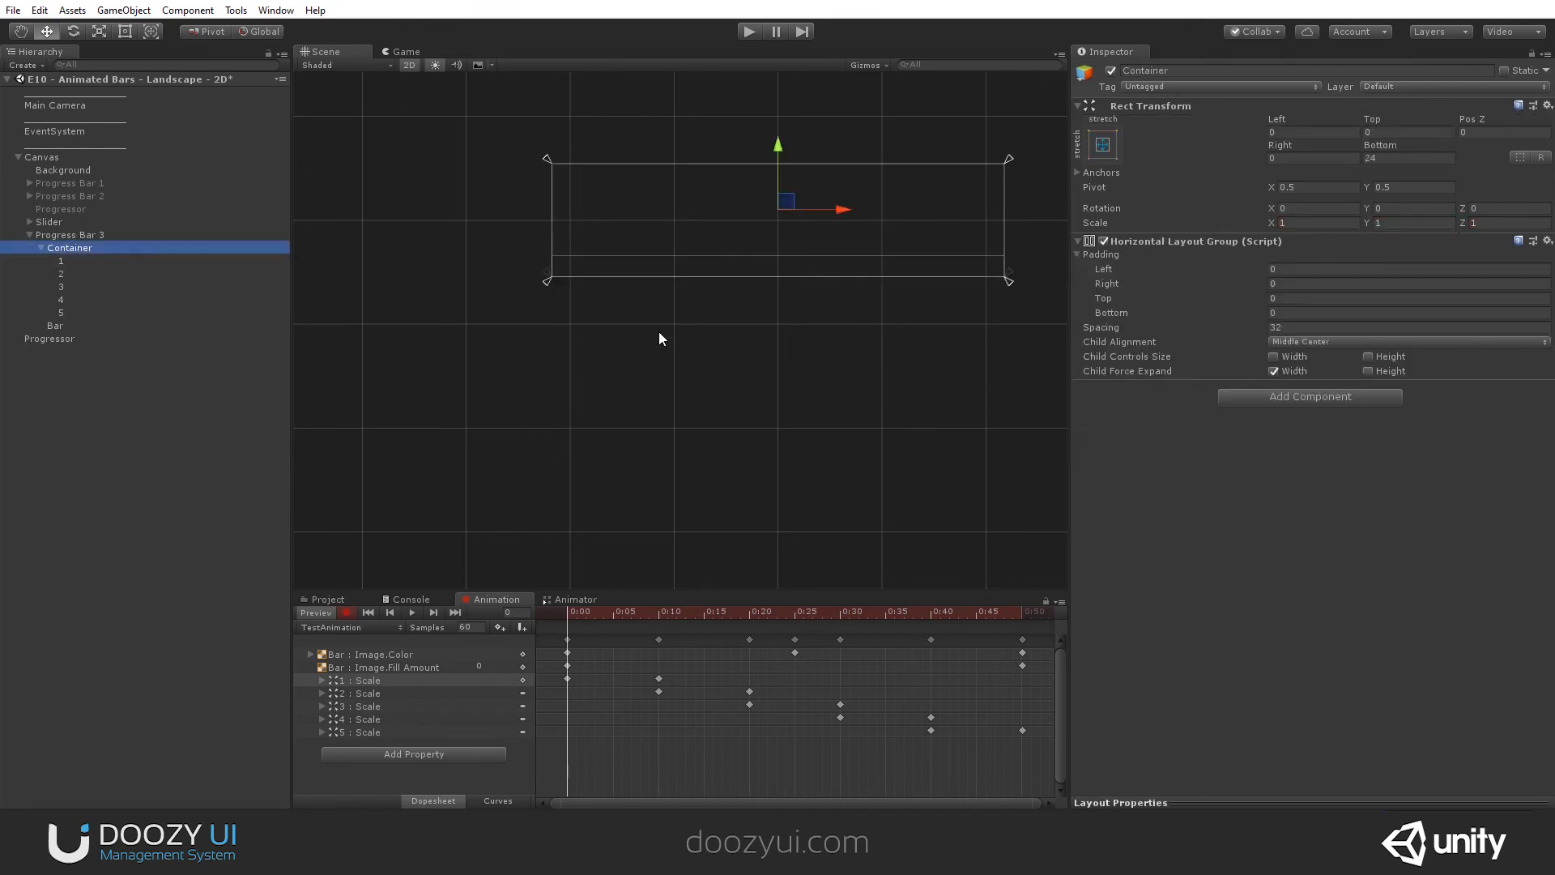
{"action": "left_click", "coordinate": [1546, 240]}
{"action": "left_click", "coordinate": [1433, 318]}
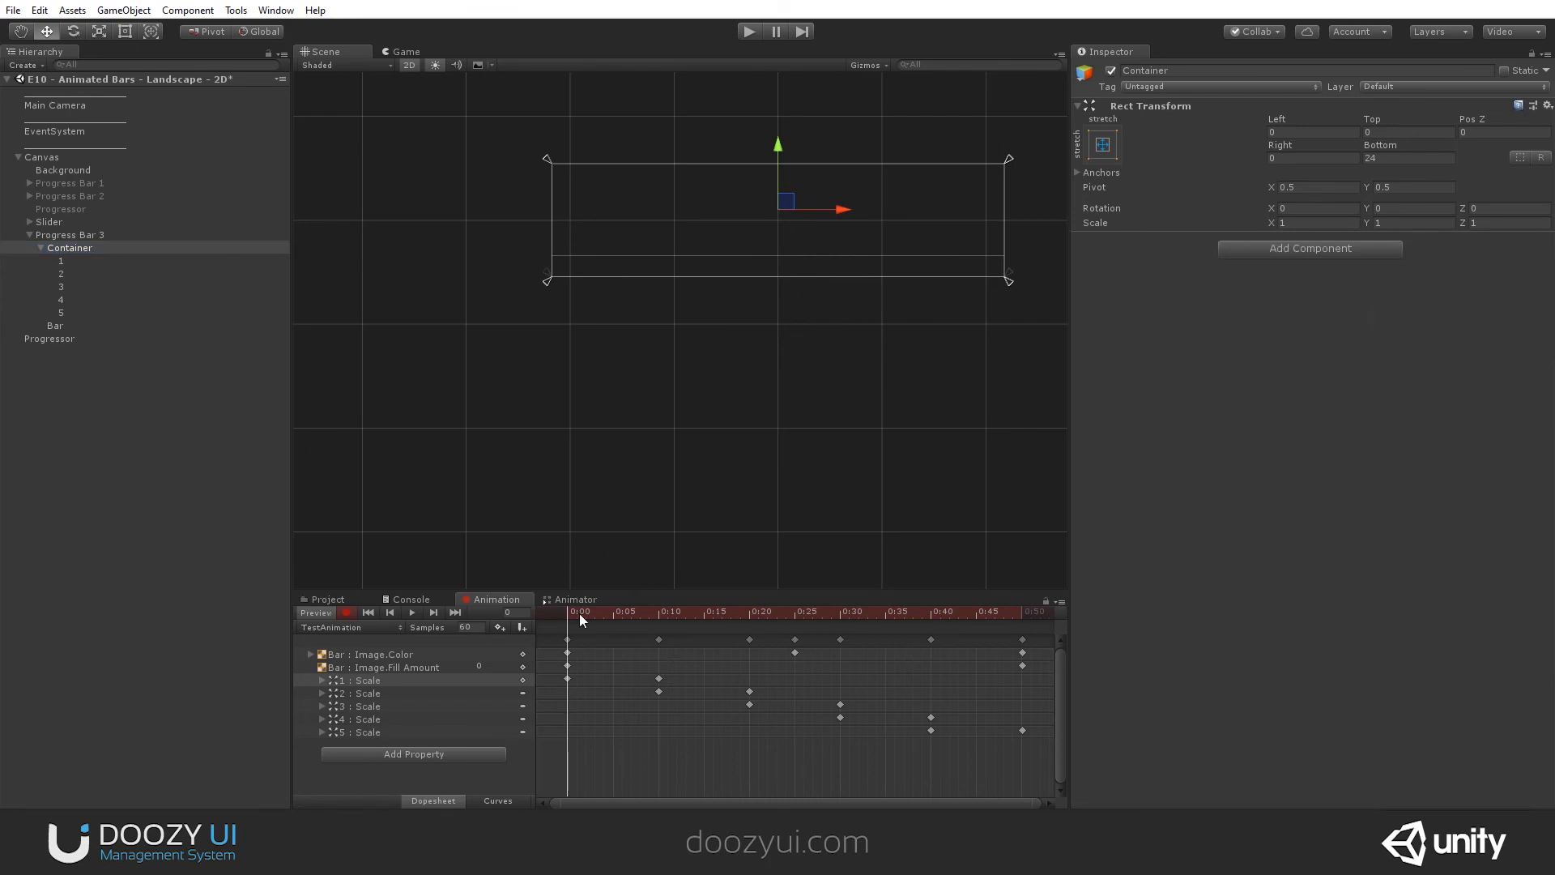
- Try to keyframe heart 1 in a lowered position at 0:00, and undo the move
{"action": "mouse_move", "coordinate": [579, 620]}
{"action": "left_mouse_down"}
{"action": "mouse_move", "coordinate": [877, 615]}
{"action": "mouse_move", "coordinate": [562, 619]}
{"action": "mouse_move", "coordinate": [1009, 639]}
{"action": "mouse_move", "coordinate": [570, 639]}
{"action": "left_mouse_up"}
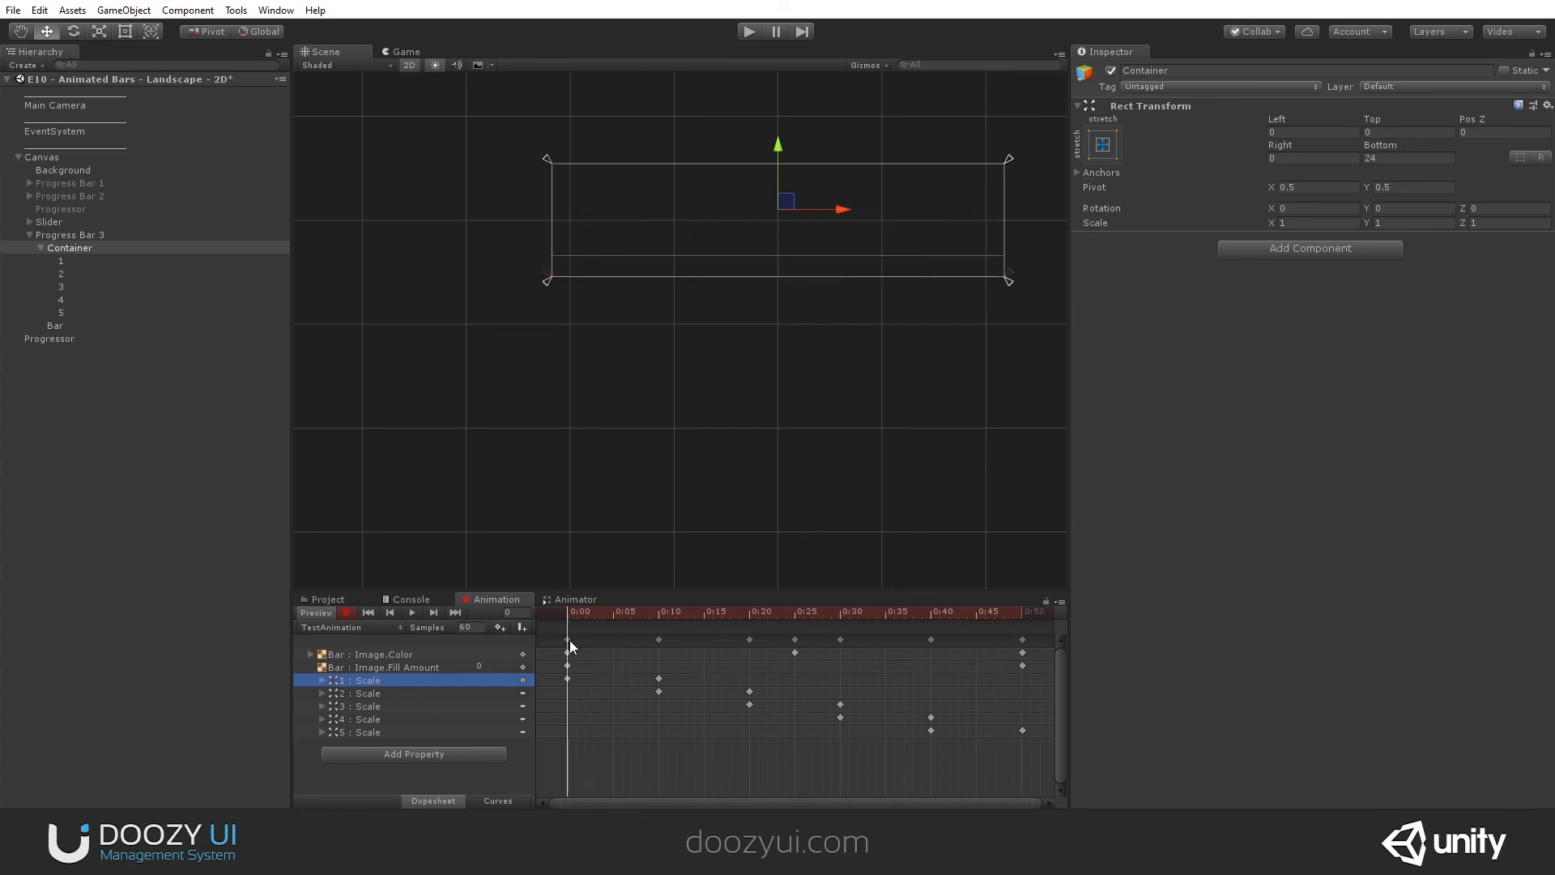
{"action": "left_click", "coordinate": [89, 259]}
{"action": "left_click_drag", "start_coordinate": [584, 146], "coordinate": [585, 175]}
{"action": "left_click_drag", "start_coordinate": [575, 616], "coordinate": [653, 630]}
{"action": "key", "text": "ctrl+z"}
- Copy heart 1's Rect Transform at 0:10, and keyframe the heart at 0:00 lowered to about Pos Y -88.8
{"action": "left_click", "coordinate": [658, 615]}
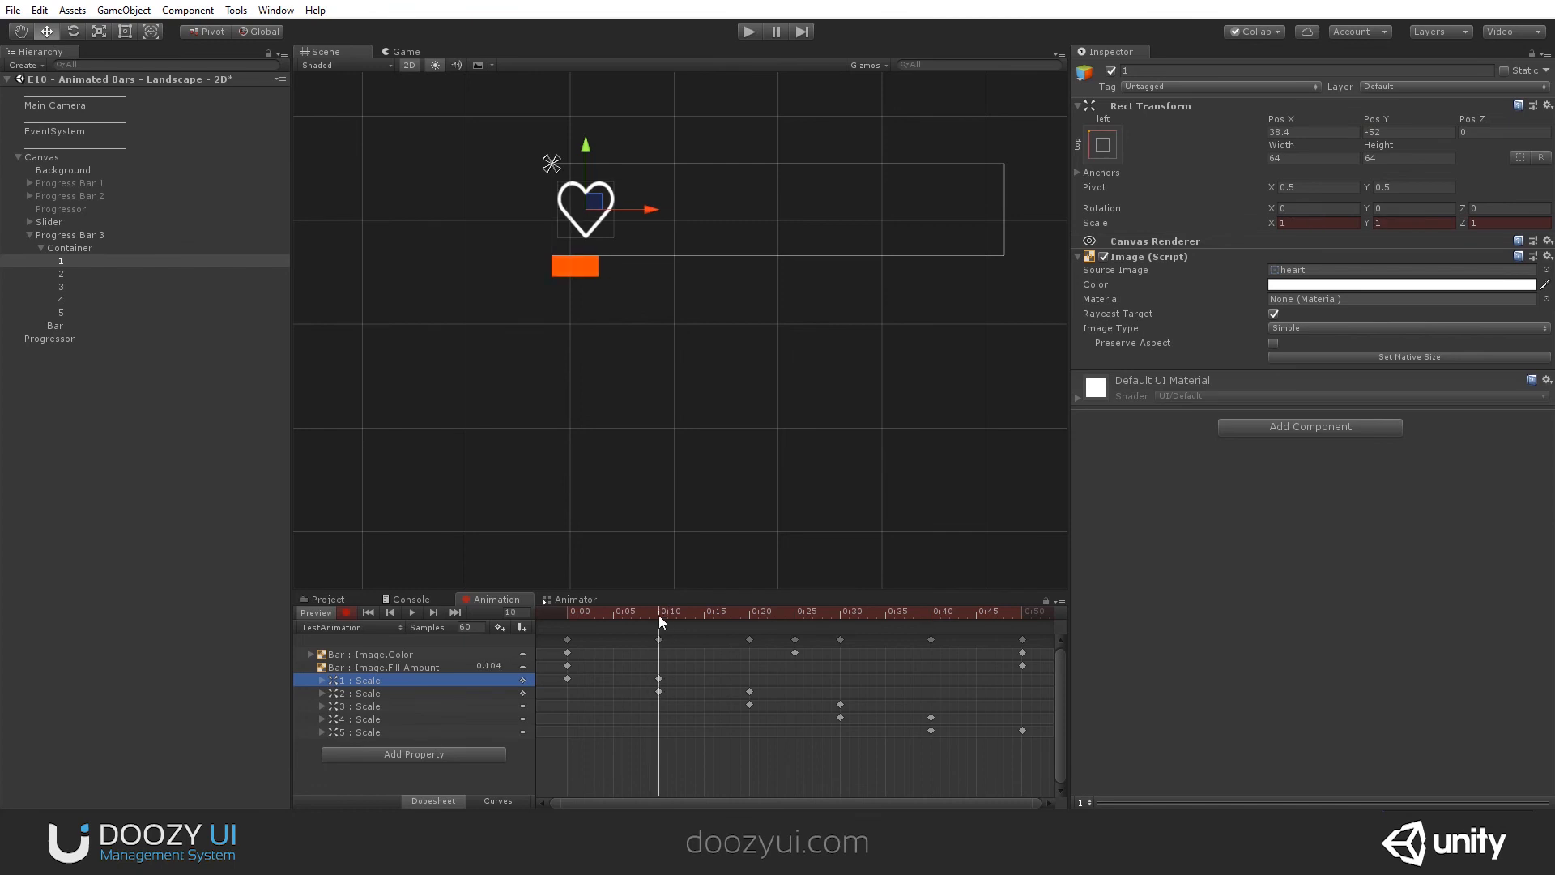
{"action": "right_click", "coordinate": [1187, 104]}
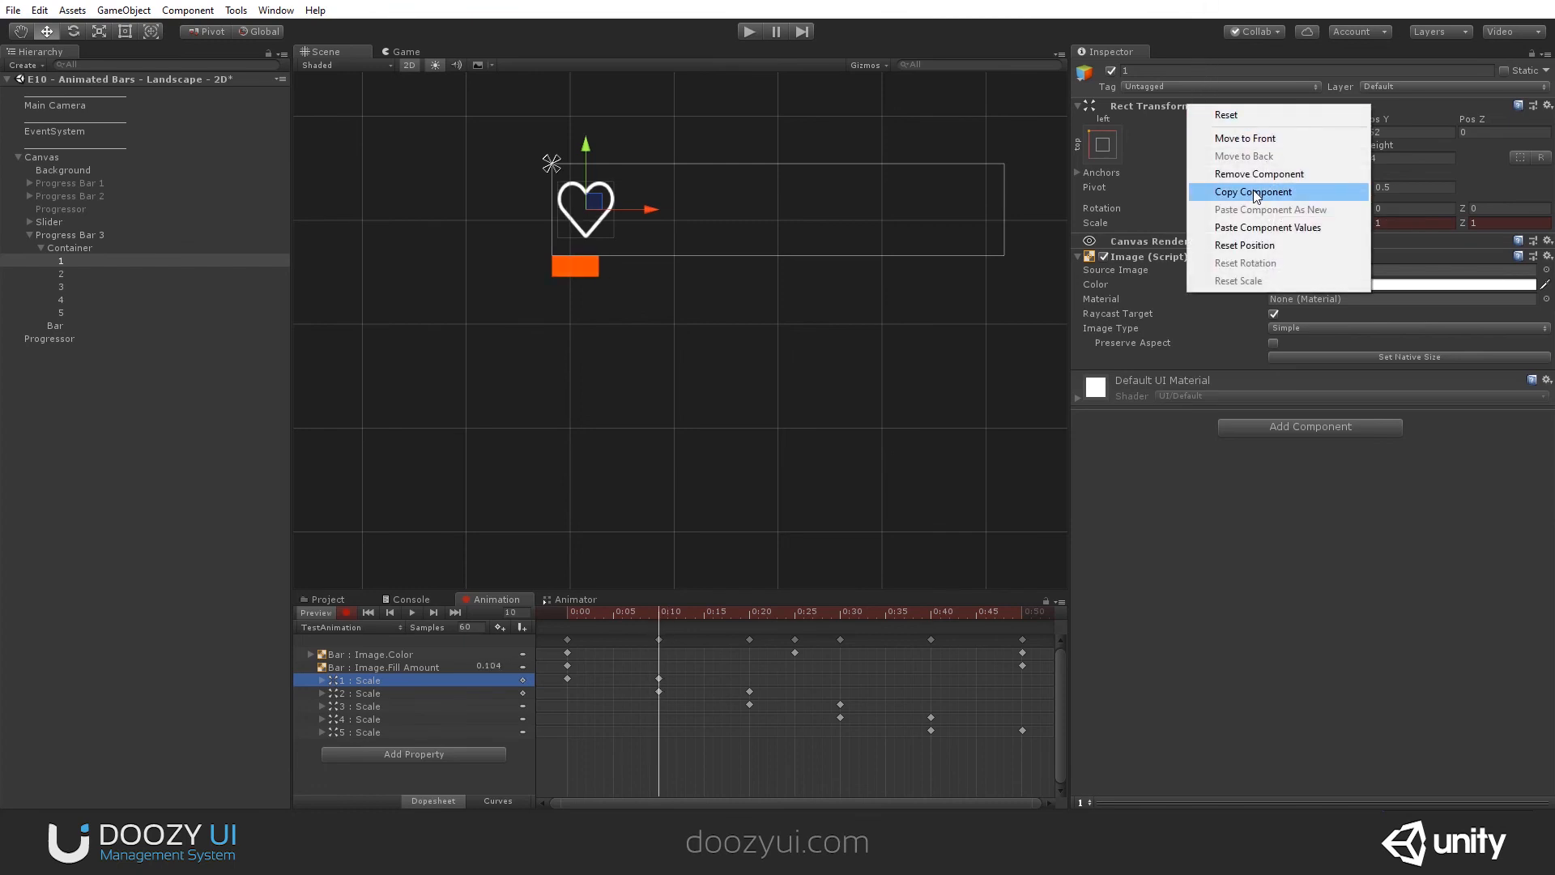
{"action": "left_click", "coordinate": [1296, 195]}
{"action": "left_click", "coordinate": [621, 615]}
{"action": "left_click_drag", "start_coordinate": [621, 617], "coordinate": [569, 624]}
{"action": "left_click_drag", "start_coordinate": [585, 148], "coordinate": [586, 178]}
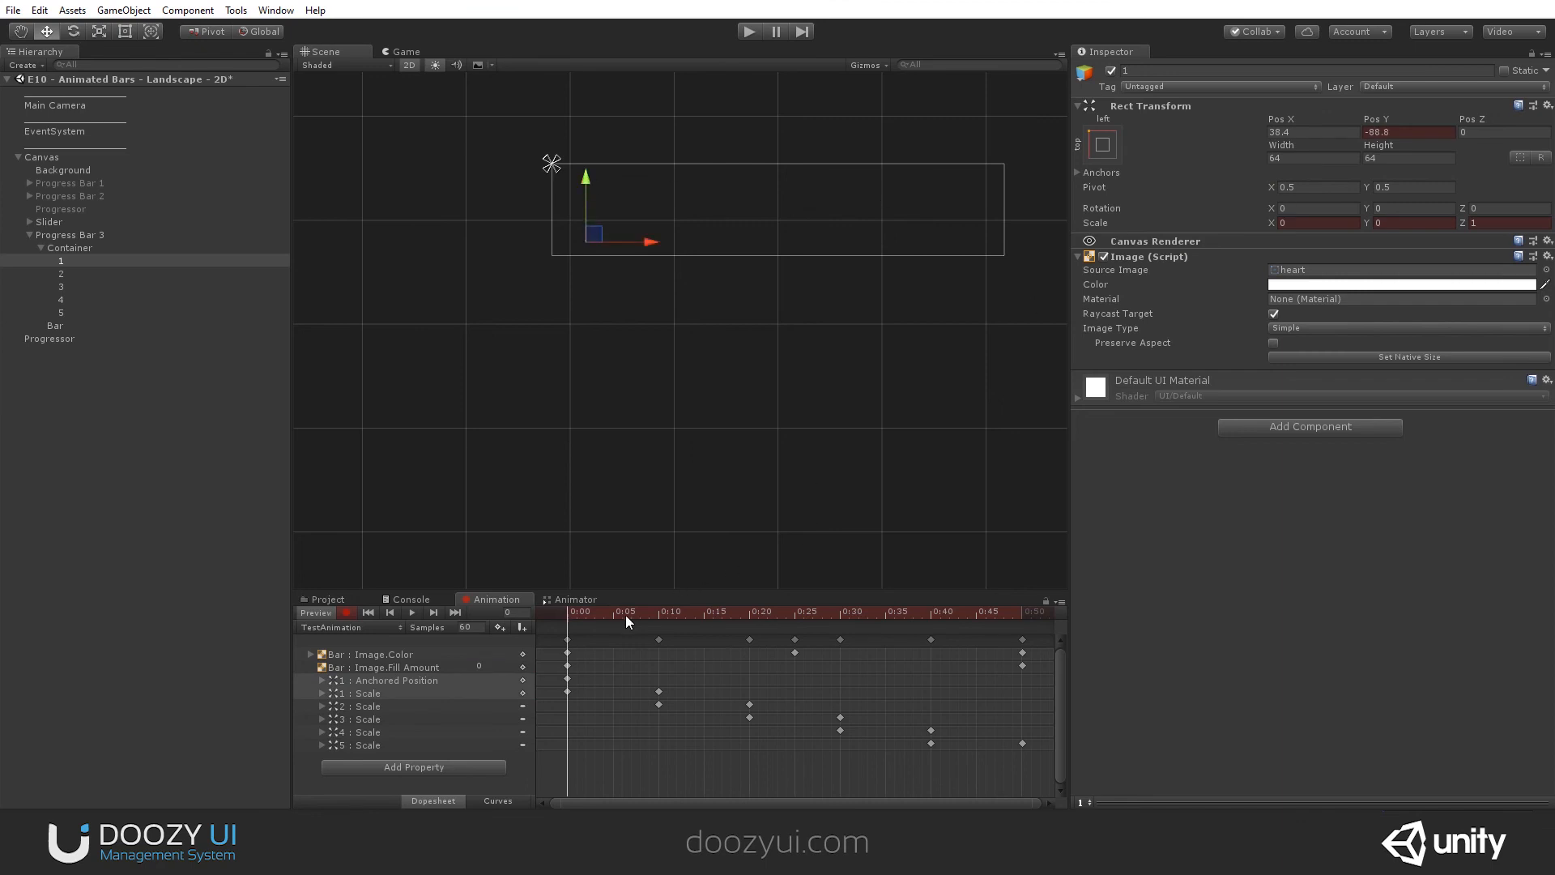
- Paste the copied Rect Transform values onto heart 1 at 0:10, and lower it further to about Pos Y -123.7 at 0:00
{"action": "left_click_drag", "start_coordinate": [624, 614], "coordinate": [658, 614]}
{"action": "right_click", "coordinate": [1261, 109]}
{"action": "left_click", "coordinate": [1340, 229]}
{"action": "left_click_drag", "start_coordinate": [627, 617], "coordinate": [547, 619]}
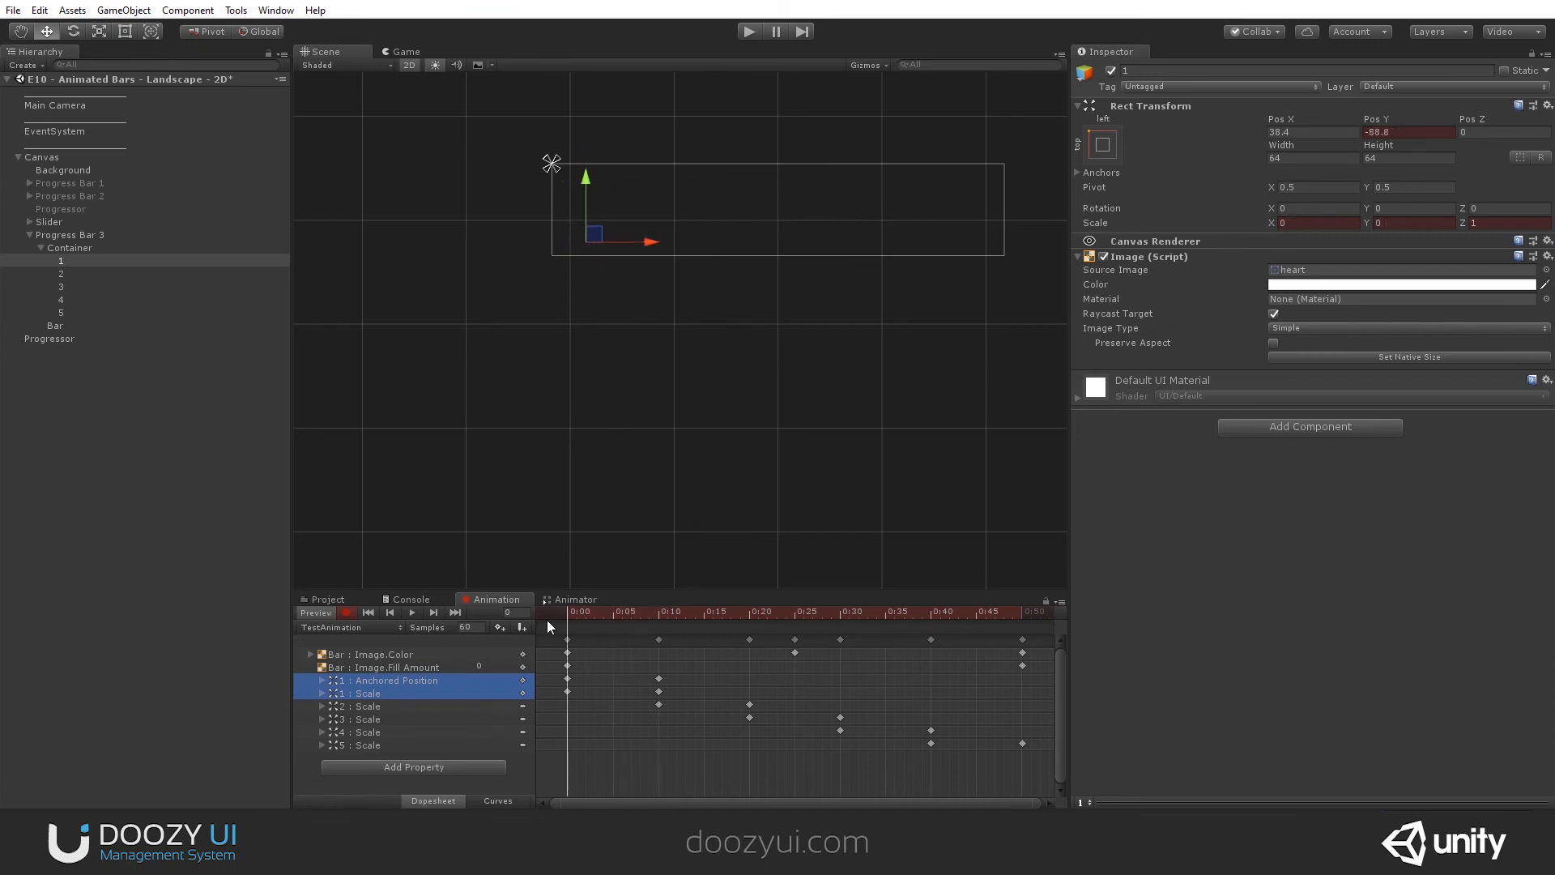
{"action": "left_click_drag", "start_coordinate": [588, 177], "coordinate": [589, 241]}
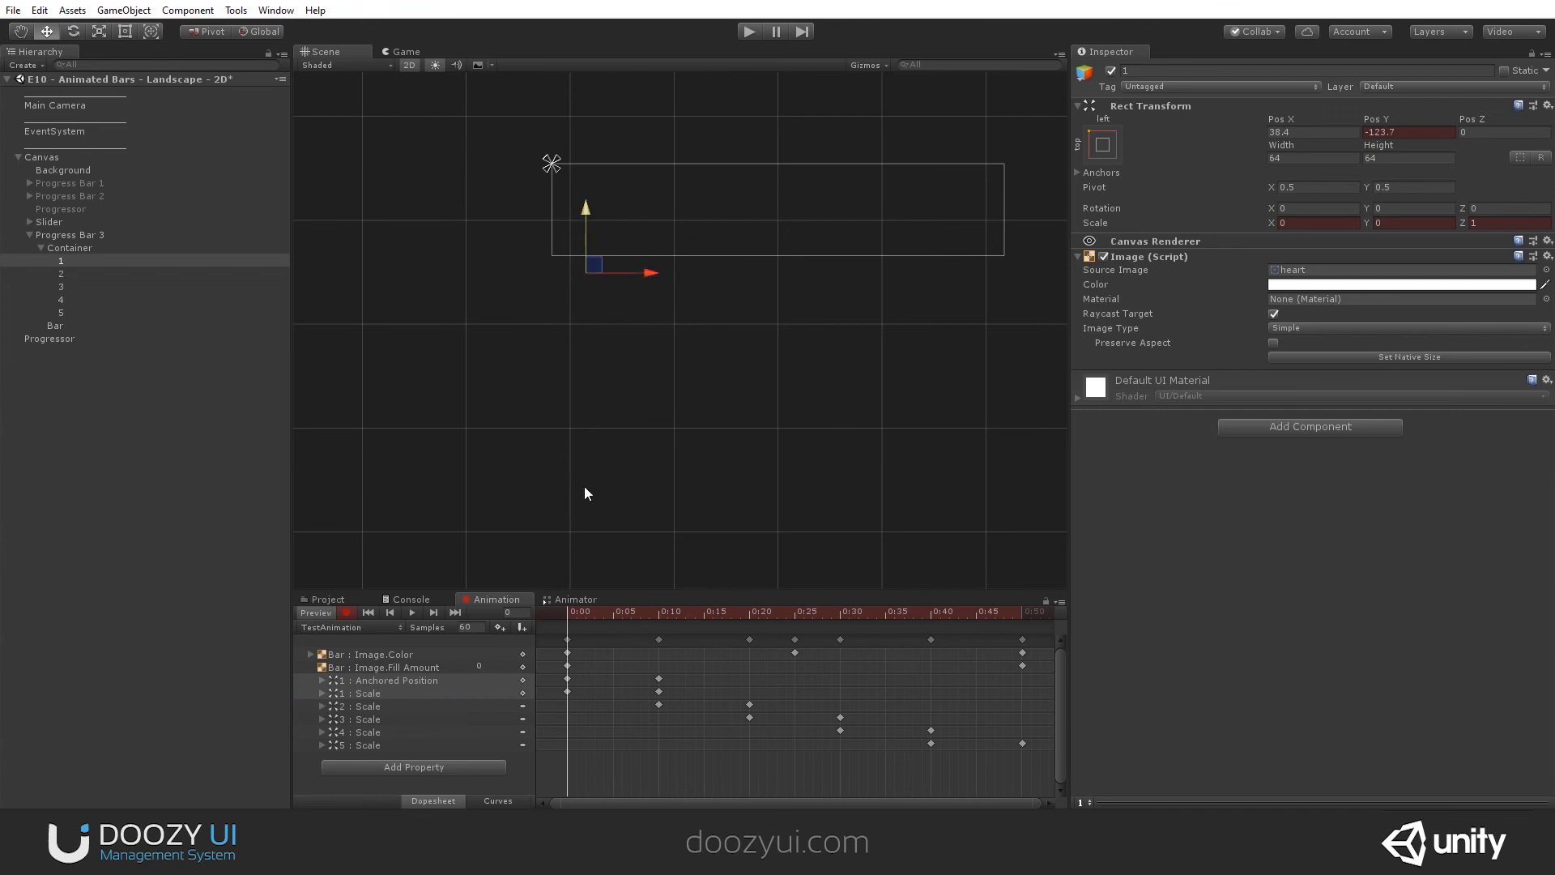
- Keyframe heart 2's Z rotation at 180 at 0:20
{"action": "left_click_drag", "start_coordinate": [587, 613], "coordinate": [748, 630]}
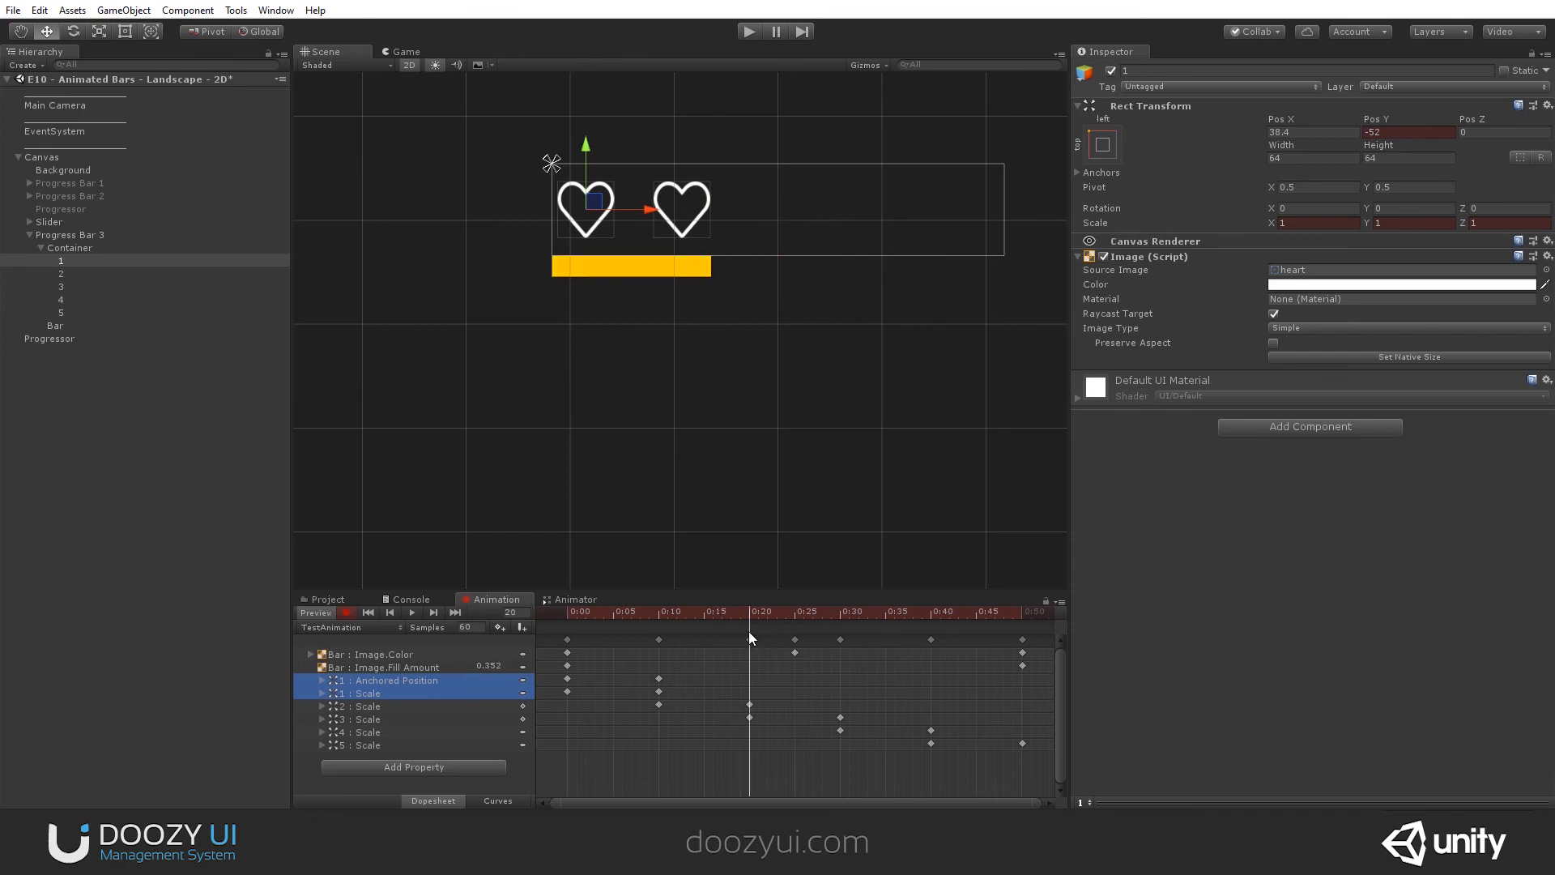
{"action": "left_click", "coordinate": [61, 274]}
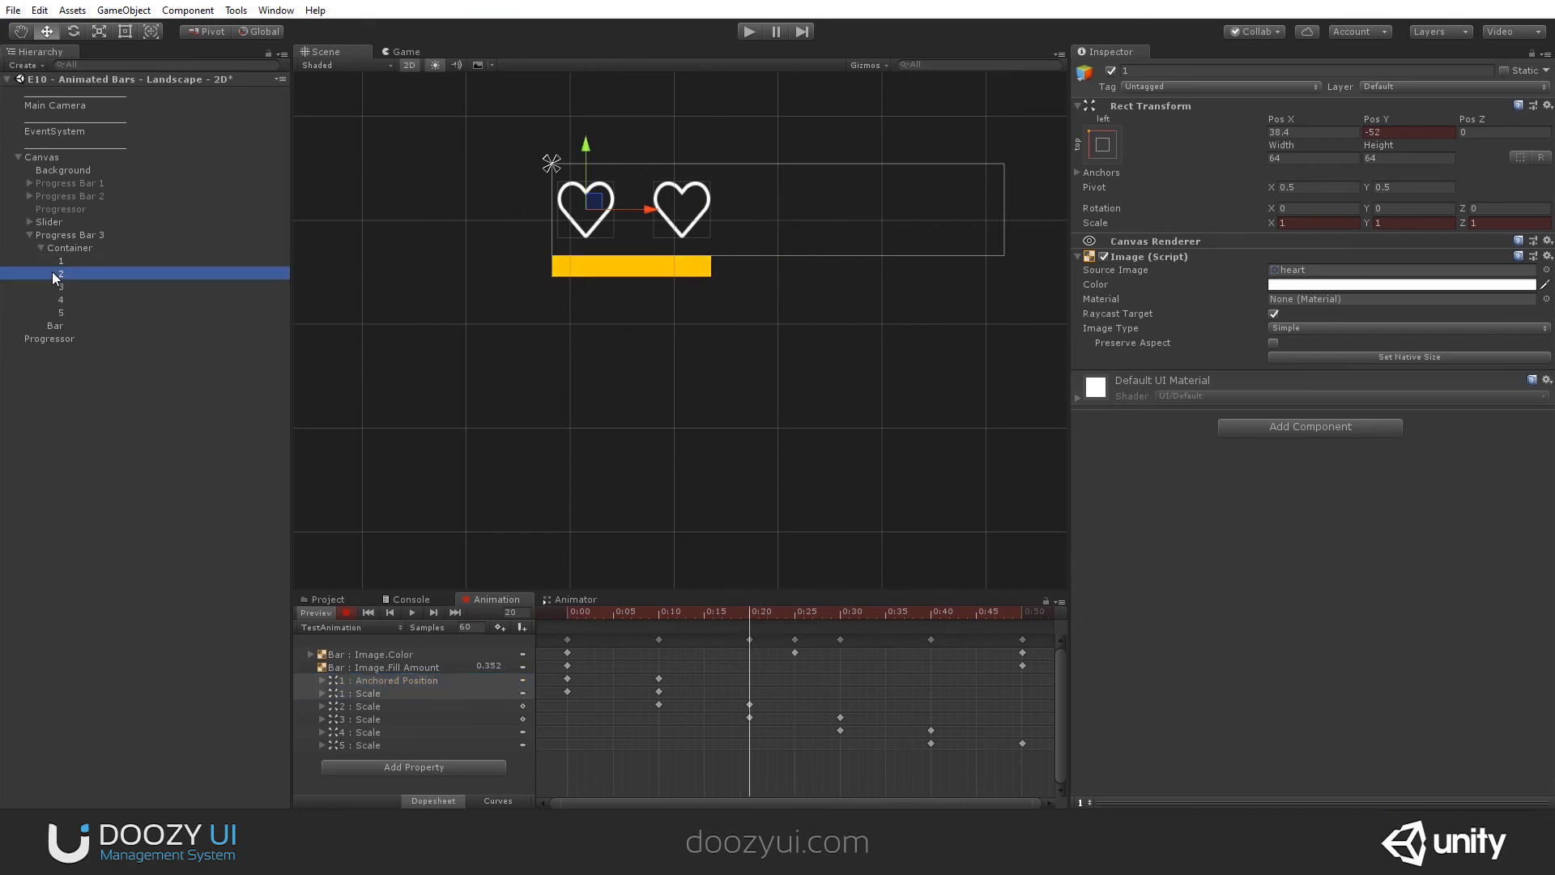
{"action": "left_click", "coordinate": [1502, 208]}
{"action": "type", "text": "180"}
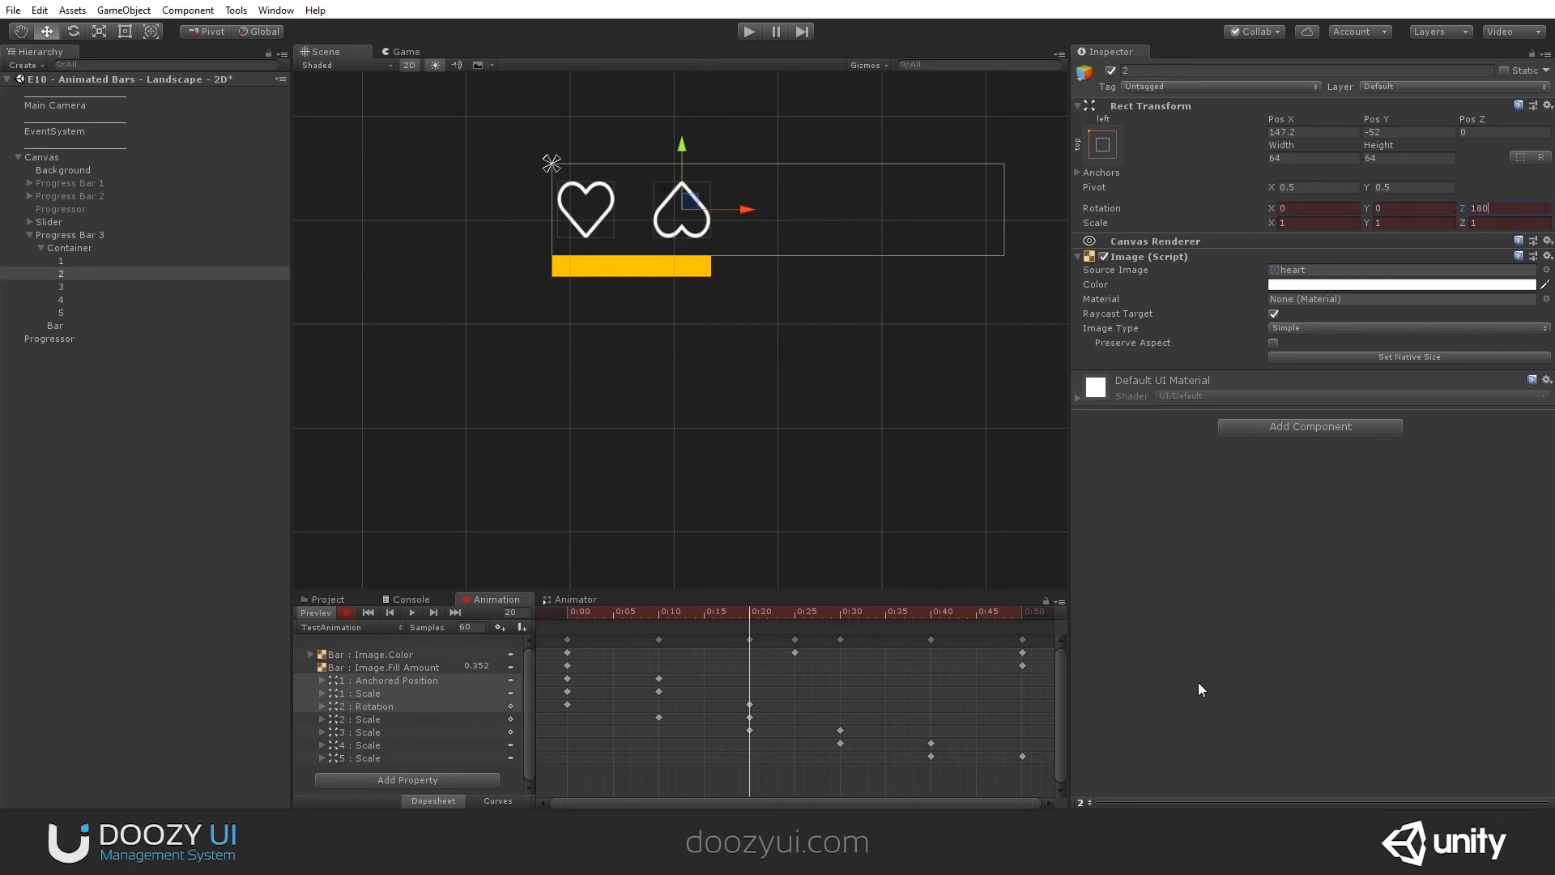
- Keyframe heart 4's Z rotation at 180 at 0:40
{"action": "left_click_drag", "start_coordinate": [710, 617], "coordinate": [921, 608]}
{"action": "left_click", "coordinate": [115, 288]}
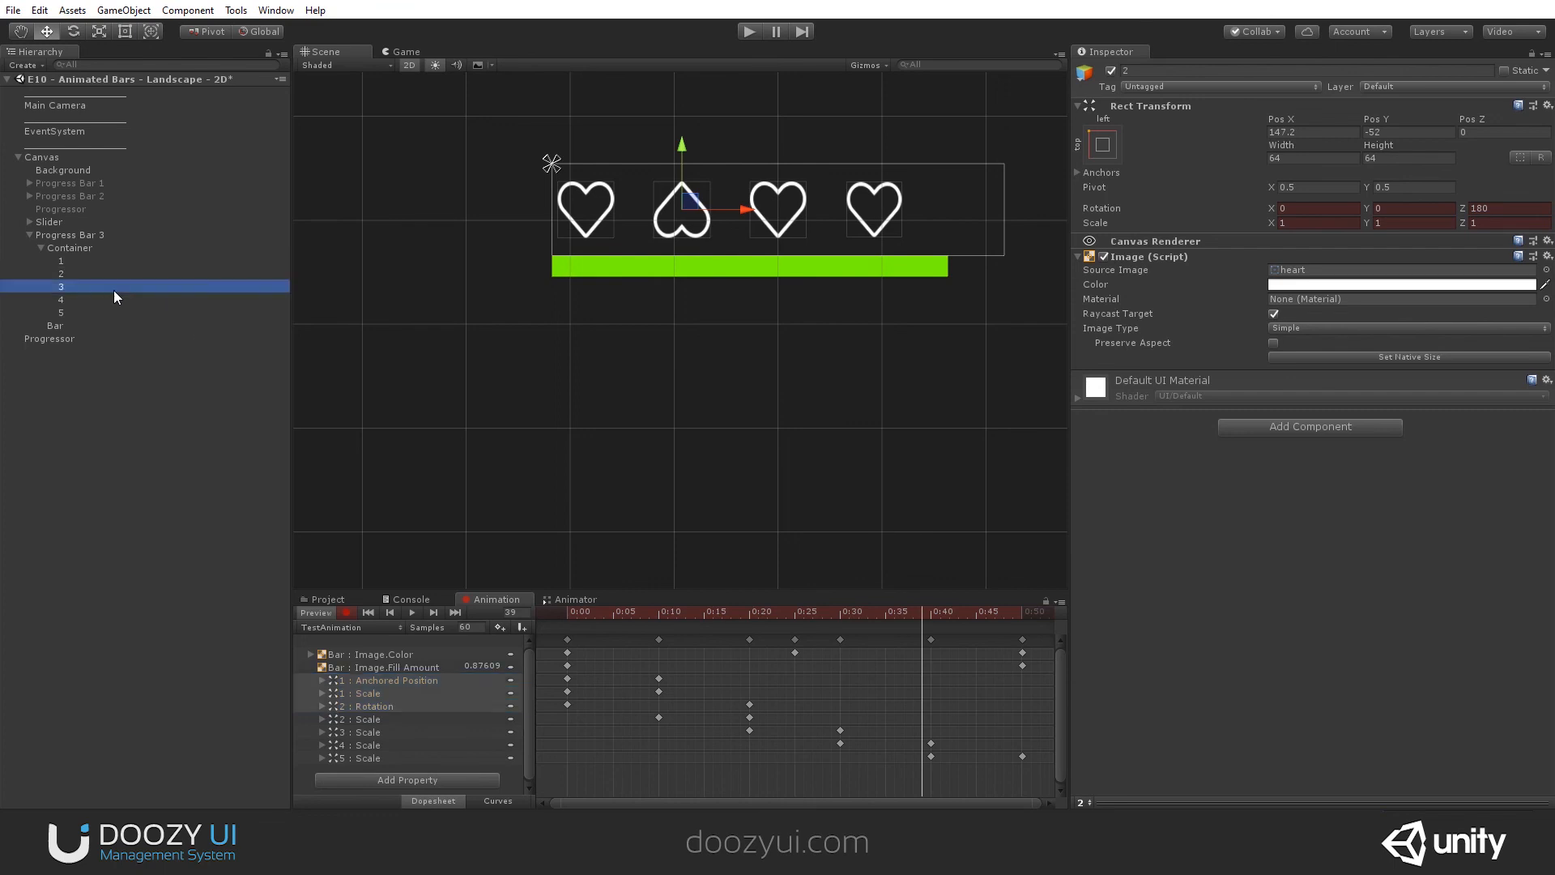
{"action": "left_click", "coordinate": [115, 298]}
{"action": "left_click", "coordinate": [931, 616]}
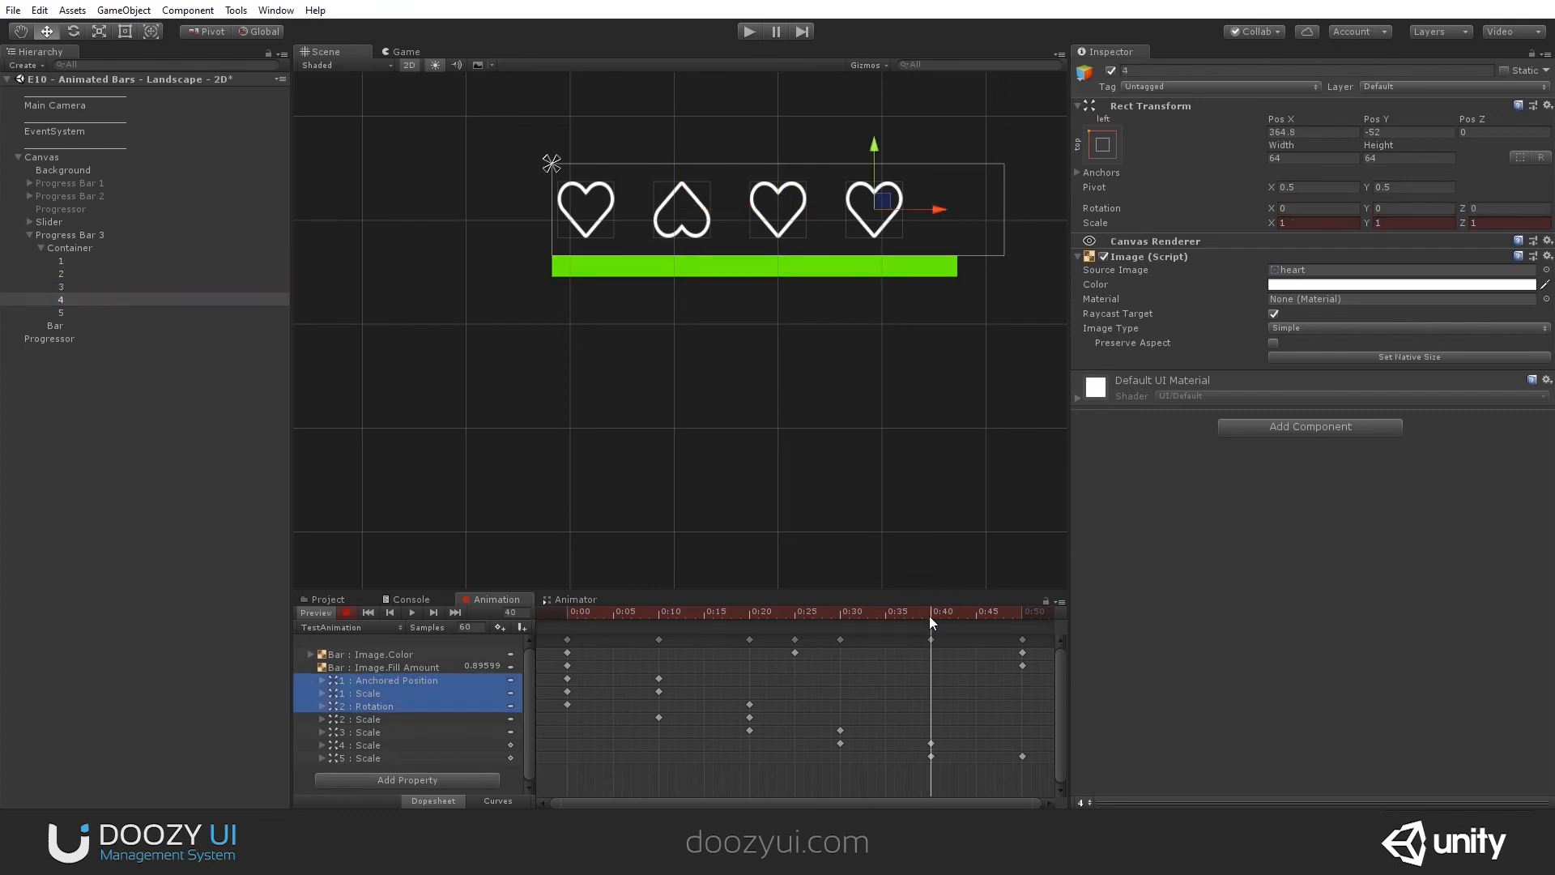
{"action": "left_click", "coordinate": [1498, 209]}
{"action": "type", "text": "180"}
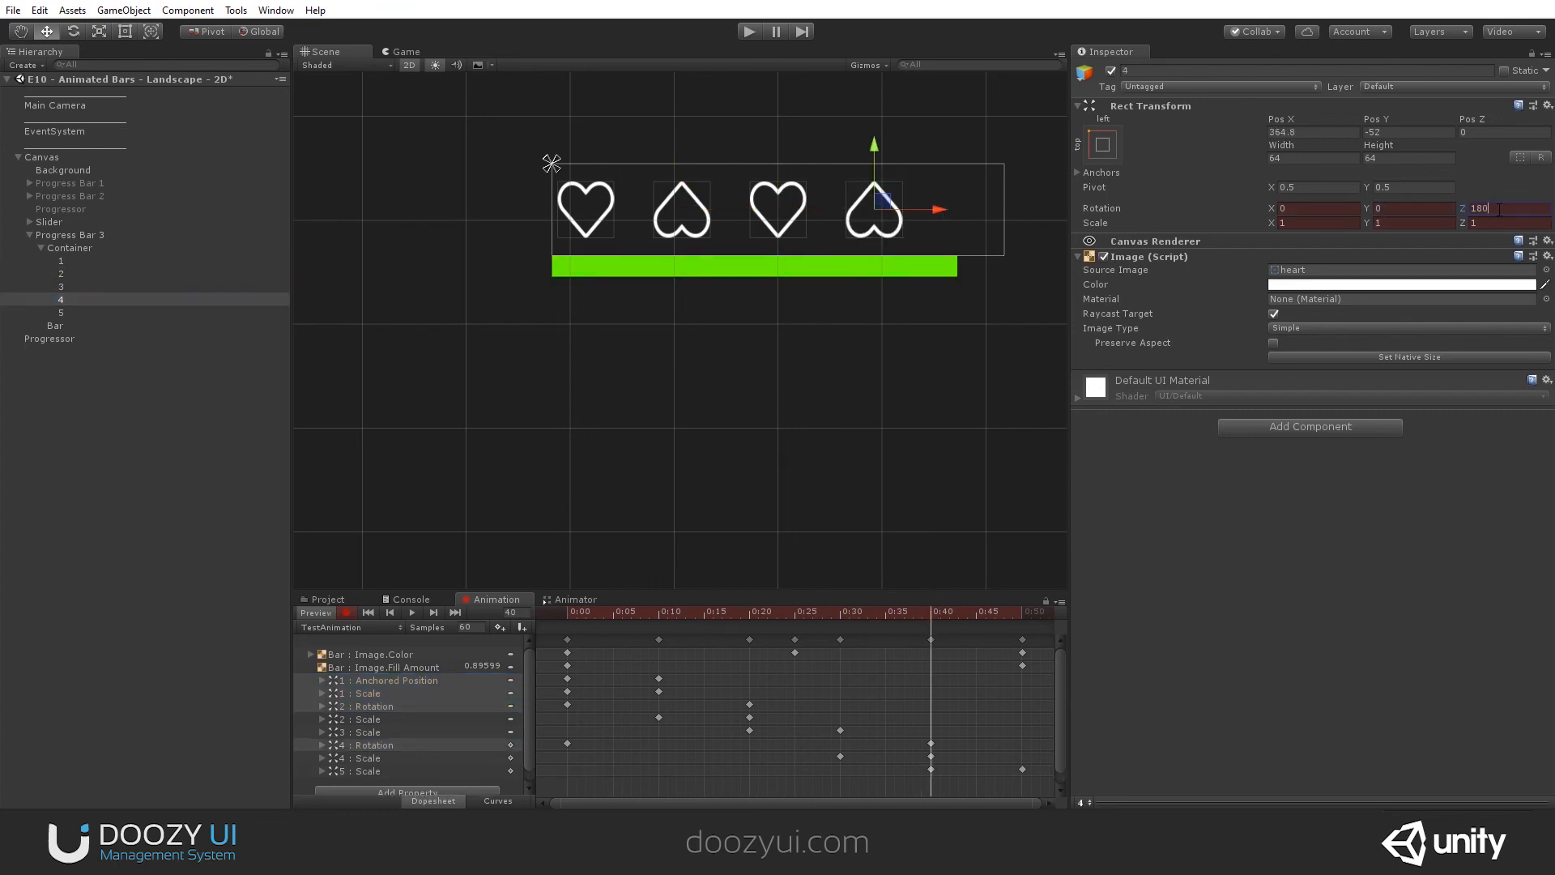
- Try to color heart 4 green at 0:50, and undo the color change
{"action": "left_click_drag", "start_coordinate": [980, 615], "coordinate": [1022, 617]}
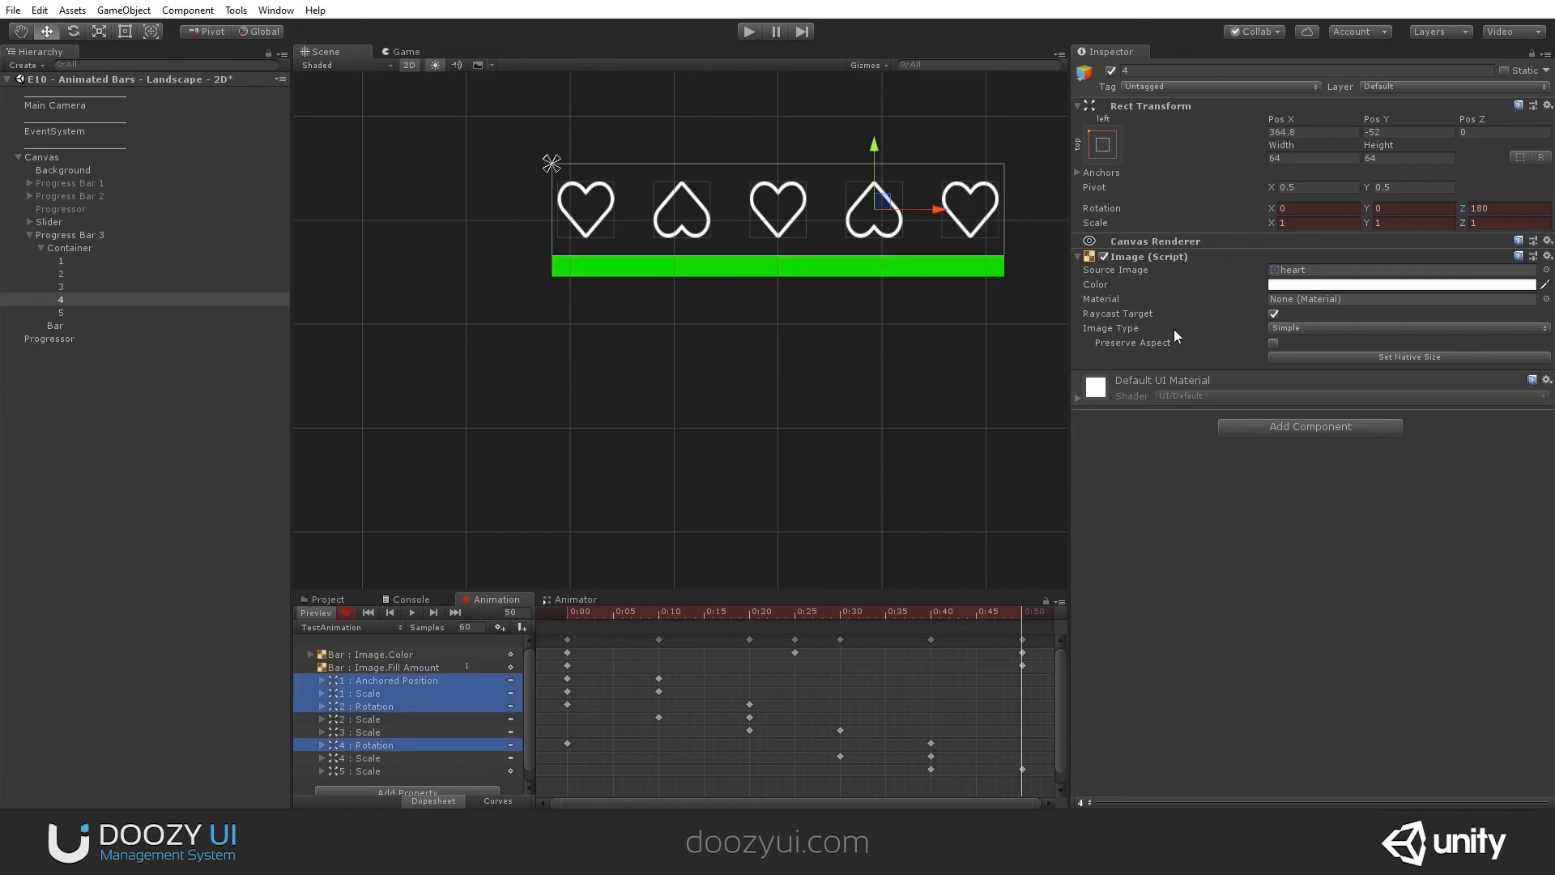
{"action": "left_click", "coordinate": [1363, 286]}
{"action": "left_click", "coordinate": [997, 376]}
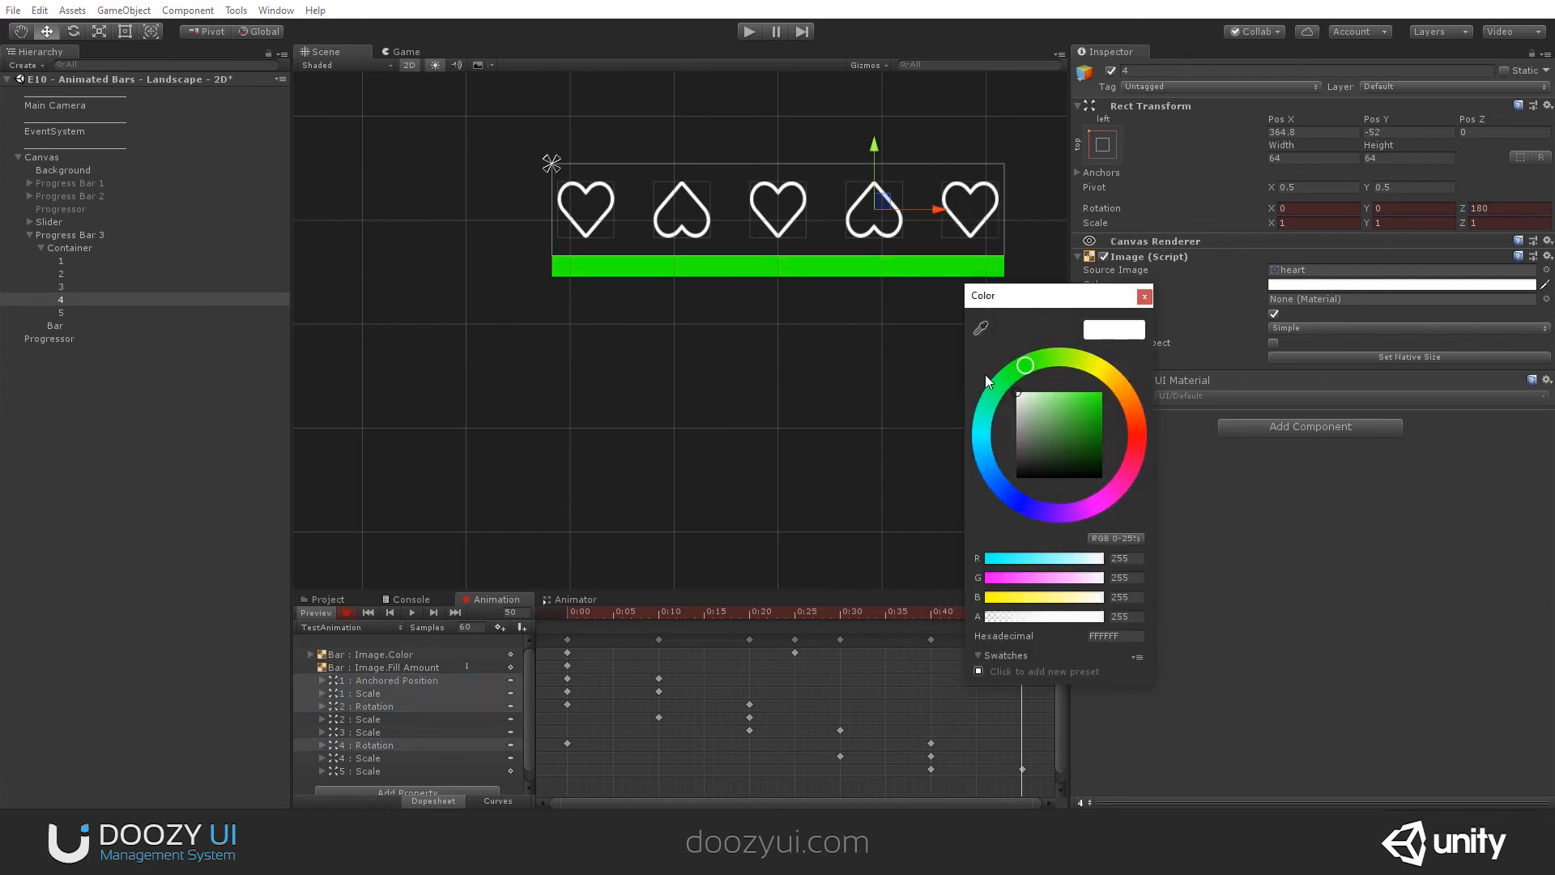
{"action": "left_click_drag", "start_coordinate": [1082, 407], "coordinate": [1149, 362]}
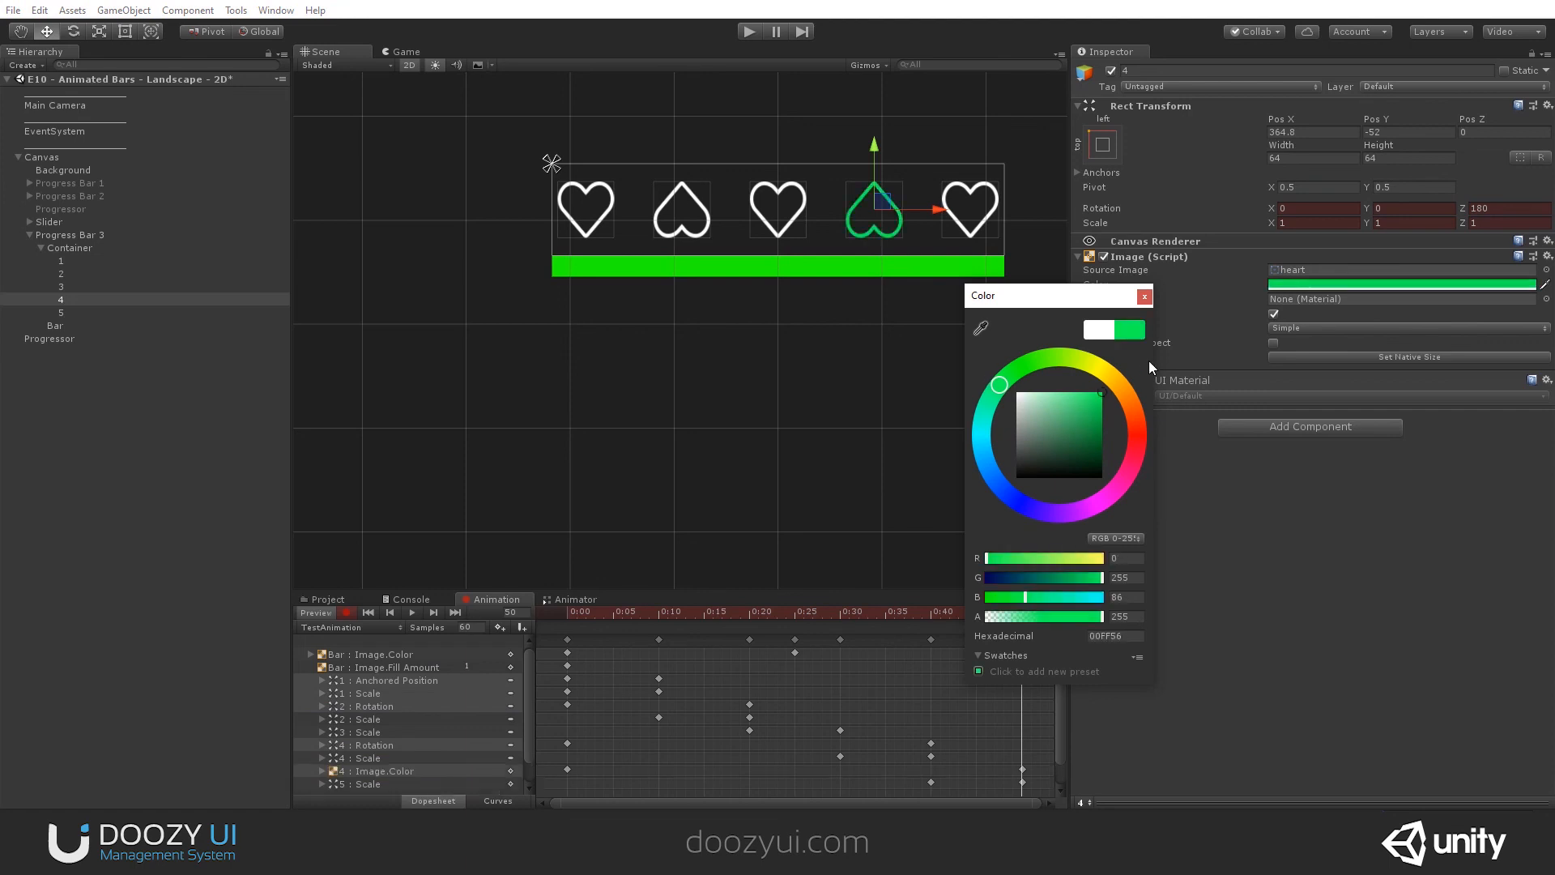
{"action": "key", "text": "ctrl+z"}
{"action": "left_click", "coordinate": [1143, 297]}
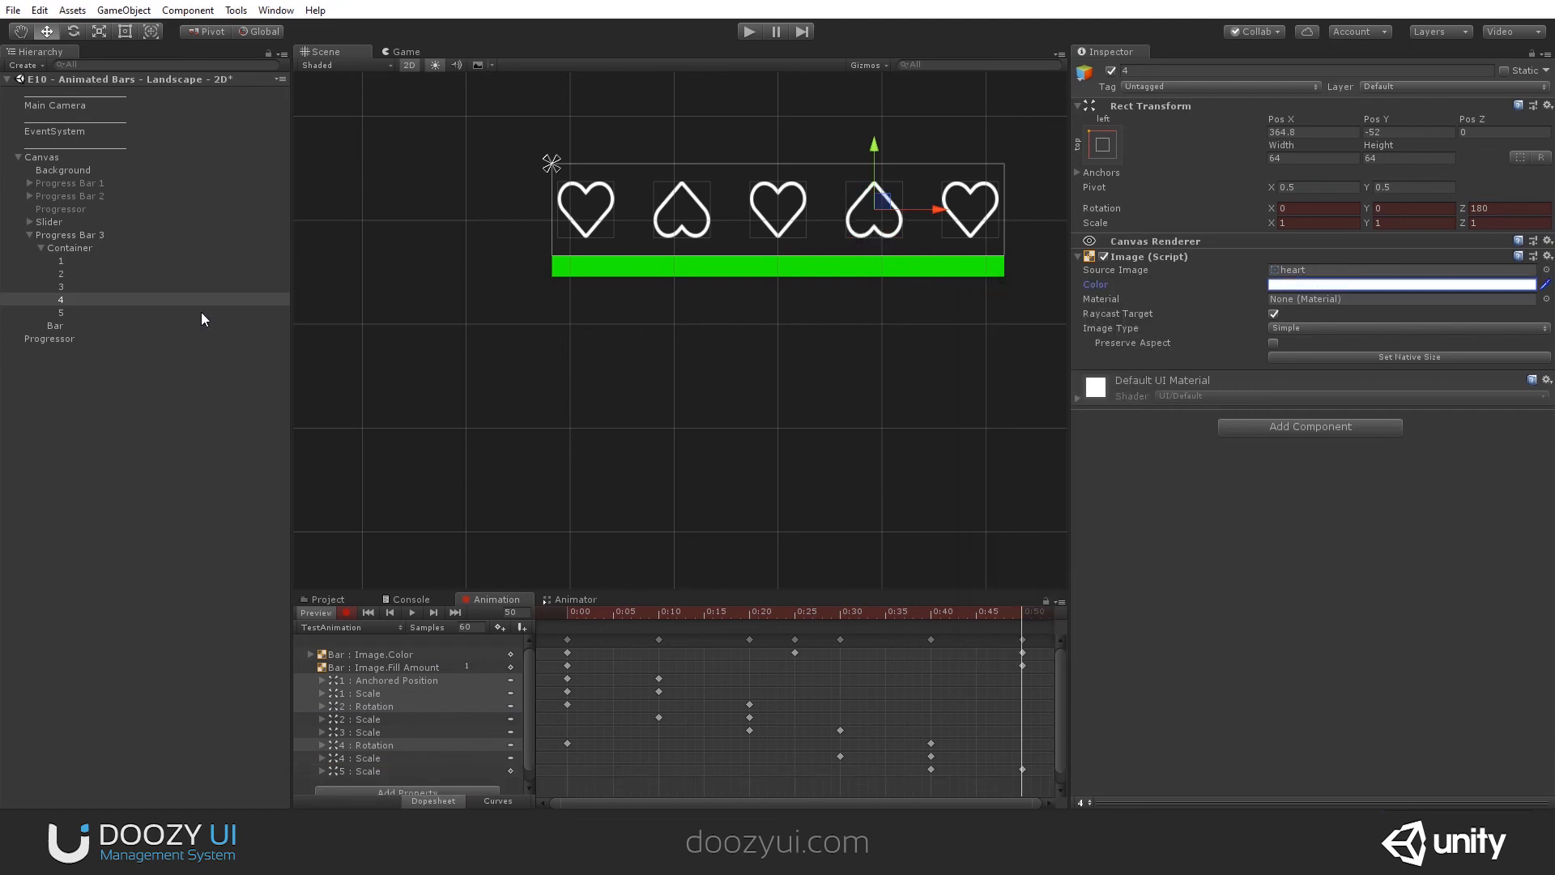
- Keyframe the image color of hearts 1 to 5 together as red FF0000 at 0:00
{"action": "left_click", "coordinate": [95, 316]}
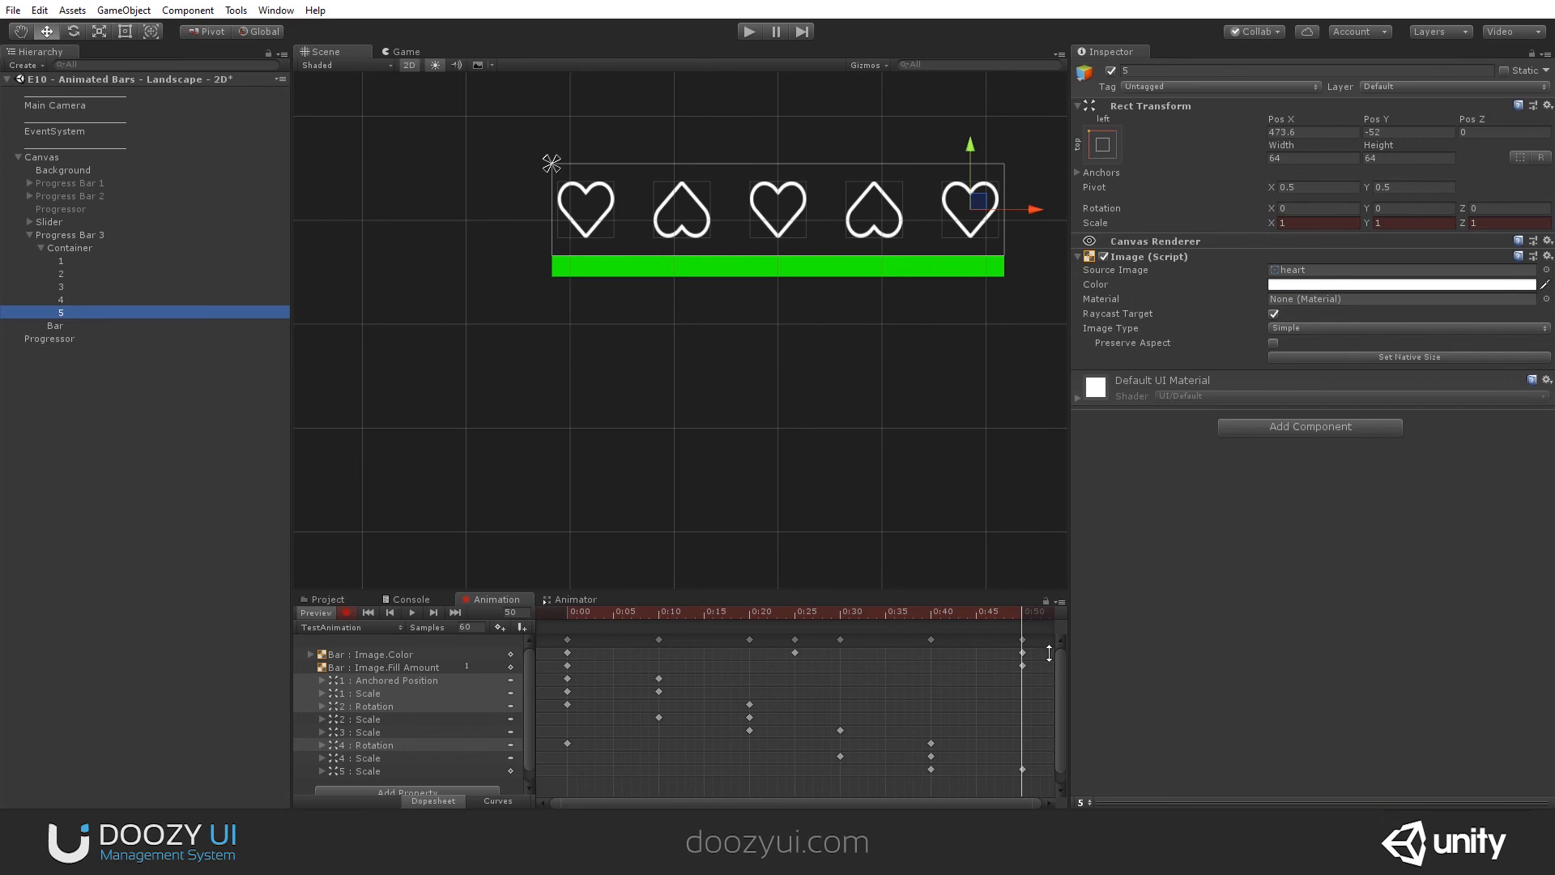
{"action": "left_click_drag", "start_coordinate": [957, 613], "coordinate": [546, 636]}
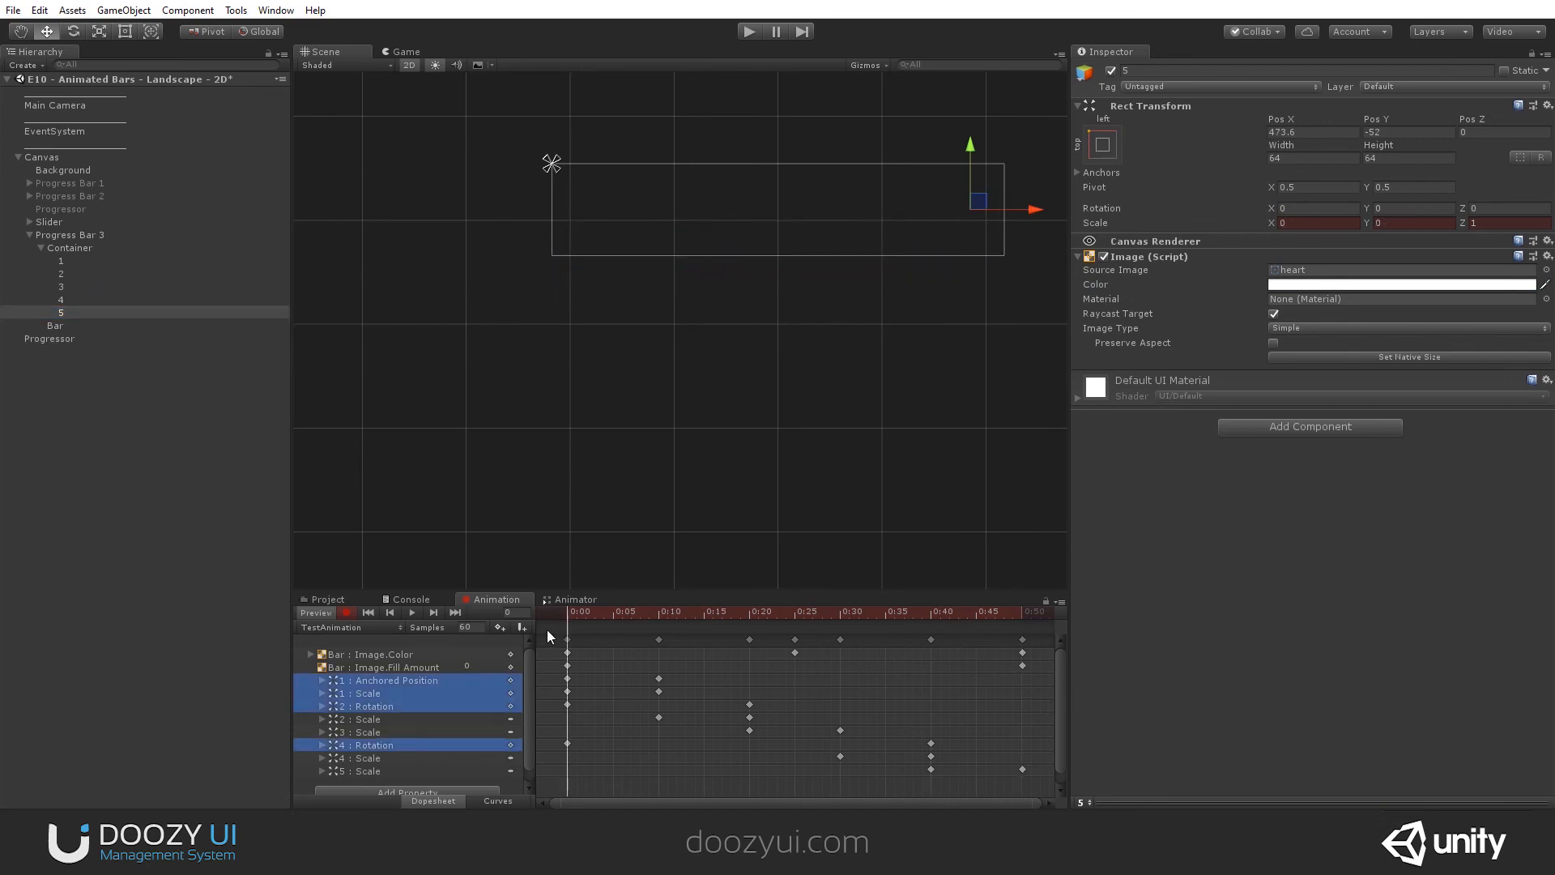
{"action": "left_click", "coordinate": [58, 260], "text": "shift"}
{"action": "left_click", "coordinate": [1283, 285]}
{"action": "left_click_drag", "start_coordinate": [1093, 415], "coordinate": [1130, 384]}
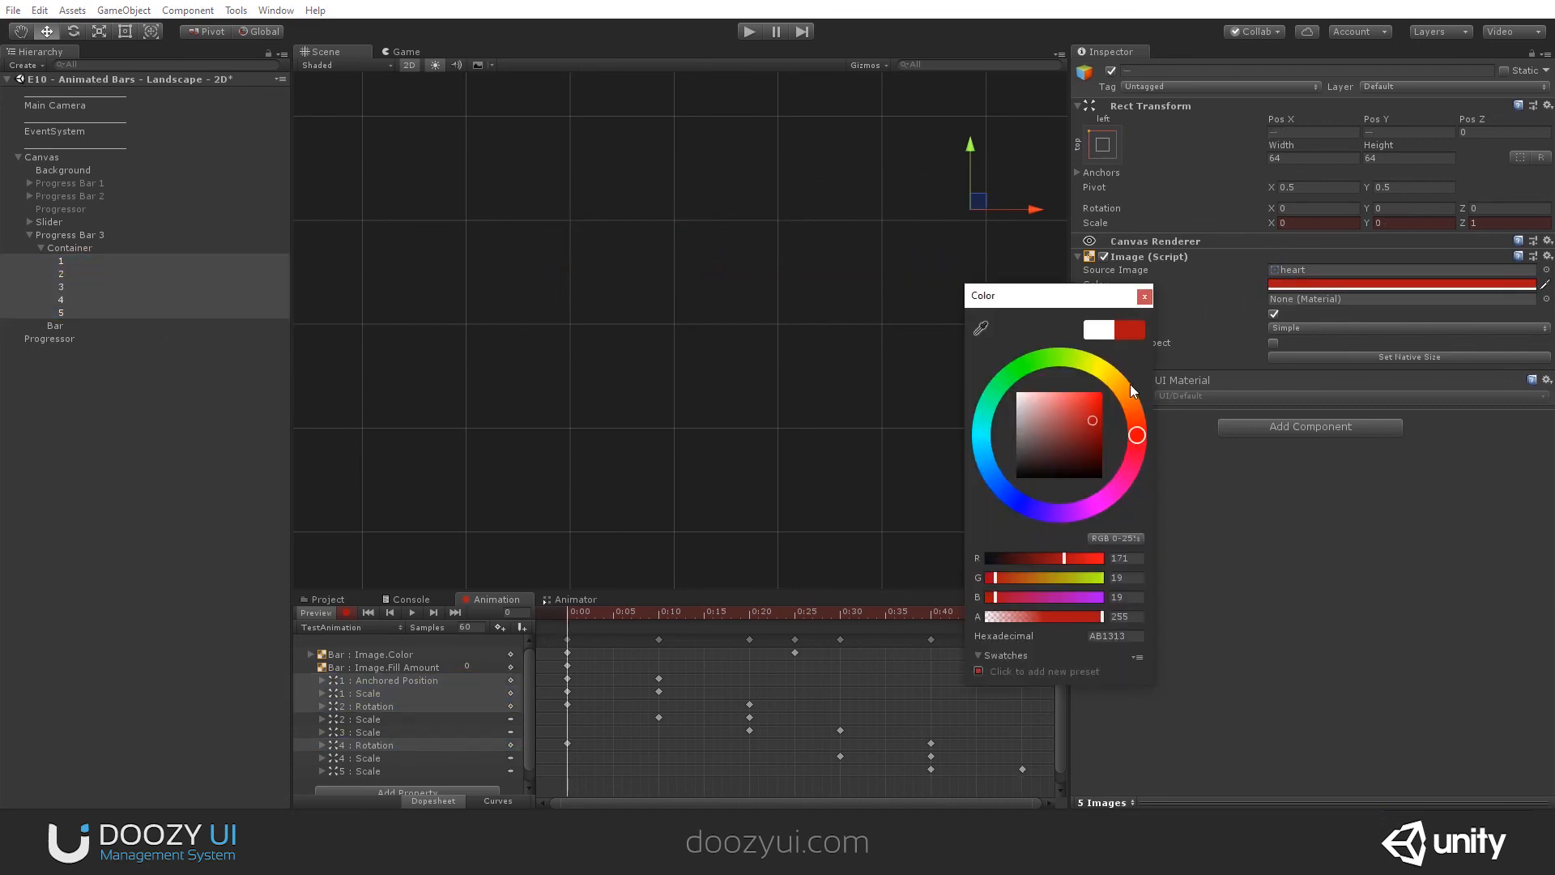
{"action": "left_click", "coordinate": [1144, 296]}
- Keyframe all five hearts' color as green 00FF34 at 0:50, and turn off recording and preview
{"action": "left_click_drag", "start_coordinate": [771, 611], "coordinate": [1025, 600]}
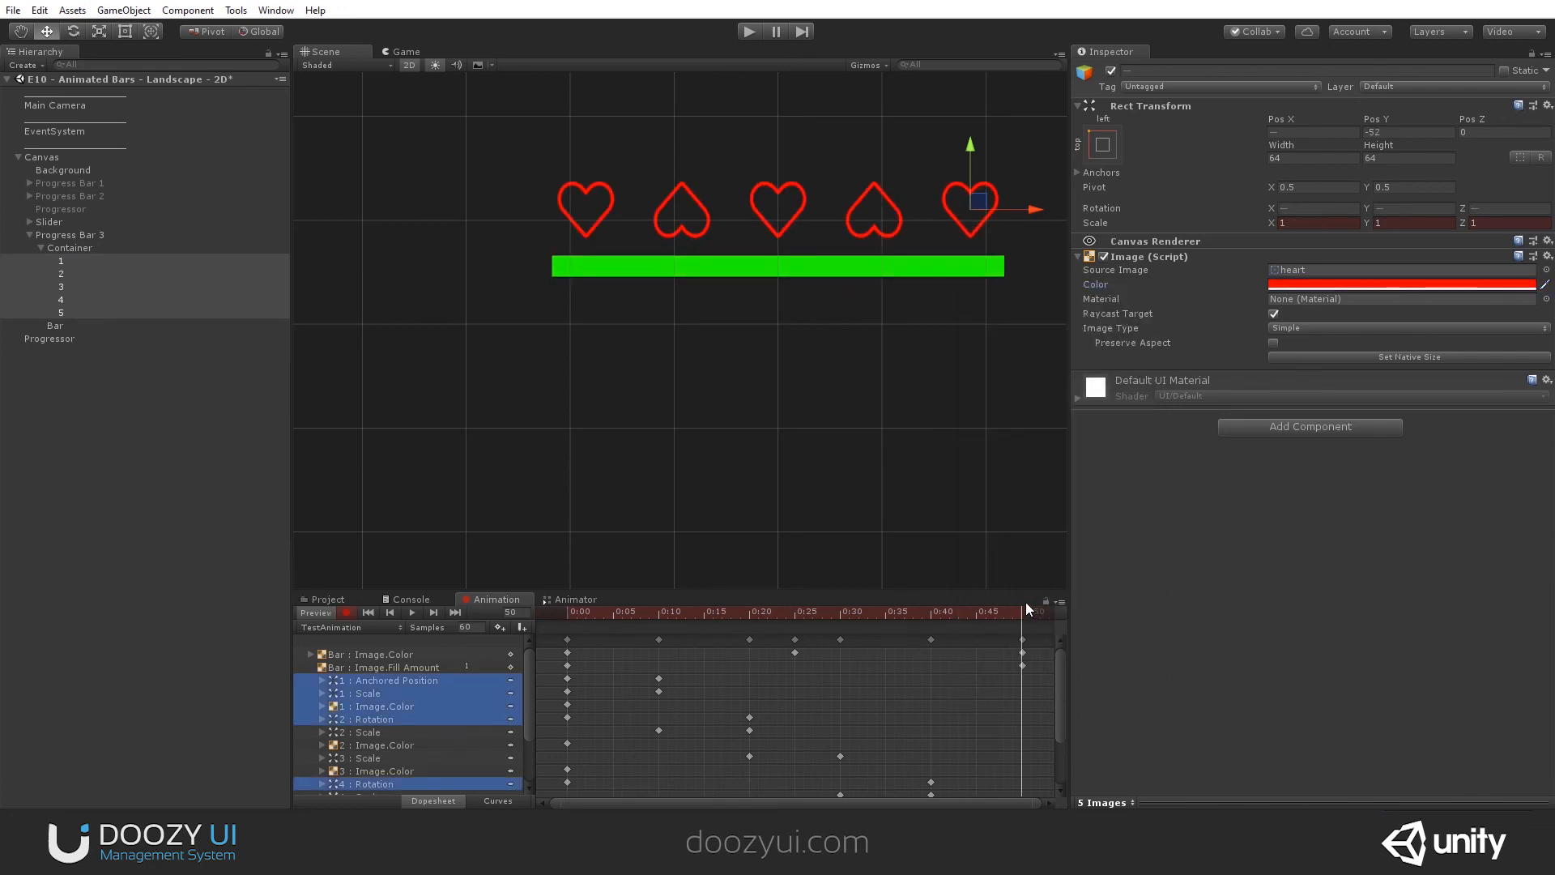
{"action": "left_click", "coordinate": [1324, 284]}
{"action": "left_click_drag", "start_coordinate": [1043, 370], "coordinate": [994, 363]}
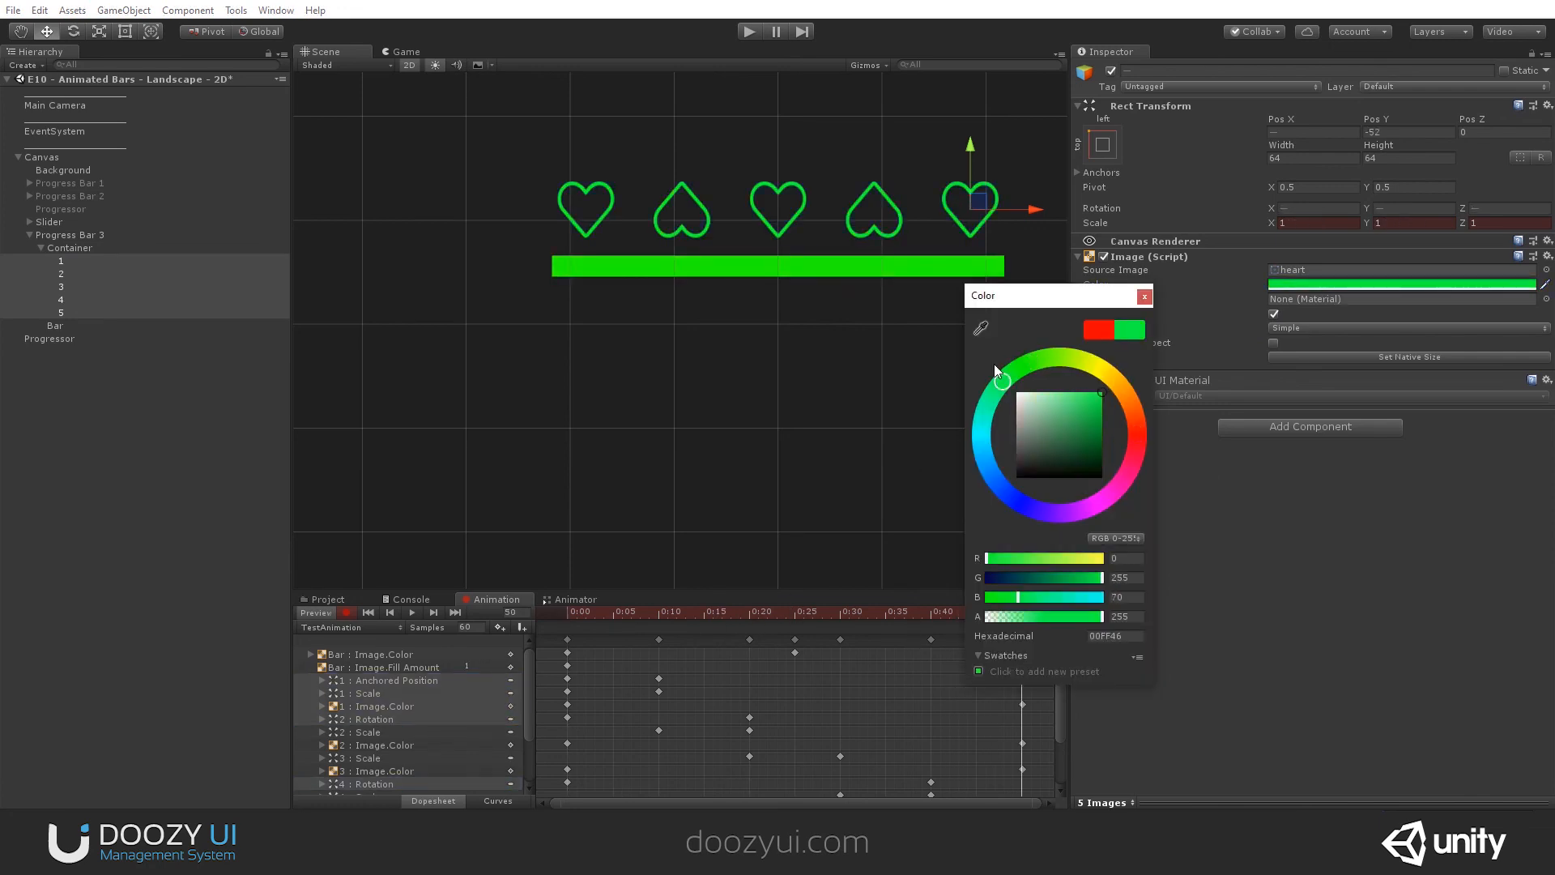
{"action": "left_click", "coordinate": [1144, 295]}
{"action": "left_click_drag", "start_coordinate": [819, 610], "coordinate": [490, 631]}
{"action": "left_click", "coordinate": [346, 612]}
{"action": "left_click", "coordinate": [316, 611]}
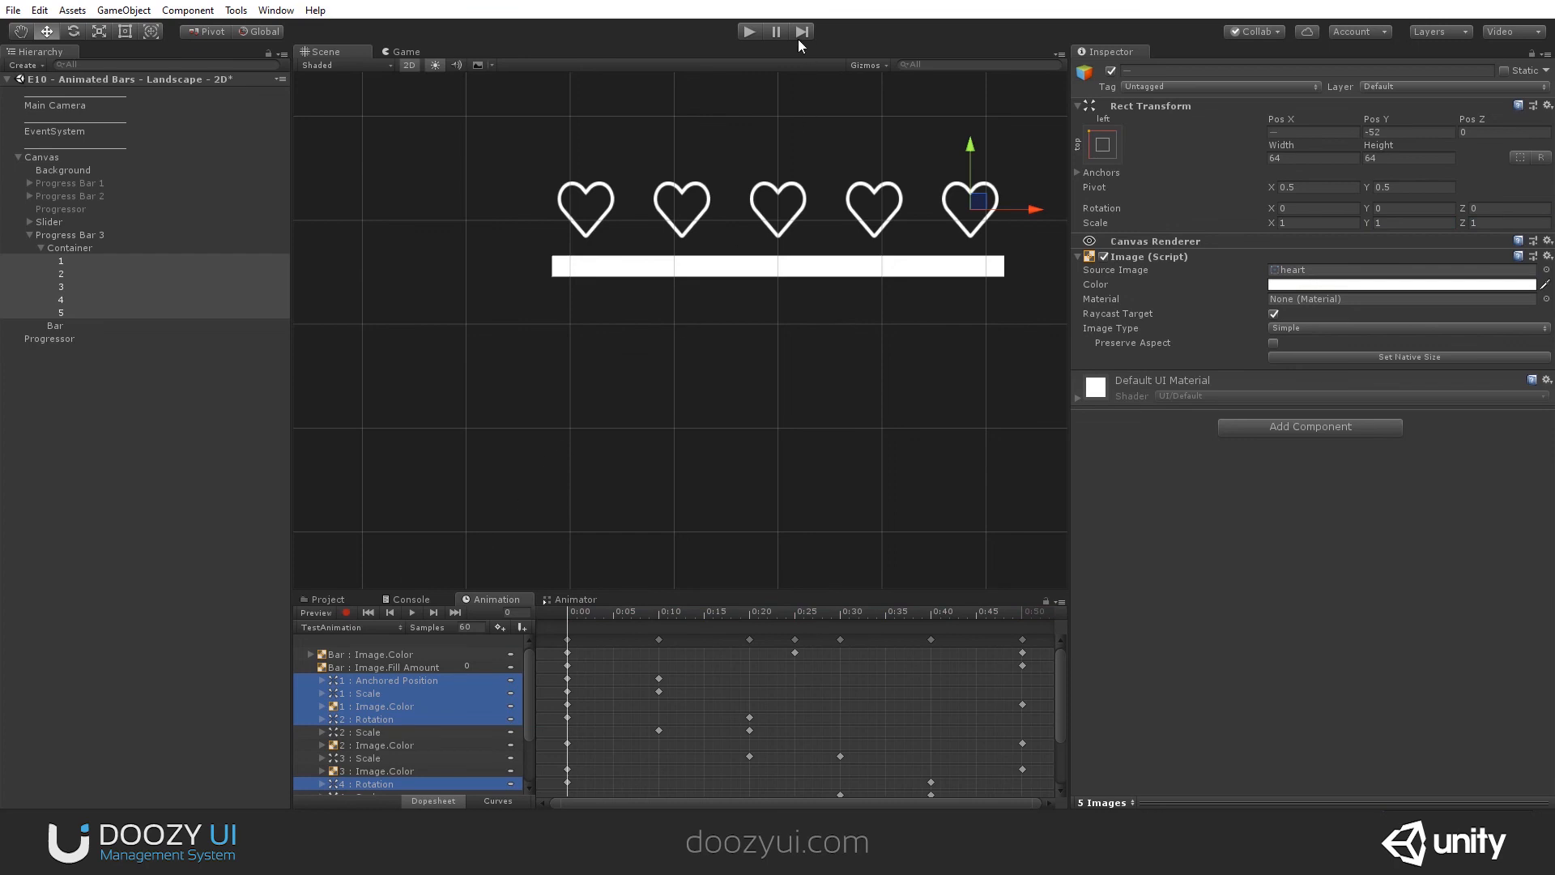
- Play the scene, move the slider to its maximum to check the new heart animations, and stop playback
{"action": "left_click", "coordinate": [746, 32]}
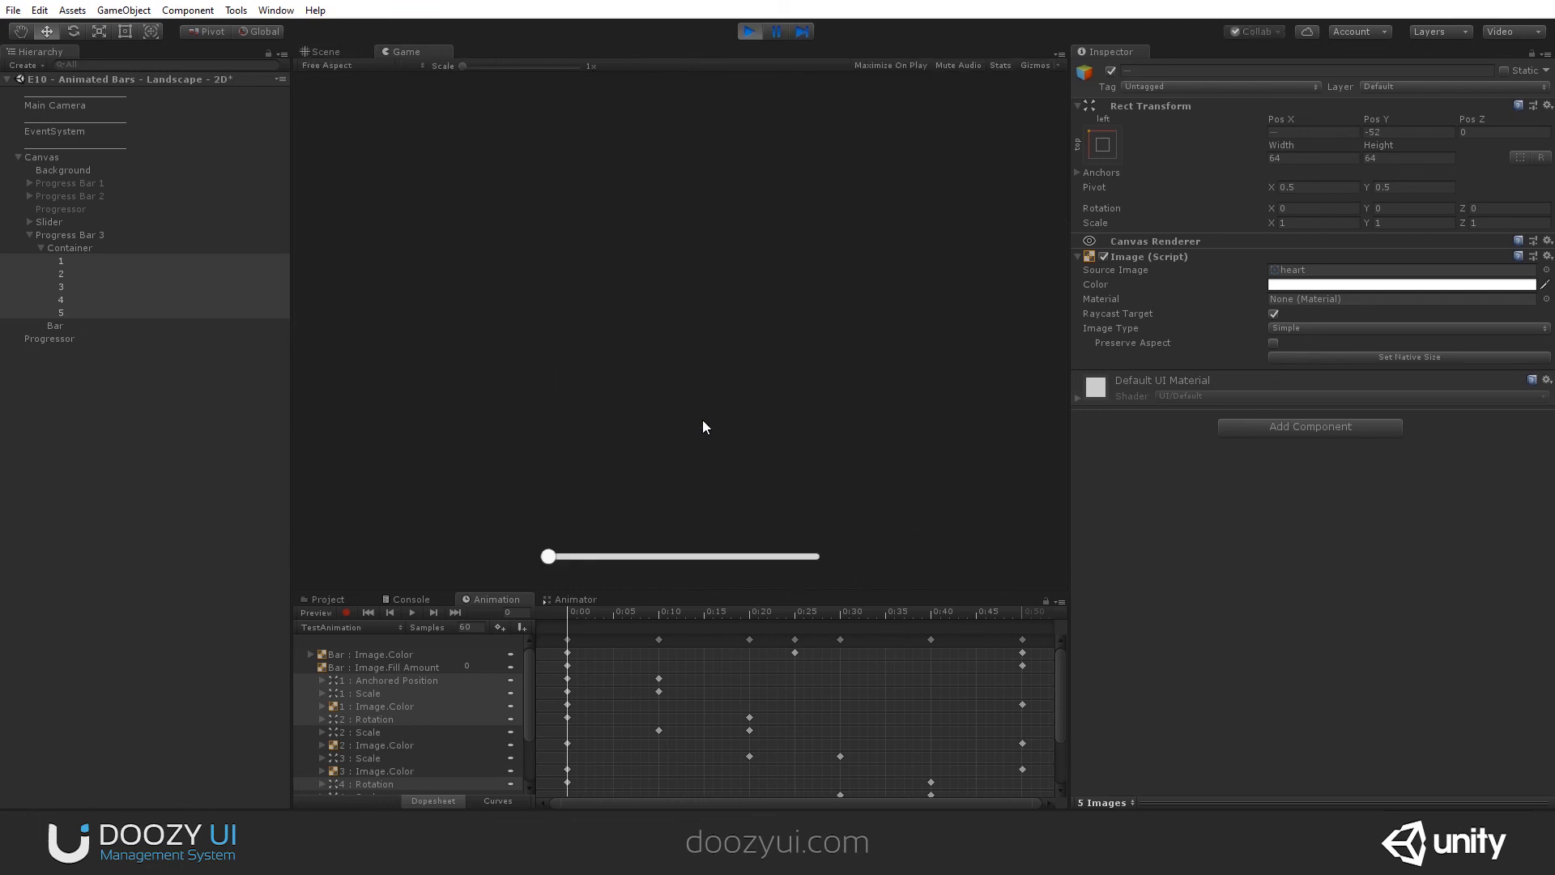
{"action": "left_click_drag", "start_coordinate": [550, 562], "coordinate": [824, 484]}
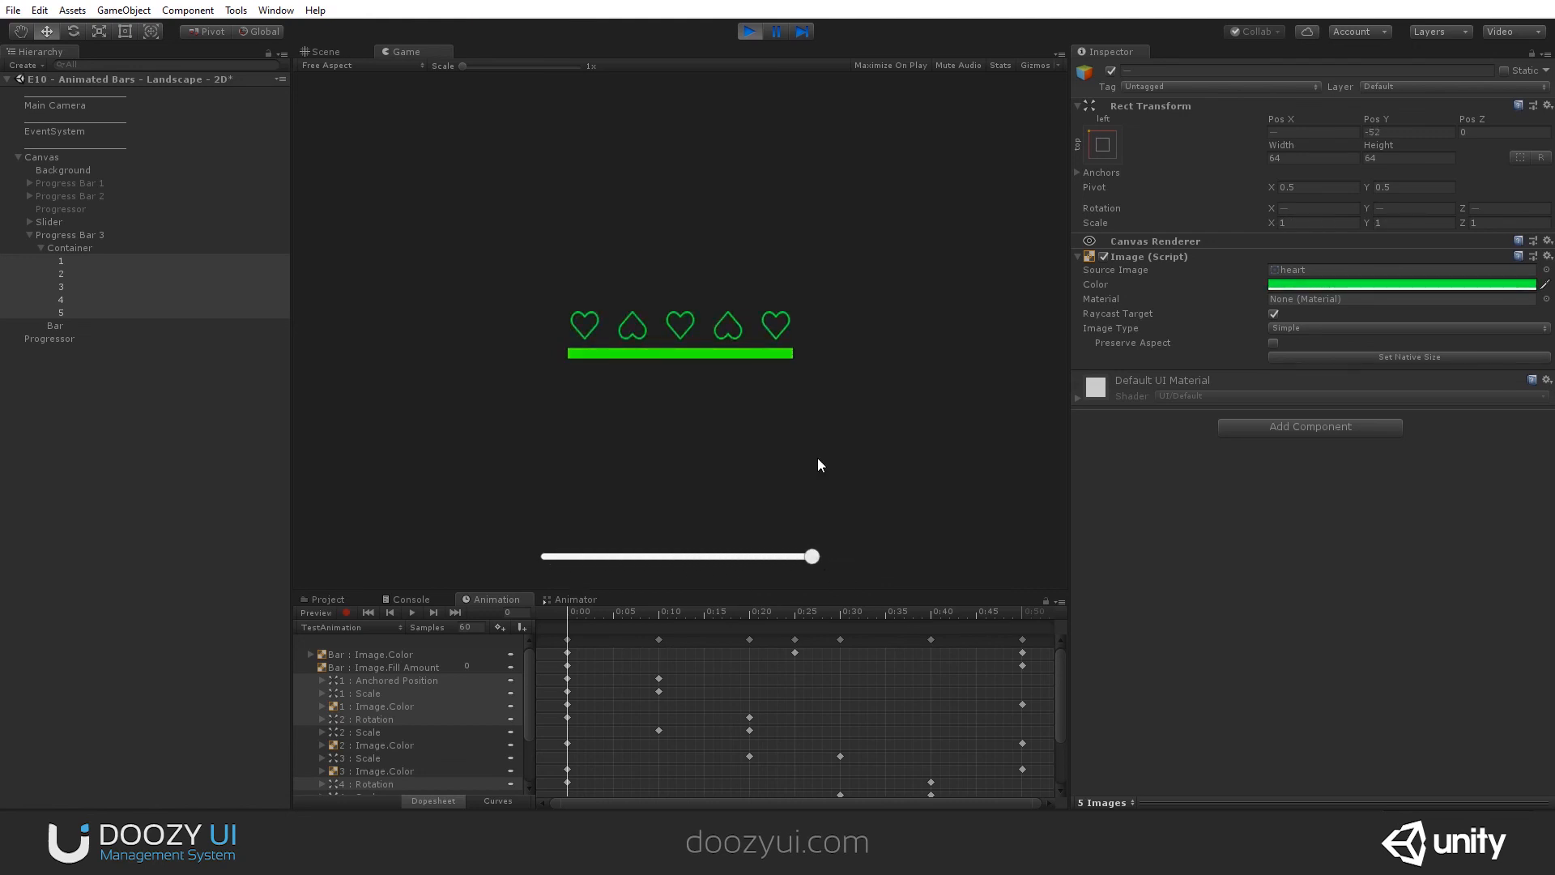
{"action": "left_click", "coordinate": [755, 31]}
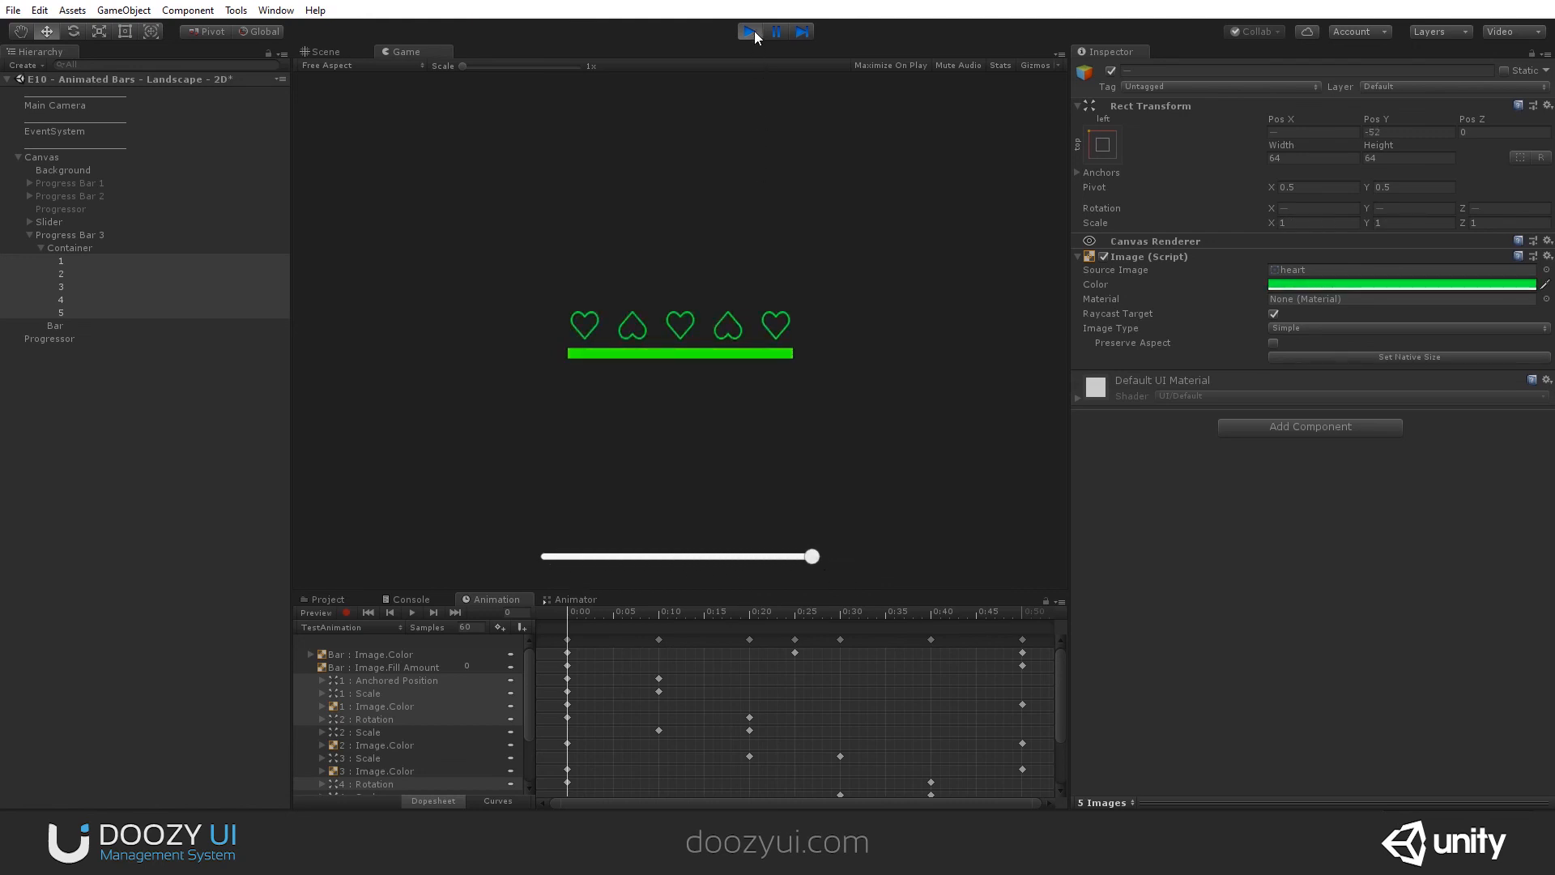